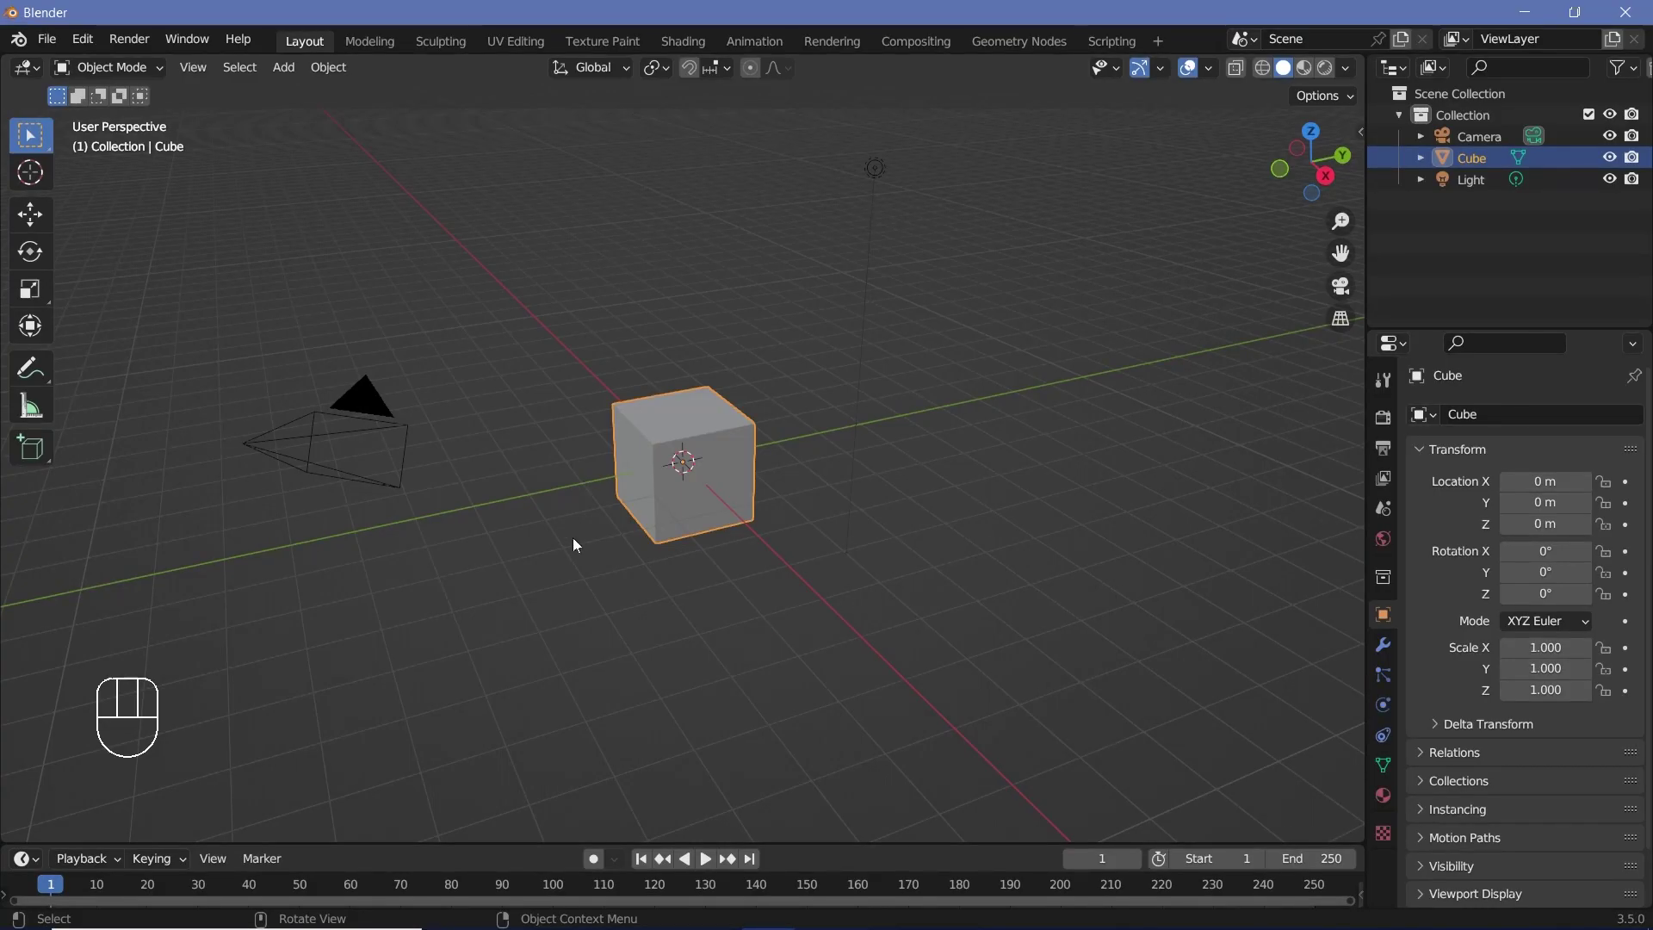
Step: Split the 3D viewport into upper and lower areas and make the lower one a Geometry Node Editor
left_click(1360, 839)
left_click_drag(1320, 767, 34, 540)
left_click(24, 555)
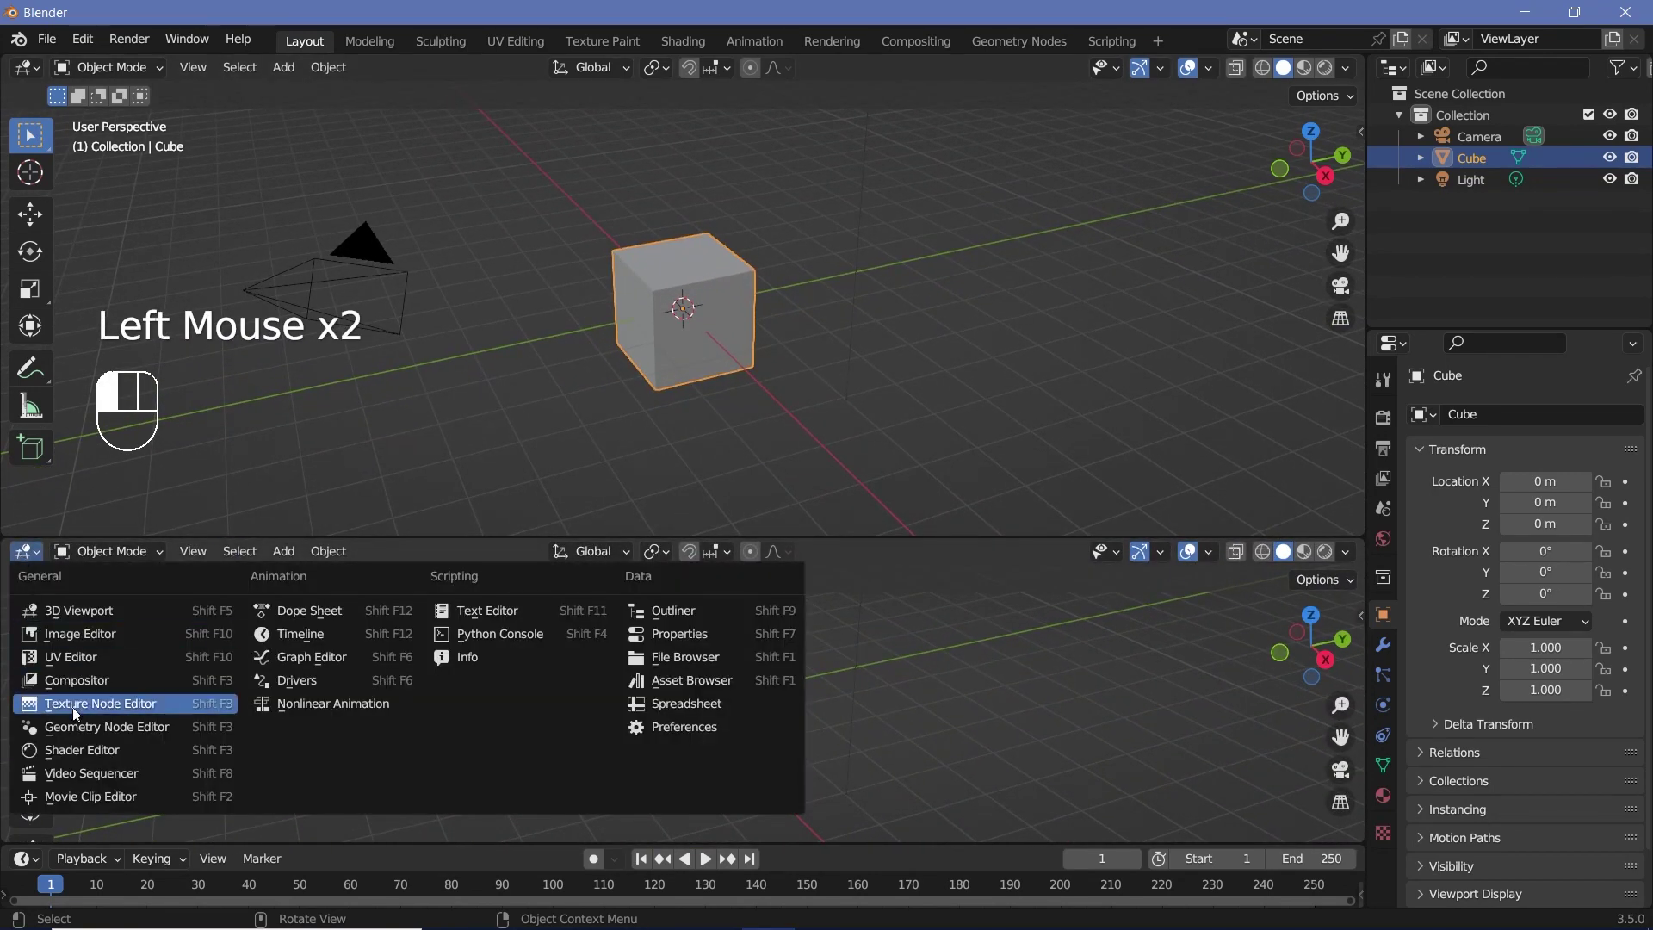
left_click(86, 731)
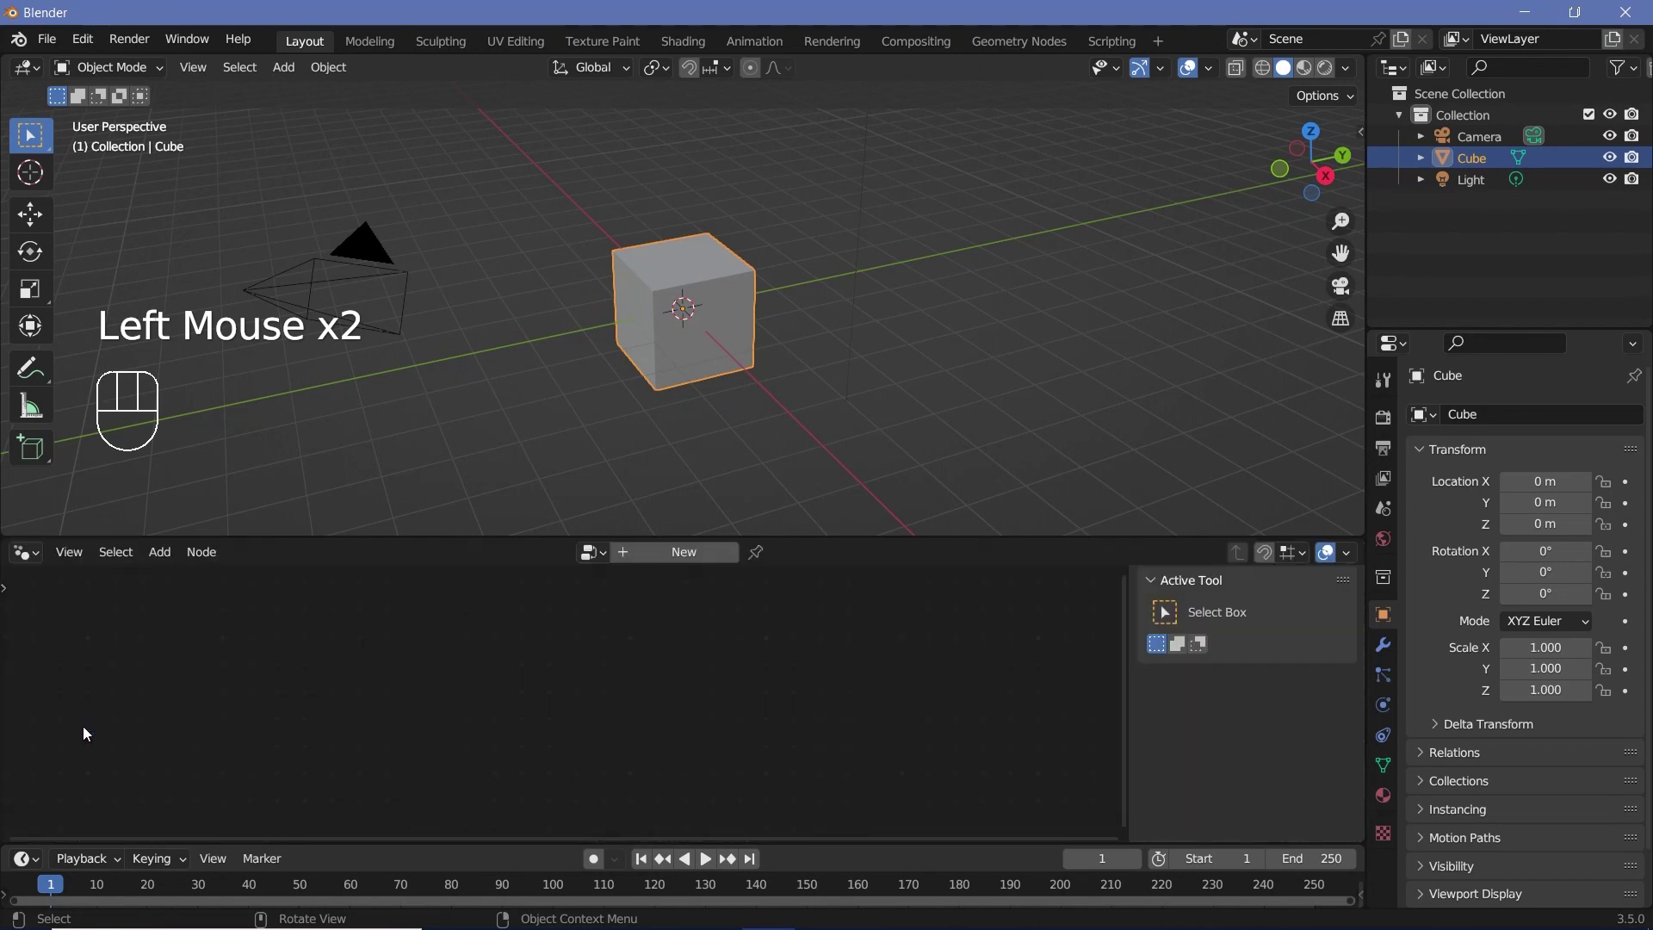
Step: Create a new geometry node tree for the cube and delete its Group Input node
left_click(668, 551)
middle_click_drag(623, 669, 643, 642)
scroll(530, 691, "up", 5)
middle_click_drag(501, 731, 607, 660)
scroll(564, 655, "up", 4)
left_click(474, 661)
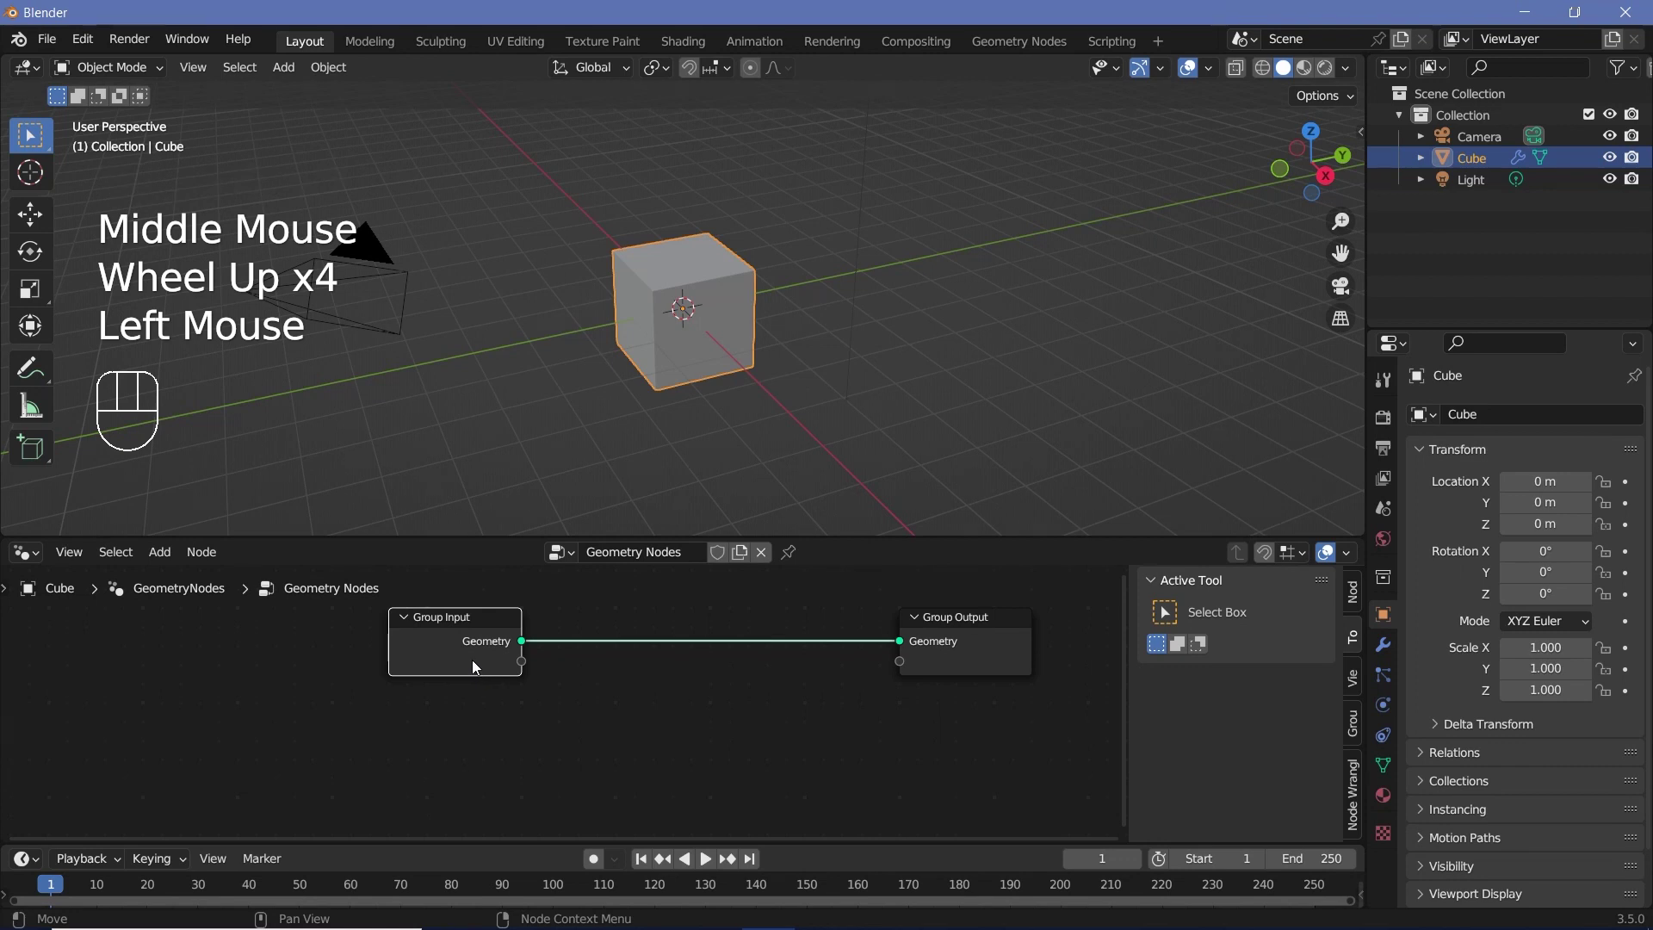
key("x")
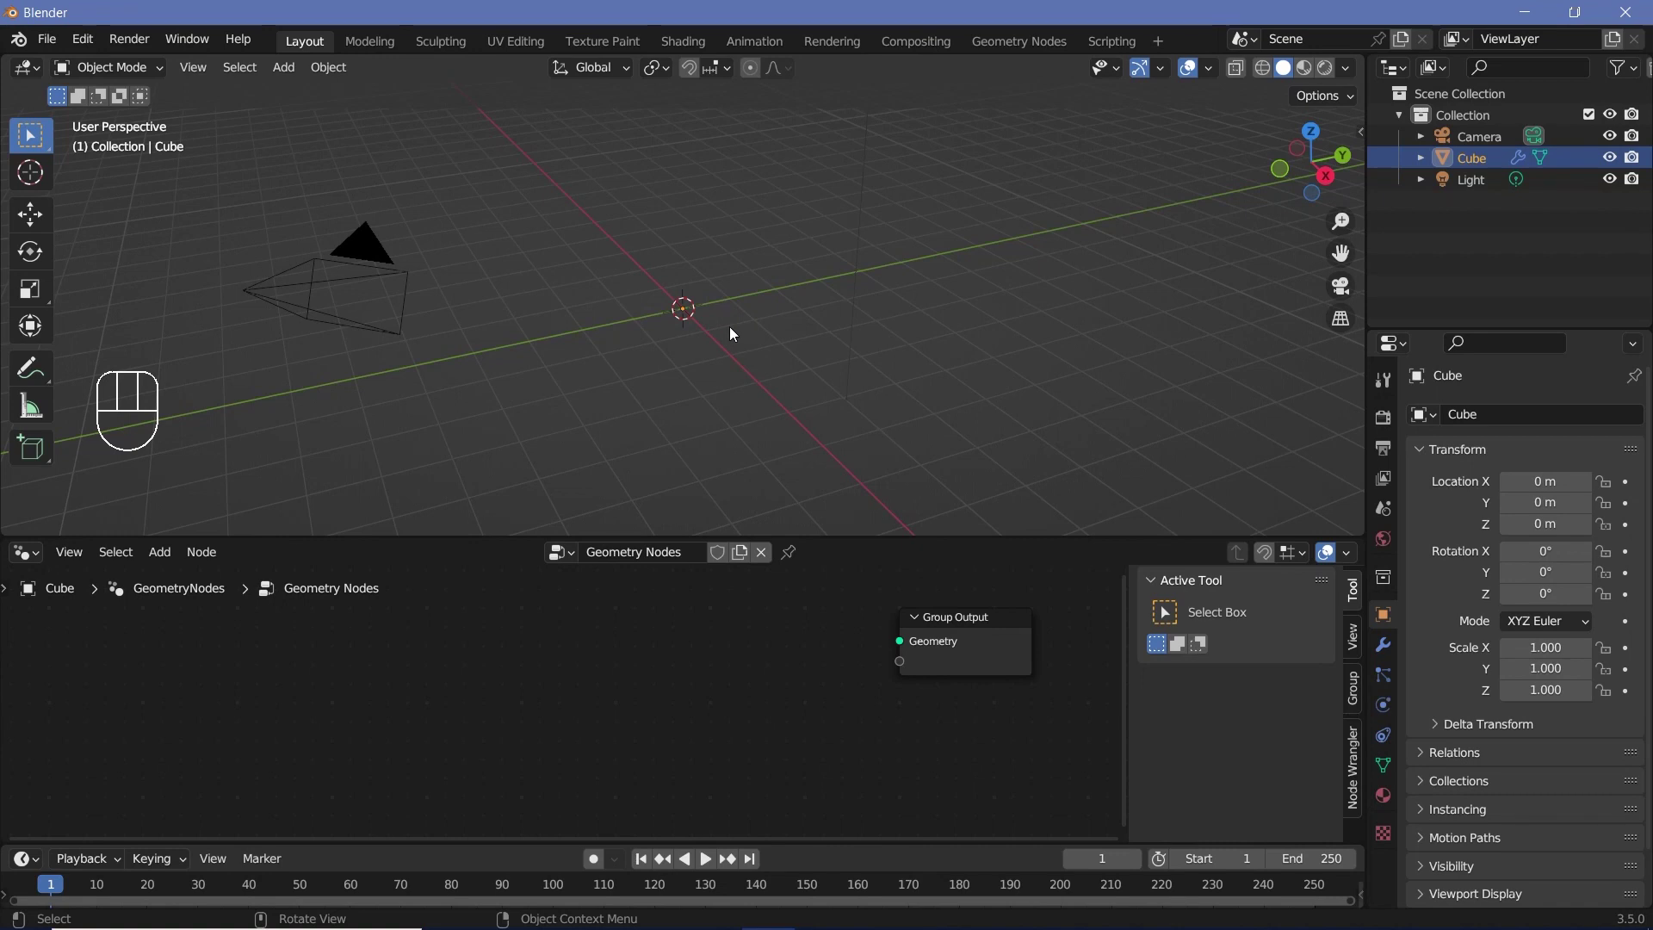
Step: Add a String node to the left of the Group Output node
key("shift+a")
left_click(454, 524)
type("string")
key("Return")
left_click(488, 687)
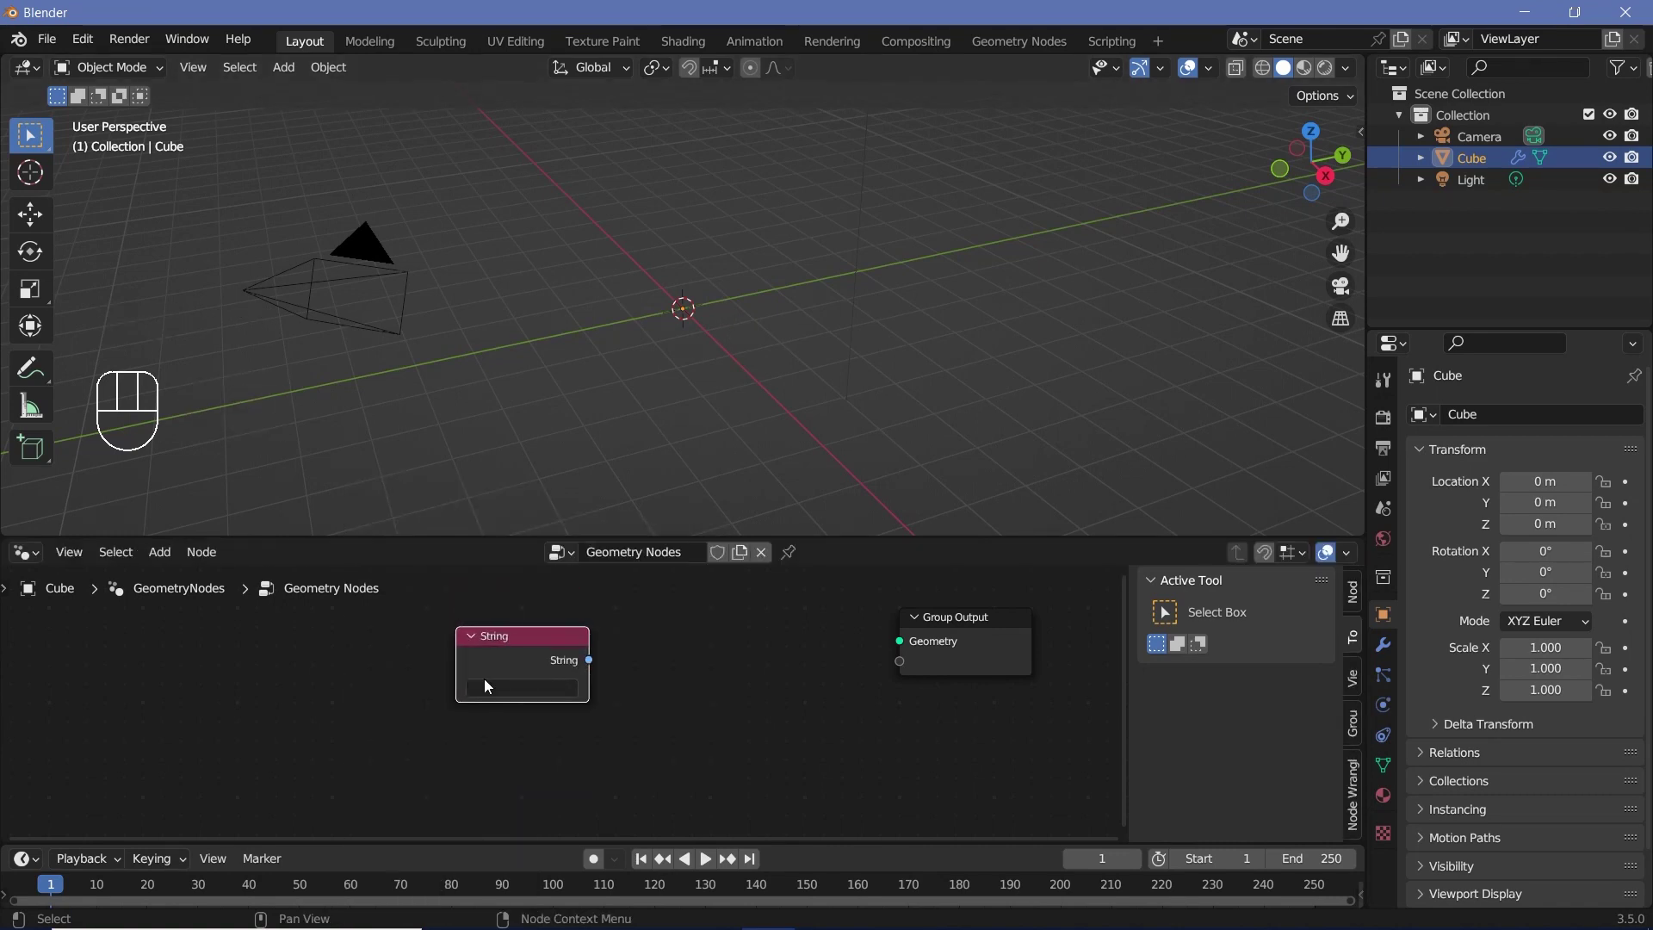
Step: Set the String node's text to "Hello"
left_click(488, 687)
type("Tes")
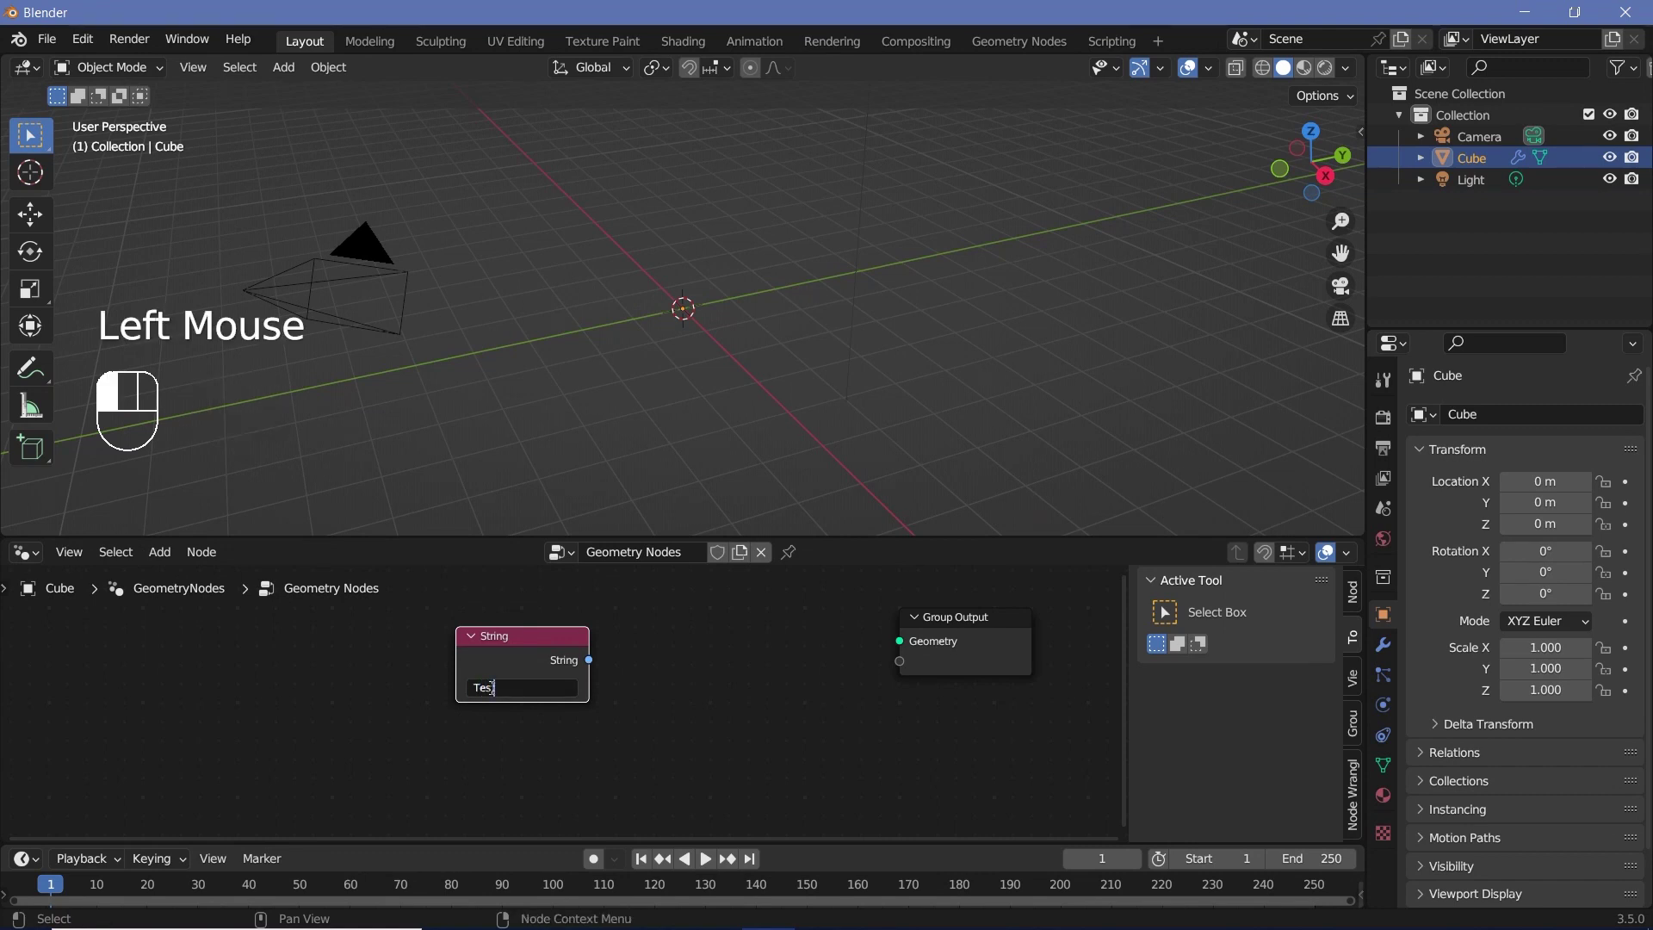
key("BackSpace")
key("BackSpace")
key("BackSpace")
type("Hello")
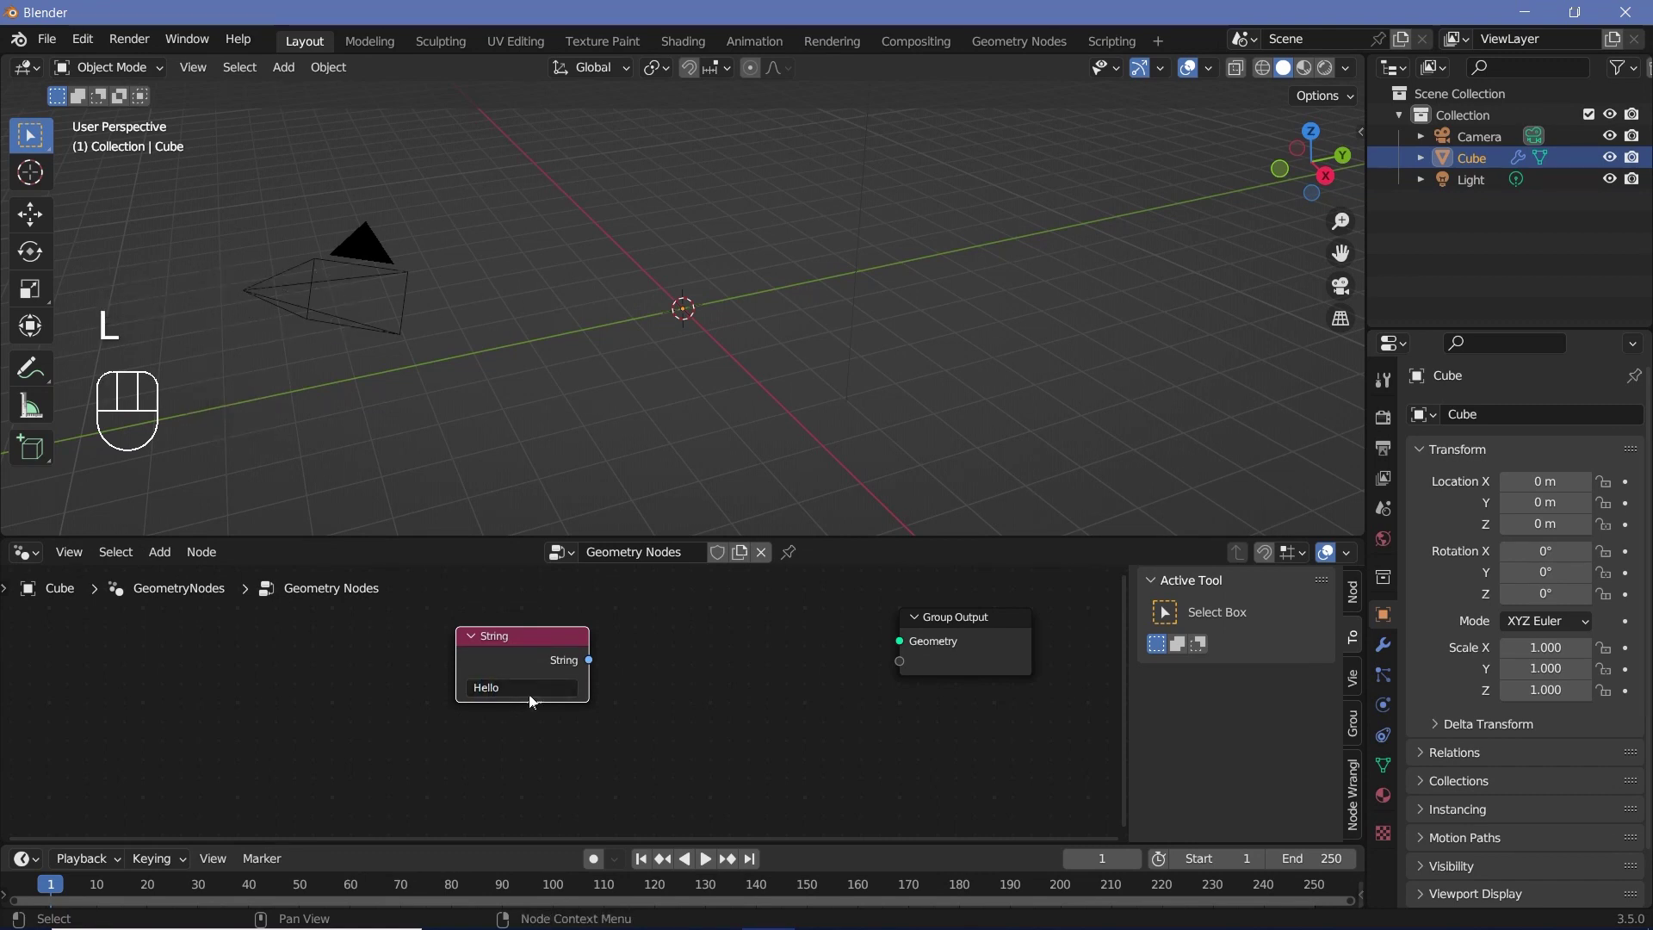
Step: Link the String node's output to the Group Output geometry and move the String node further away from it
left_click(545, 652)
left_click_drag(516, 635, 904, 642)
left_click(411, 651)
left_click_drag(445, 628, 309, 644)
Step: Insert a String to Curves node on the link between the String node and the Group Output
key("shift+a")
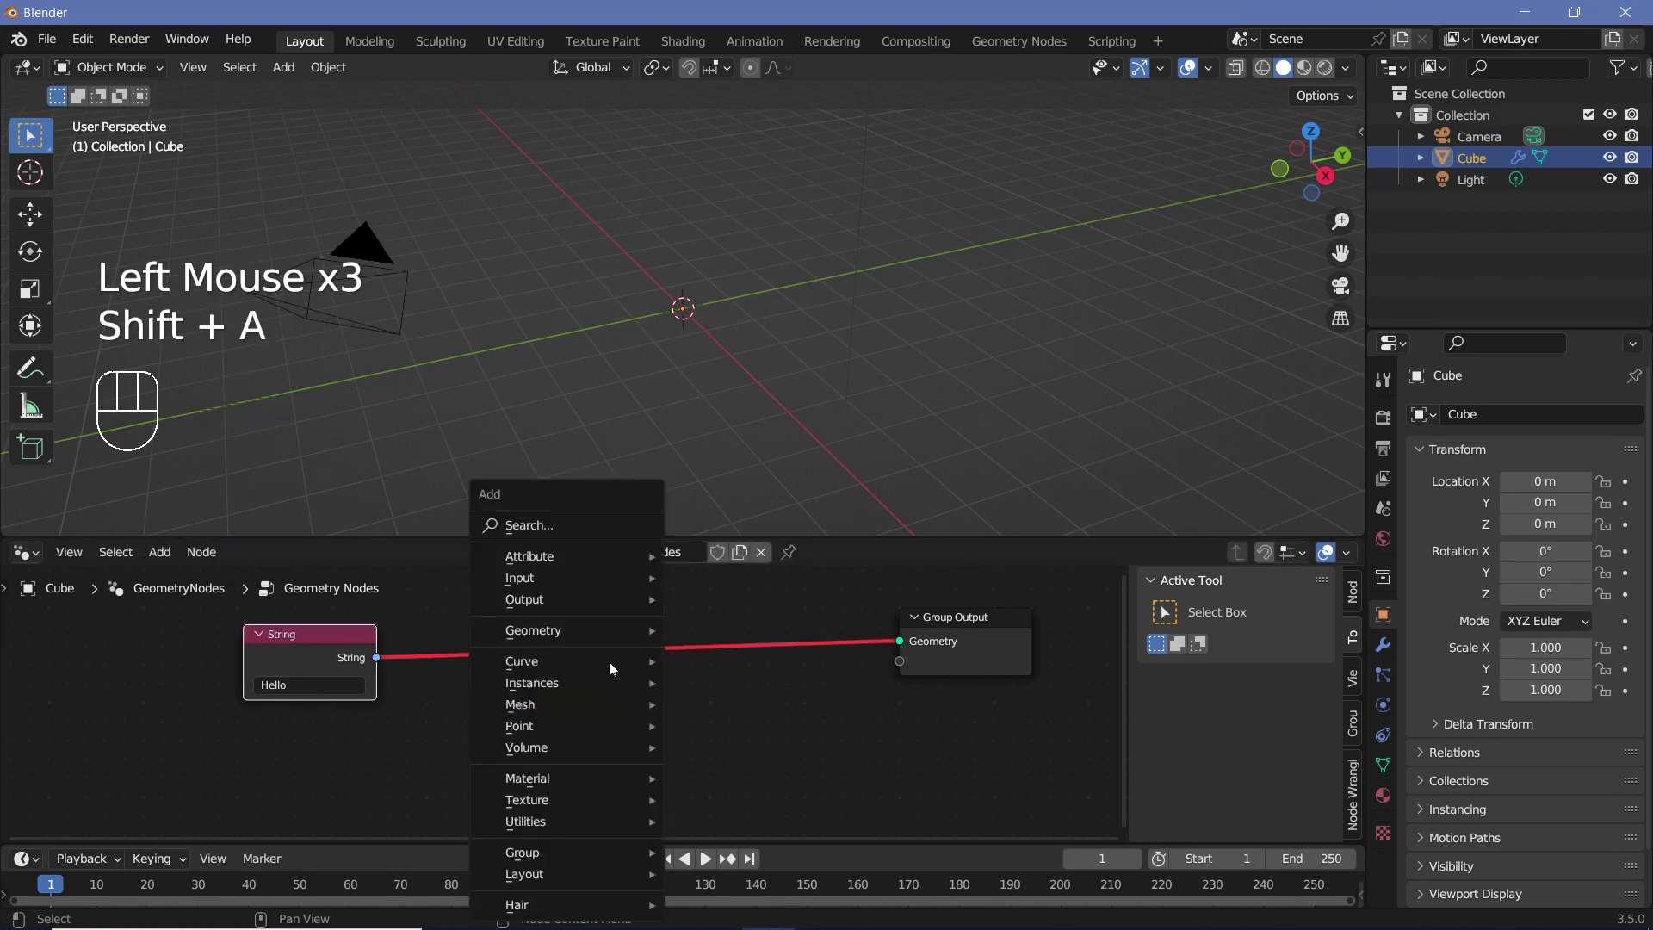
left_click(564, 535)
type("string to")
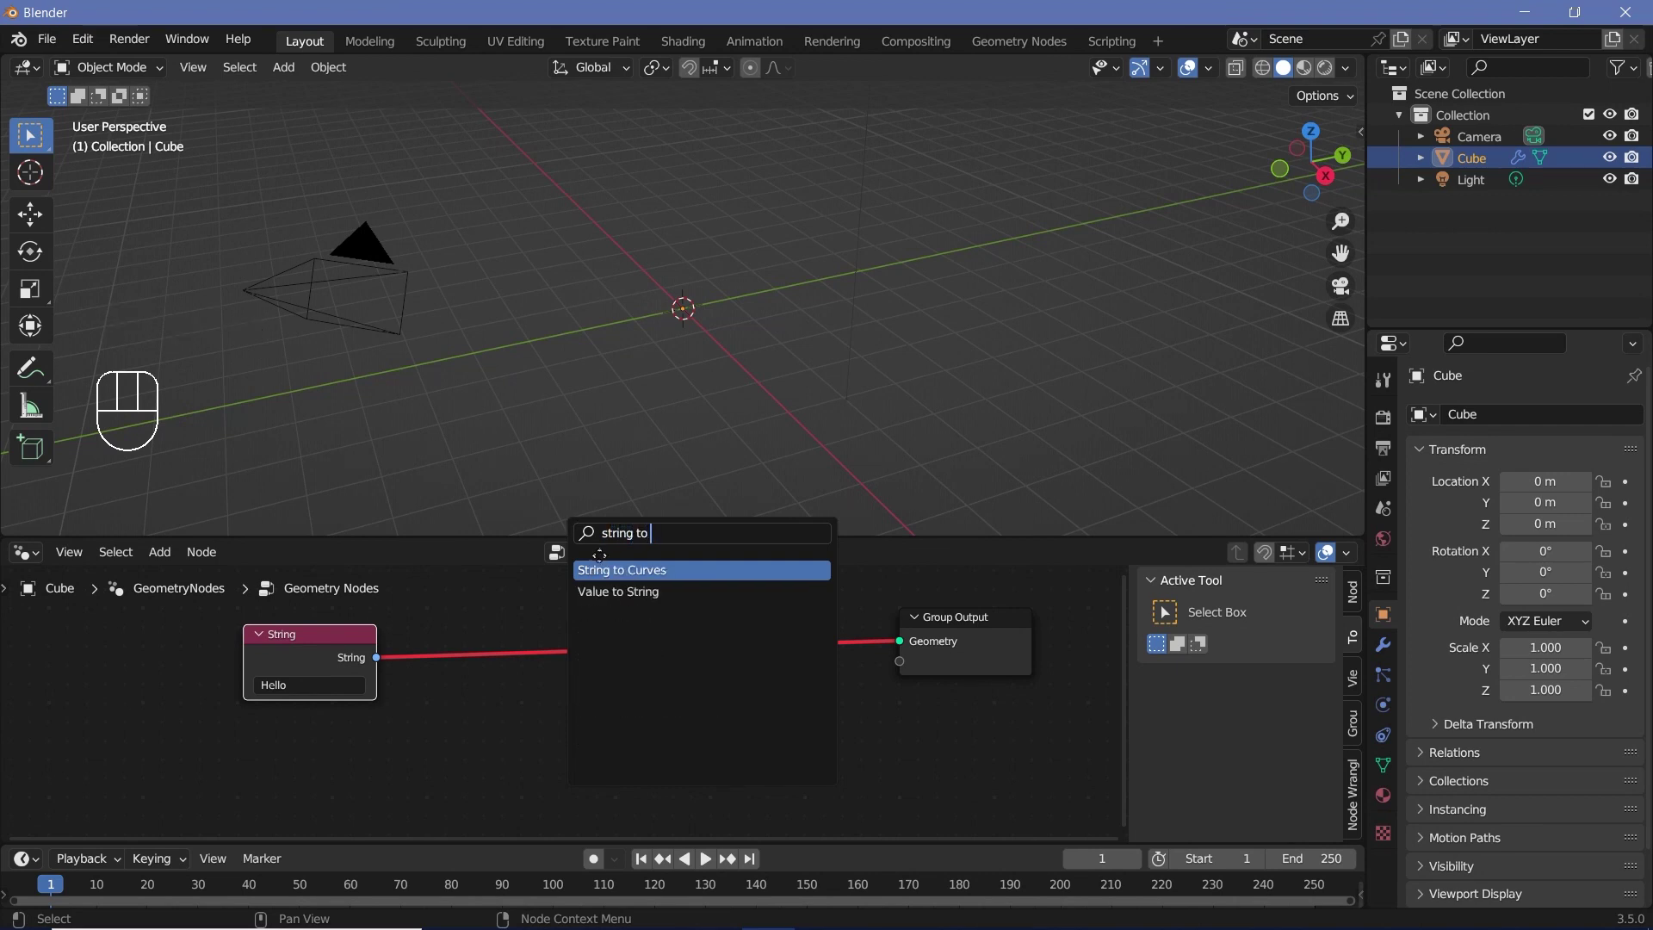
key("Return")
left_click(453, 636)
middle_click_drag(657, 412, 731, 312)
scroll(732, 312, "up", 2)
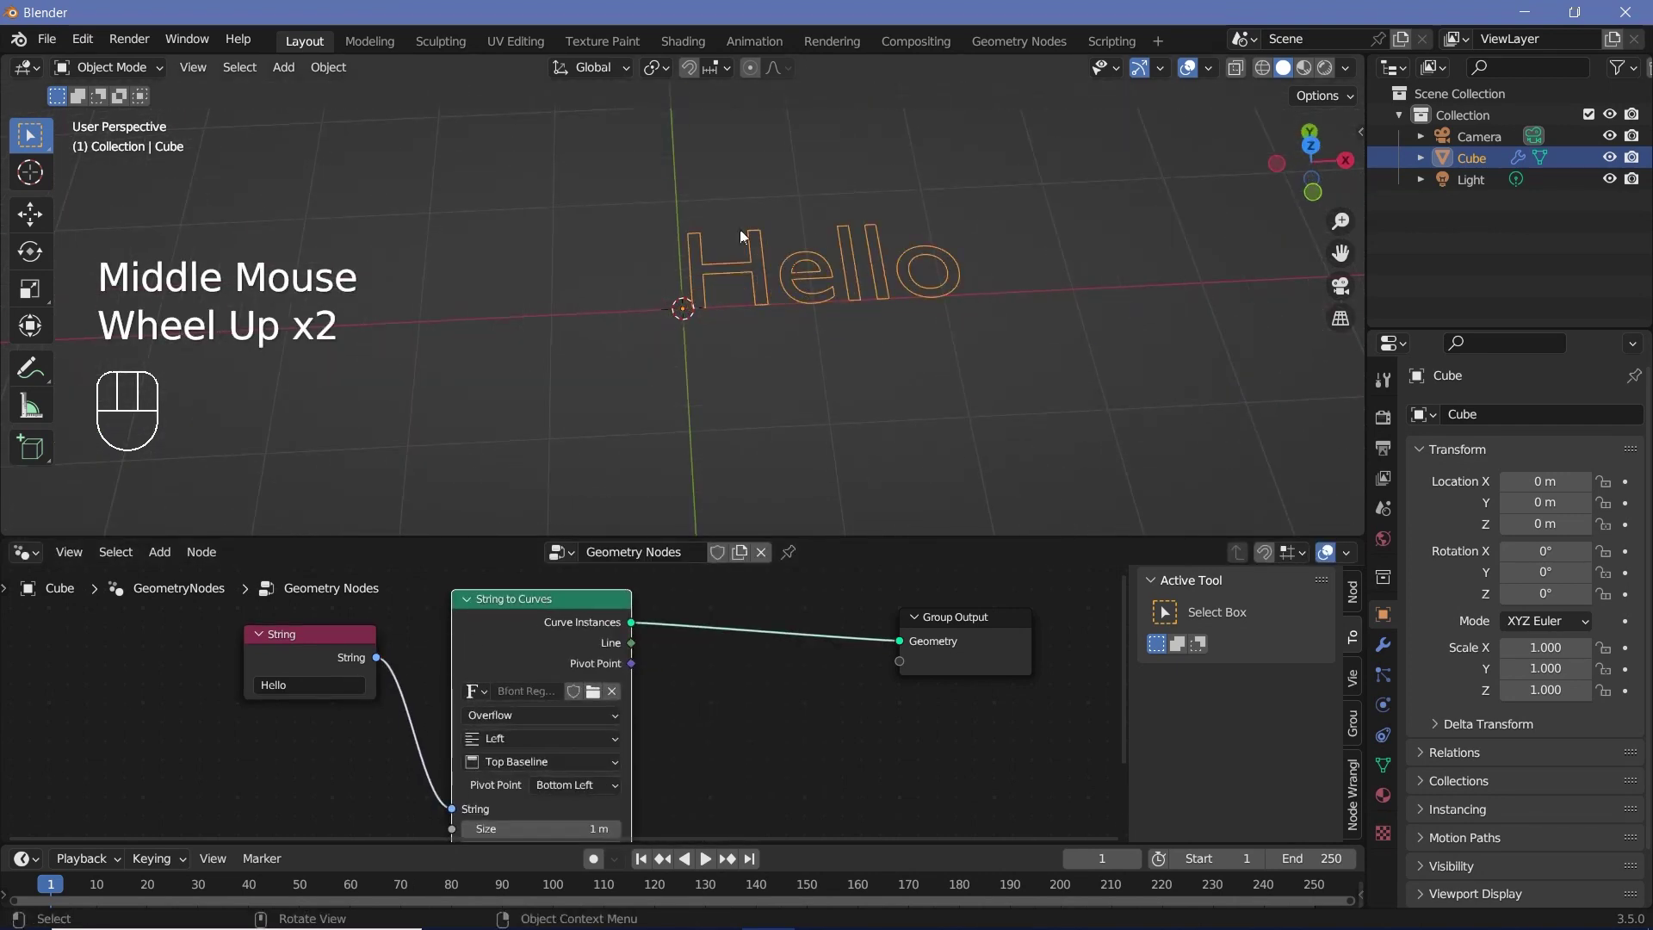
Step: Set the String to Curves node's horizontal alignment to Center and its vertical alignment to Middle
left_click(968, 663)
scroll(708, 683, "down", 2)
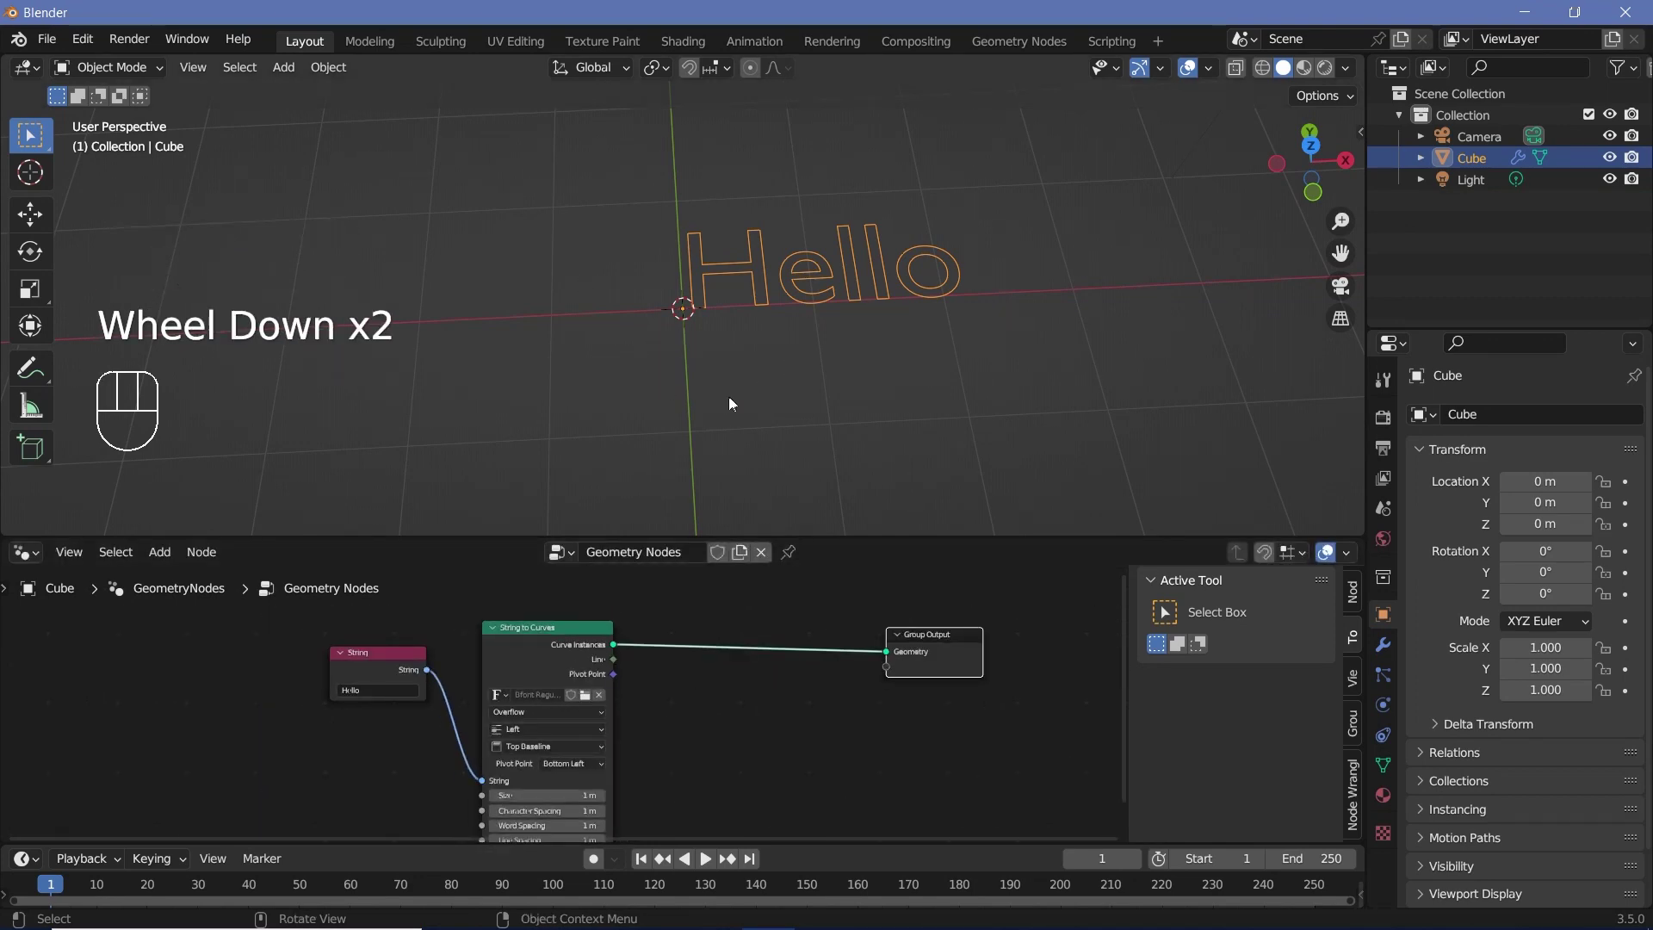
scroll(690, 768, "up", 2)
middle_click_drag(690, 768, 715, 724)
scroll(724, 704, "up", 3)
middle_click_drag(738, 648, 741, 714)
scroll(757, 739, "down", 2)
scroll(596, 723, "down", 1)
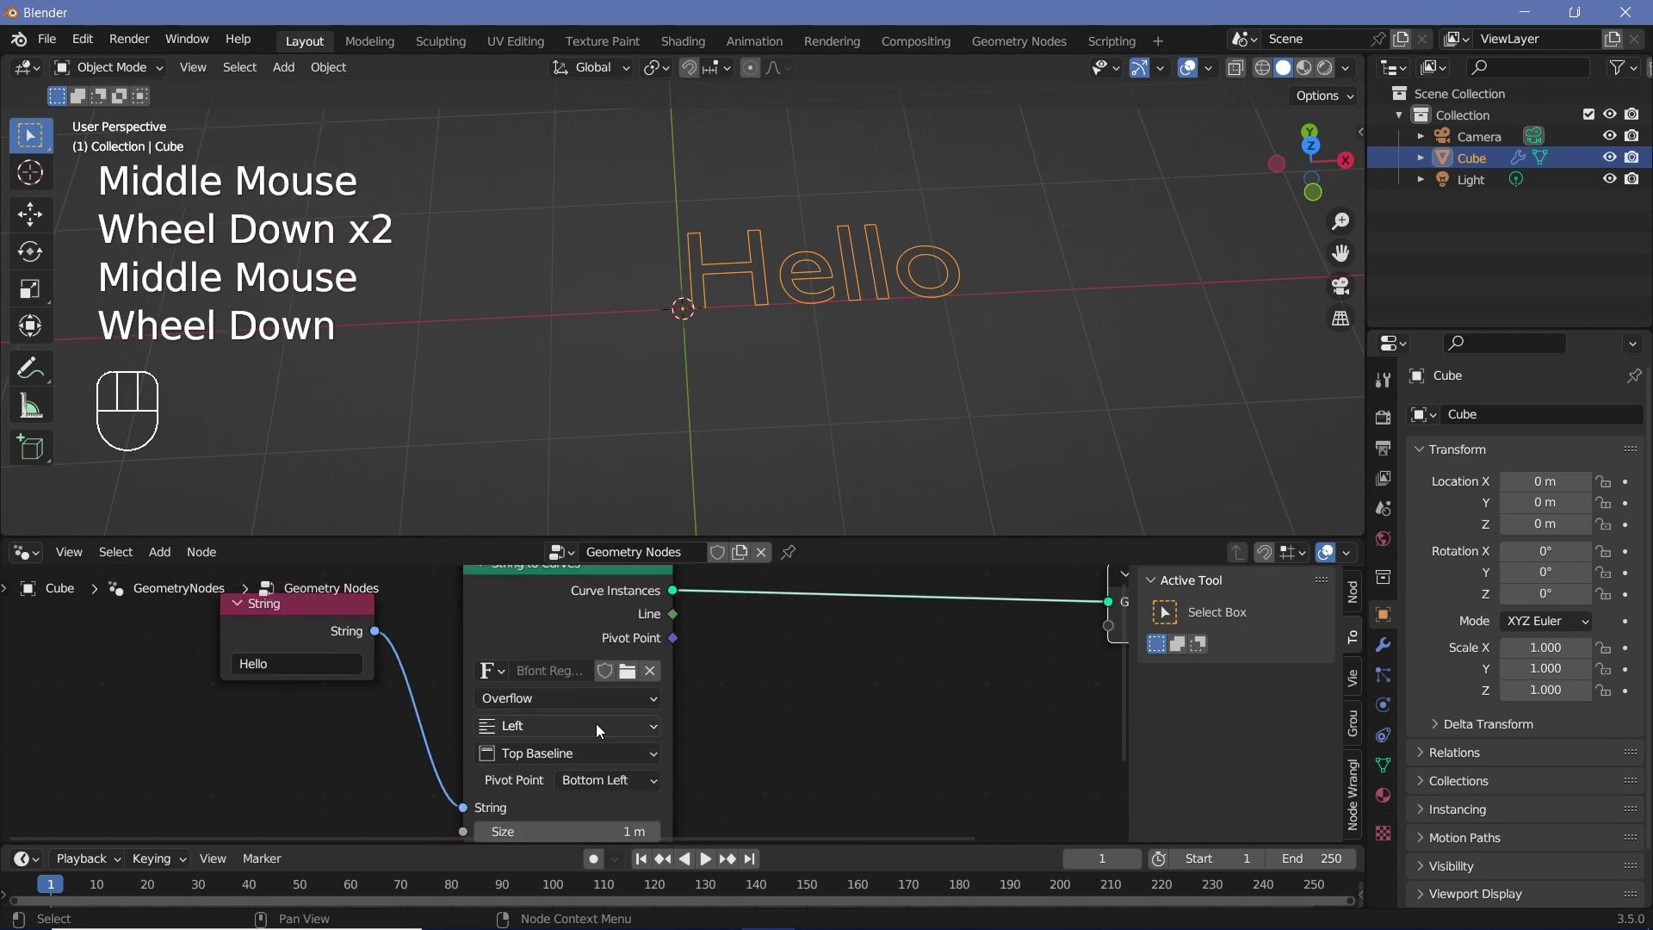
left_click(582, 725)
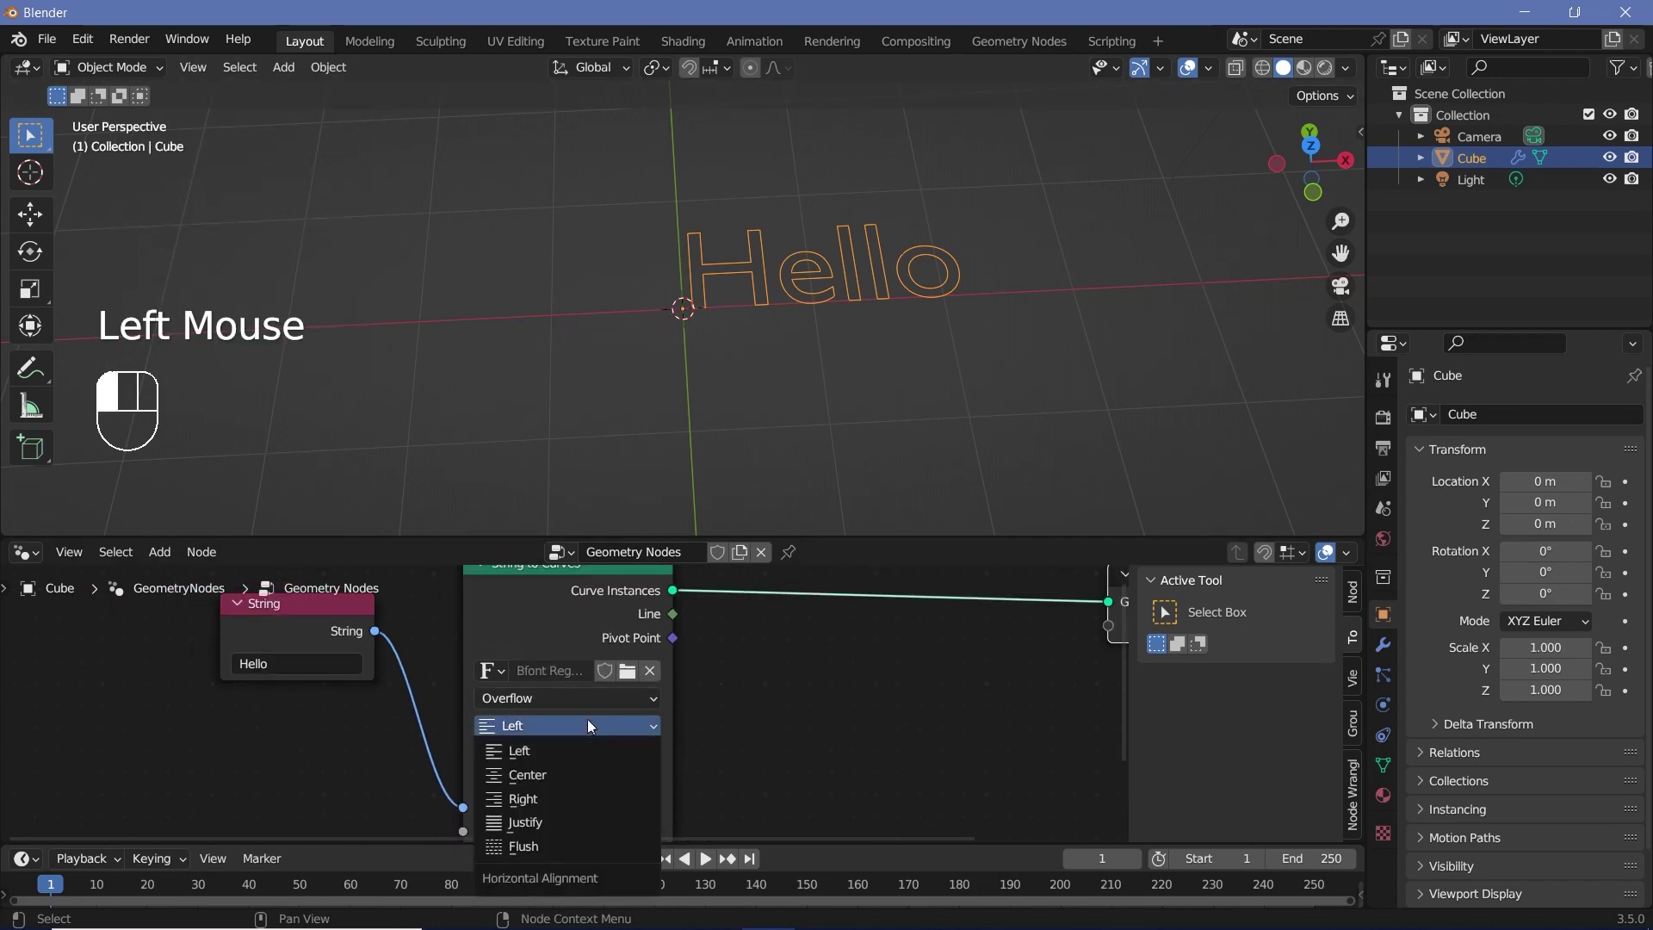
left_click(556, 774)
left_click(544, 754)
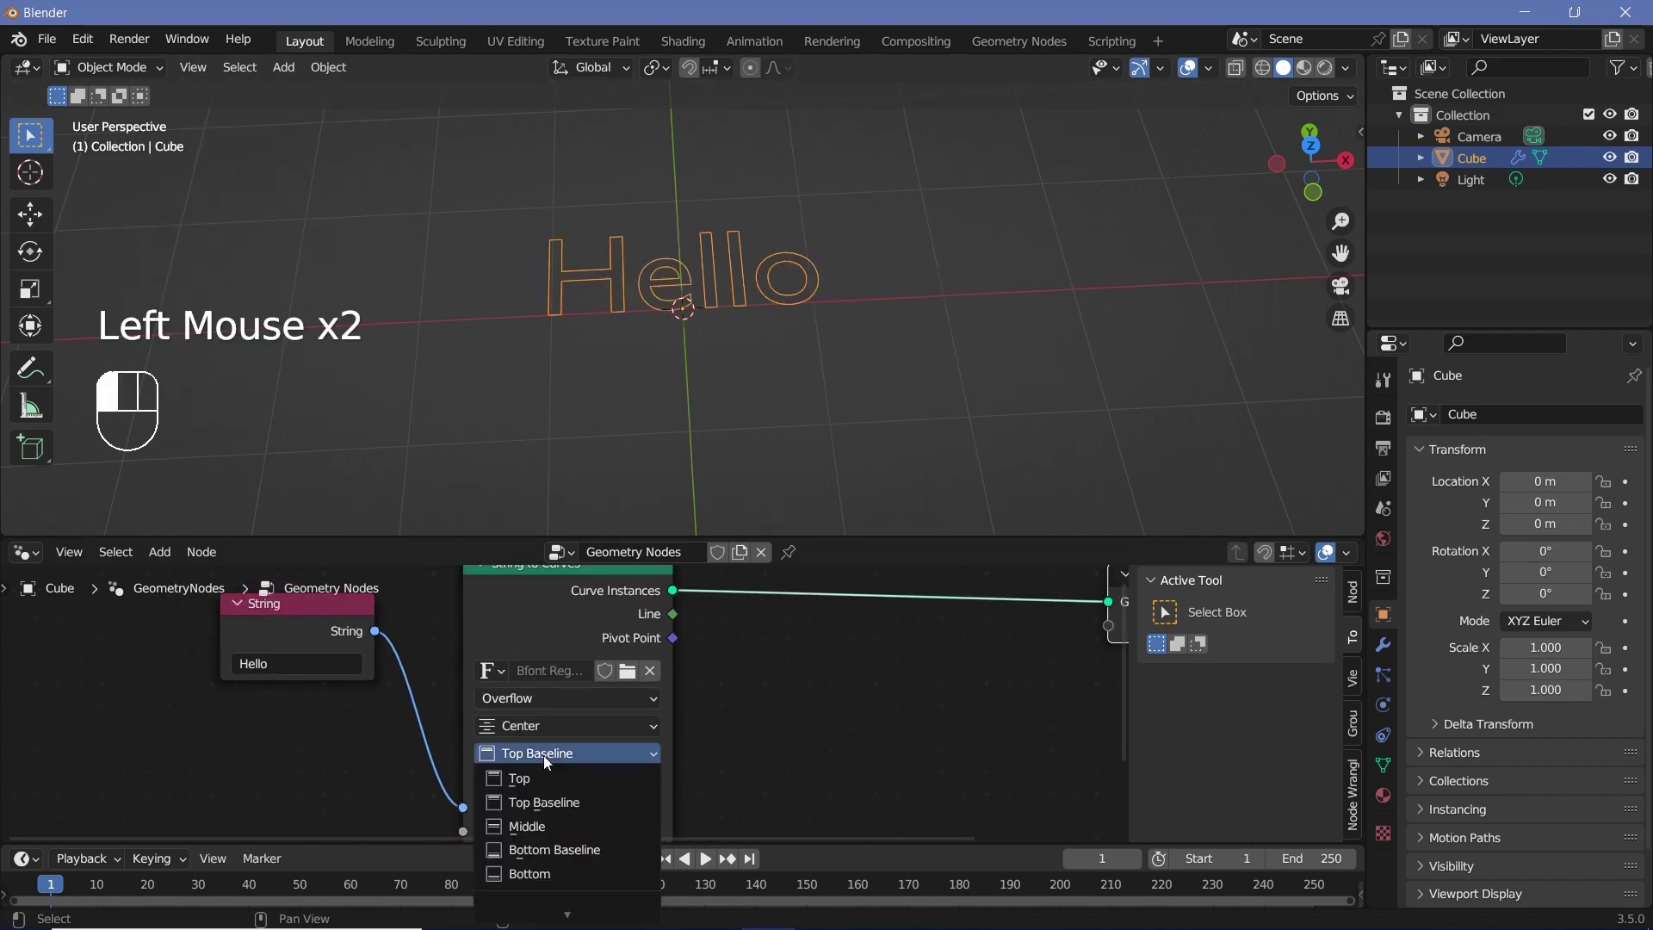
left_click(539, 827)
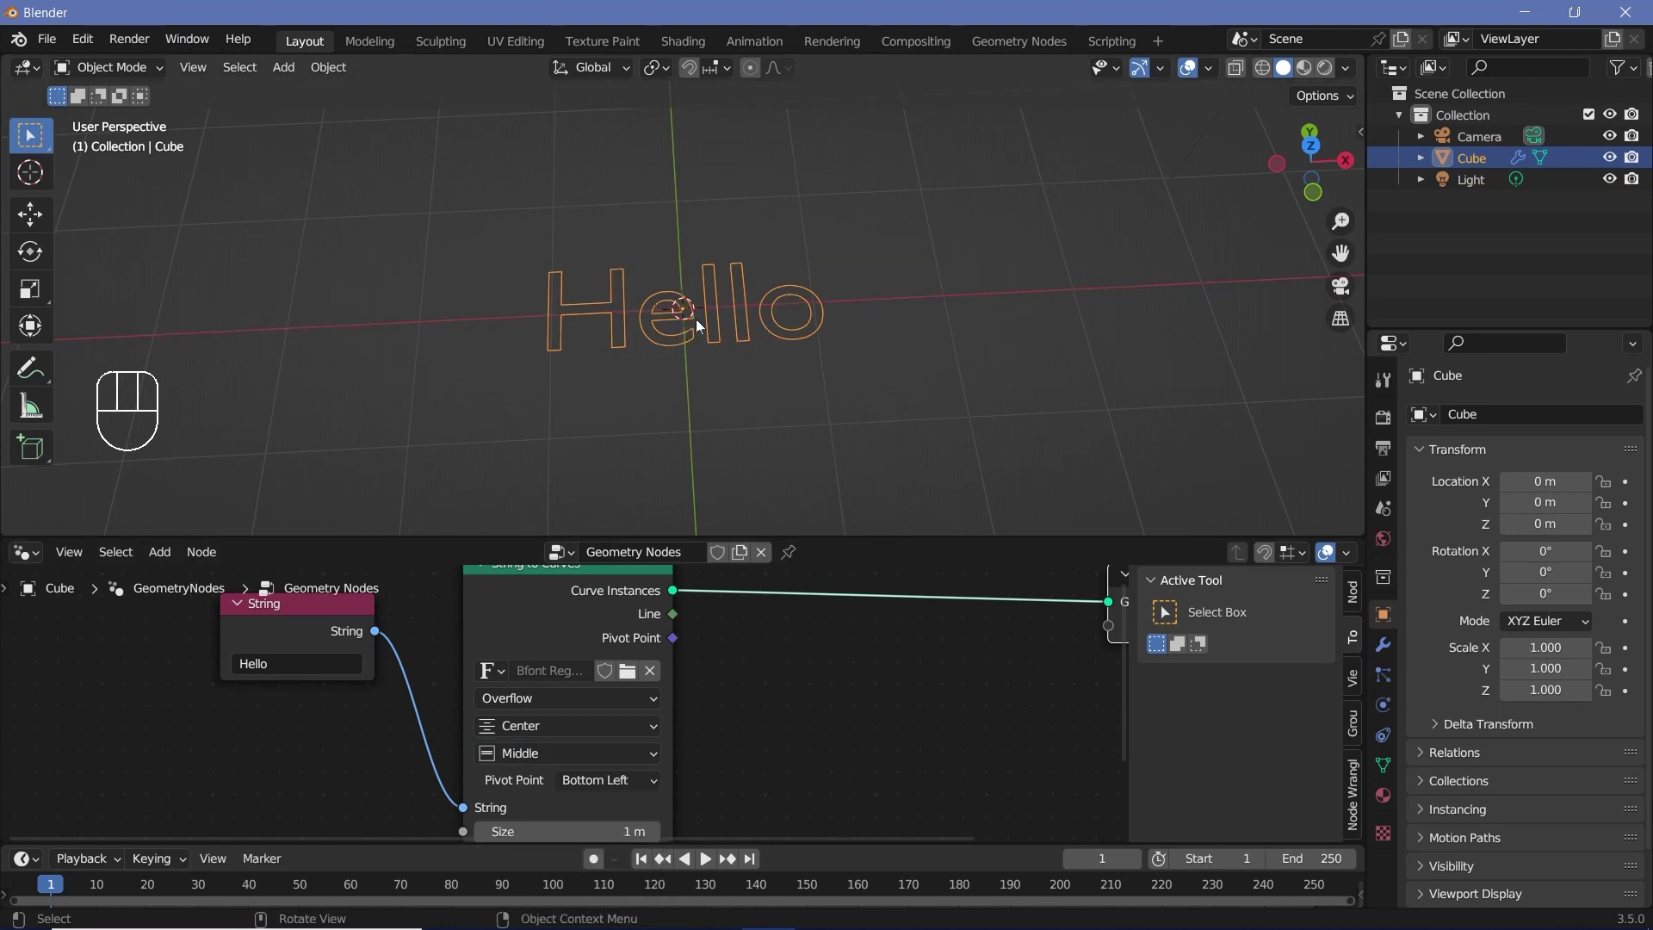
Step: Load the bold Copperplate font COPRGTB.TTF into the String to Curves node
scroll(617, 682, "down", 2)
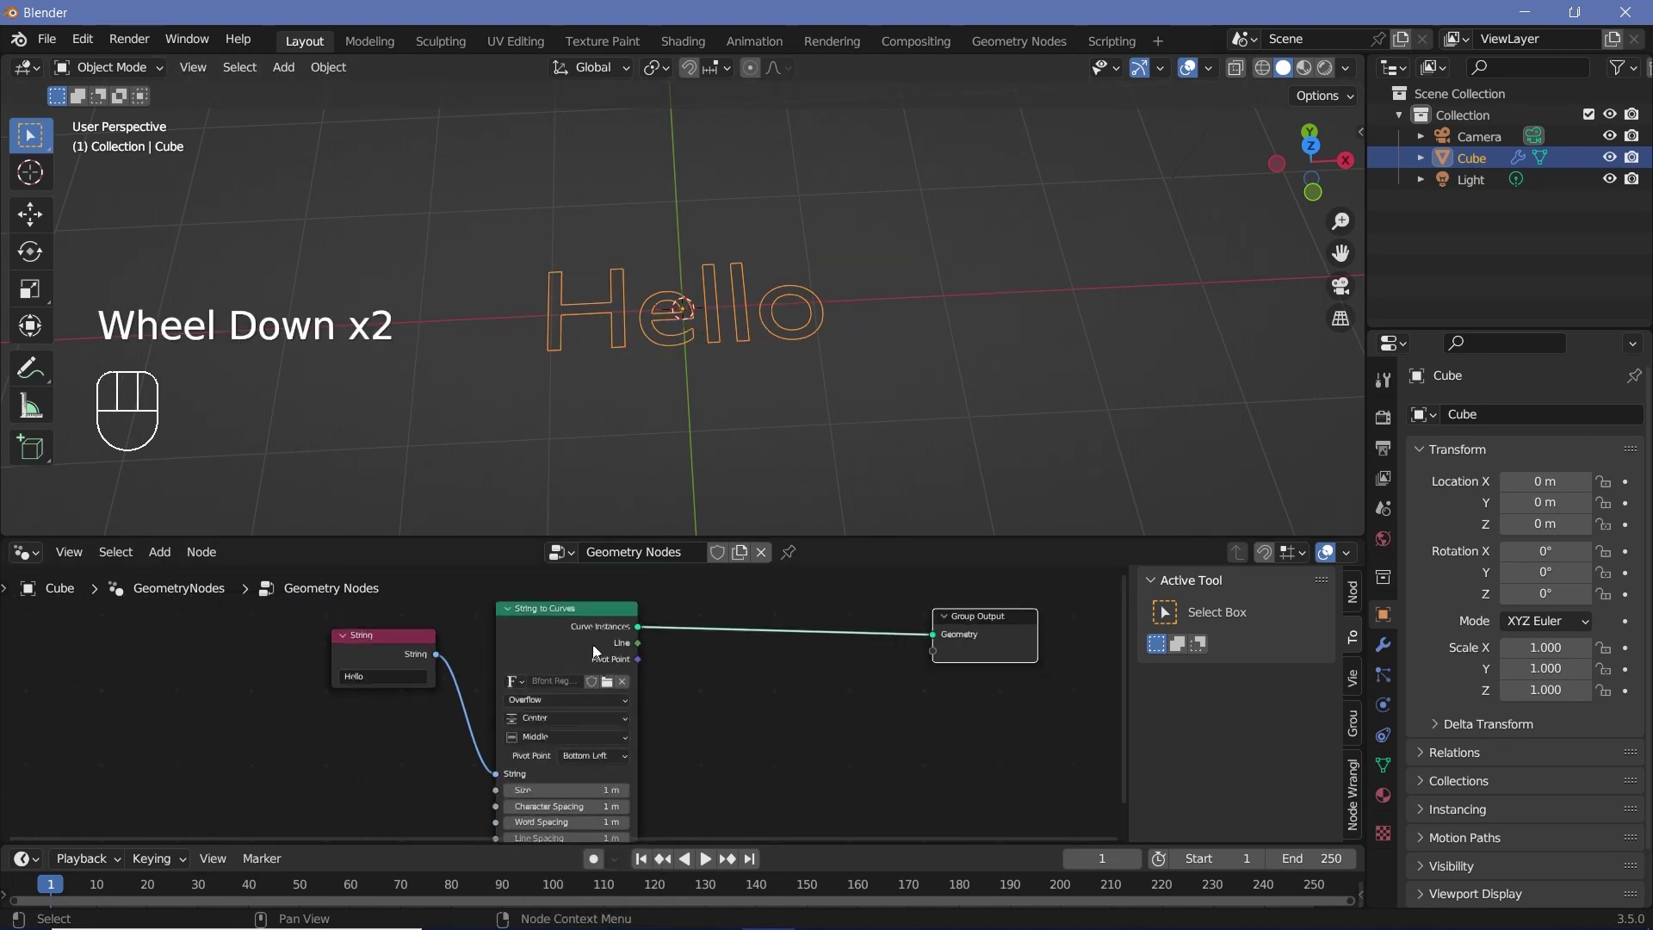
left_click(596, 652)
scroll(558, 714, "up", 3)
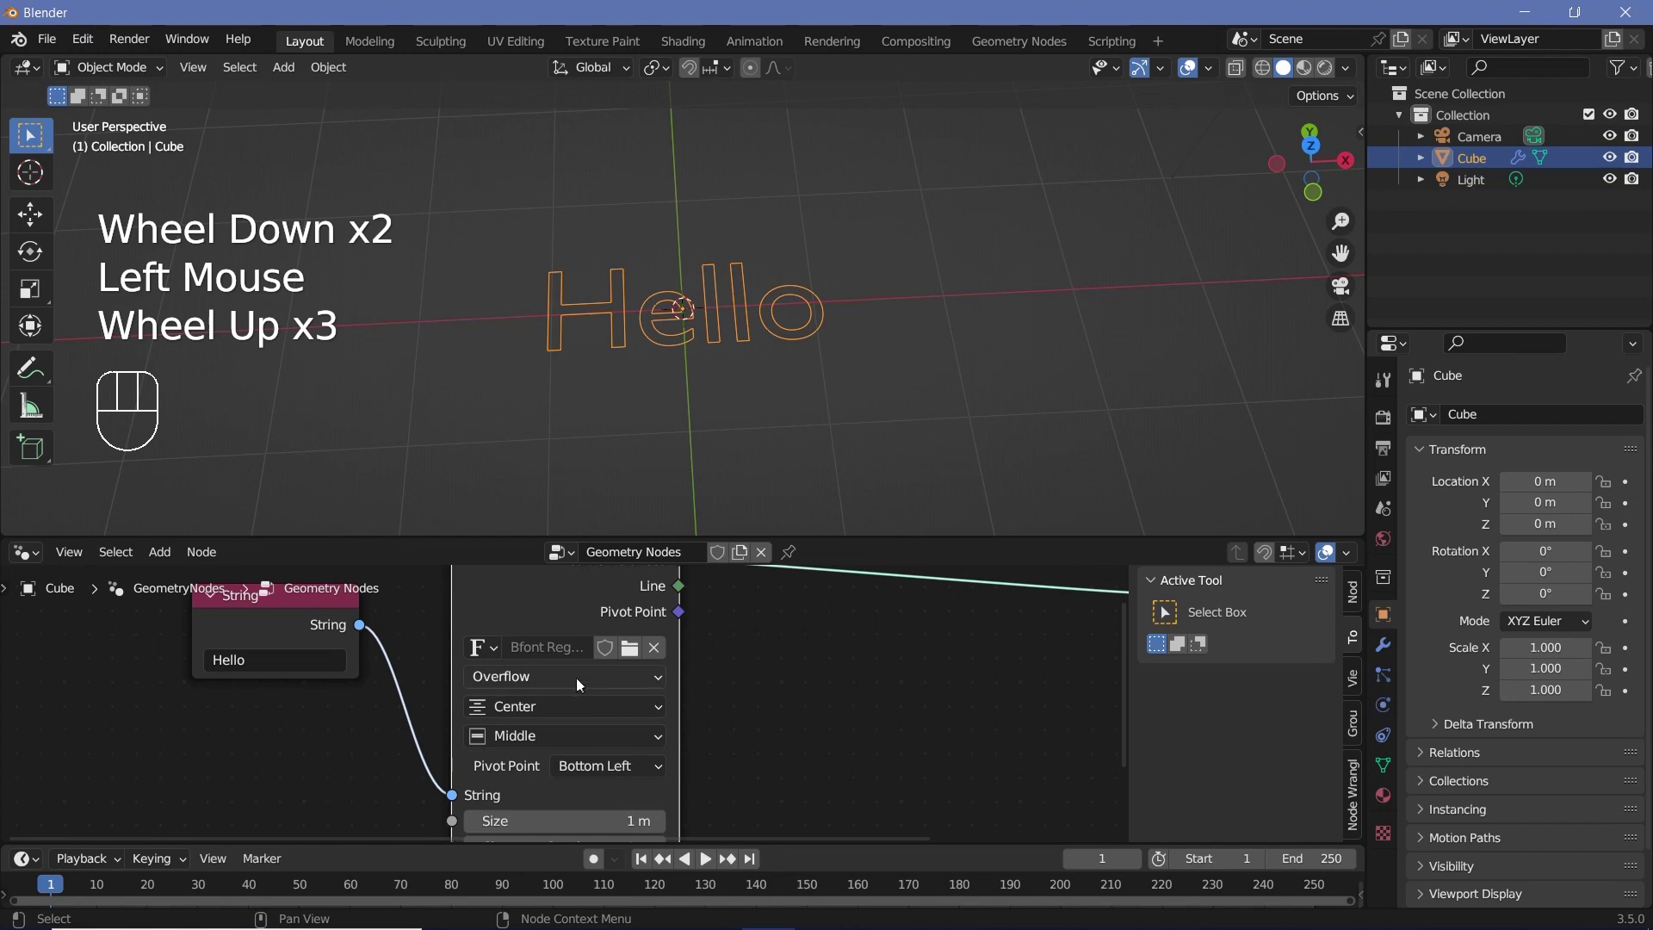
left_click(634, 653)
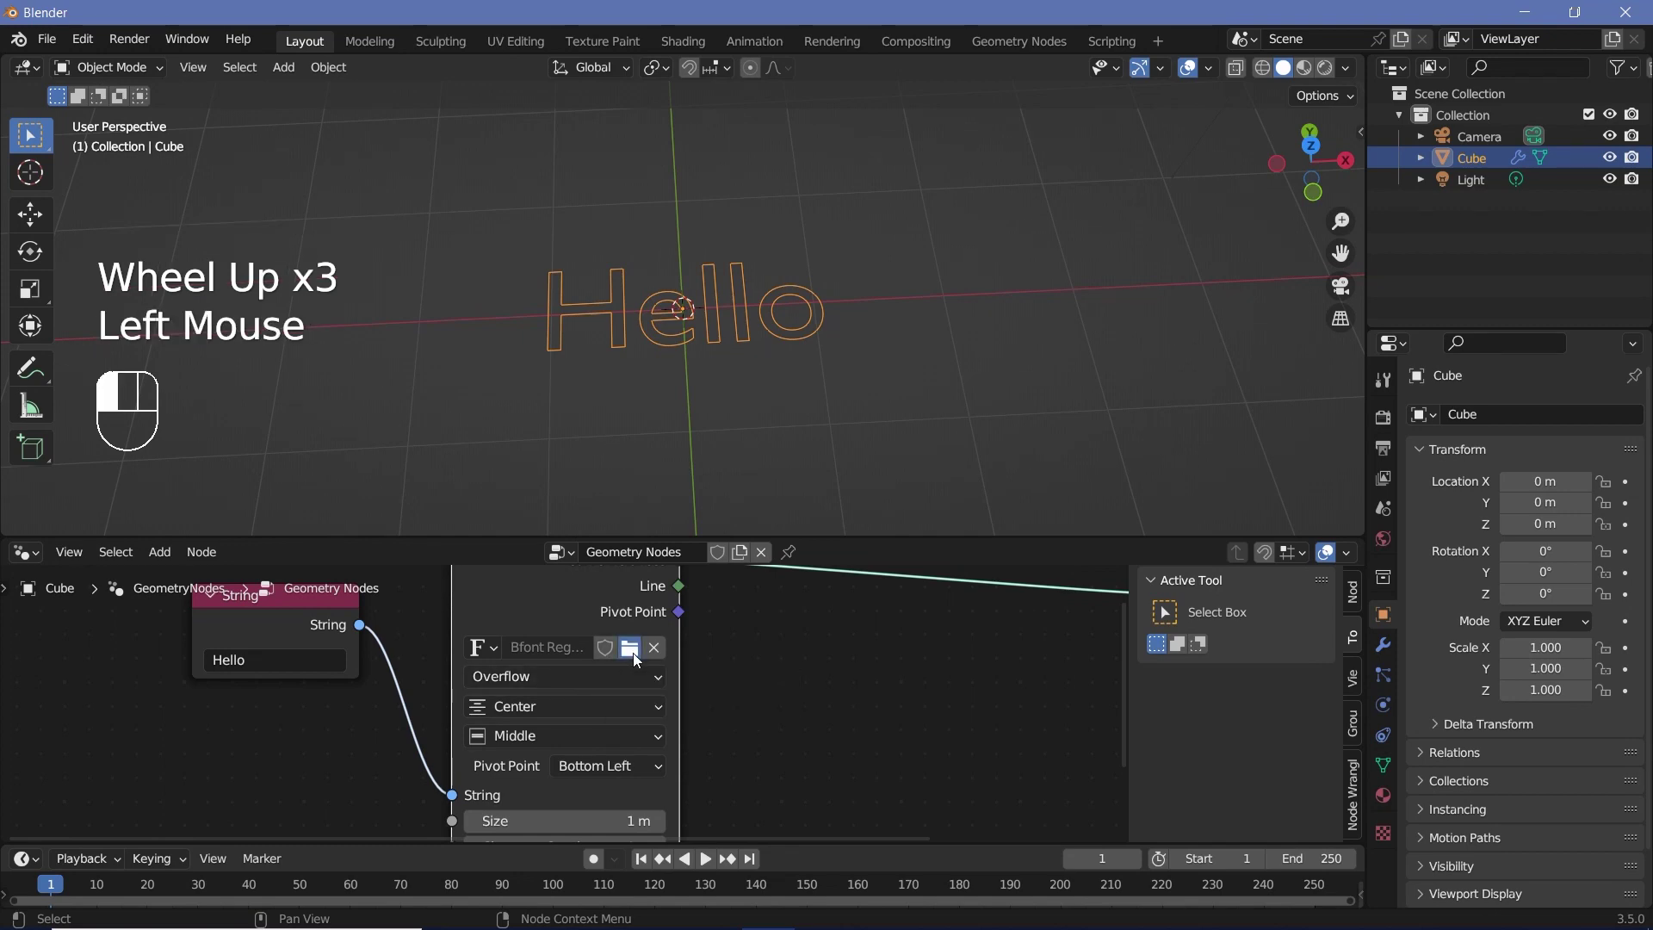
left_click(1076, 186)
type("co")
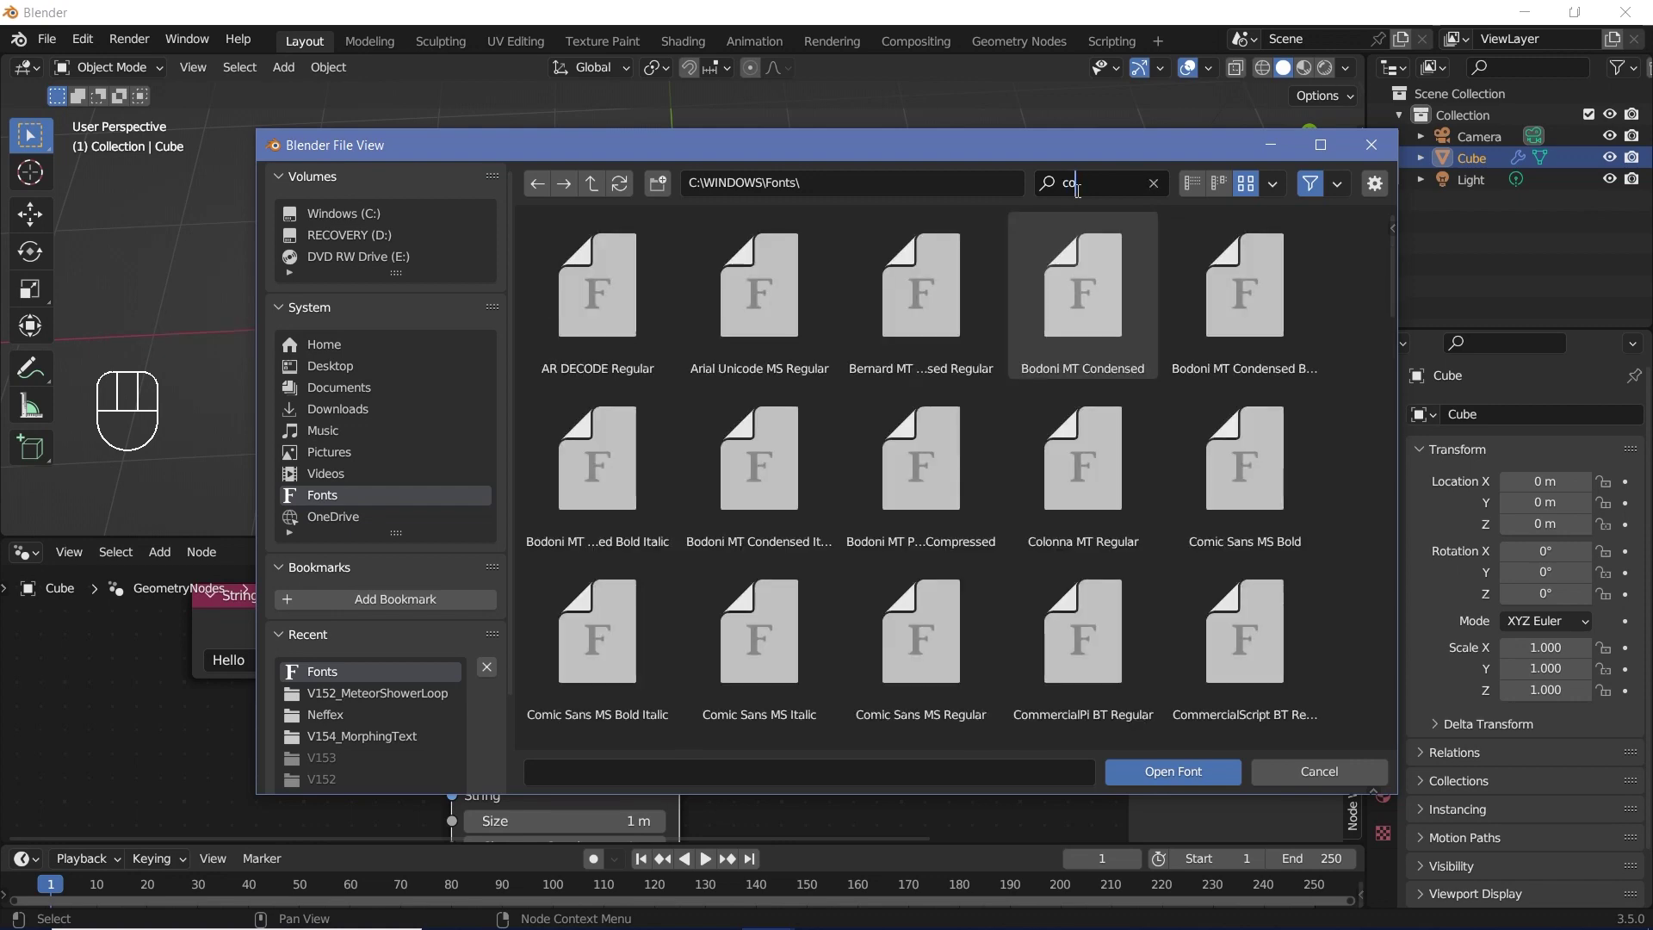
type("pper")
left_click(610, 325)
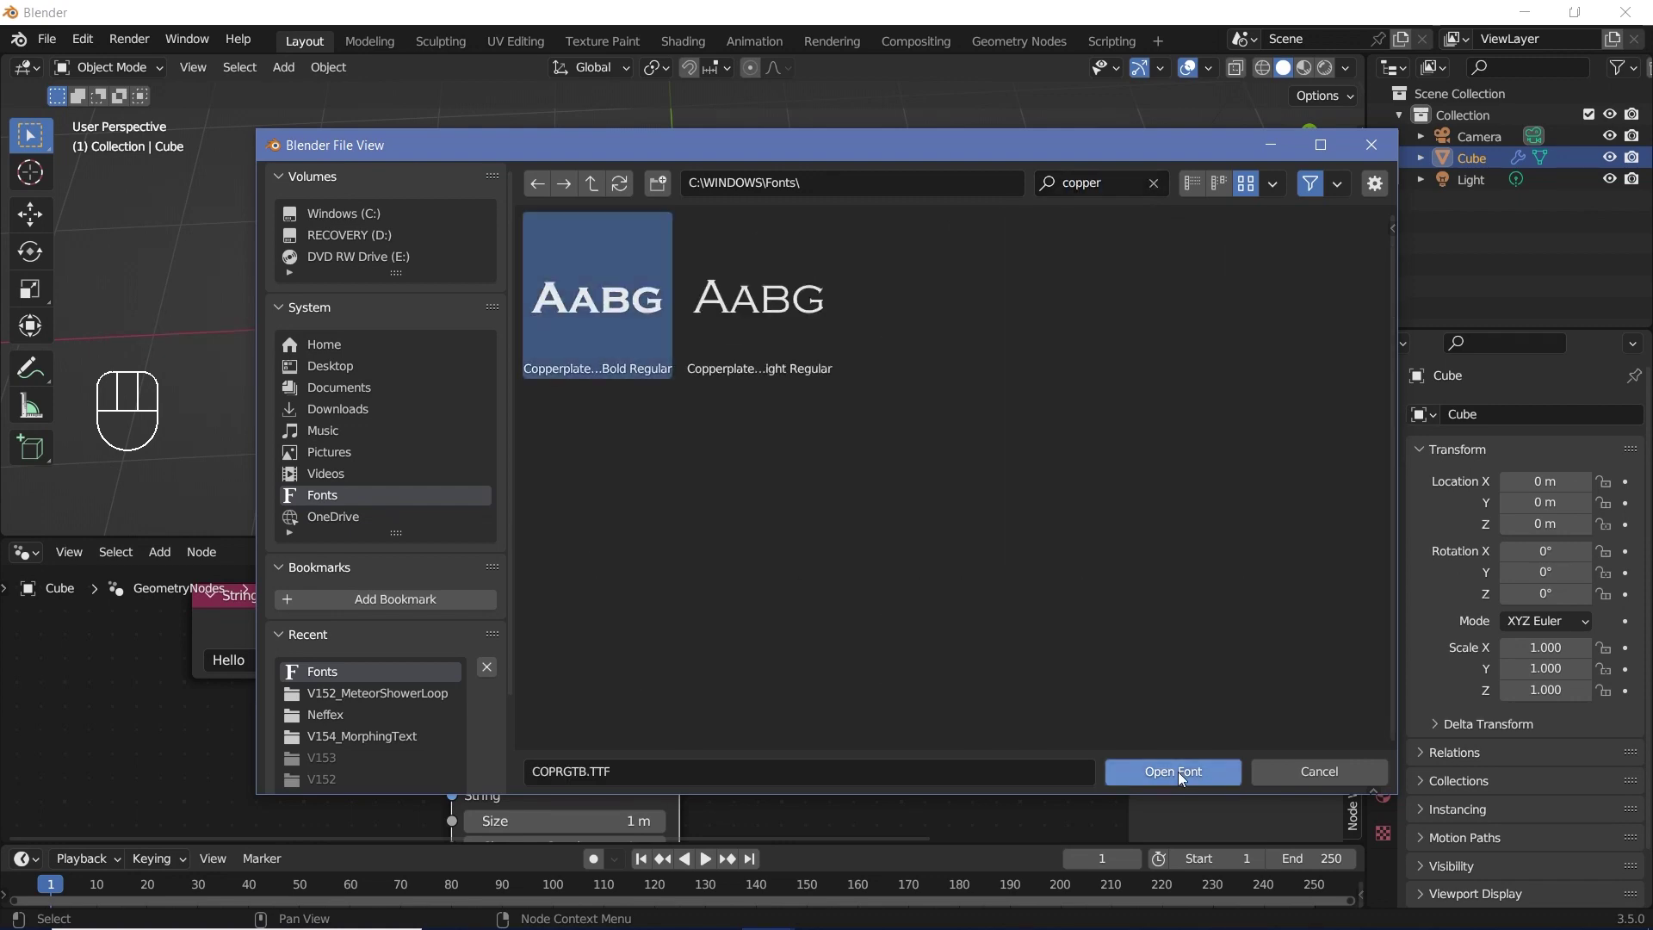
left_click(1177, 772)
scroll(731, 699, "down", 3)
scroll(731, 699, "down", 1)
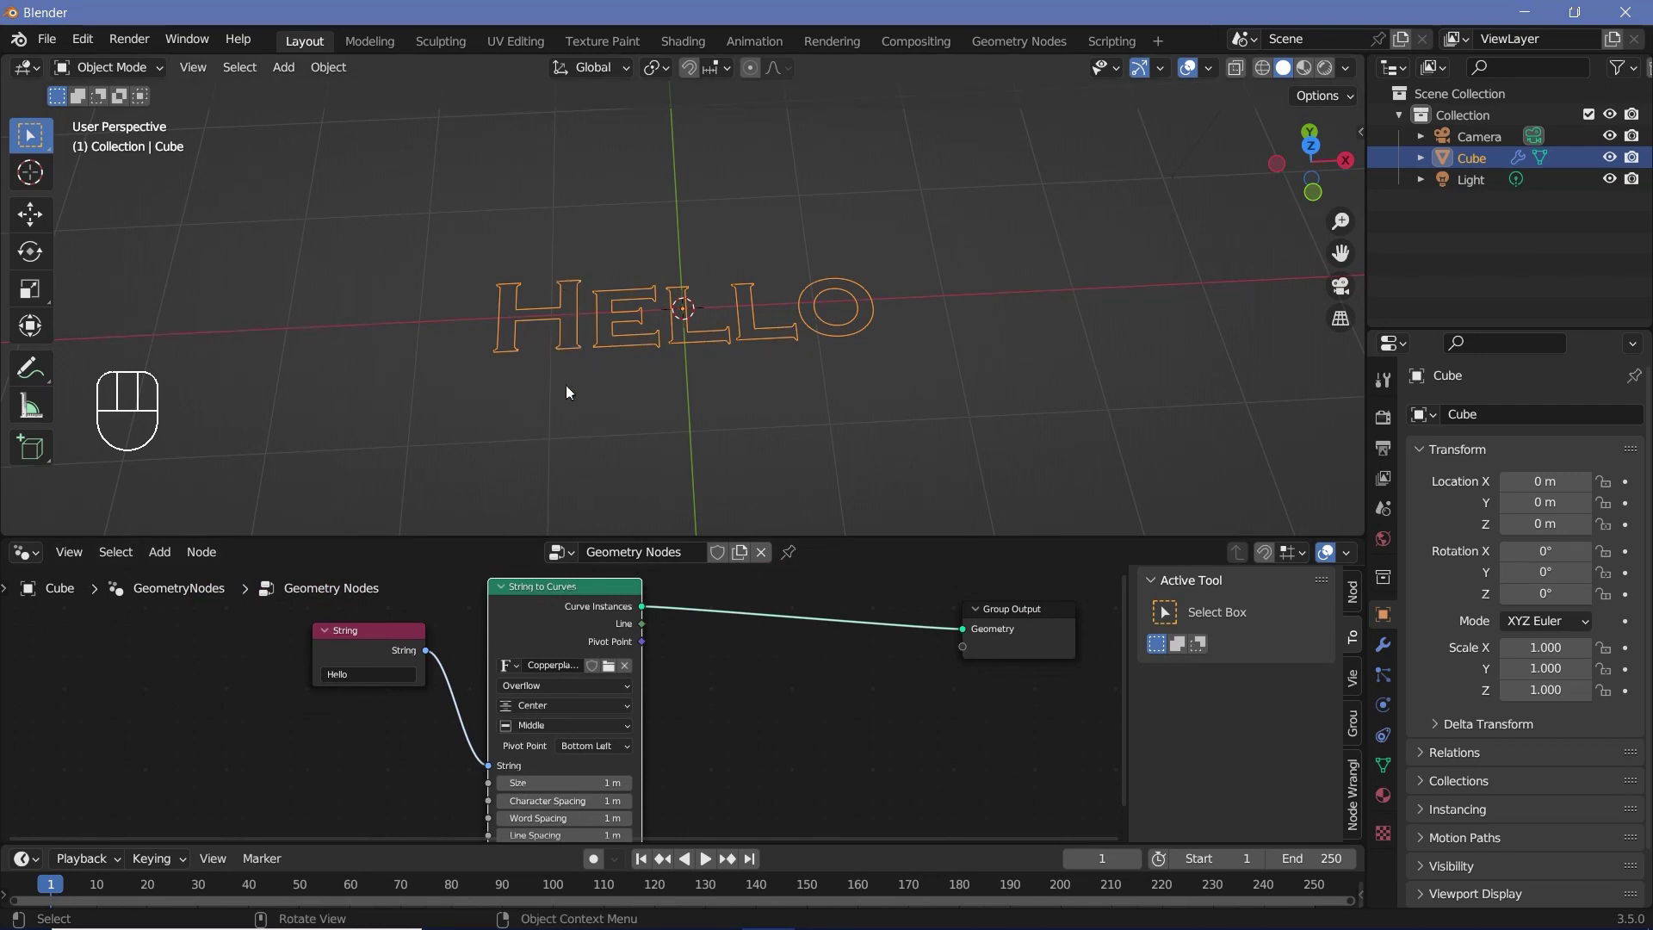
Step: Insert a Resample Curve node between the String to Curves node and the Group Output
middle_click_drag(728, 709, 613, 694)
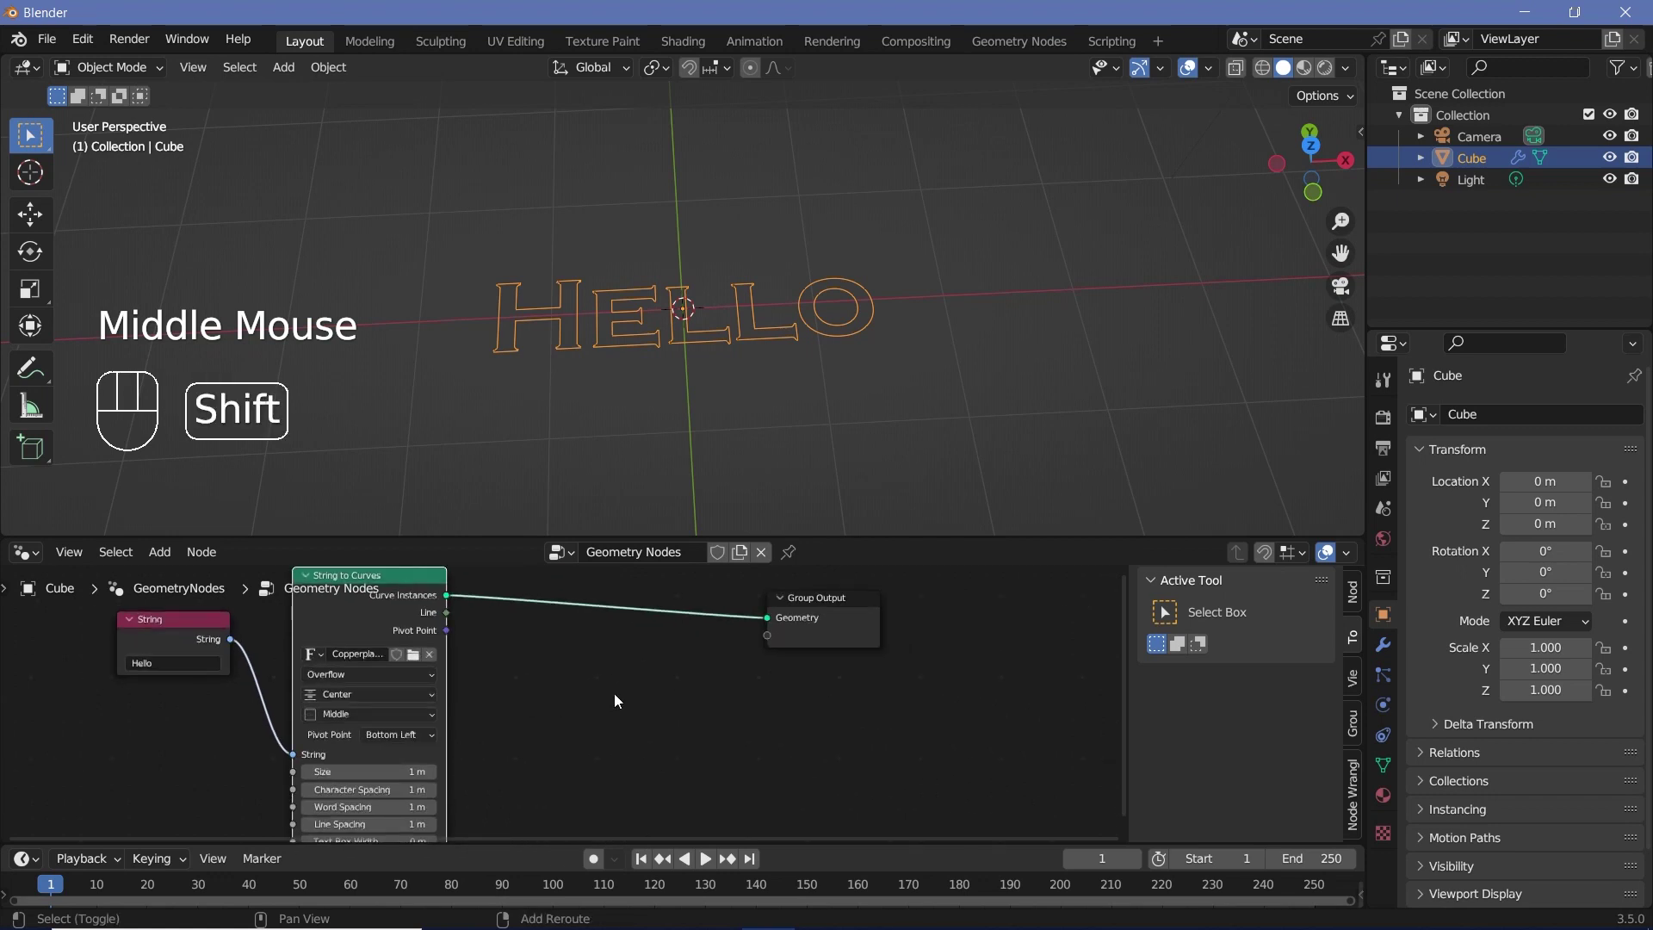
key("shift+a")
type("resample")
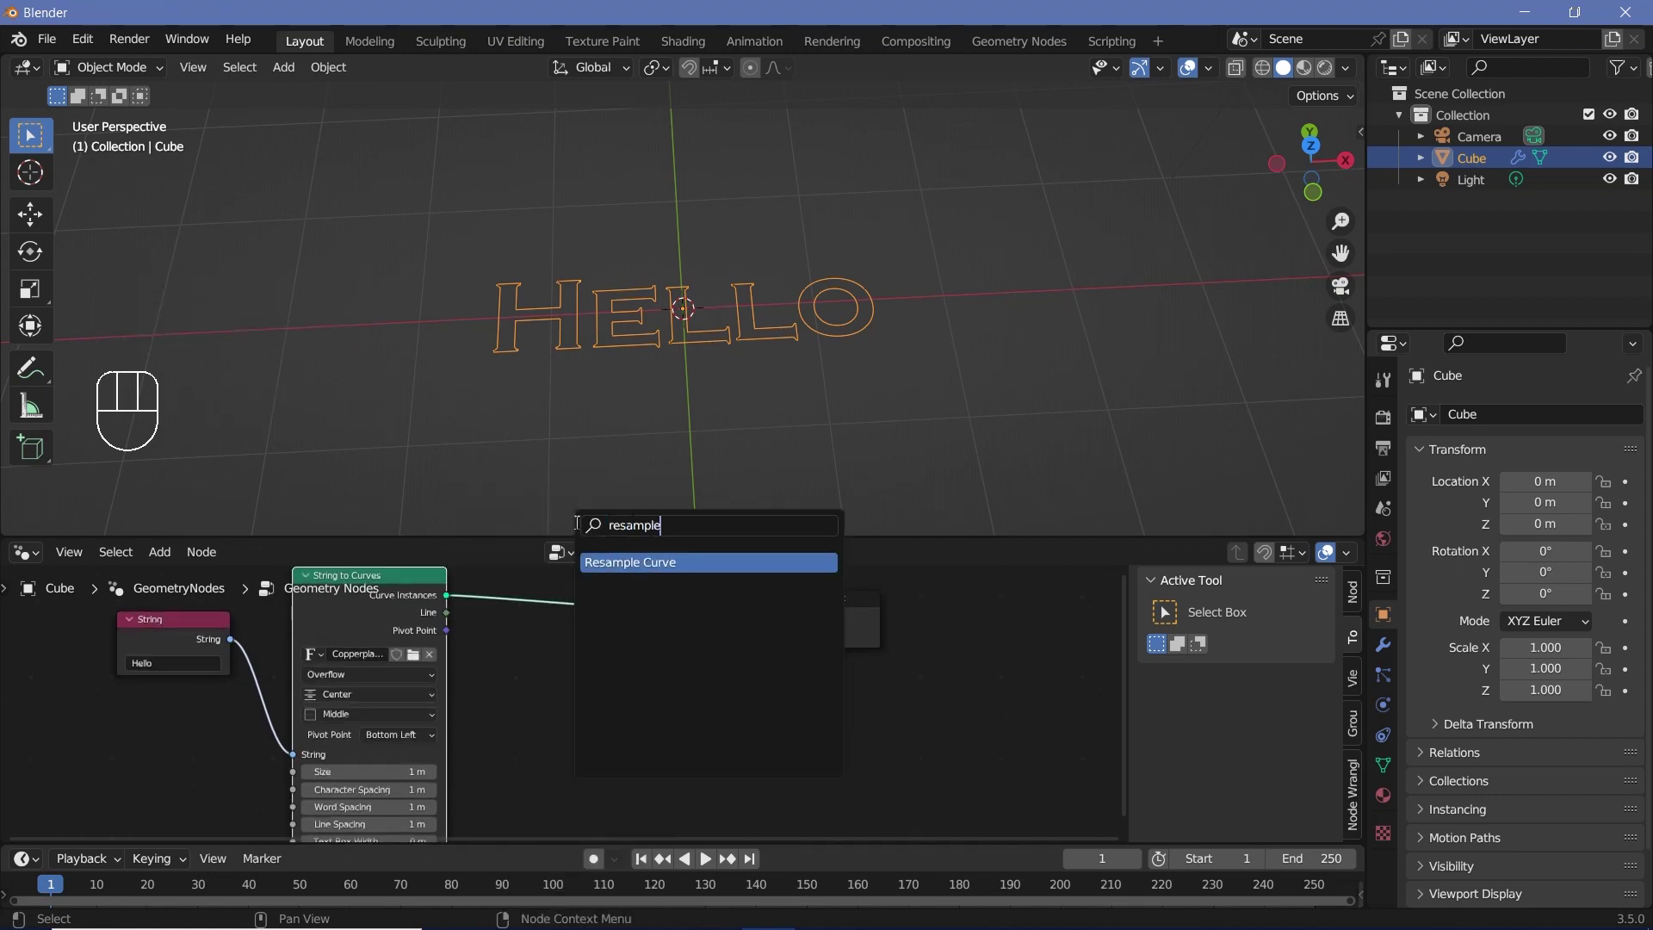
key("Return")
left_click(555, 633)
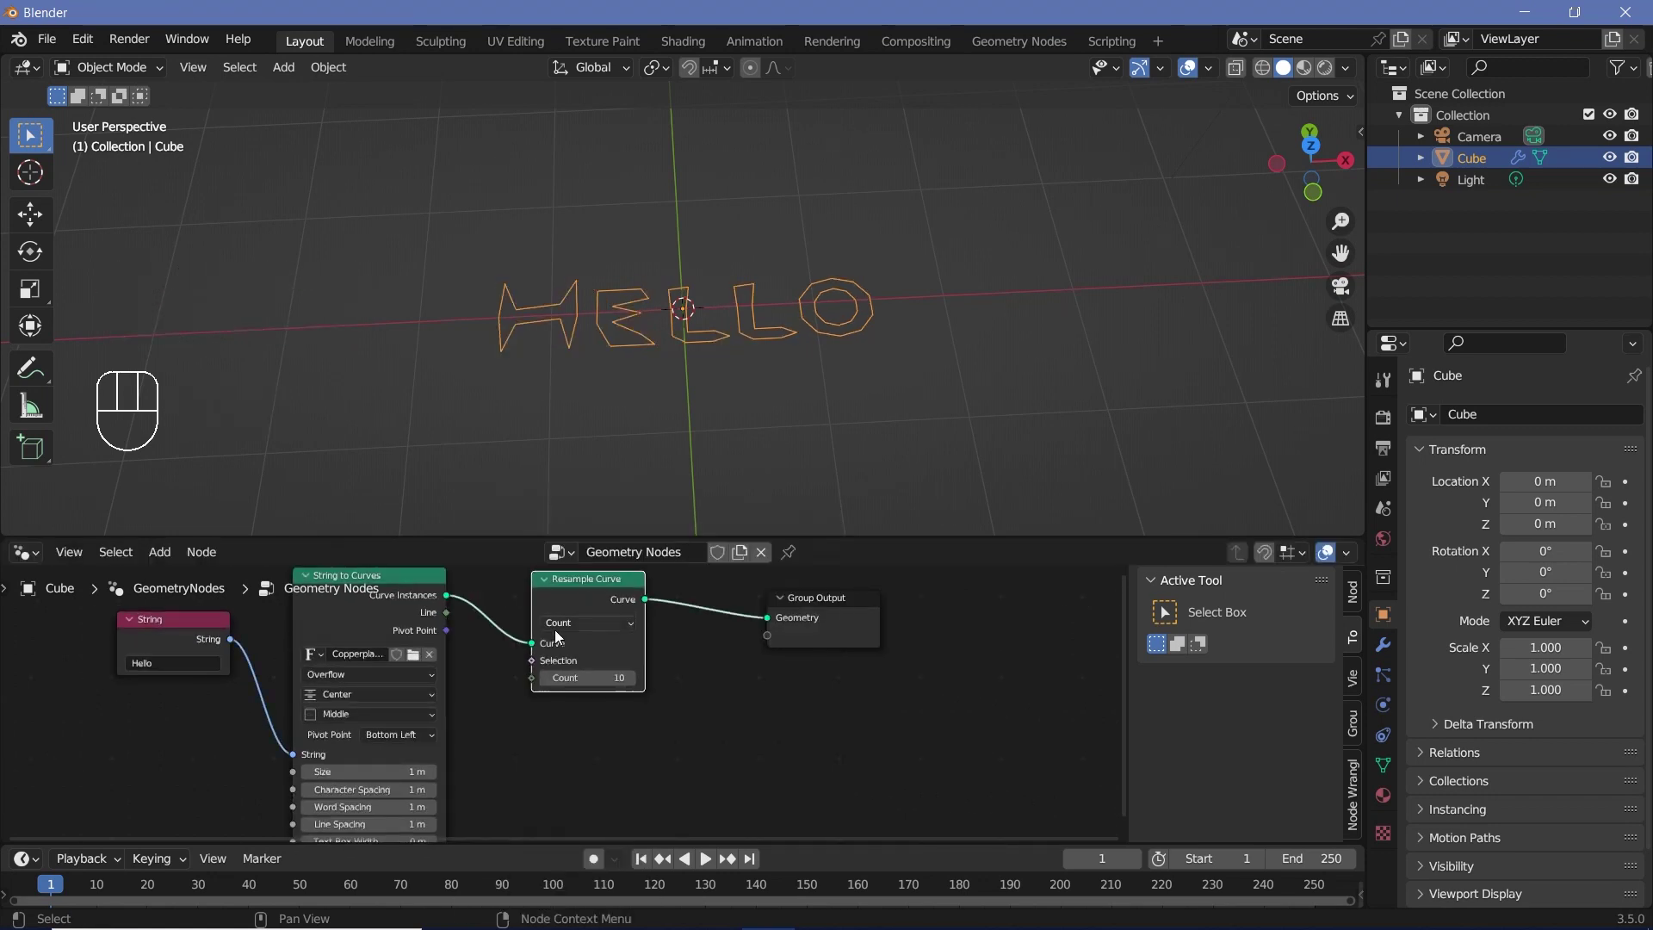
left_click(594, 682)
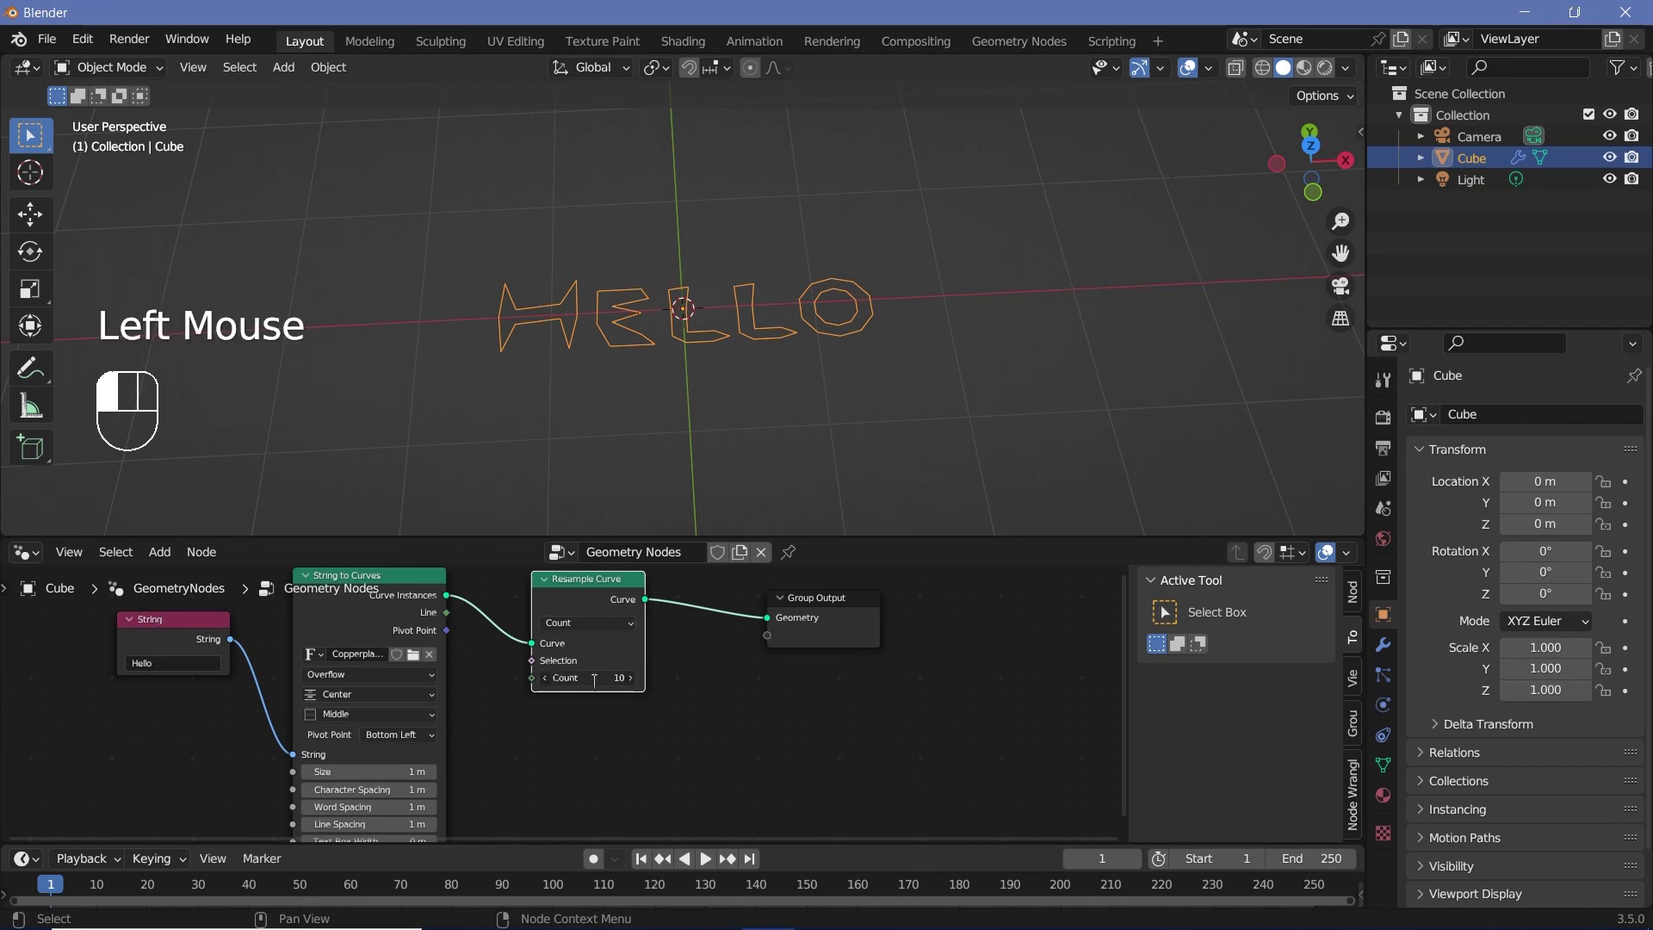
Step: Add a Value node to the left of the String node
scroll(606, 737, "down", 2)
middle_click_drag(218, 698, 434, 726)
key("shift+a")
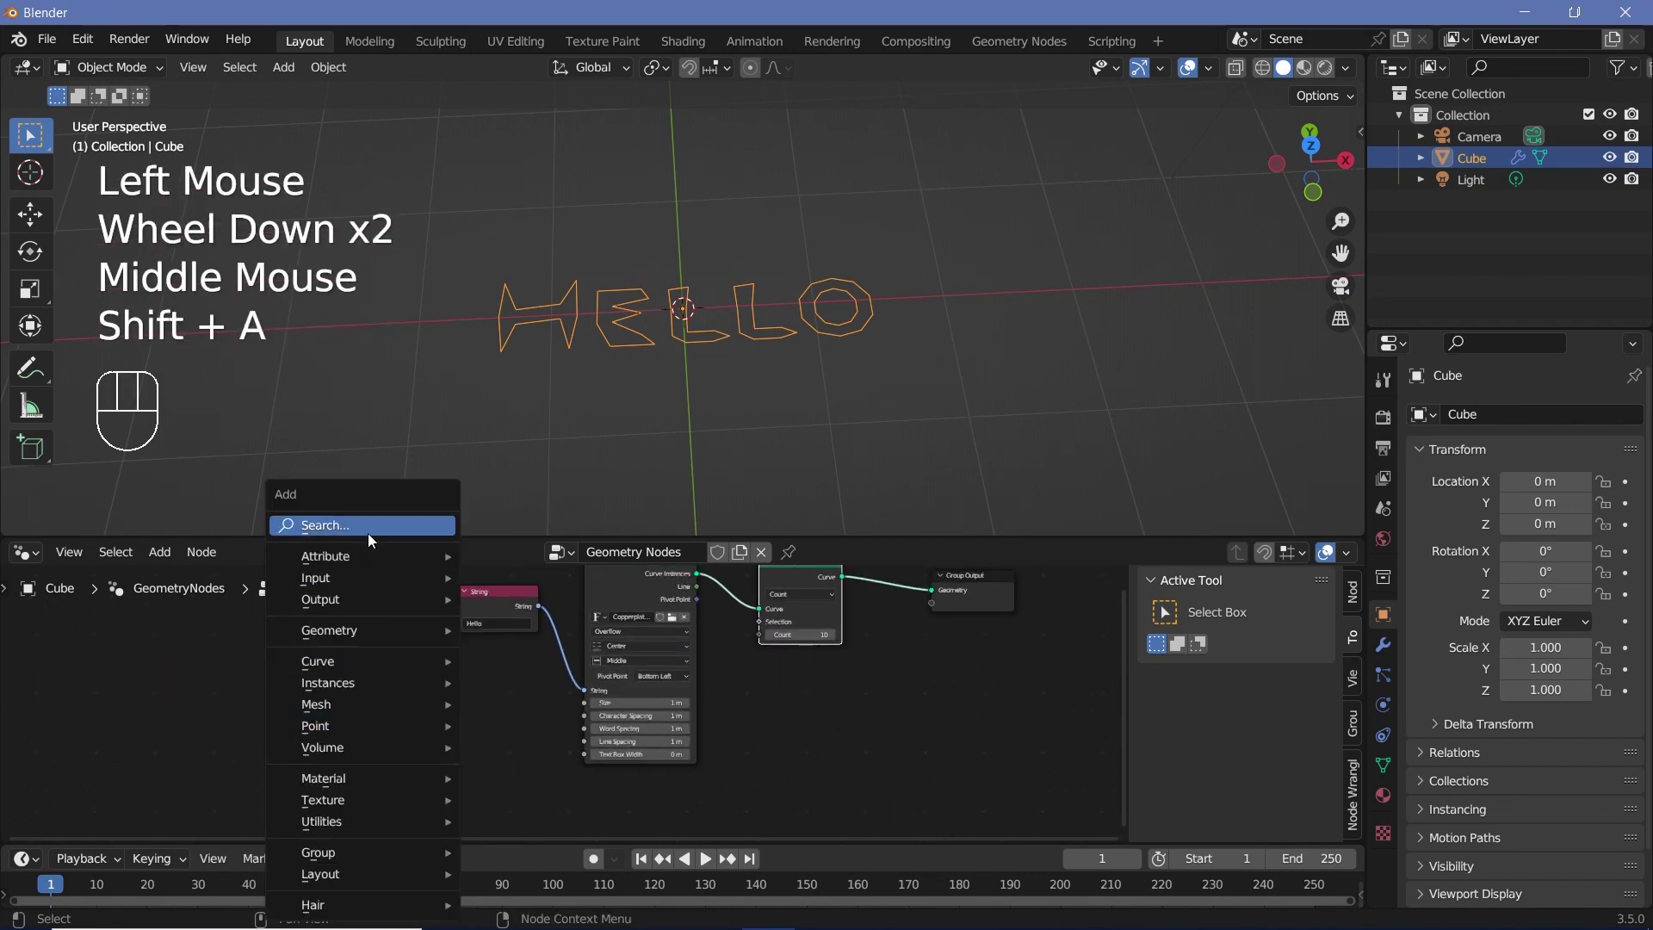
left_click(368, 534)
type("va")
key("Return")
scroll(303, 685, "up", 2)
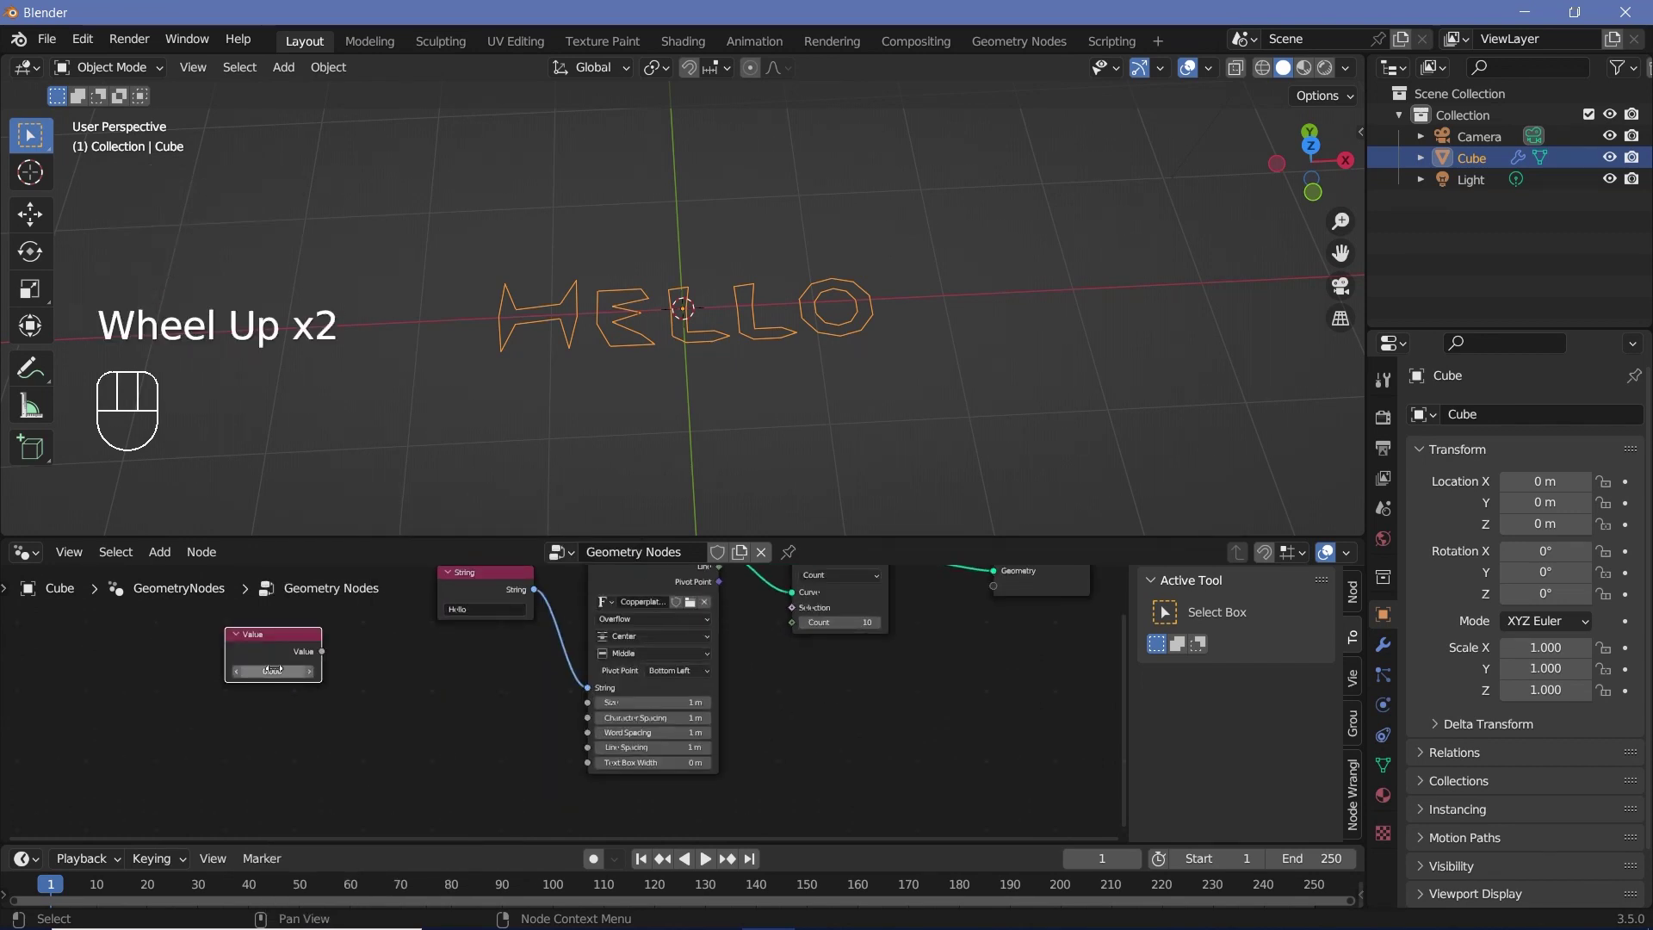
Step: Set the Value node to 200 and link it to the Resample Curve node's Count
left_click(274, 668)
key("BackSpace")
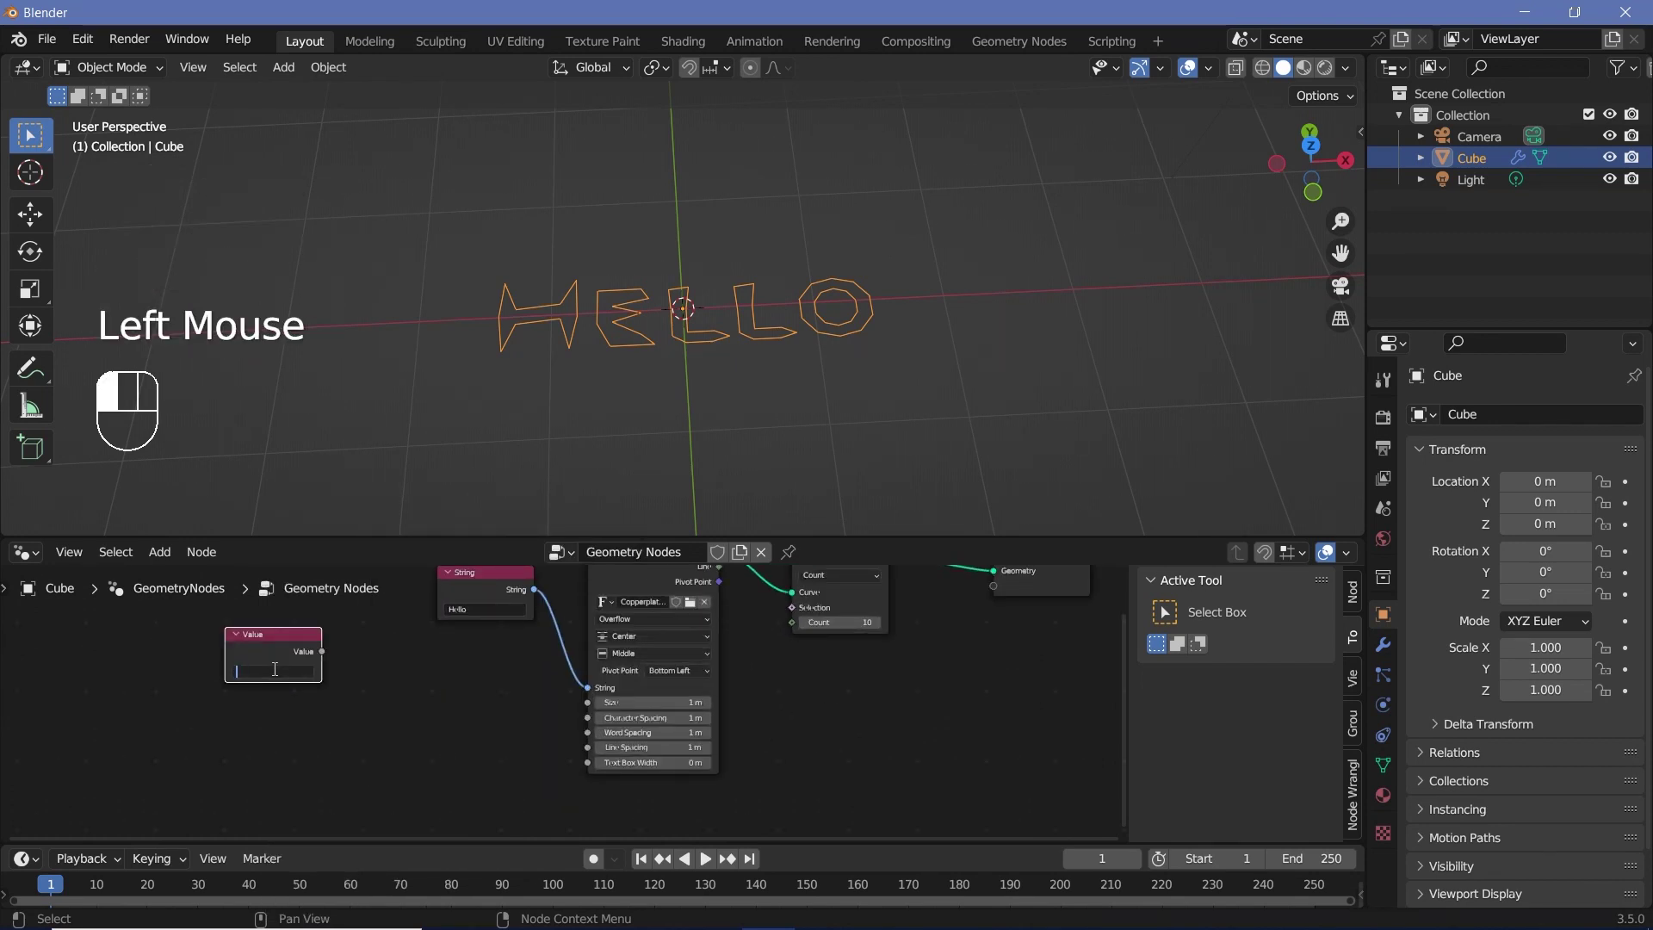
type("200")
key("Return")
left_click_drag(321, 651, 801, 620)
Step: Inspect the letter outlines closely and raise the Value node to 500
scroll(589, 487, "up", 8)
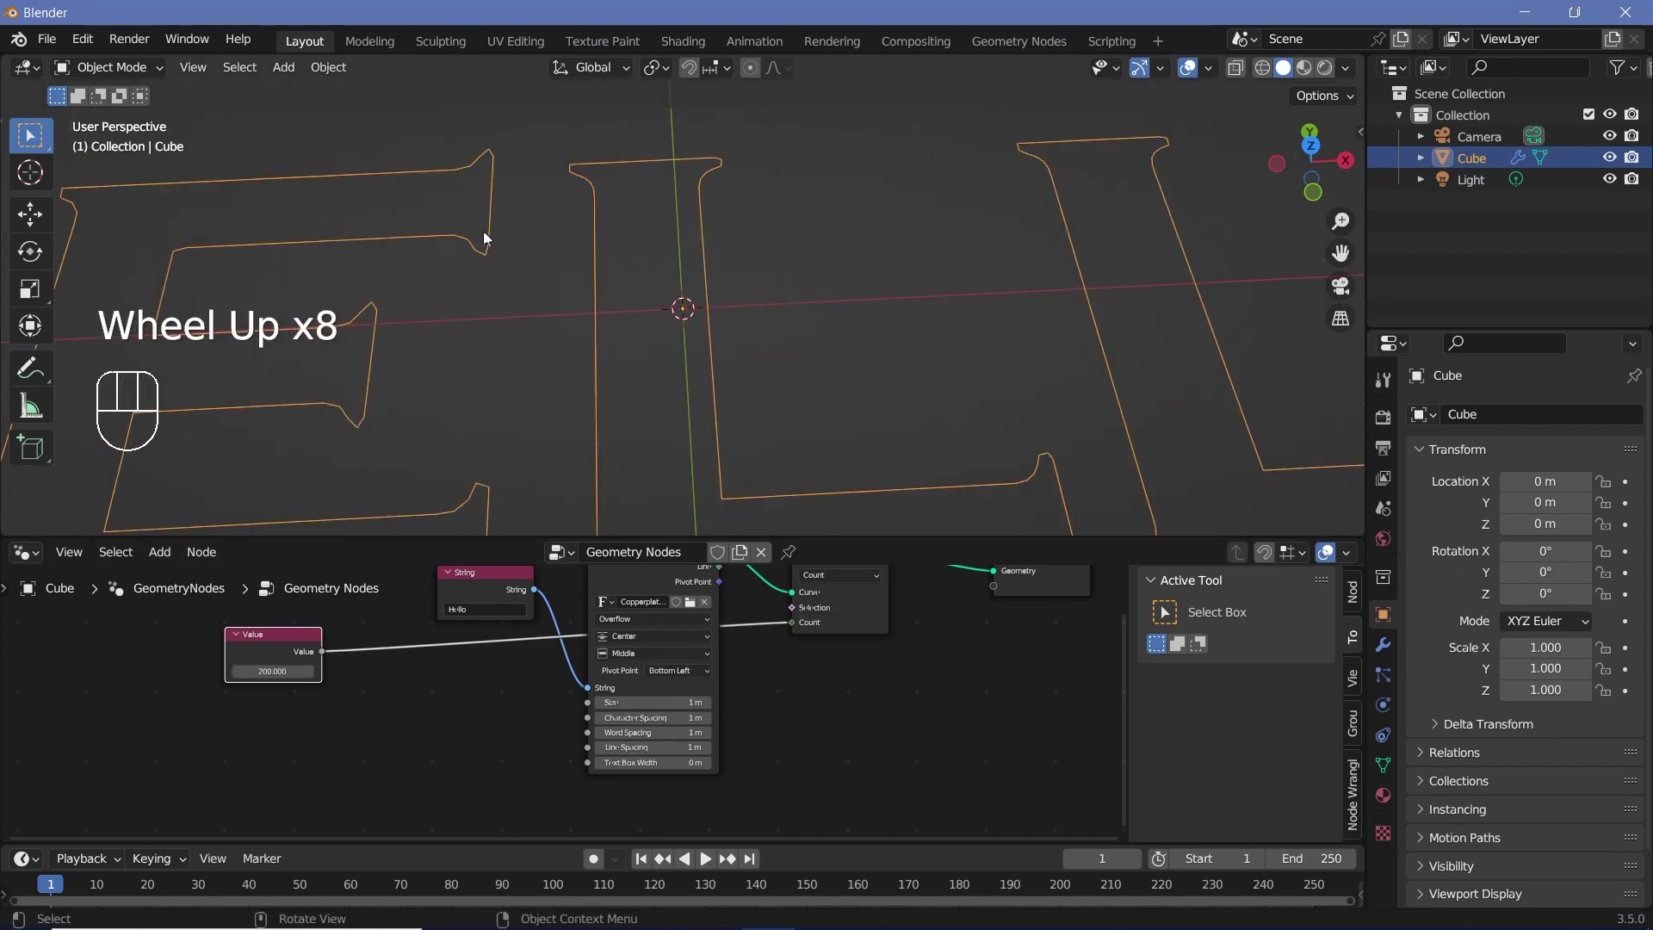
middle_click_drag(372, 318, 525, 301, "shift")
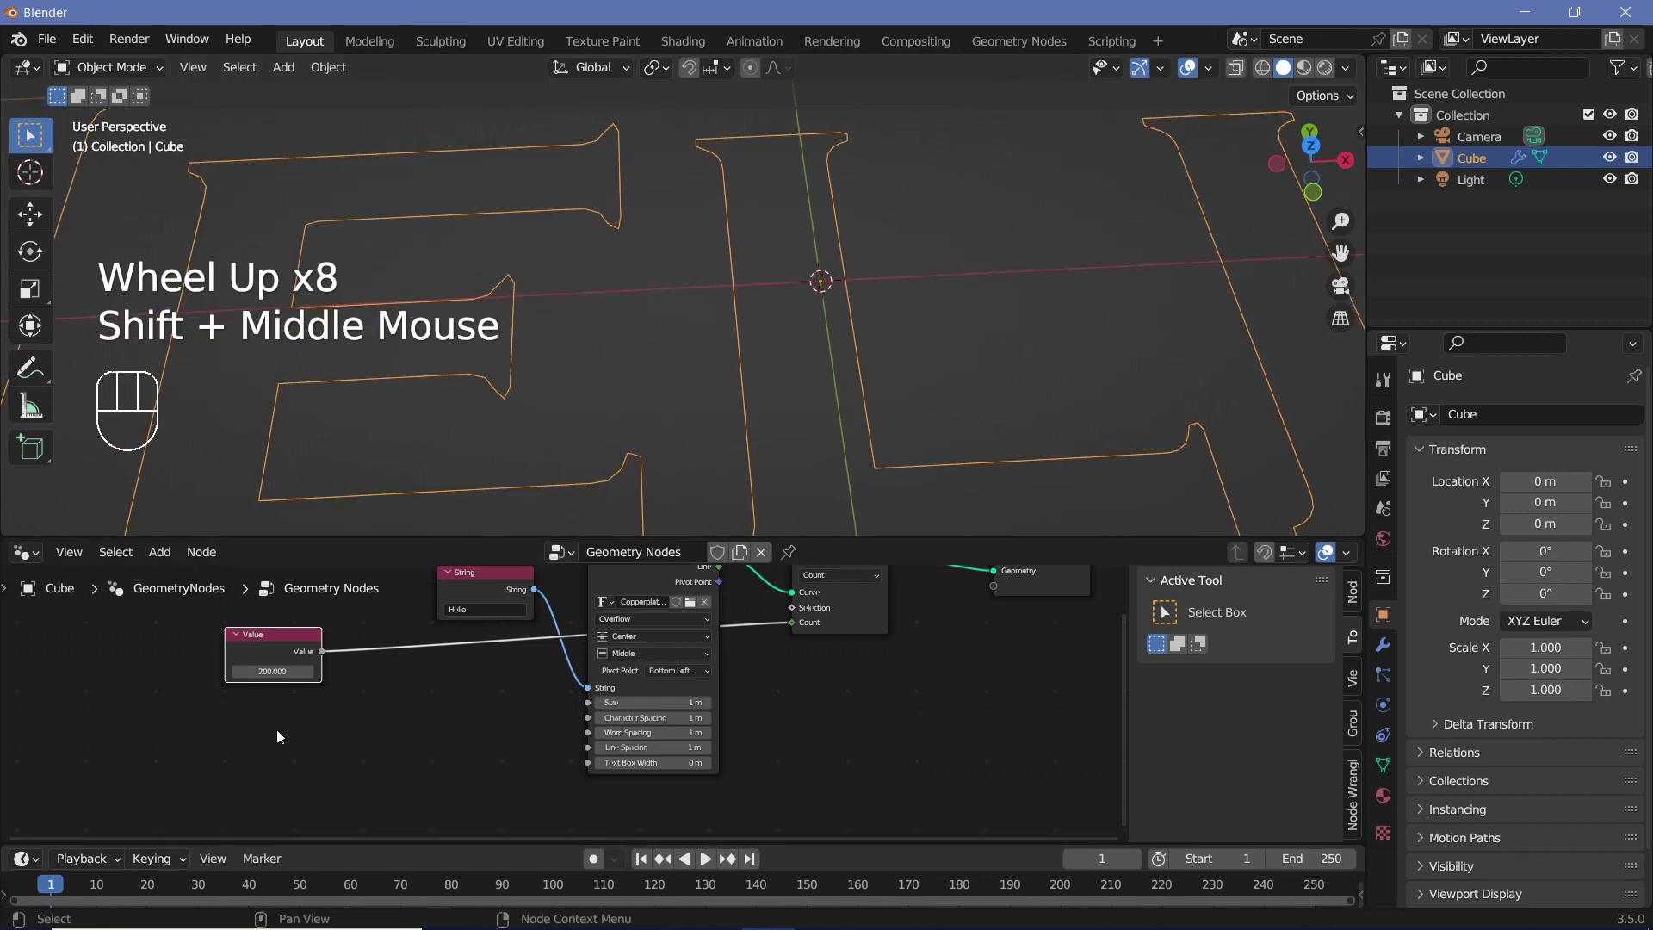
left_click(267, 672)
type("500")
key("Return")
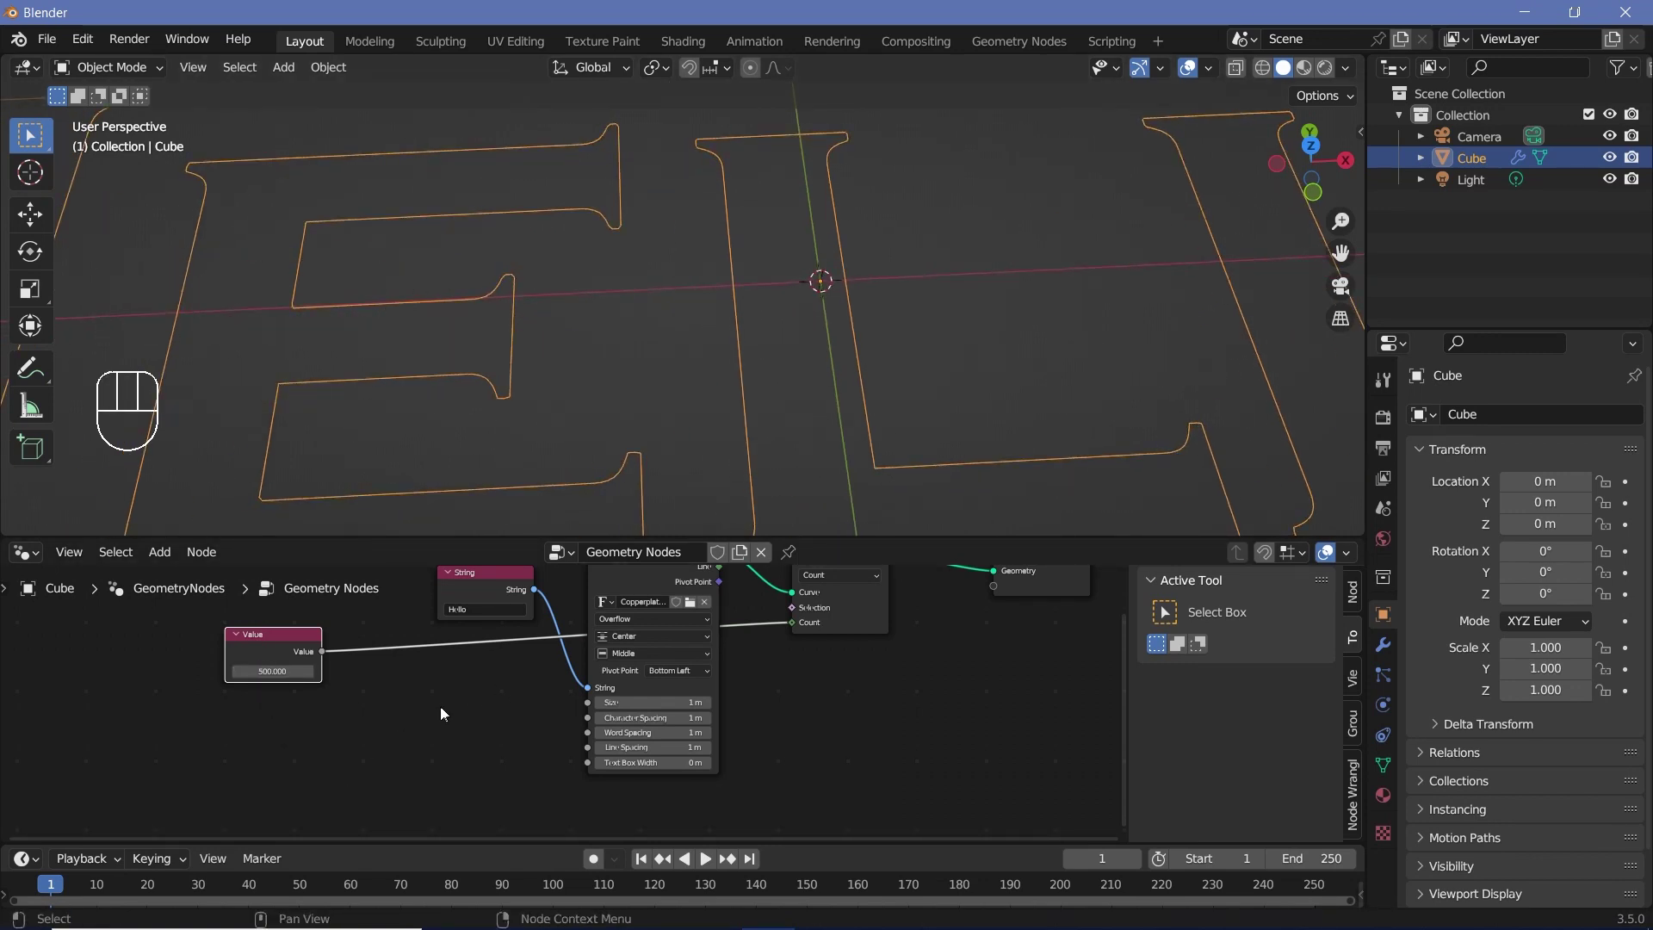
scroll(641, 333, "down", 5)
scroll(565, 576, "down", 4)
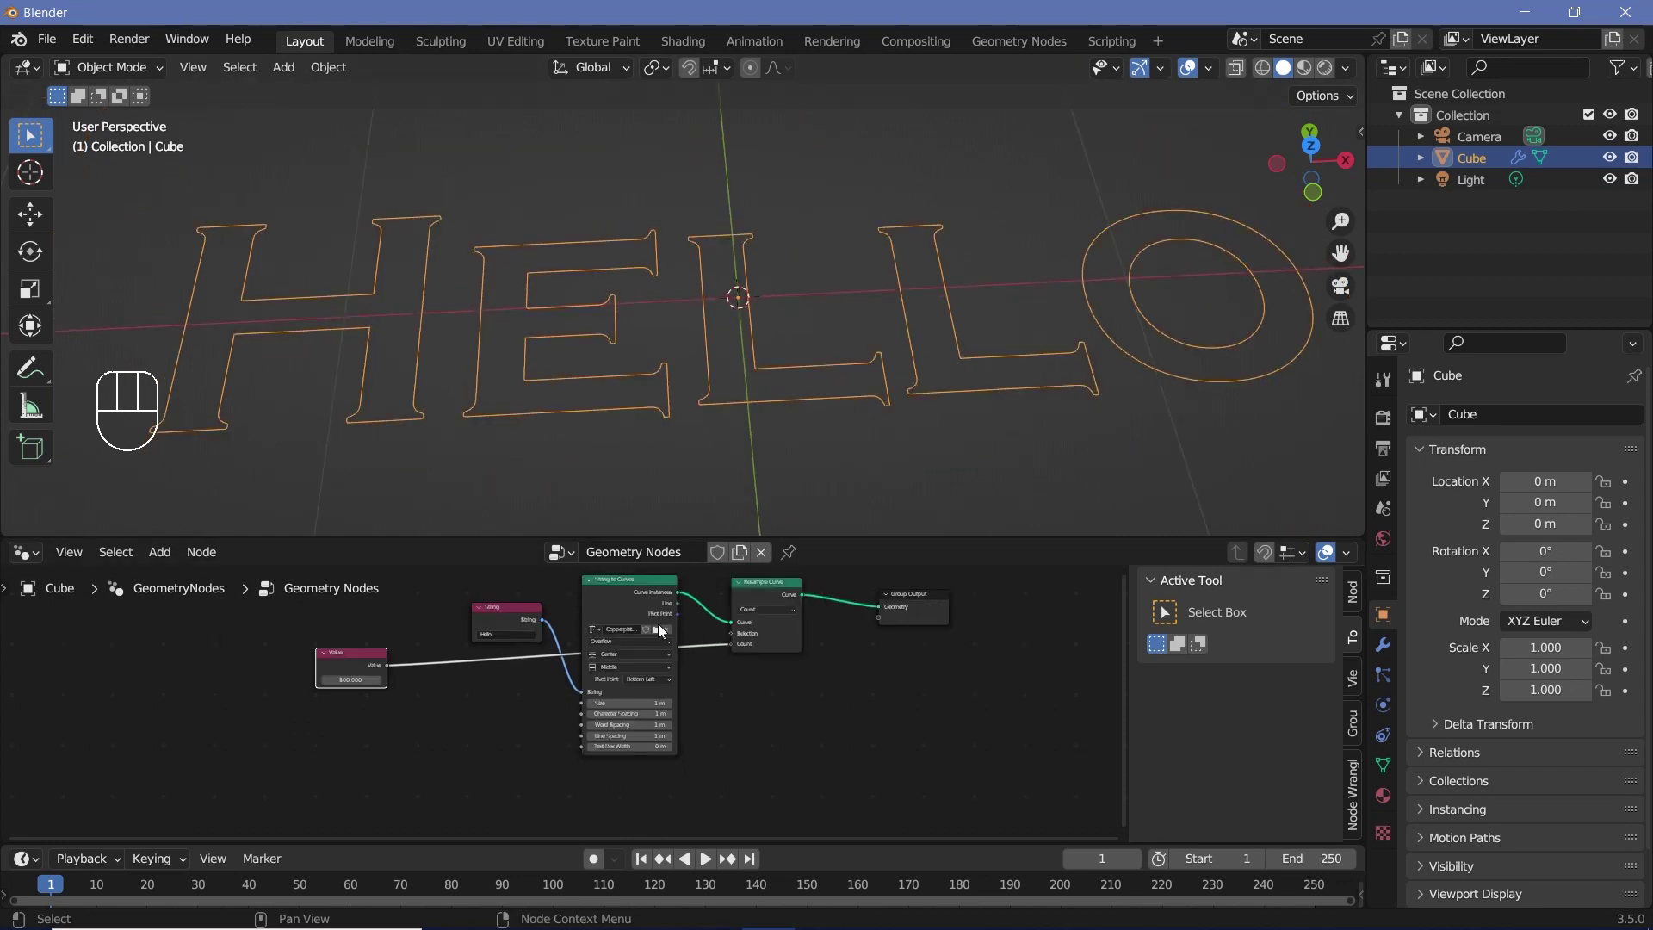
Step: Collapse the String to Curves node and move the String node up beside it
scroll(591, 589, "up", 2)
middle_click_drag(592, 589, 589, 663)
scroll(596, 608, "up", 2)
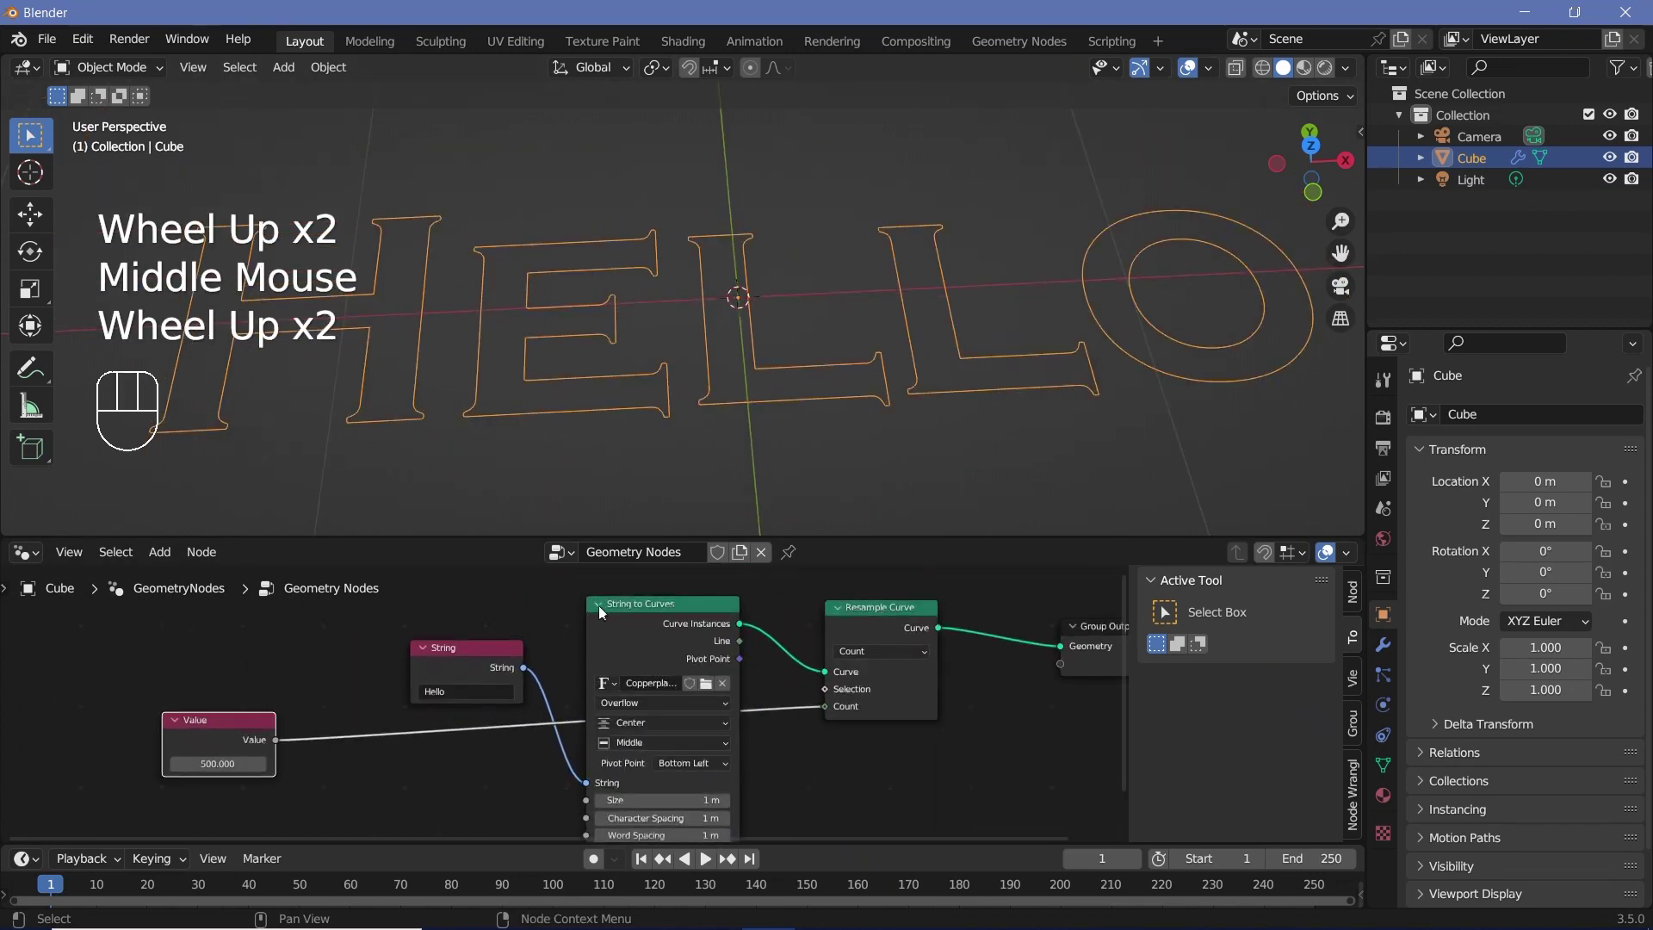
left_click(599, 604)
left_click(426, 648)
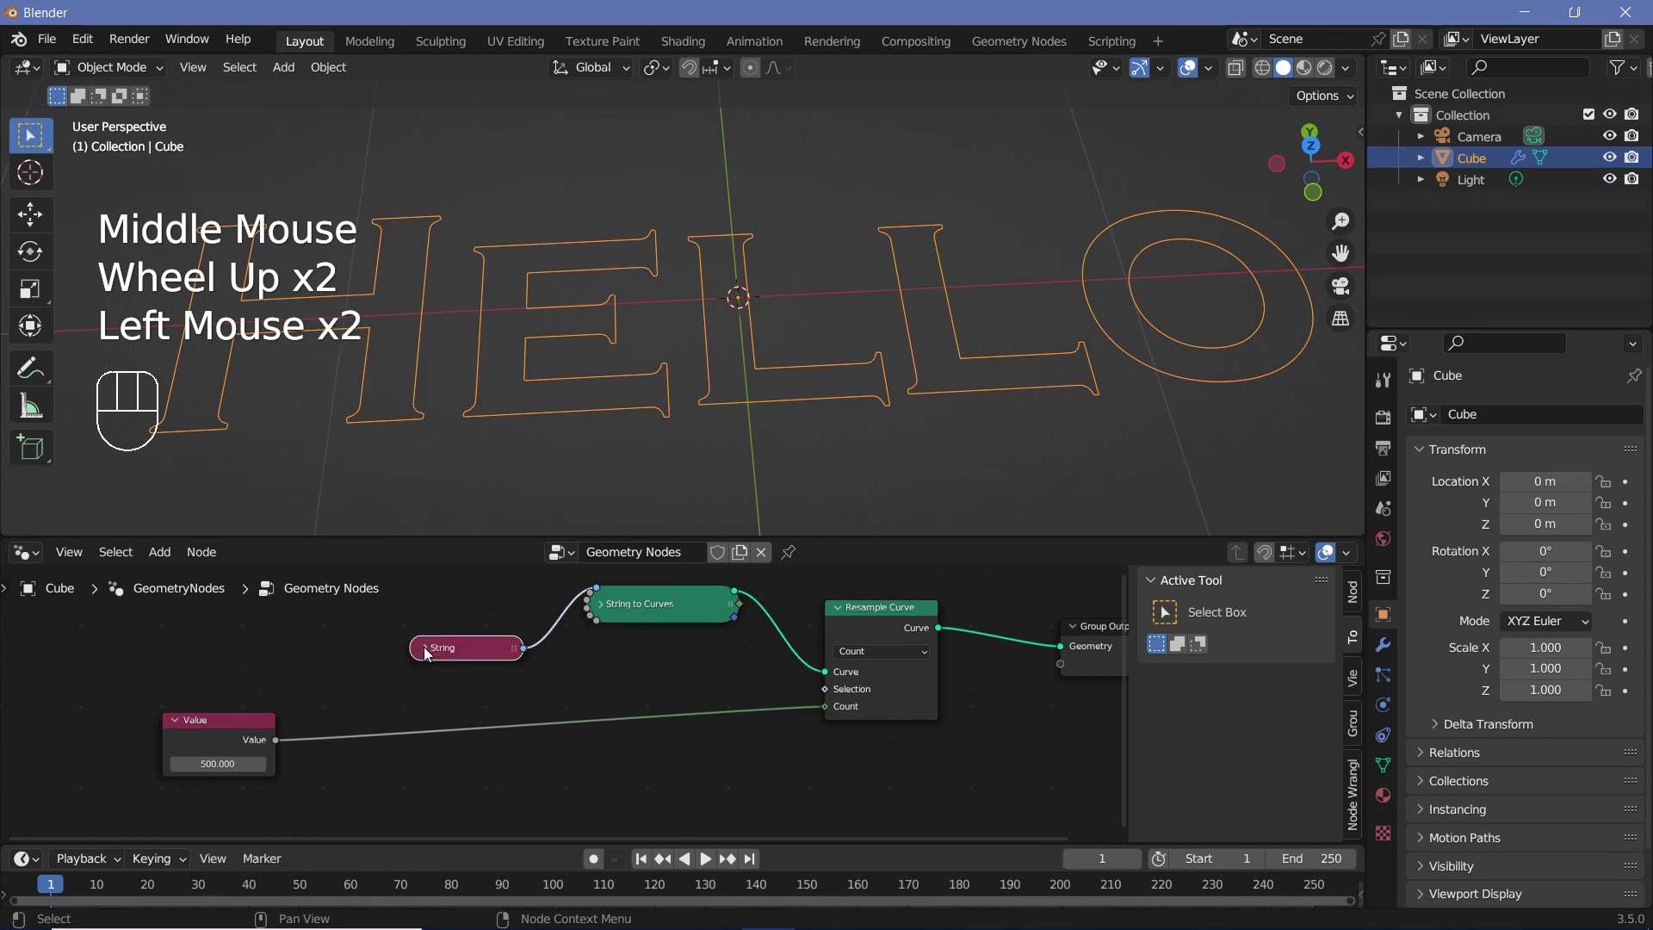
left_click_drag(424, 647, 439, 602)
left_click(833, 627)
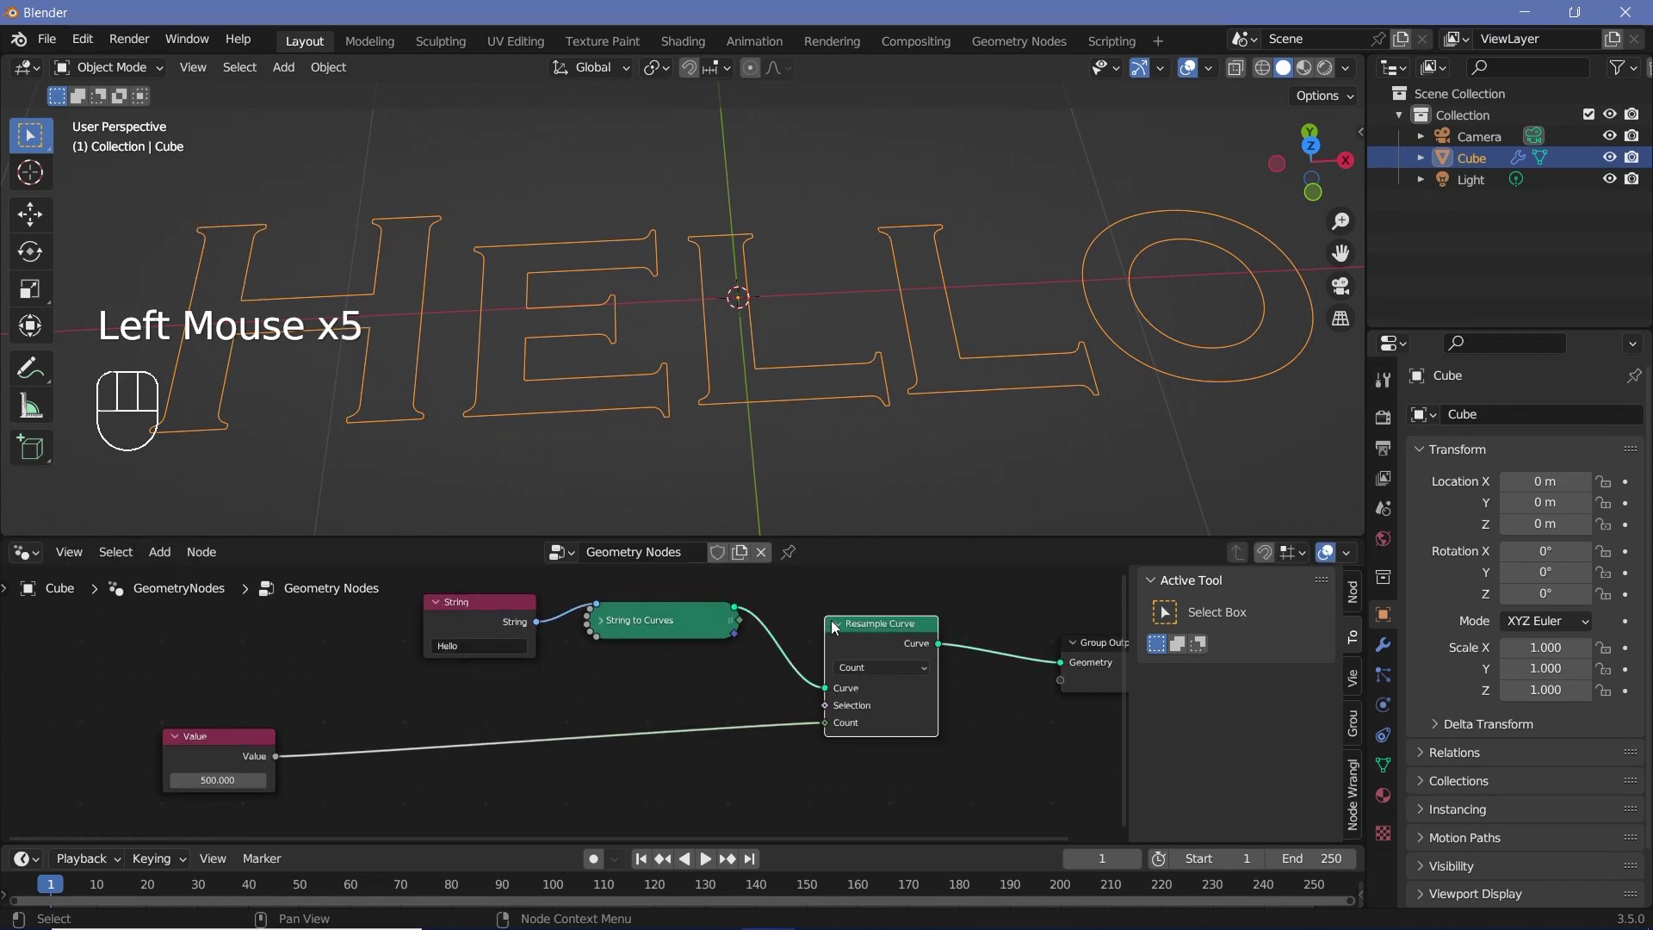
Step: Collapse the Resample Curve node, place it beside String to Curves, and move the Value node farther left
left_click(838, 624)
left_click_drag(839, 626, 780, 626)
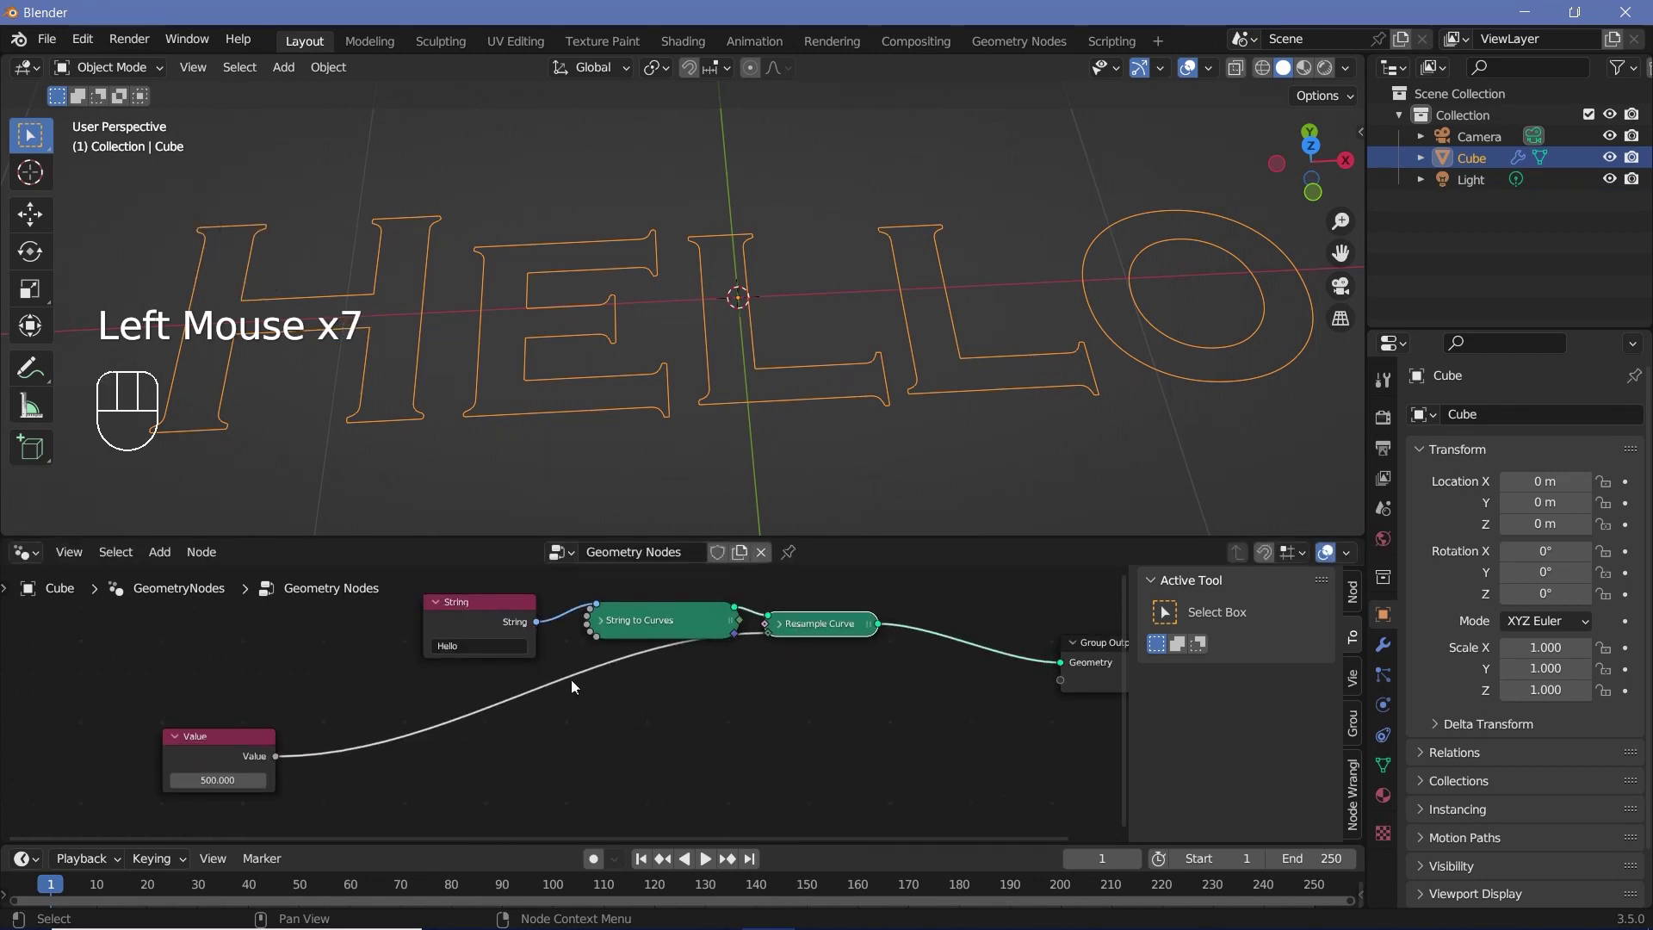
left_click_drag(258, 737, 73, 715)
Step: Duplicate the String, String to Curves and Resample Curve nodes and place the copies below the originals
scroll(757, 585, "down", 2)
middle_click_drag(758, 585, 571, 771)
scroll(571, 771, "up", 4)
left_click_drag(236, 617, 703, 701)
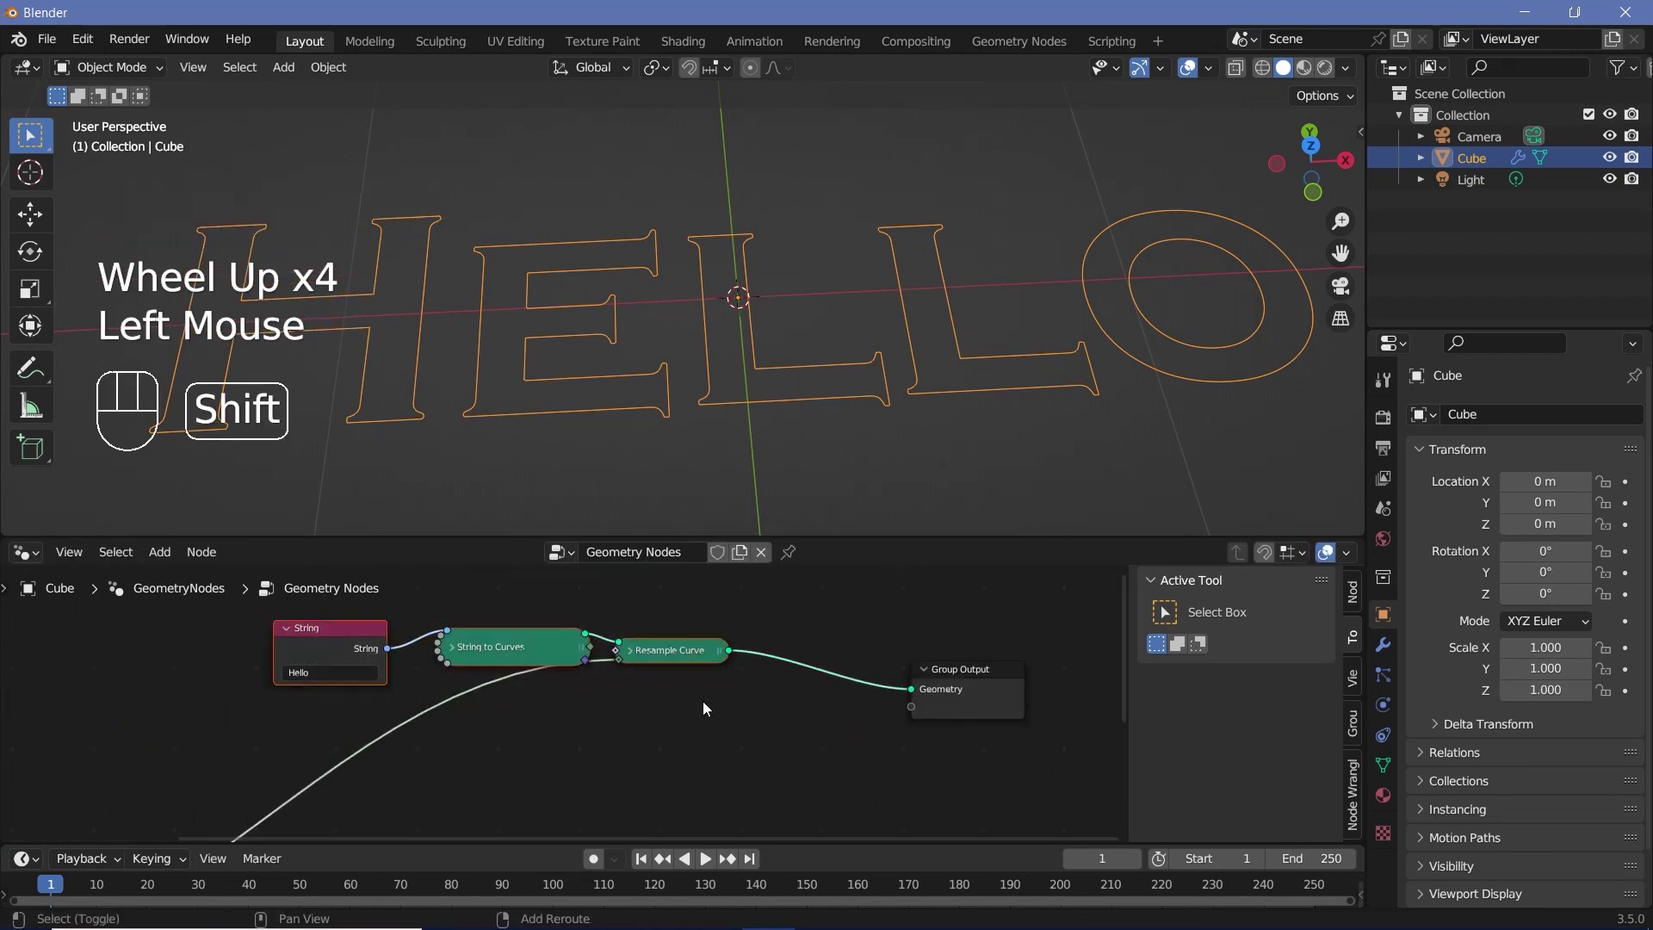
key("shift+d")
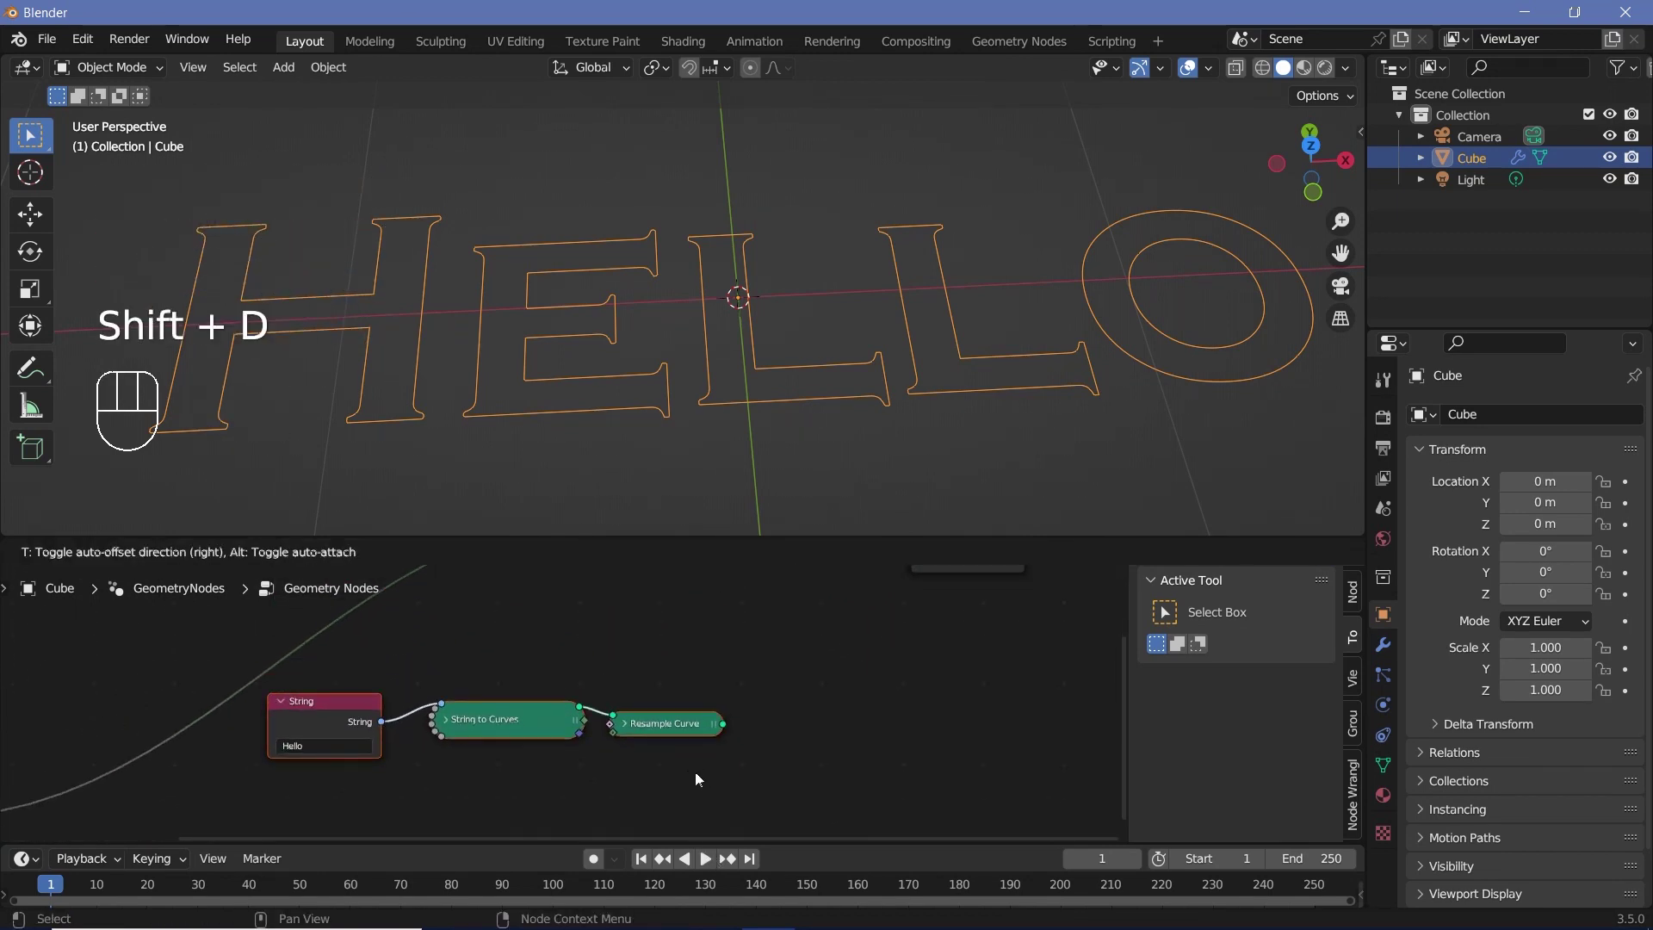
left_click(694, 772)
Step: Set the duplicated String node's text to World
scroll(374, 757, "up", 1)
middle_click_drag(379, 755, 374, 757)
scroll(373, 757, "up", 2)
left_click(372, 739)
type("W")
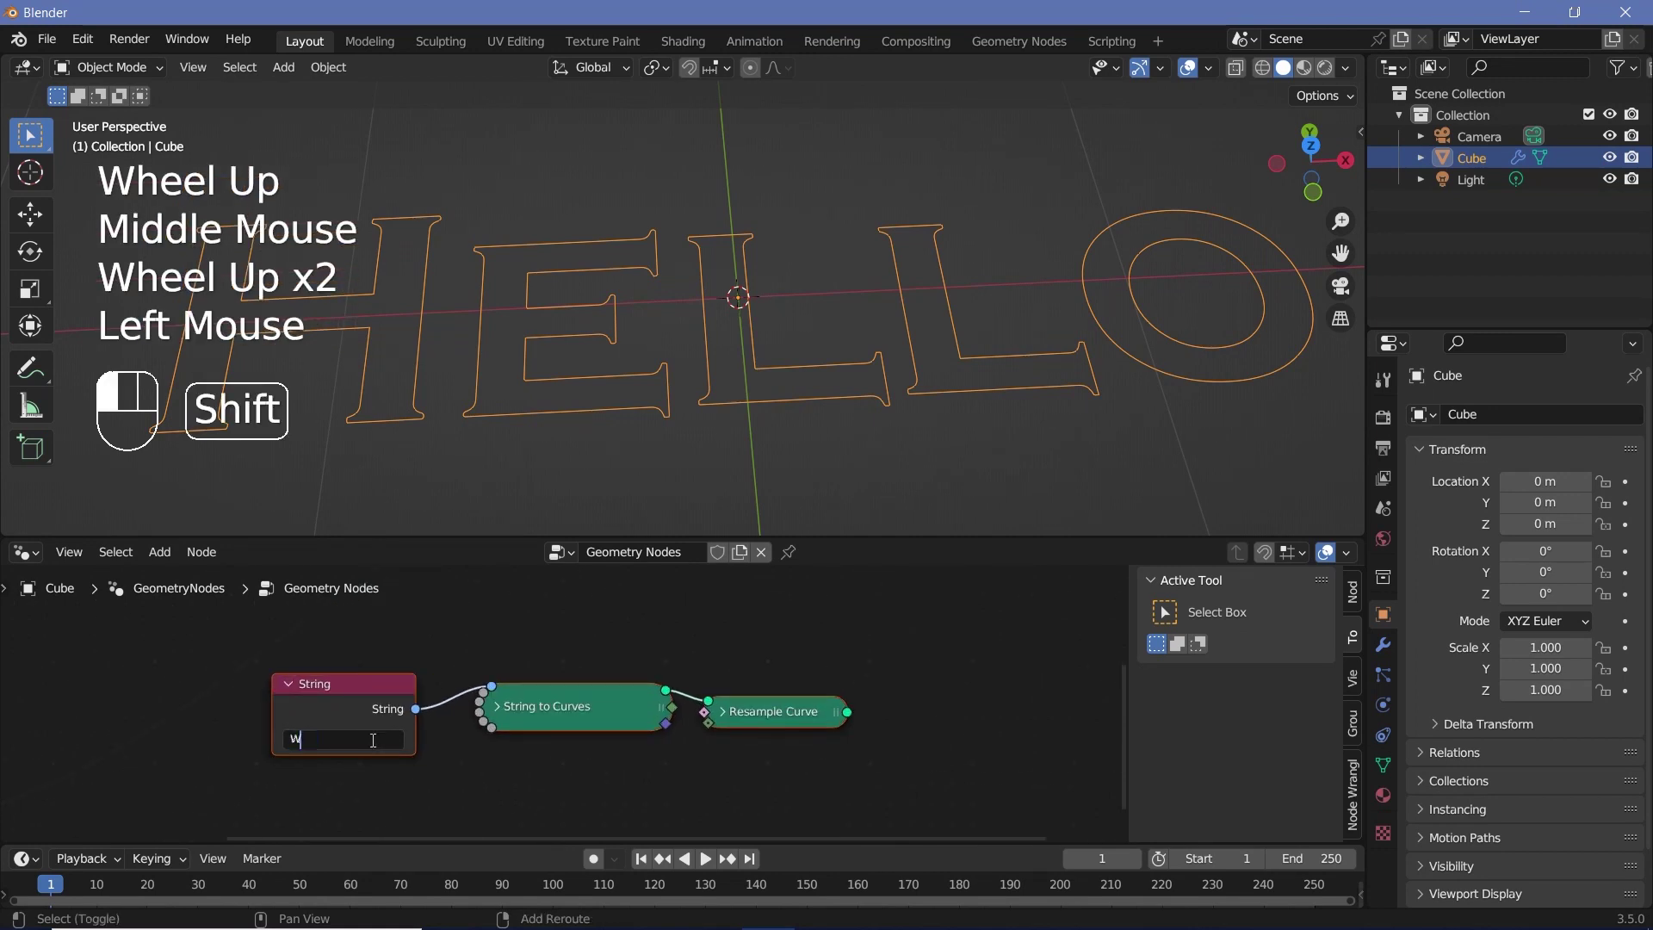
type("orld")
key("Return")
Step: Make room before the Group Output and insert a Set Position node between Hello's Resample Curve and the Group Output
scroll(890, 661, "down", 2)
middle_click_drag(890, 661, 790, 757)
left_click_drag(865, 672, 1017, 731)
left_click(328, 607)
left_click(311, 792)
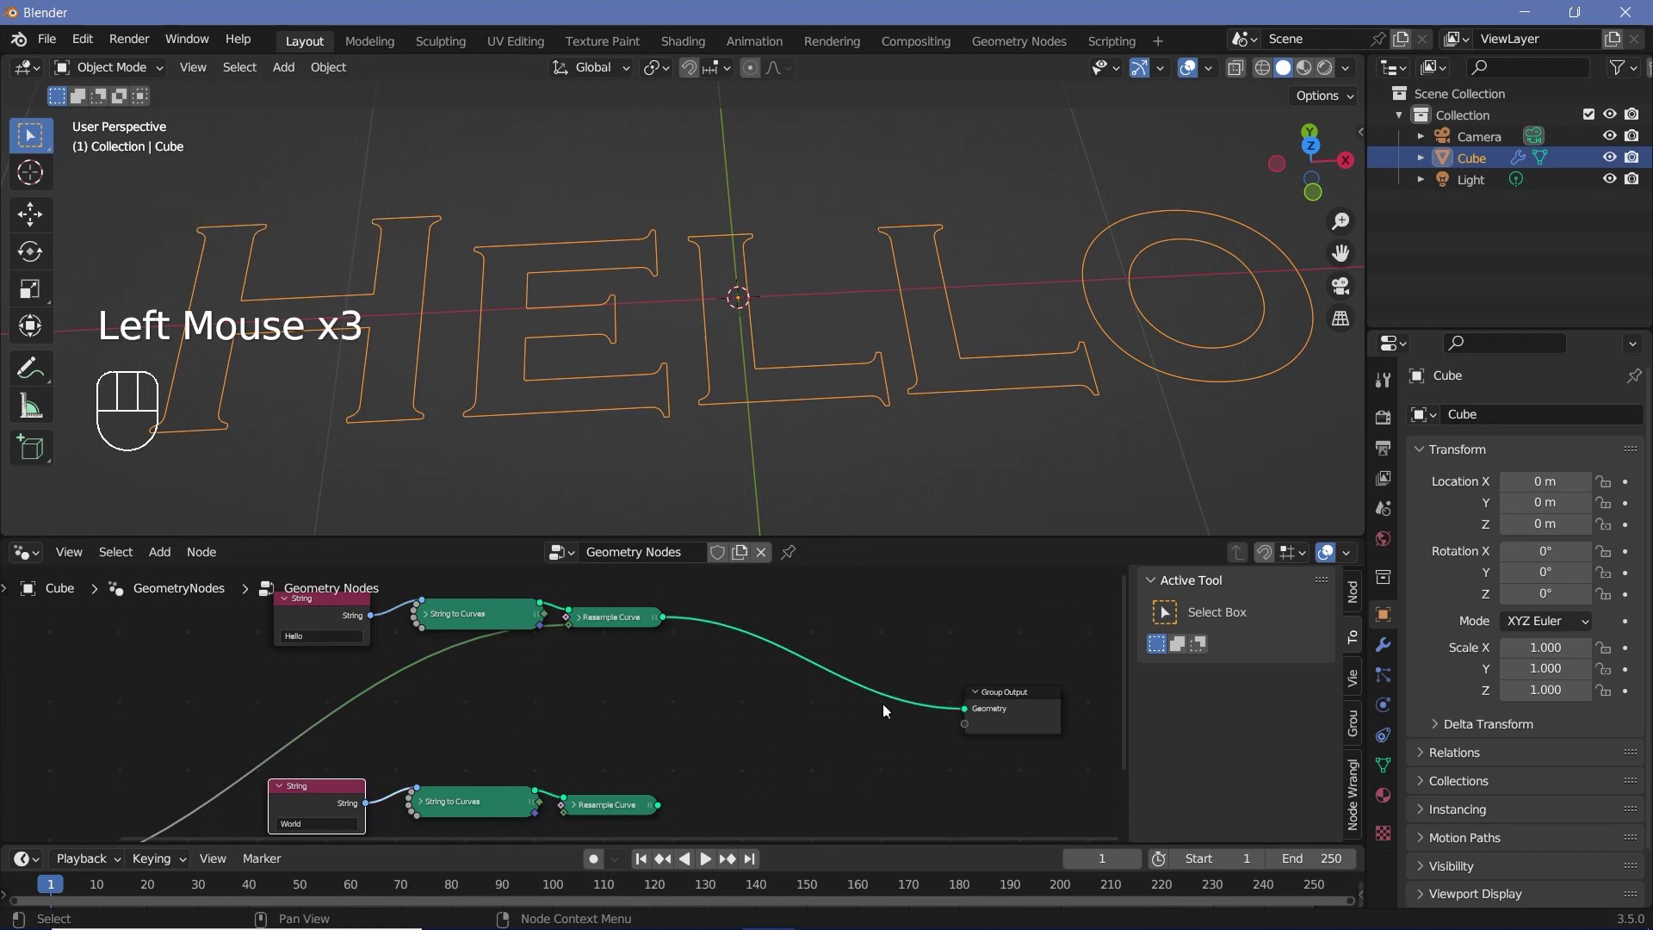
key("shift+a")
left_click(735, 526)
left_click(876, 679)
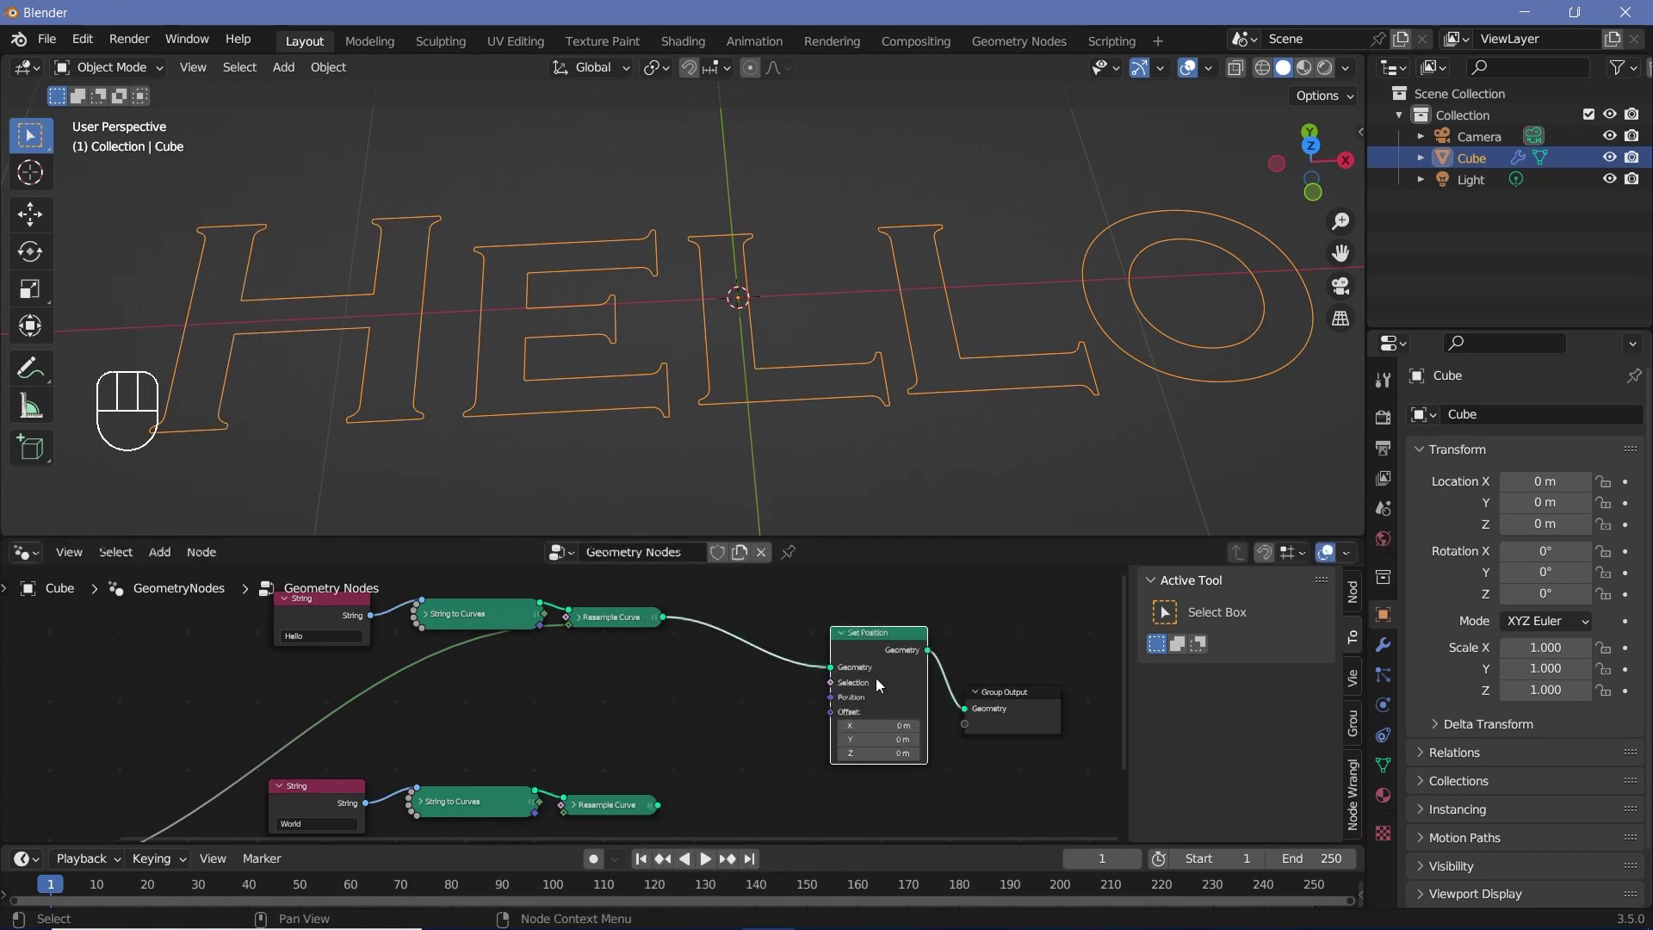
left_click(875, 678)
Step: Move the Set Position node farther right, away from the two text chains
middle_click_drag(855, 658, 757, 620)
left_click(525, 747)
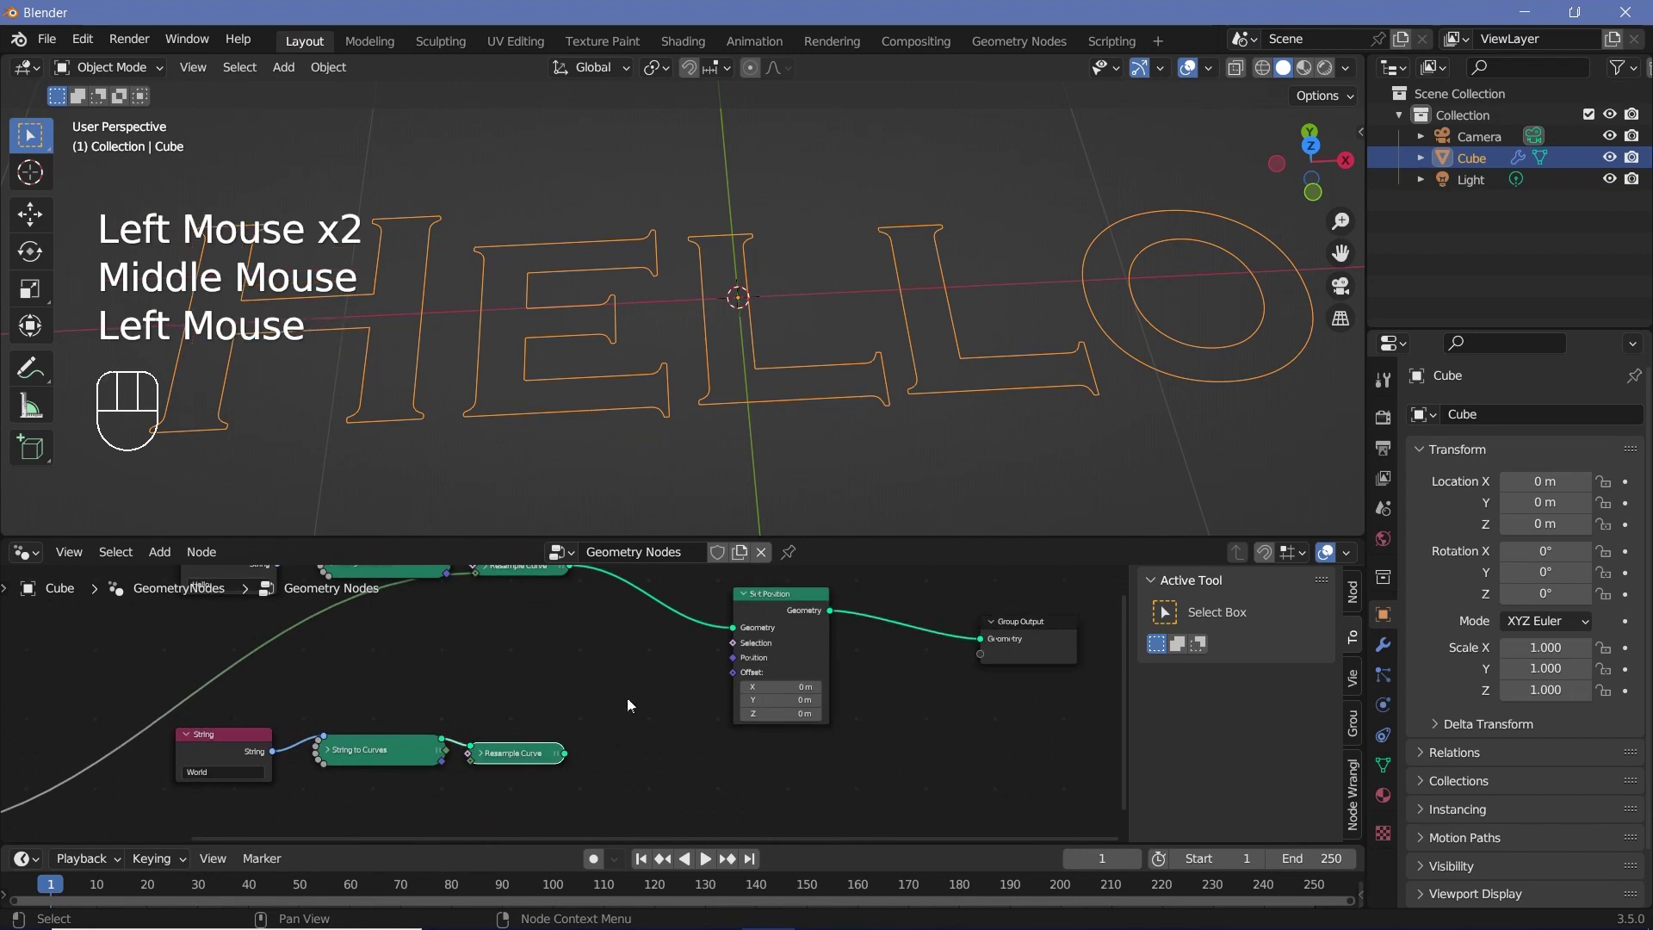
middle_click_drag(478, 687, 579, 778)
left_click(322, 646)
left_click(504, 669)
middle_click_drag(821, 764, 779, 649)
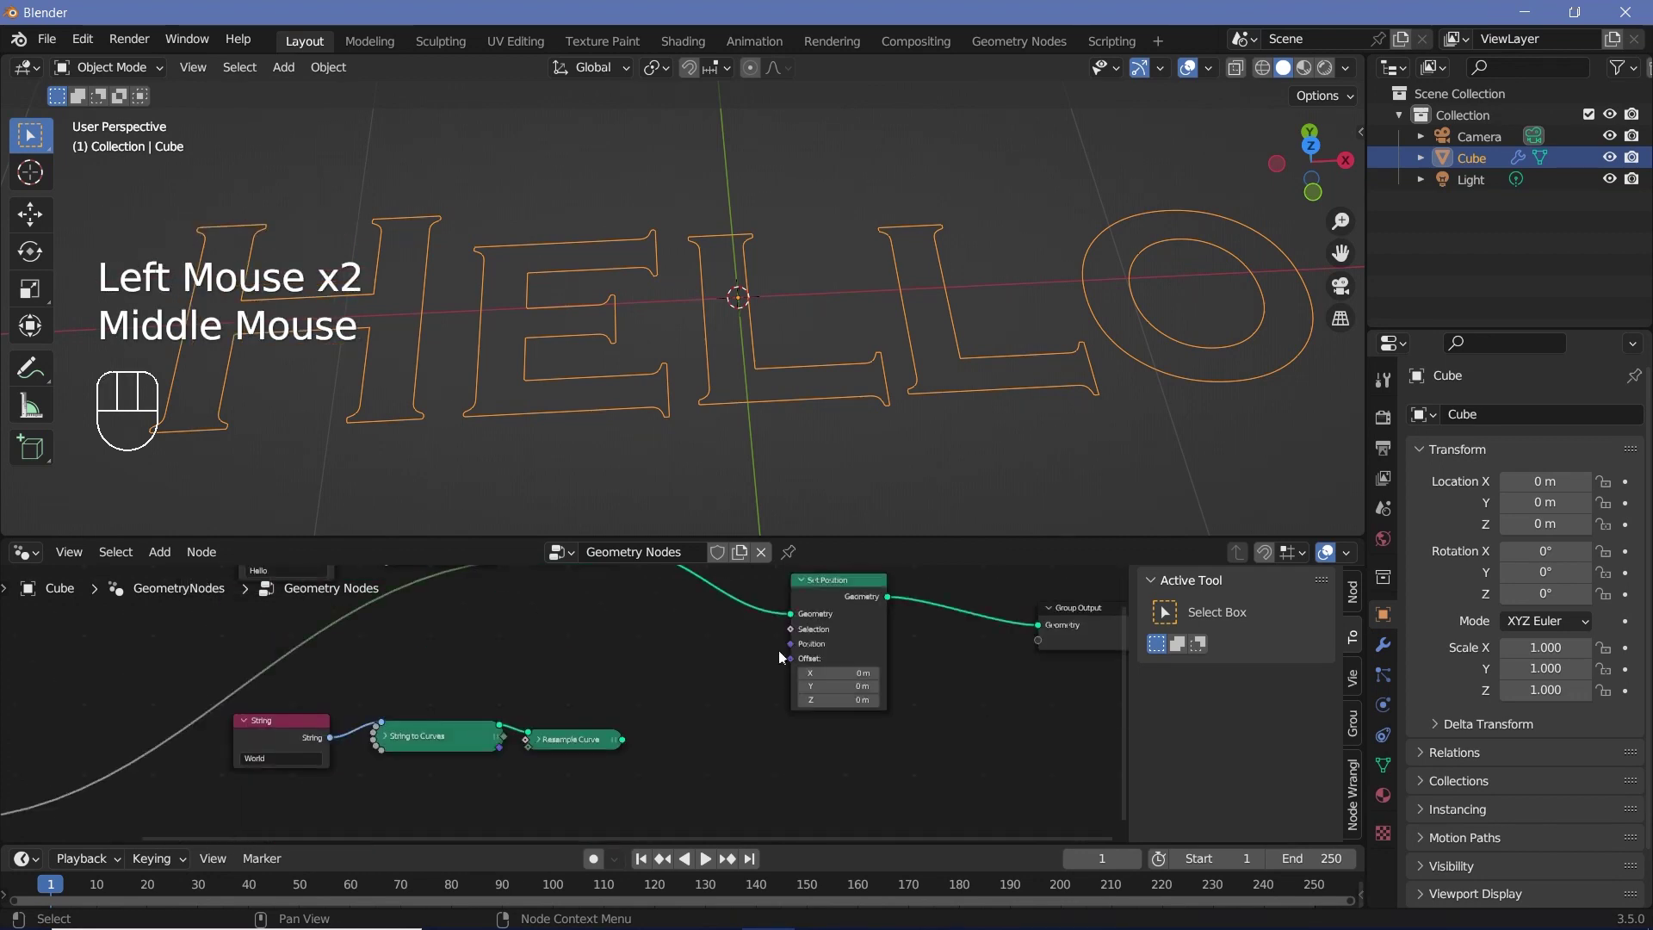
left_click(281, 753)
left_click_drag(843, 605, 949, 628)
Step: Expand Hello's String to Curves node to examine its Curve Instances output, and collapse it again
middle_click_drag(603, 586, 674, 670)
left_click(536, 623)
left_click(531, 632)
scroll(494, 634, "up", 4)
left_click(410, 598)
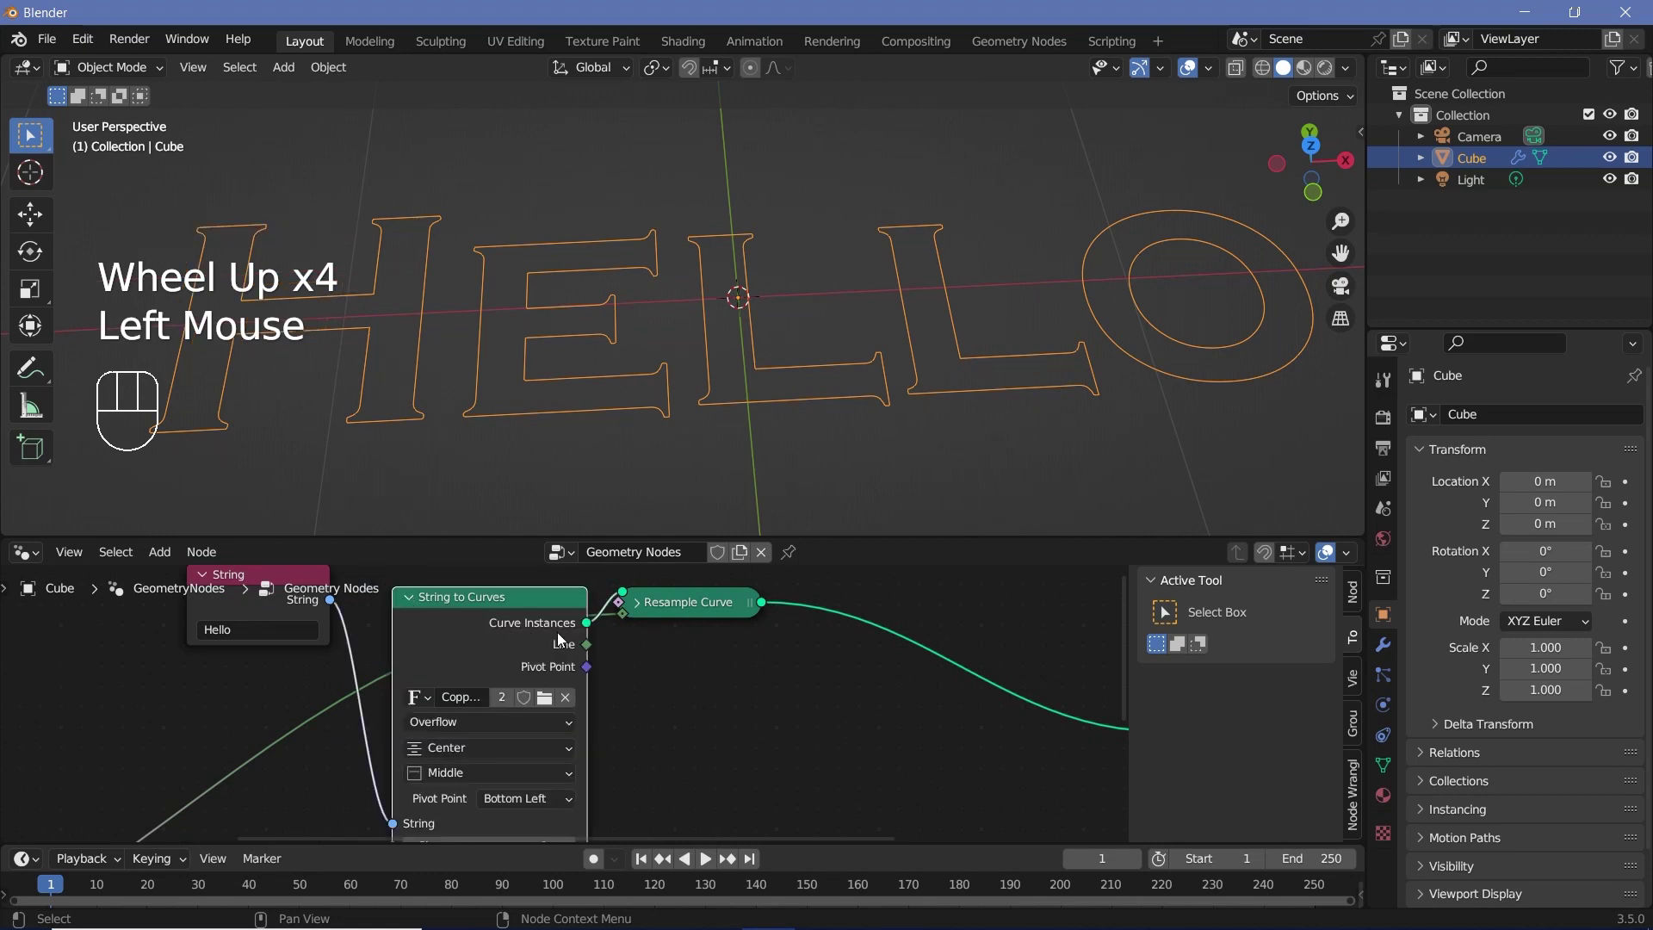
mouse_move(578, 636)
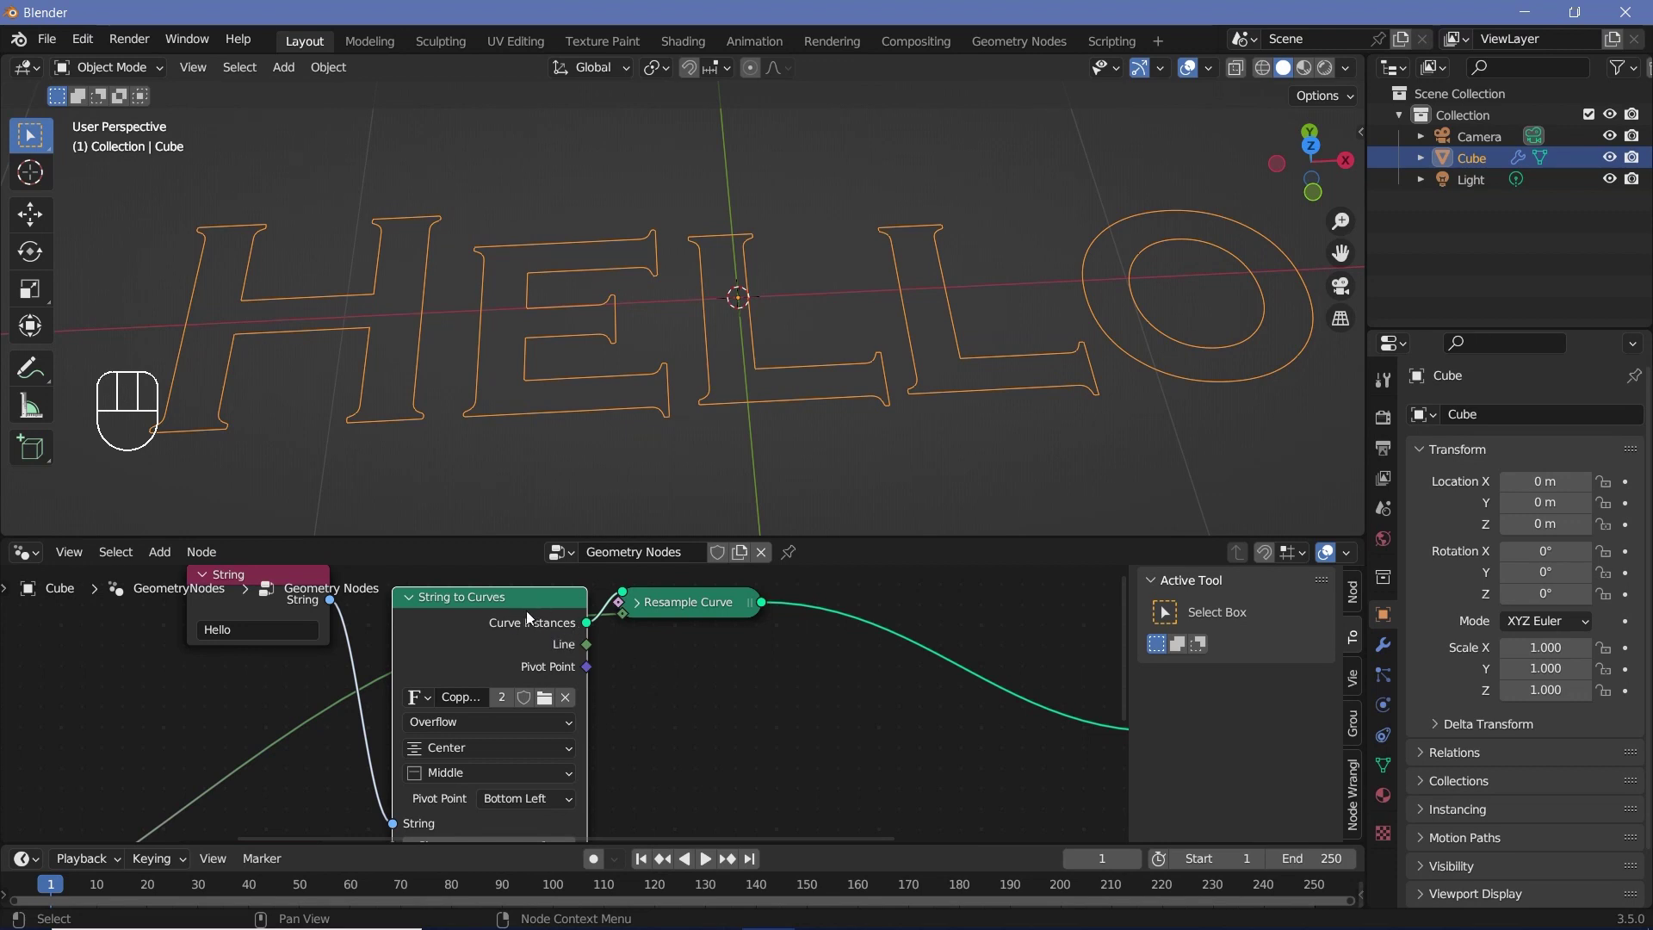
left_click(419, 594)
left_click(419, 596)
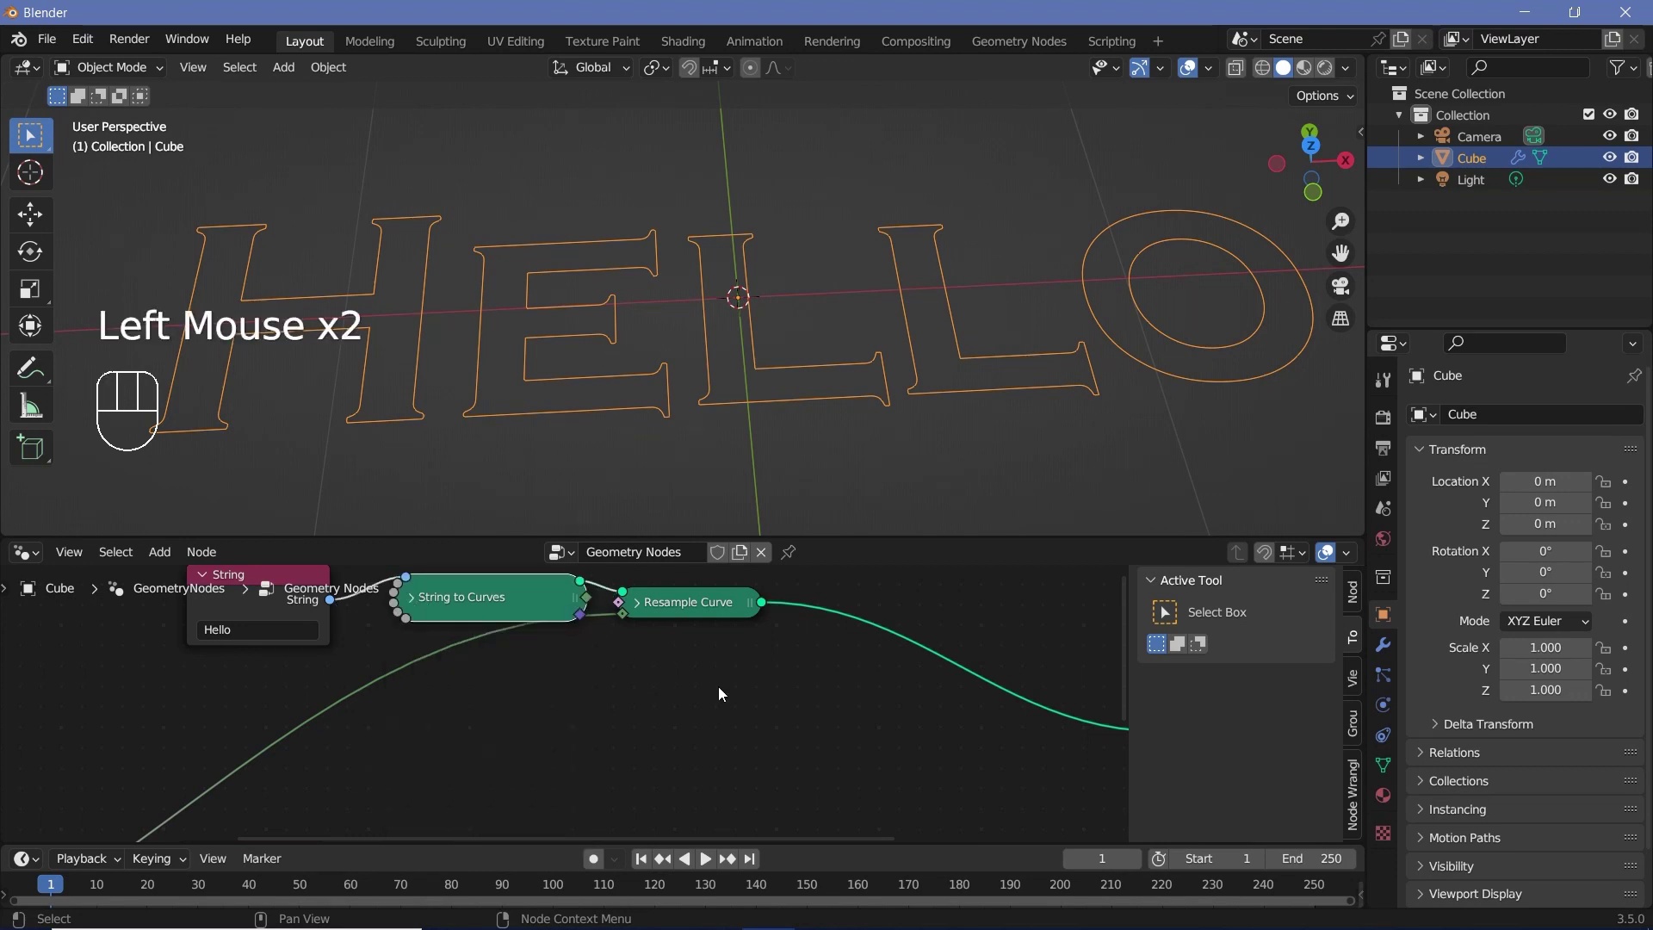
Step: Insert a Realize Instances node after Hello's Resample Curve, collapse it and place it beside that node
key("shift+a")
type("REALI")
key("Return")
left_click(870, 613)
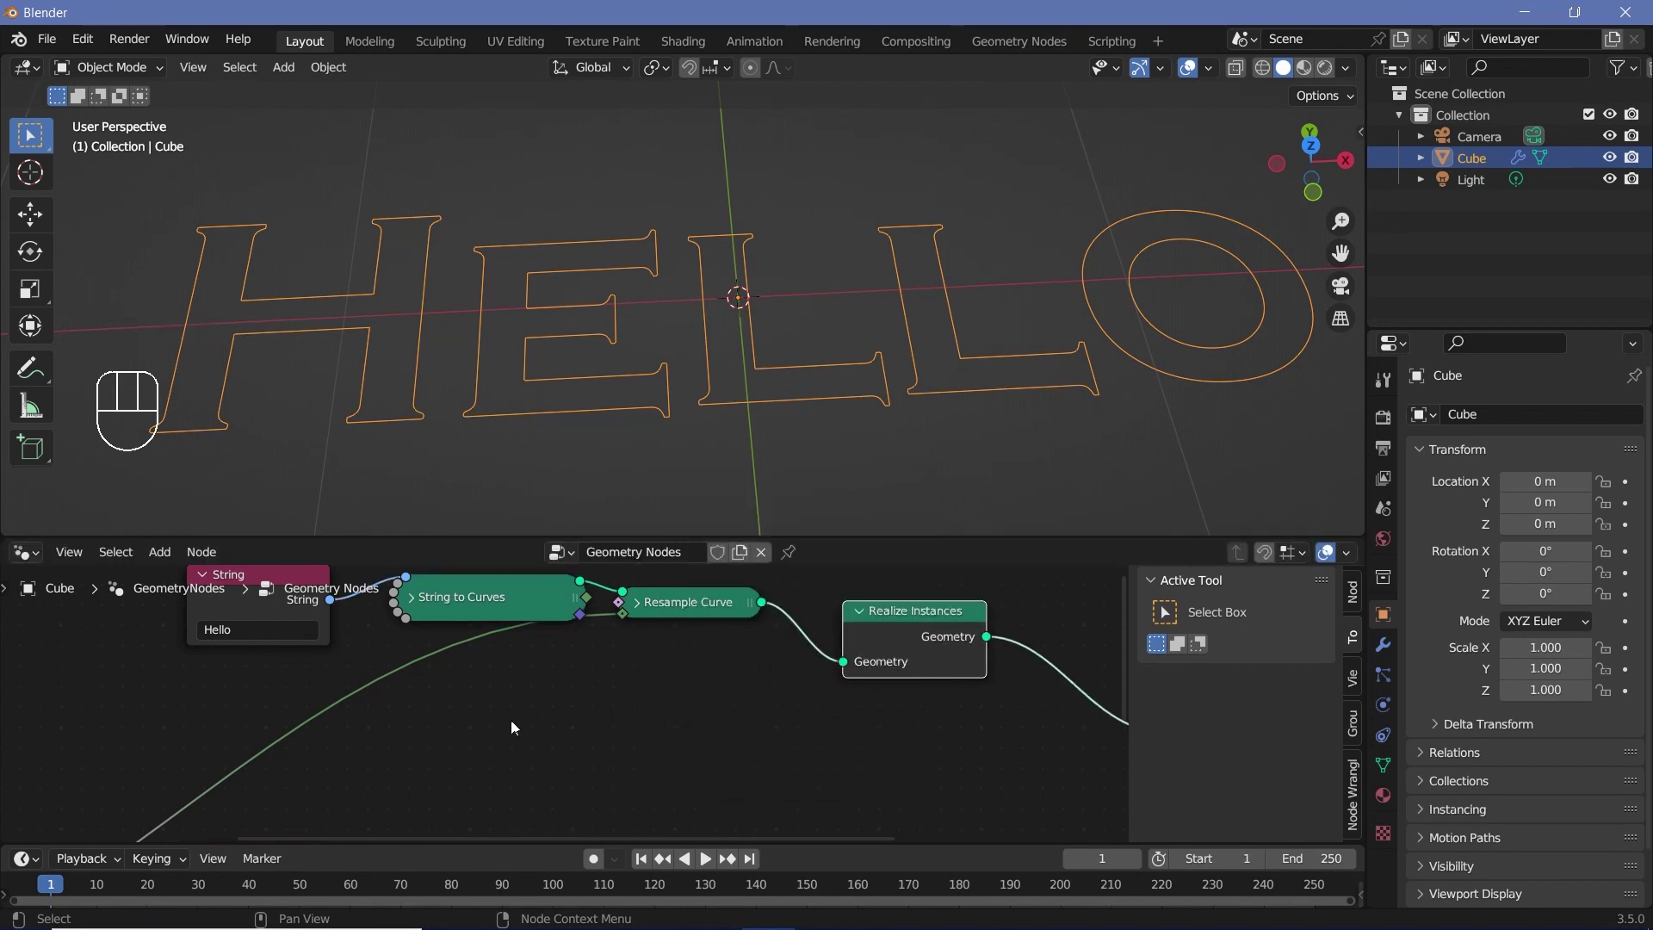
left_click(857, 610)
left_click_drag(901, 613, 847, 604)
scroll(842, 606, "down", 2)
middle_click_drag(842, 606, 694, 603)
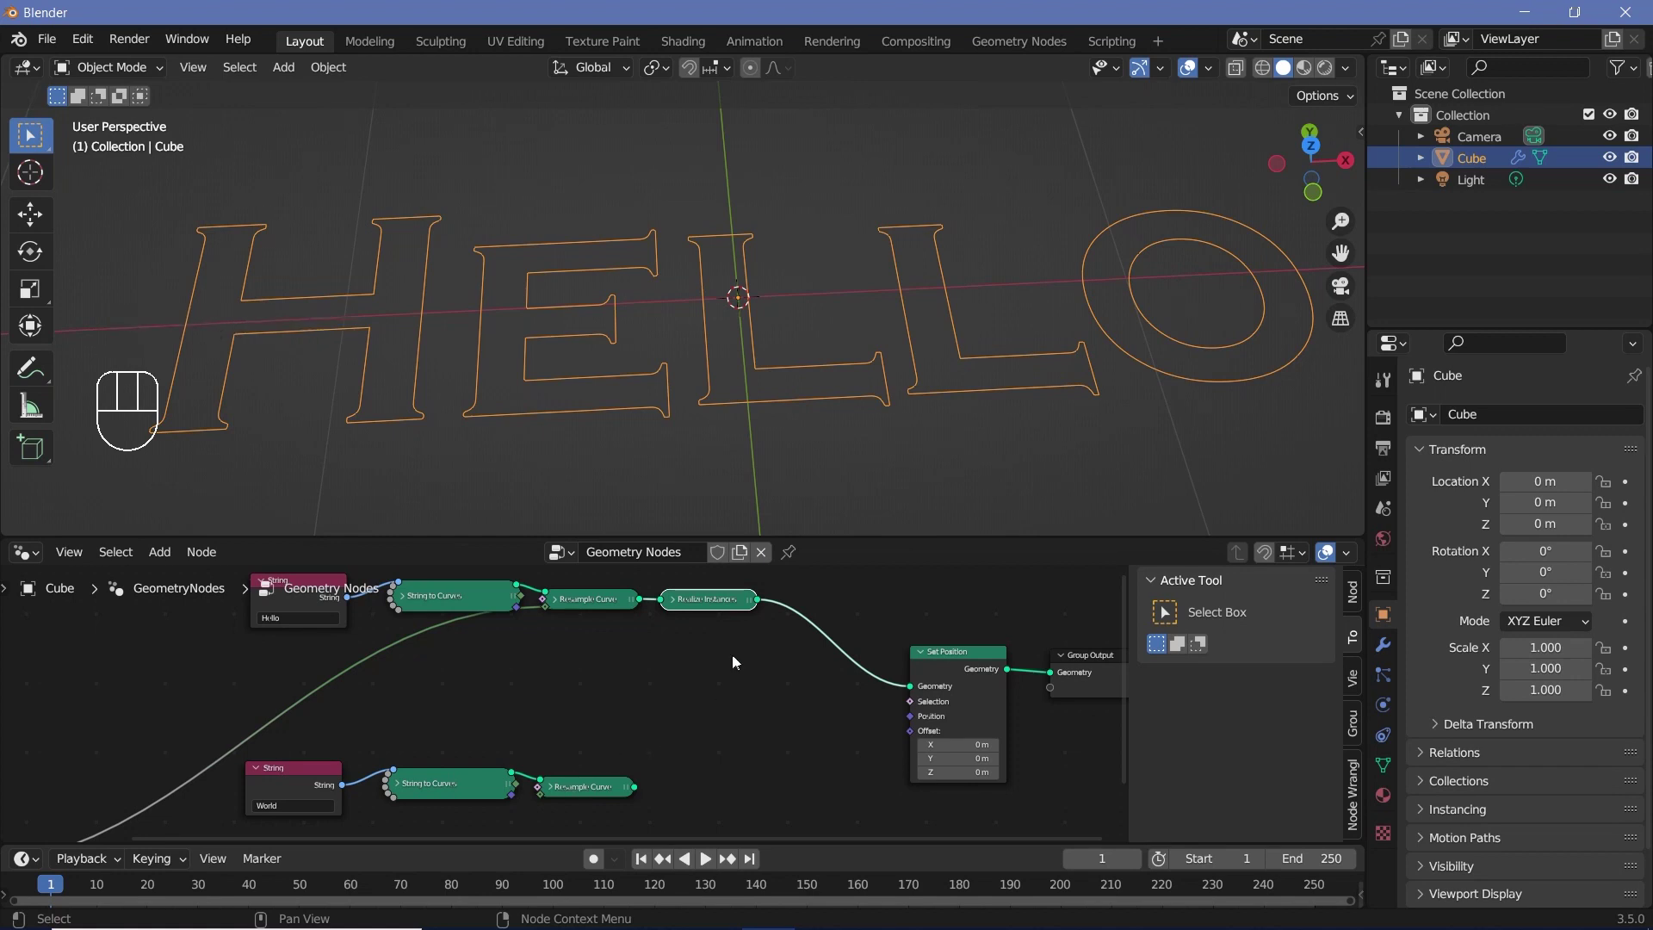
Step: Duplicate the Realize Instances node and attach the copy after the World chain's Resample Curve node
key("shift+d")
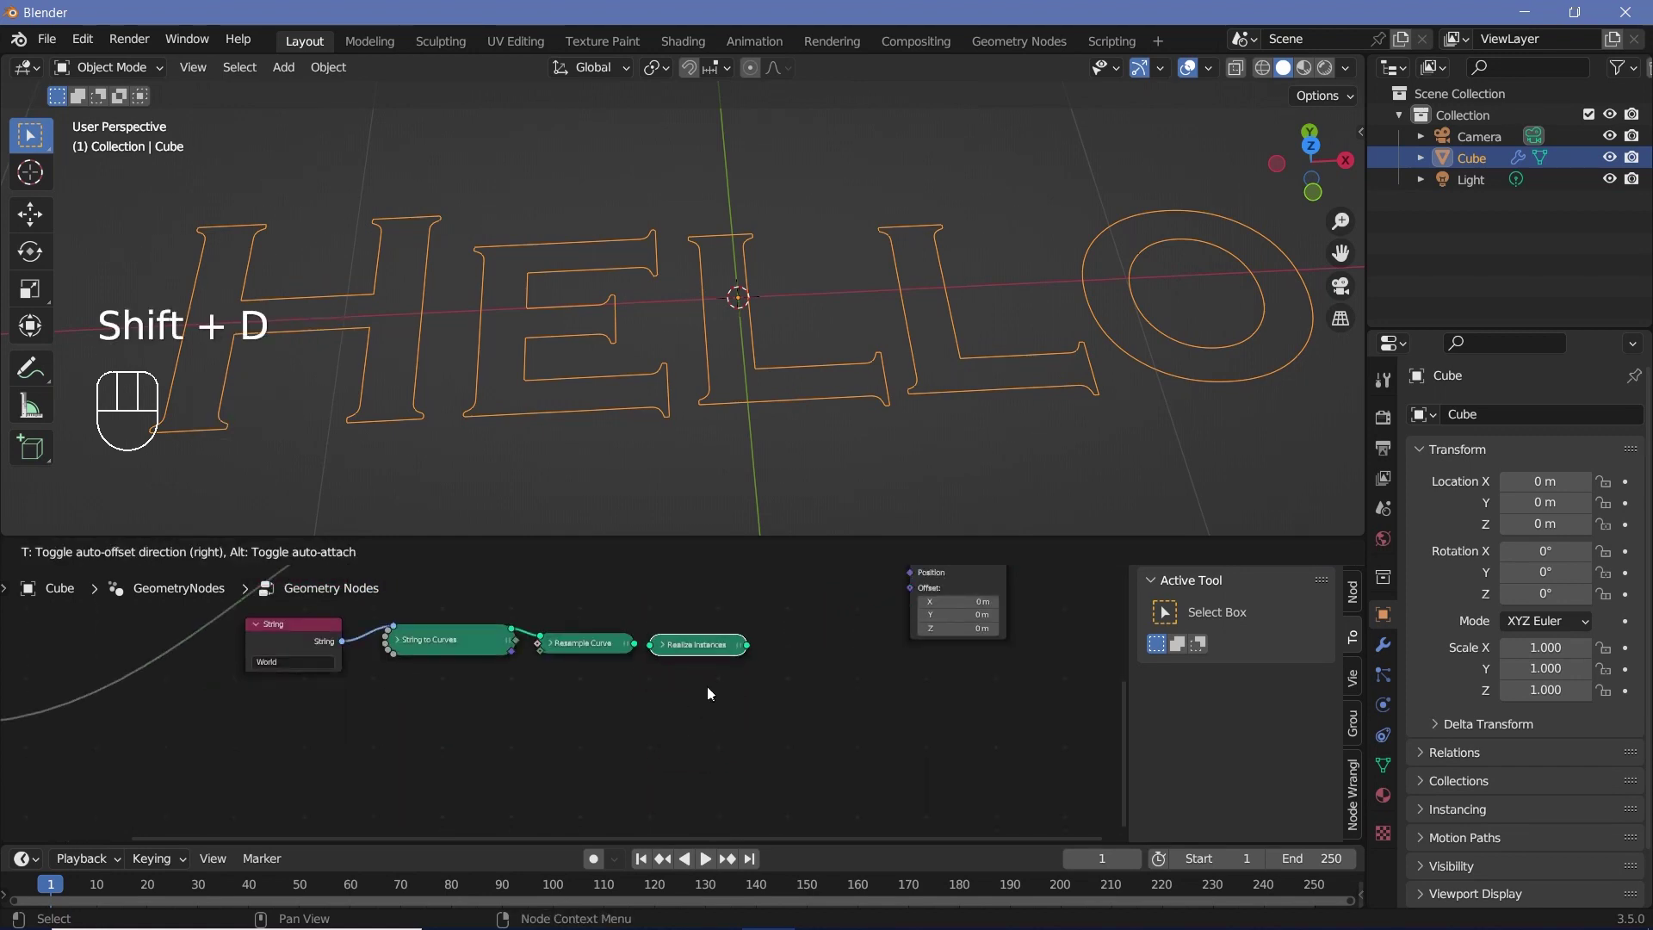
left_click(644, 644)
scroll(769, 704, "down", 2)
middle_click_drag(770, 705, 747, 704)
scroll(747, 704, "up", 1)
scroll(747, 705, "up", 3)
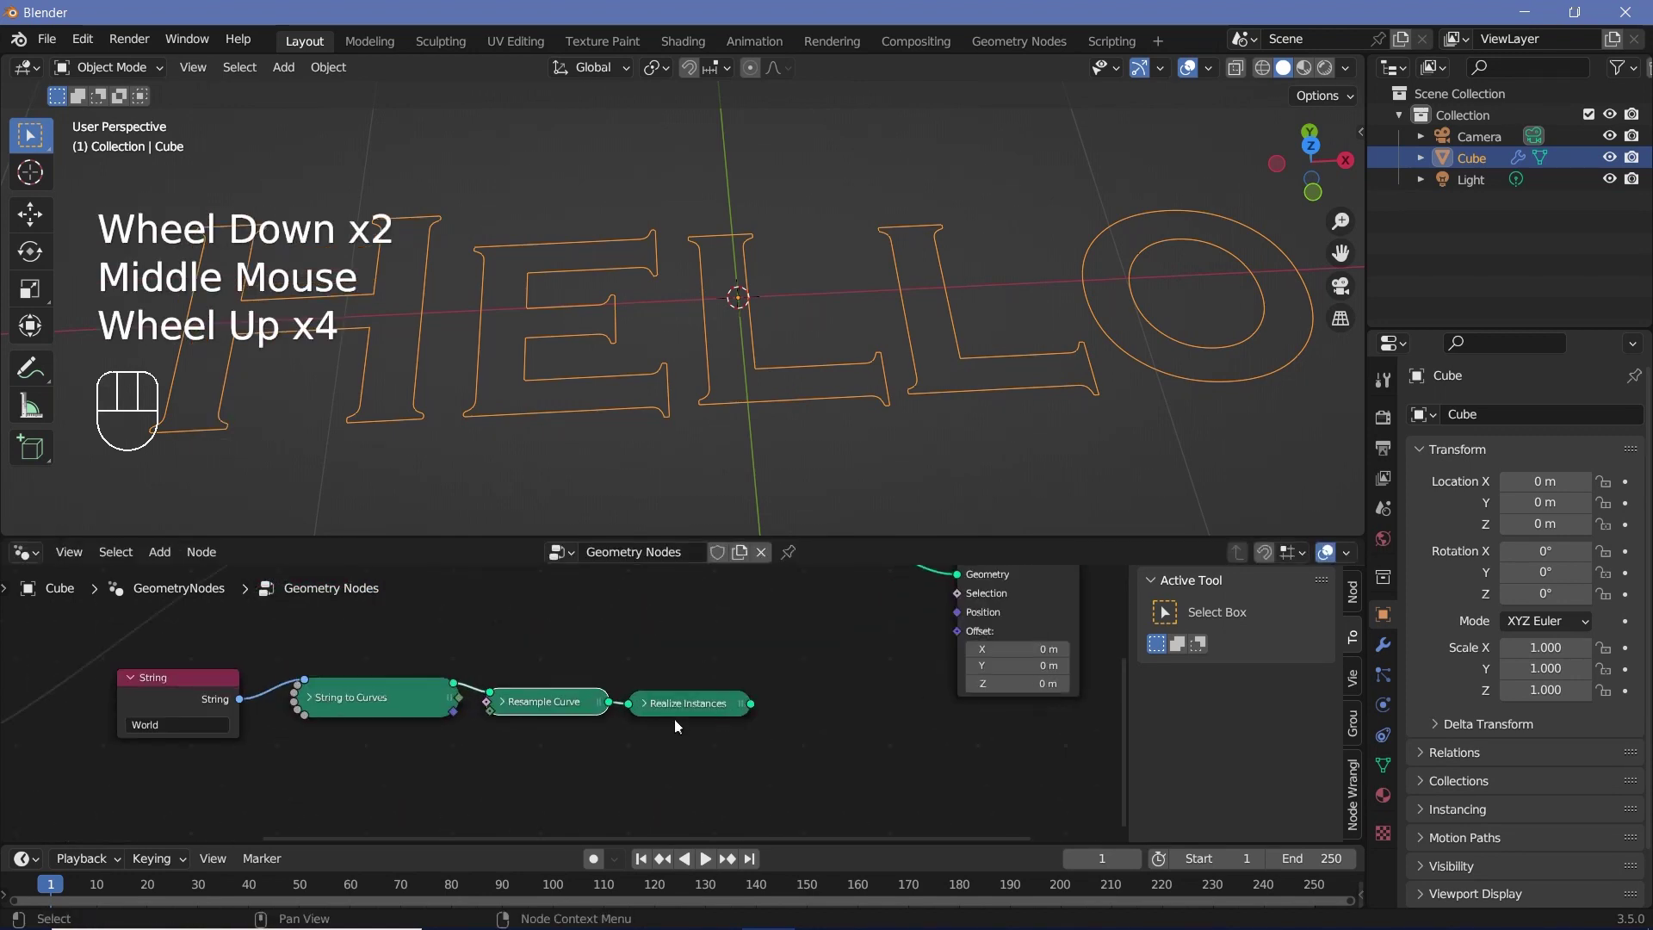
left_click(675, 711)
left_click(177, 681)
left_click(376, 706)
Step: Add a Sample Index node and link the World chain's Realize Instances output to its Geometry input
key("shift+a")
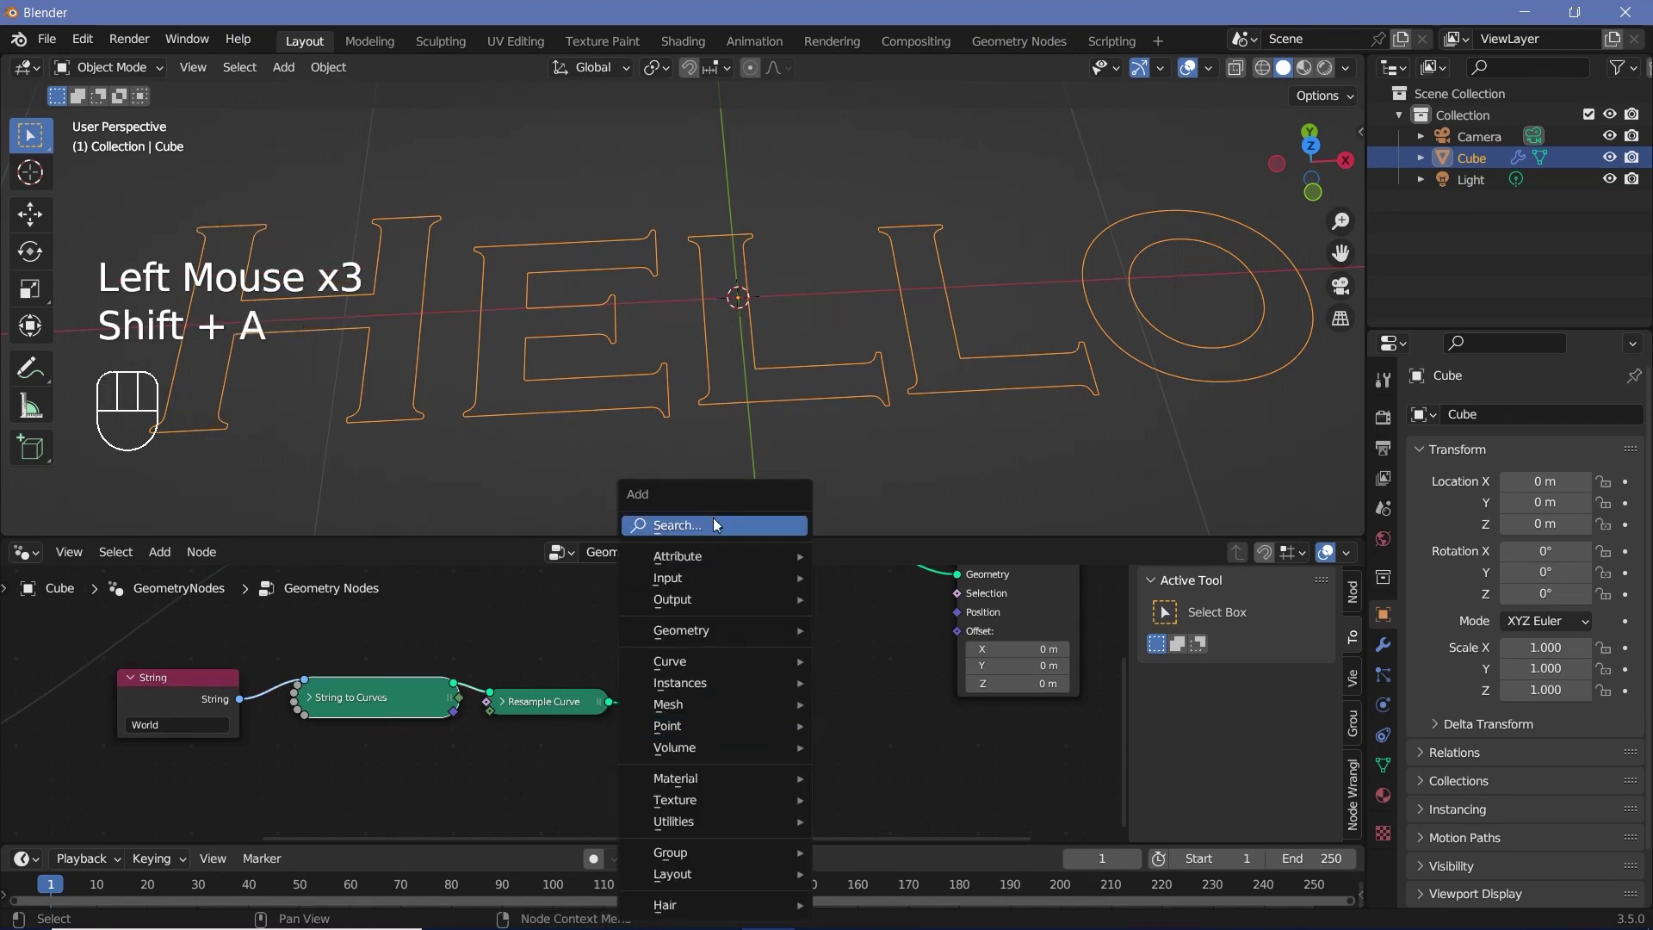
type("SAMPLE")
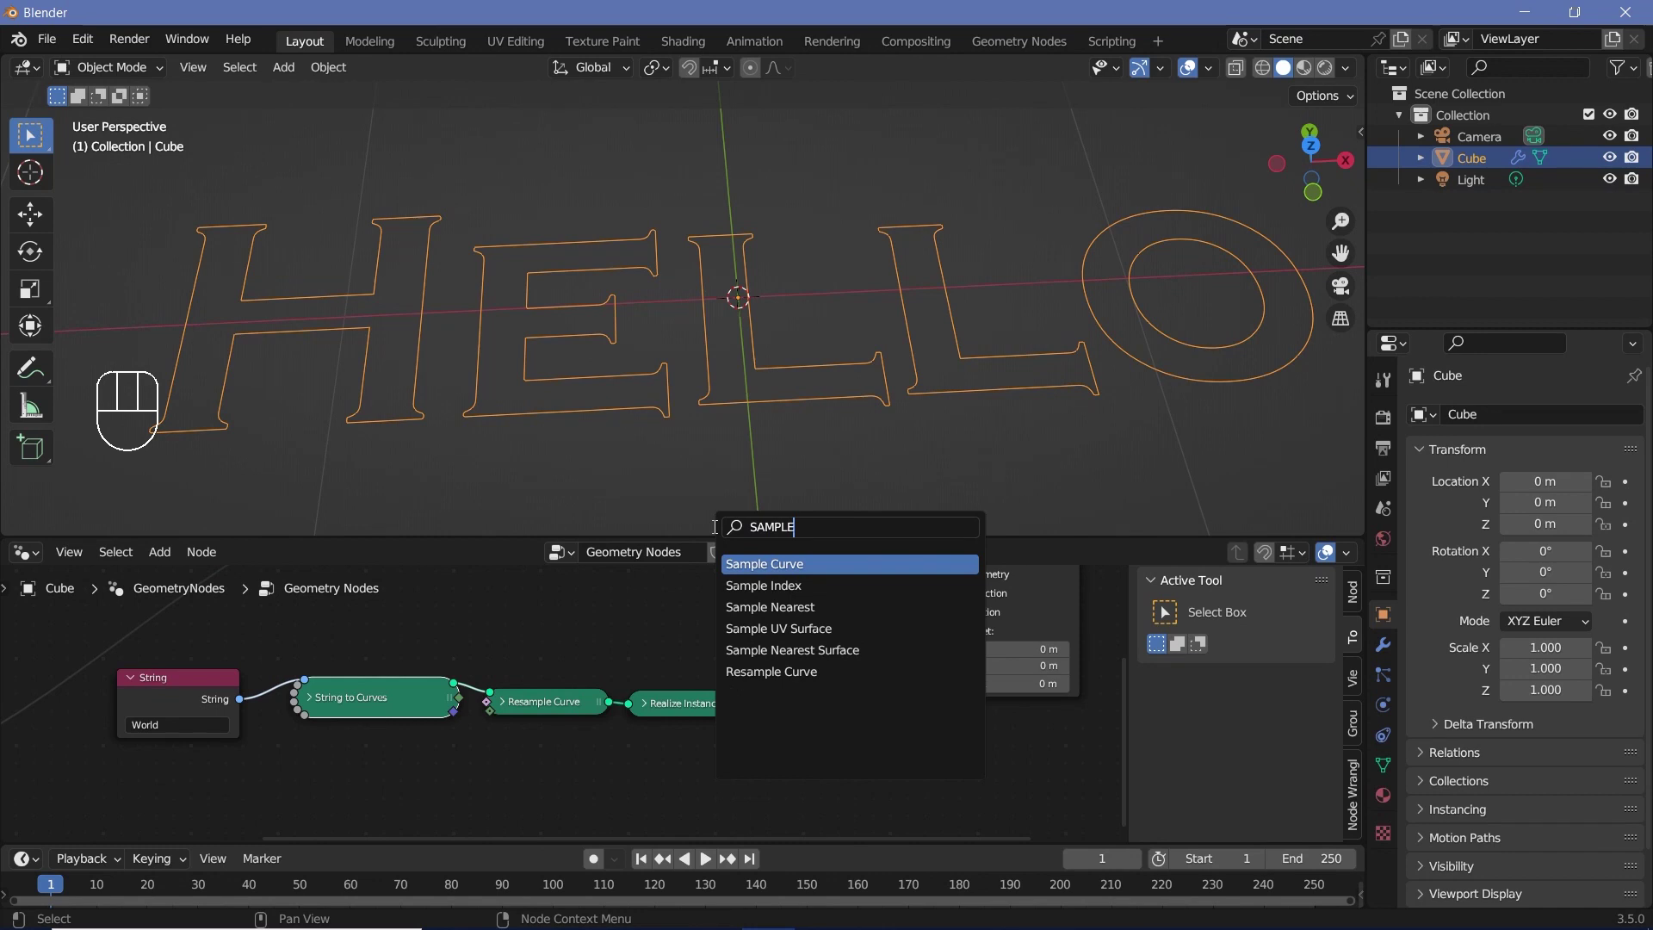
left_click(764, 585)
left_click(826, 742)
left_click(774, 788)
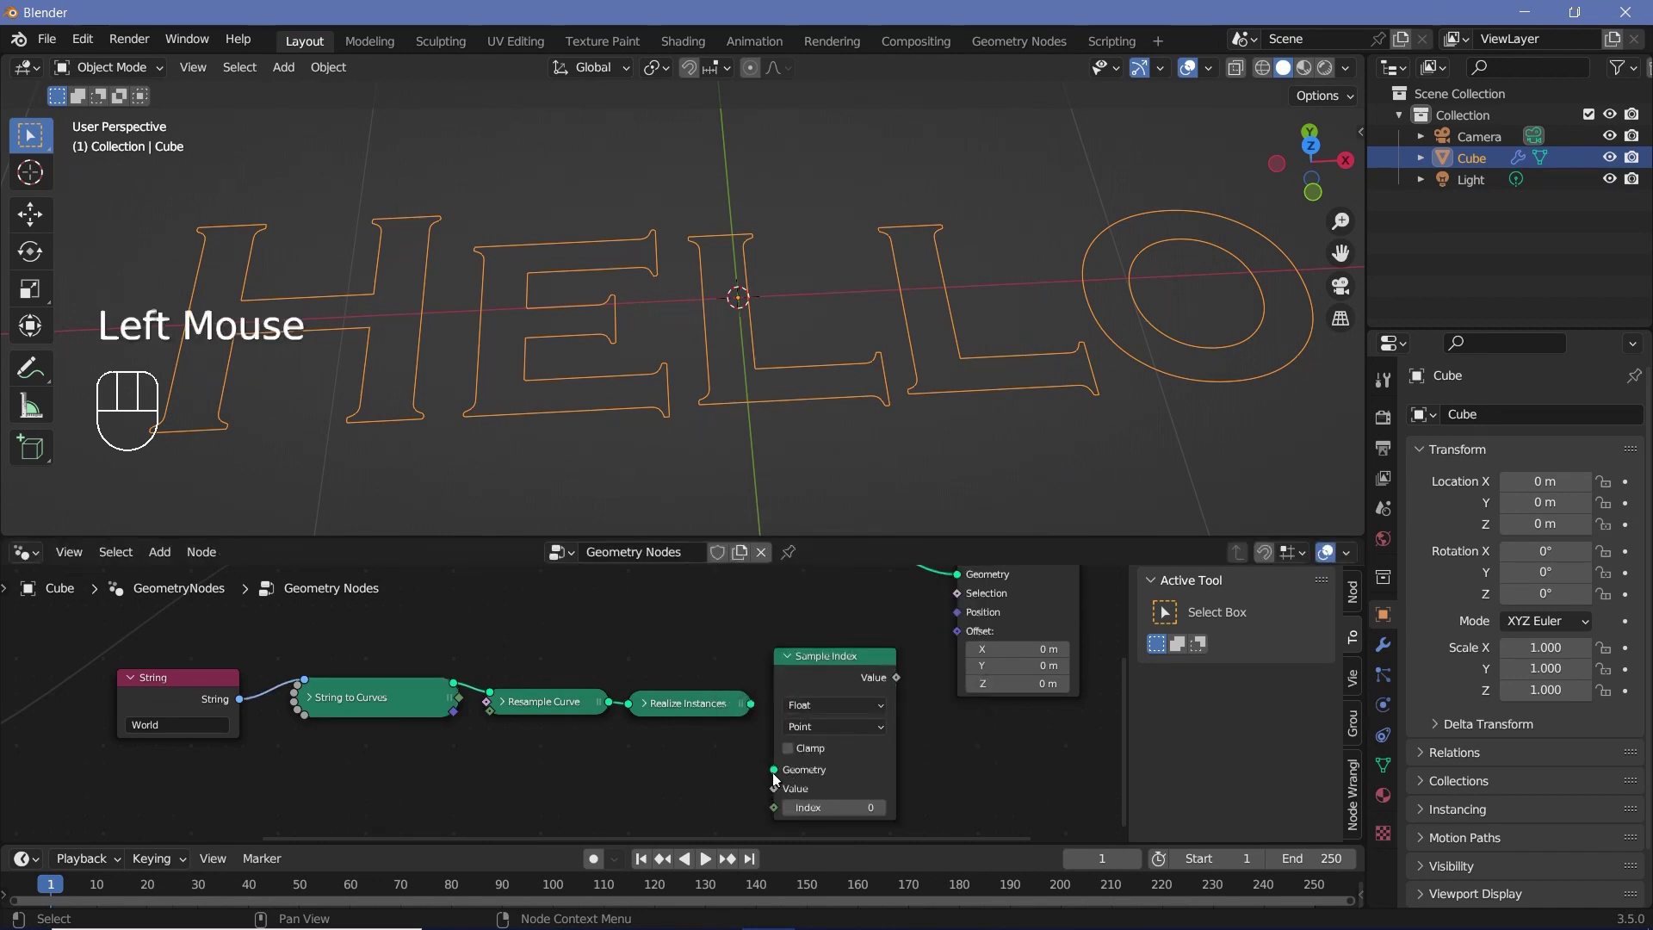
mouse_move(774, 788)
left_mouse_down()
mouse_move(718, 789)
mouse_move(774, 788)
left_mouse_up()
left_click(844, 807)
left_click(845, 766)
left_click_drag(751, 710, 774, 770)
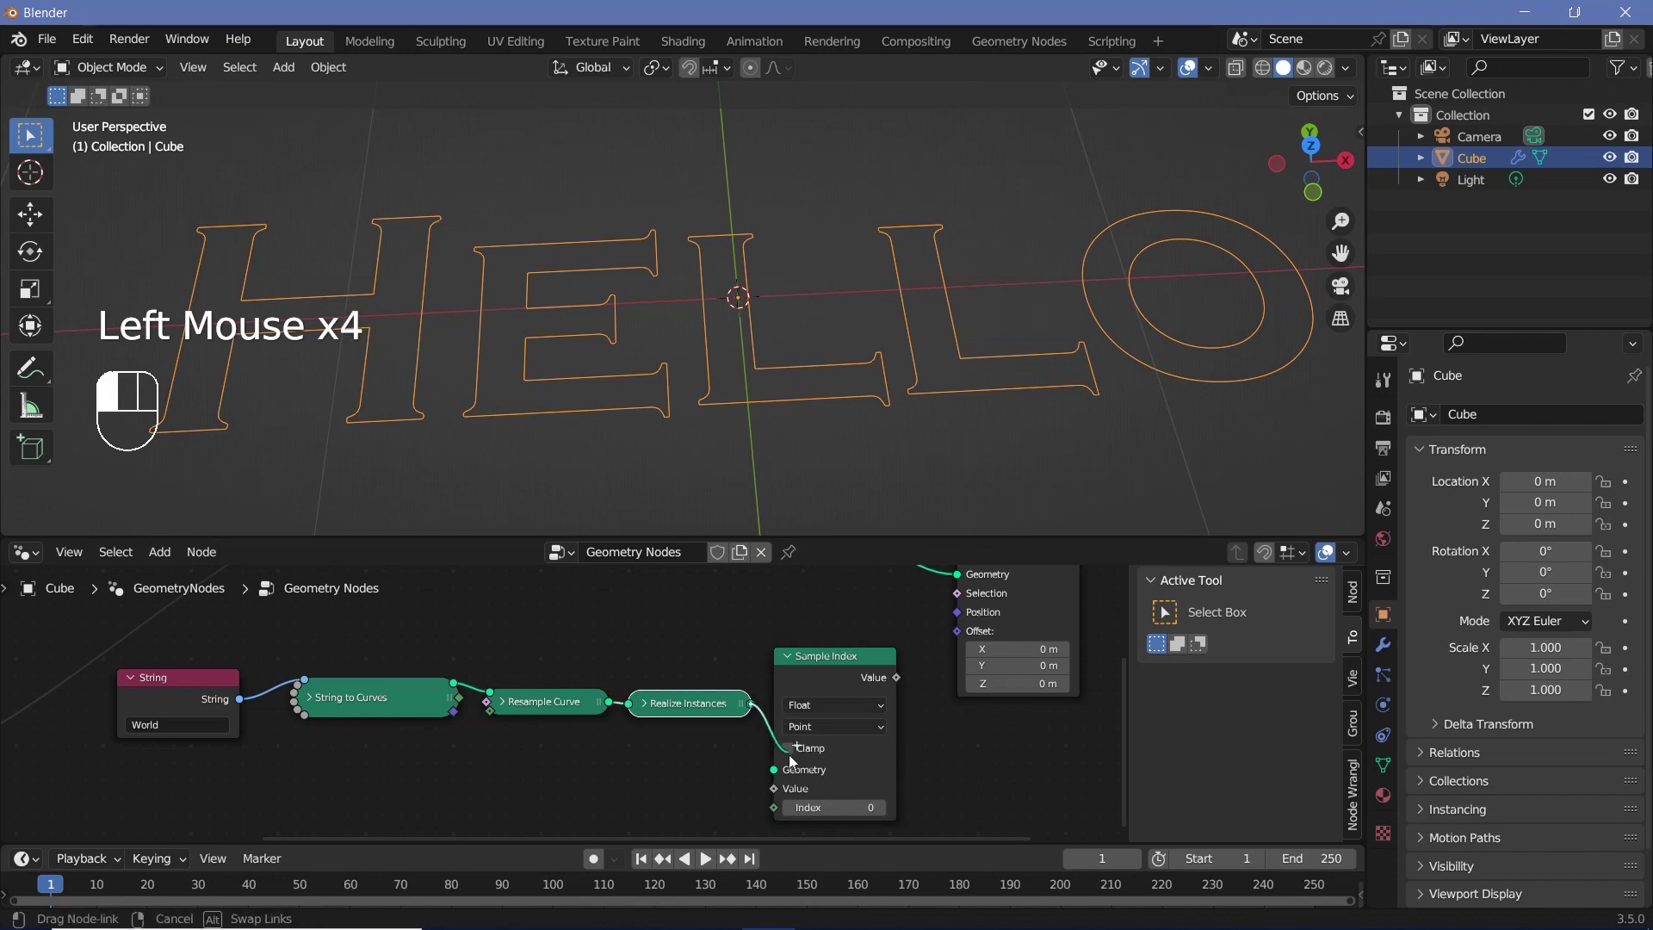
Step: Move the Set Position and Group Output nodes together farther right to free space around Sample Index
scroll(912, 721, "down", 2)
left_click_drag(1024, 724, 793, 598)
left_click_drag(811, 607, 1029, 611)
scroll(836, 677, "up", 4)
middle_click_drag(835, 673, 697, 622)
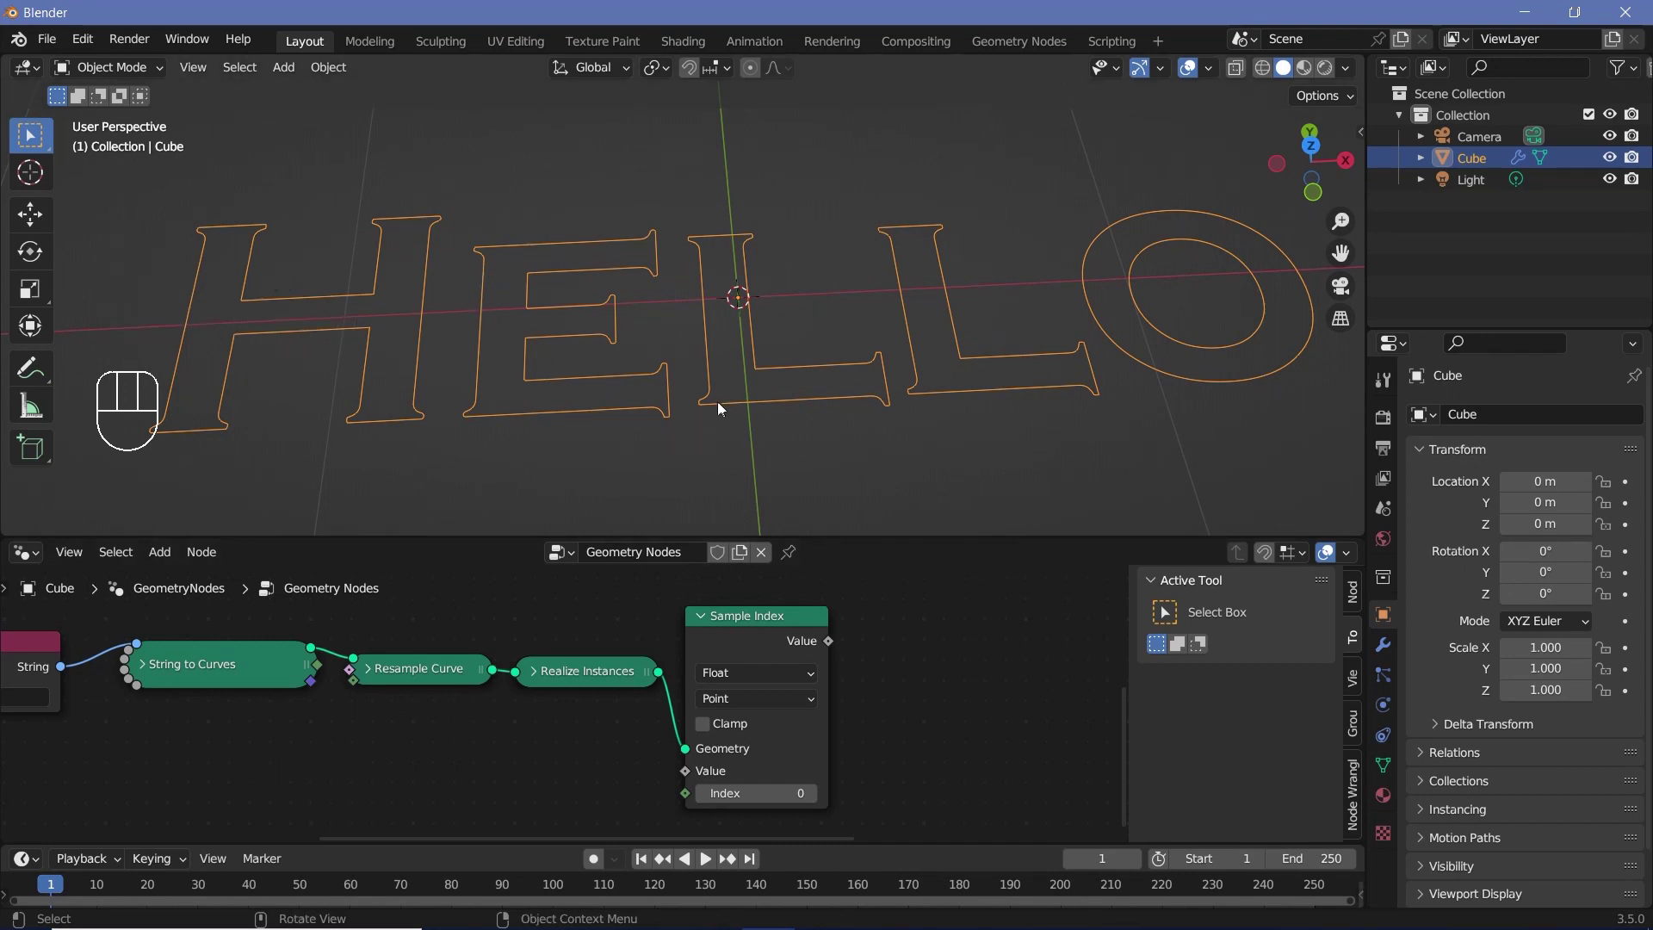
Step: Set the Sample Index node's data type to Vector
scroll(716, 402, "down", 1)
scroll(717, 401, "up", 2)
middle_click_drag(717, 402, 778, 343)
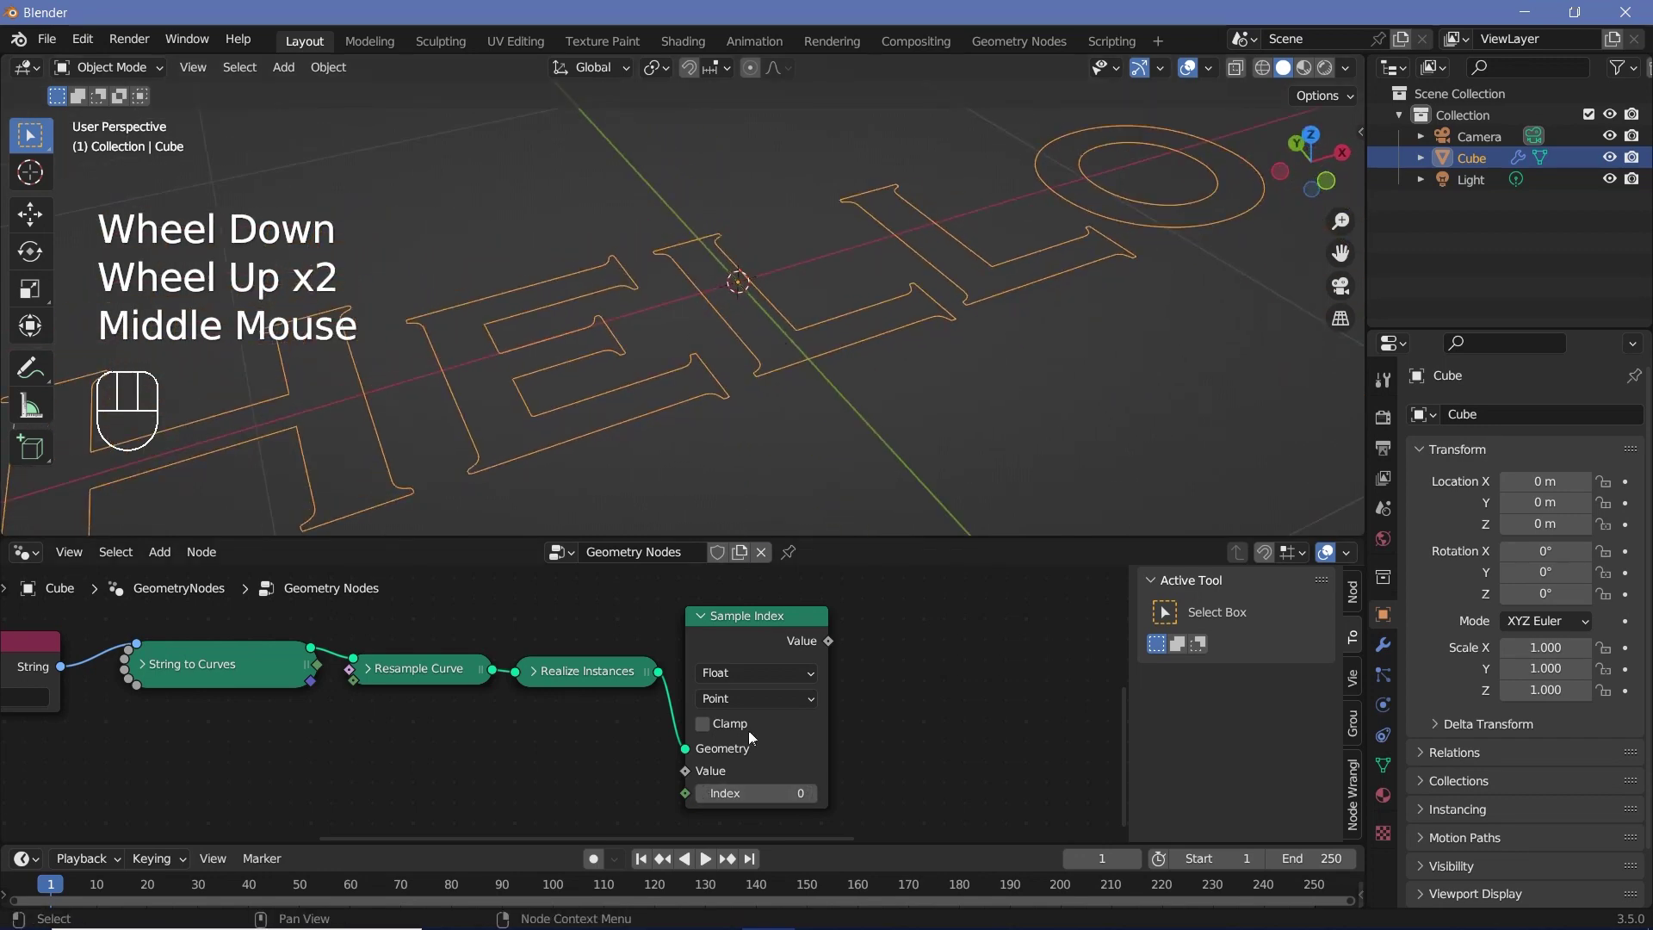
scroll(758, 769, "up", 1)
left_click_drag(737, 673, 756, 744)
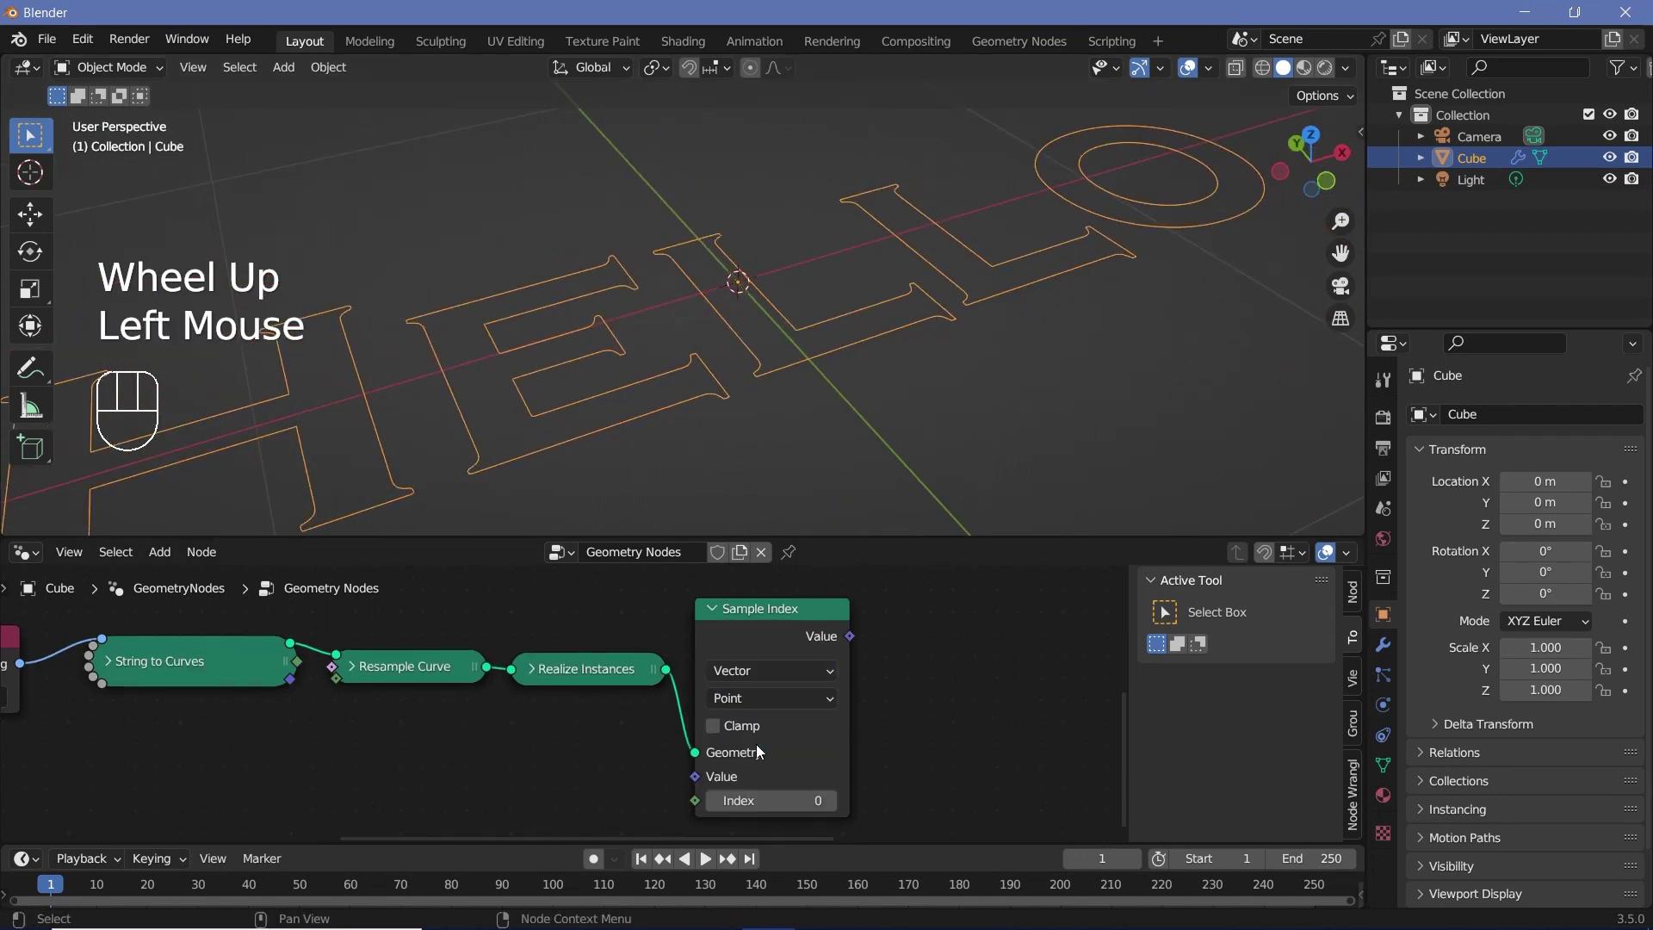
Step: Add a Position node and link it to the Sample Index node's Value input
scroll(756, 744, "down", 2)
middle_click_drag(756, 744, 759, 681)
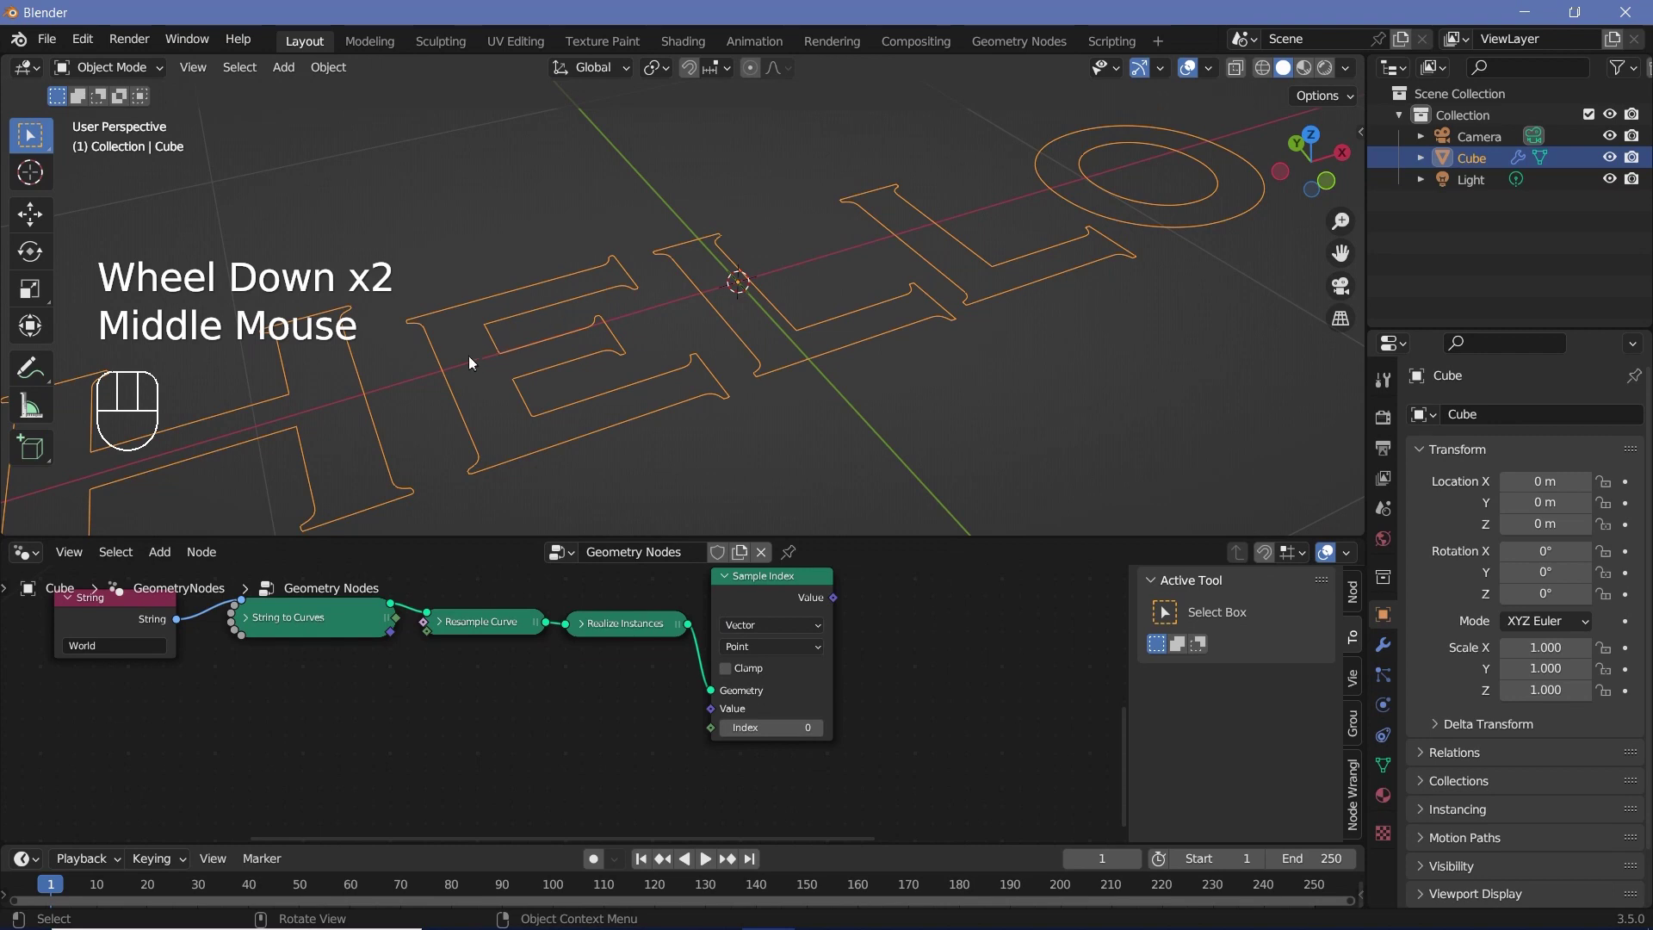
key("shift+a")
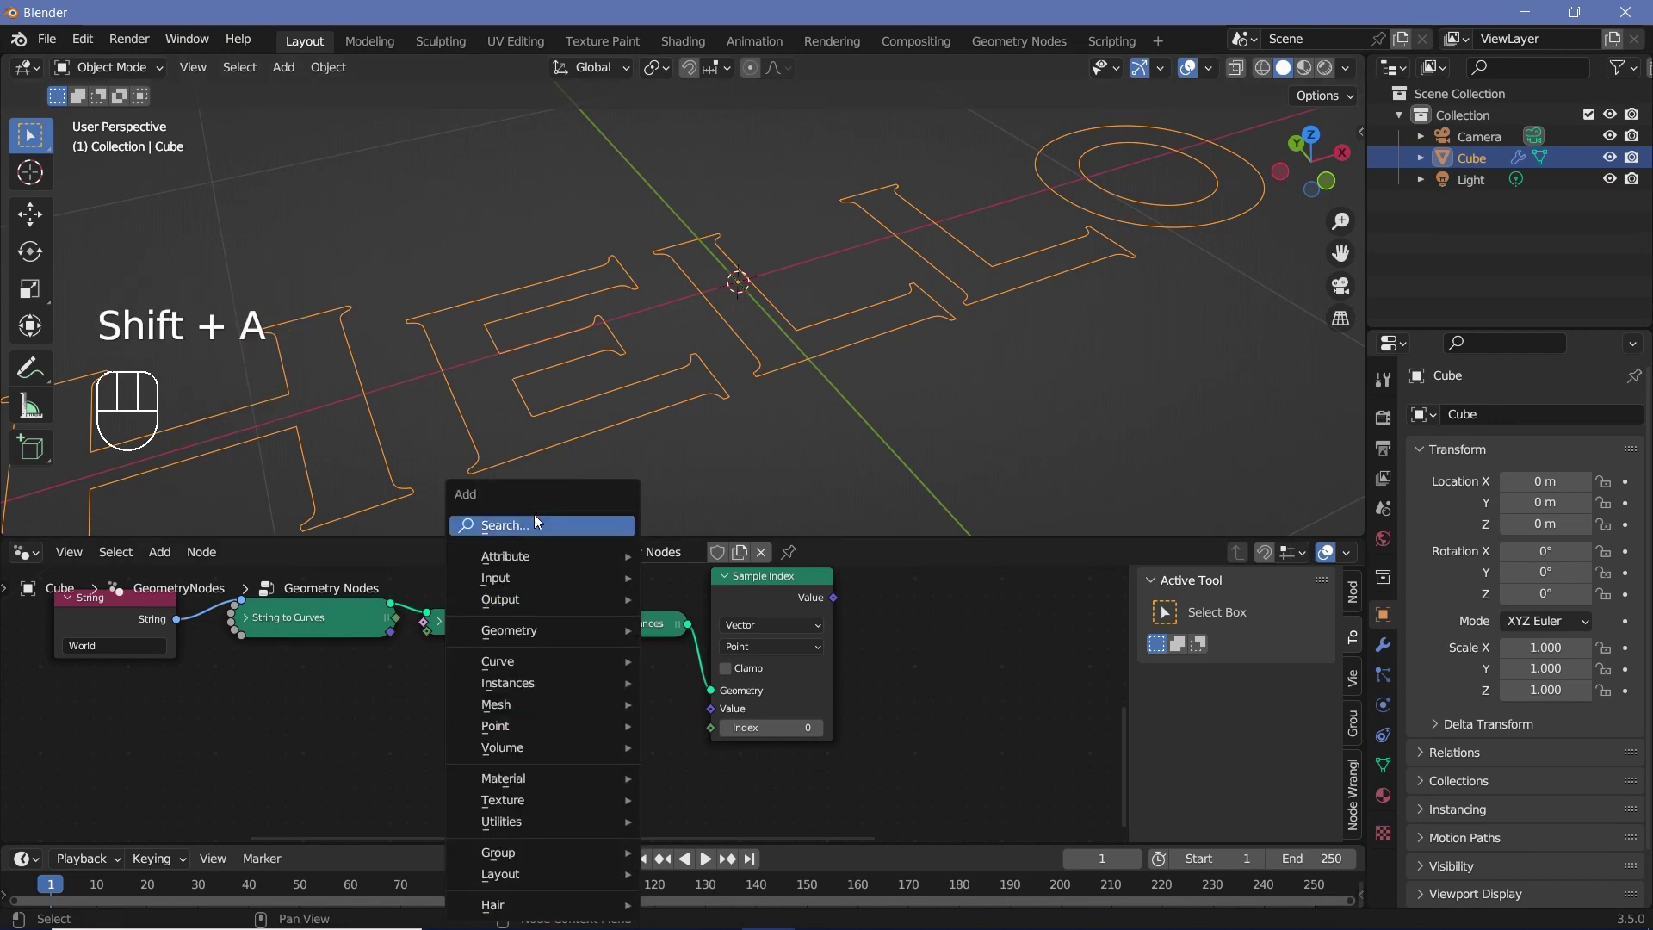
left_click(534, 518)
left_click(560, 556)
left_click(618, 725)
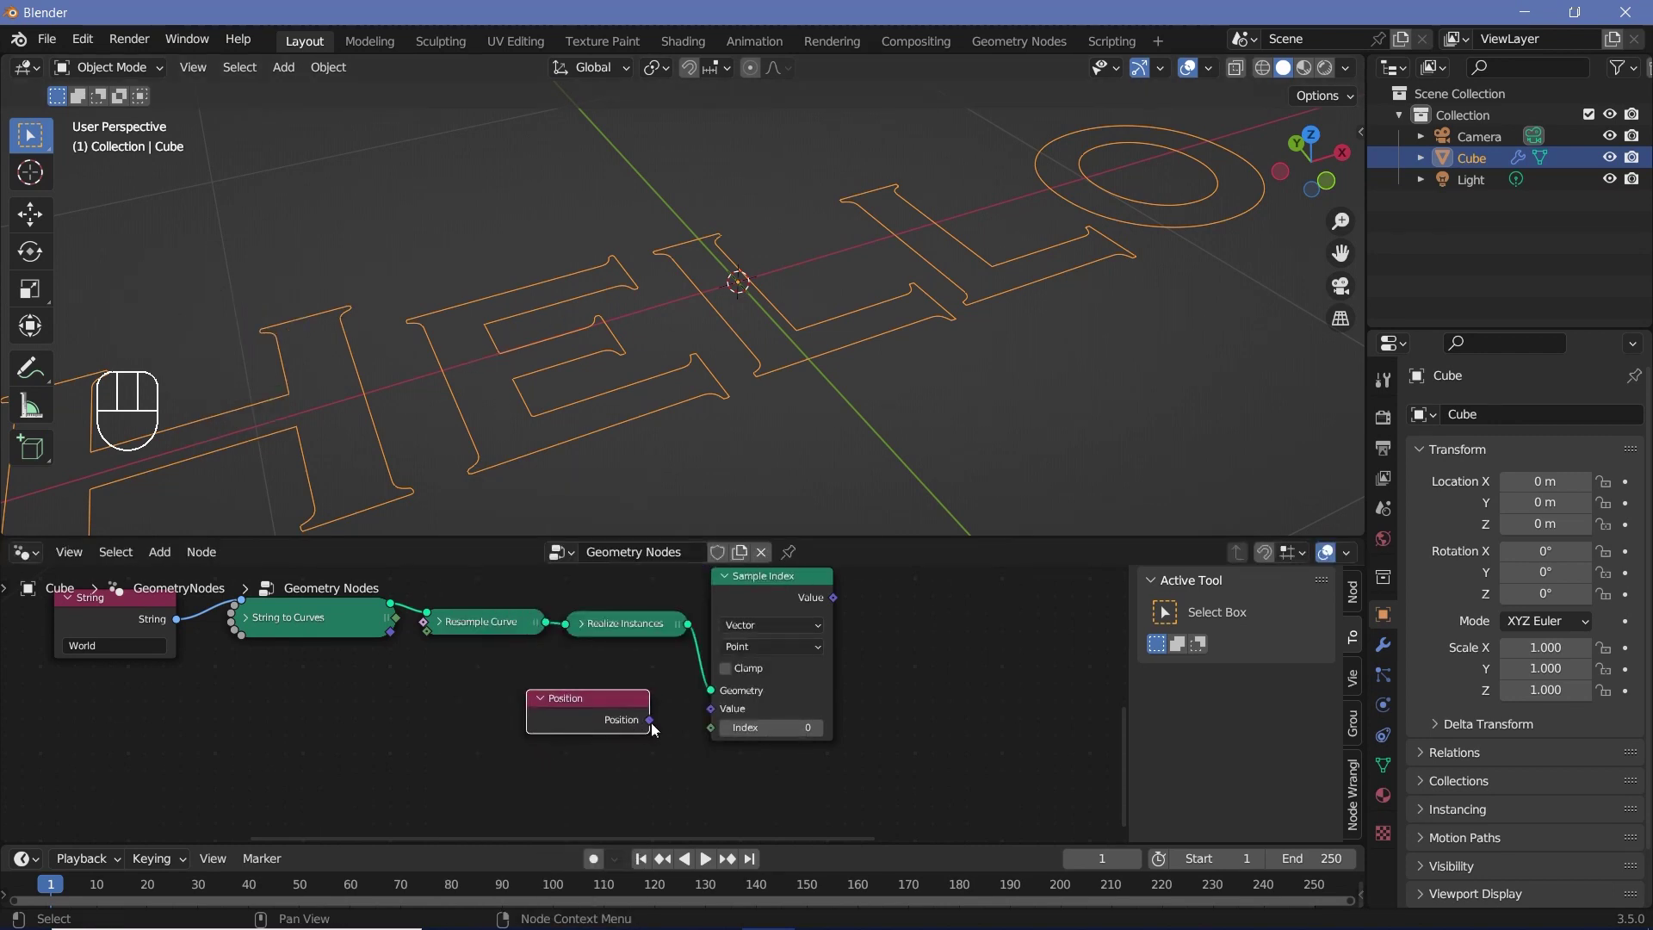
left_click_drag(651, 722, 720, 701)
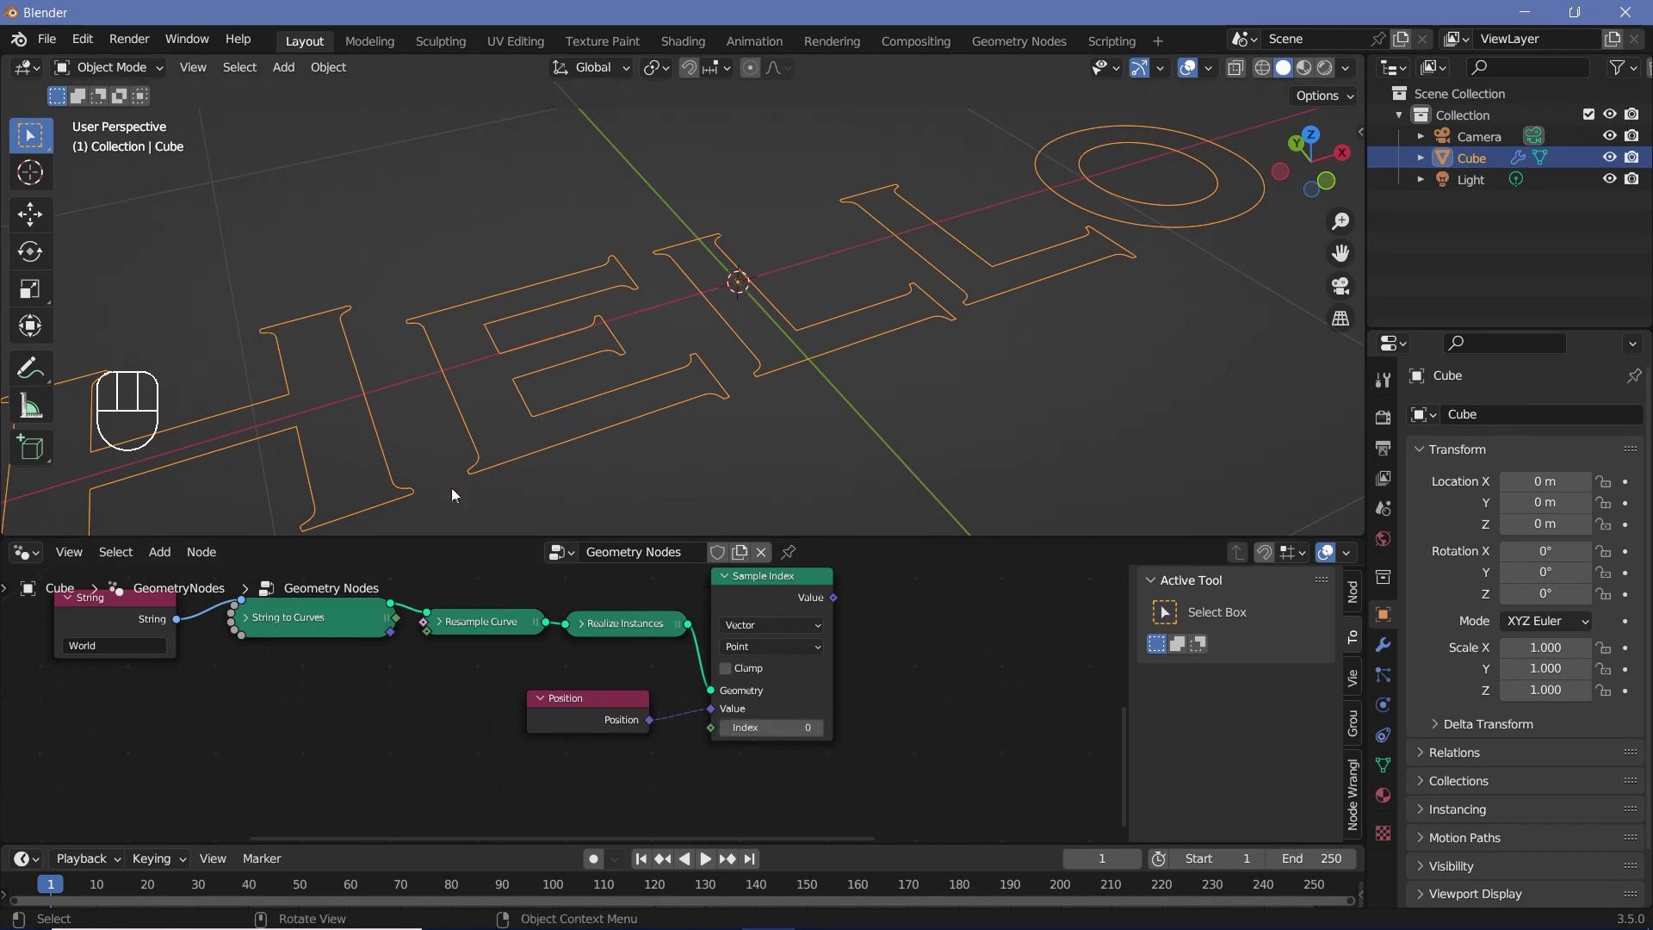
Step: Add an Index node below the Position node and link it to the Sample Index node's Index input
left_click_drag(596, 718, 622, 747)
key("shift+a")
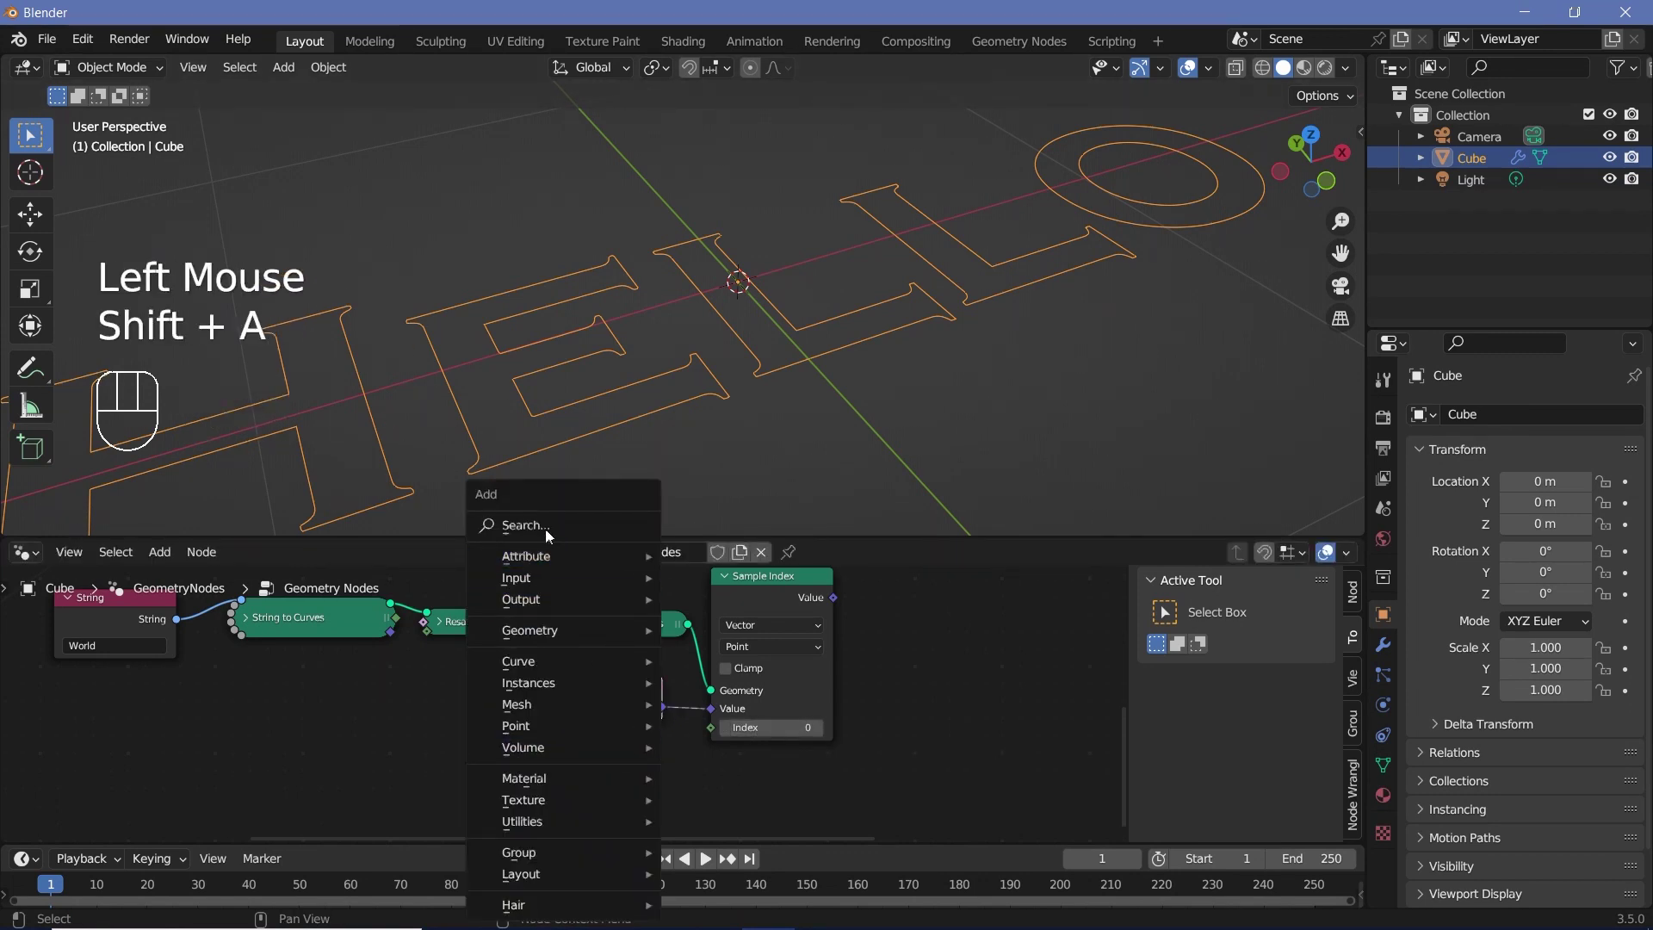
left_click(546, 526)
type("INS")
left_click_drag(581, 779, 711, 727)
Step: Link the Sample Index node's Value output to the Set Position node's Position input
scroll(708, 735, "down", 2)
middle_click_drag(850, 658, 746, 727)
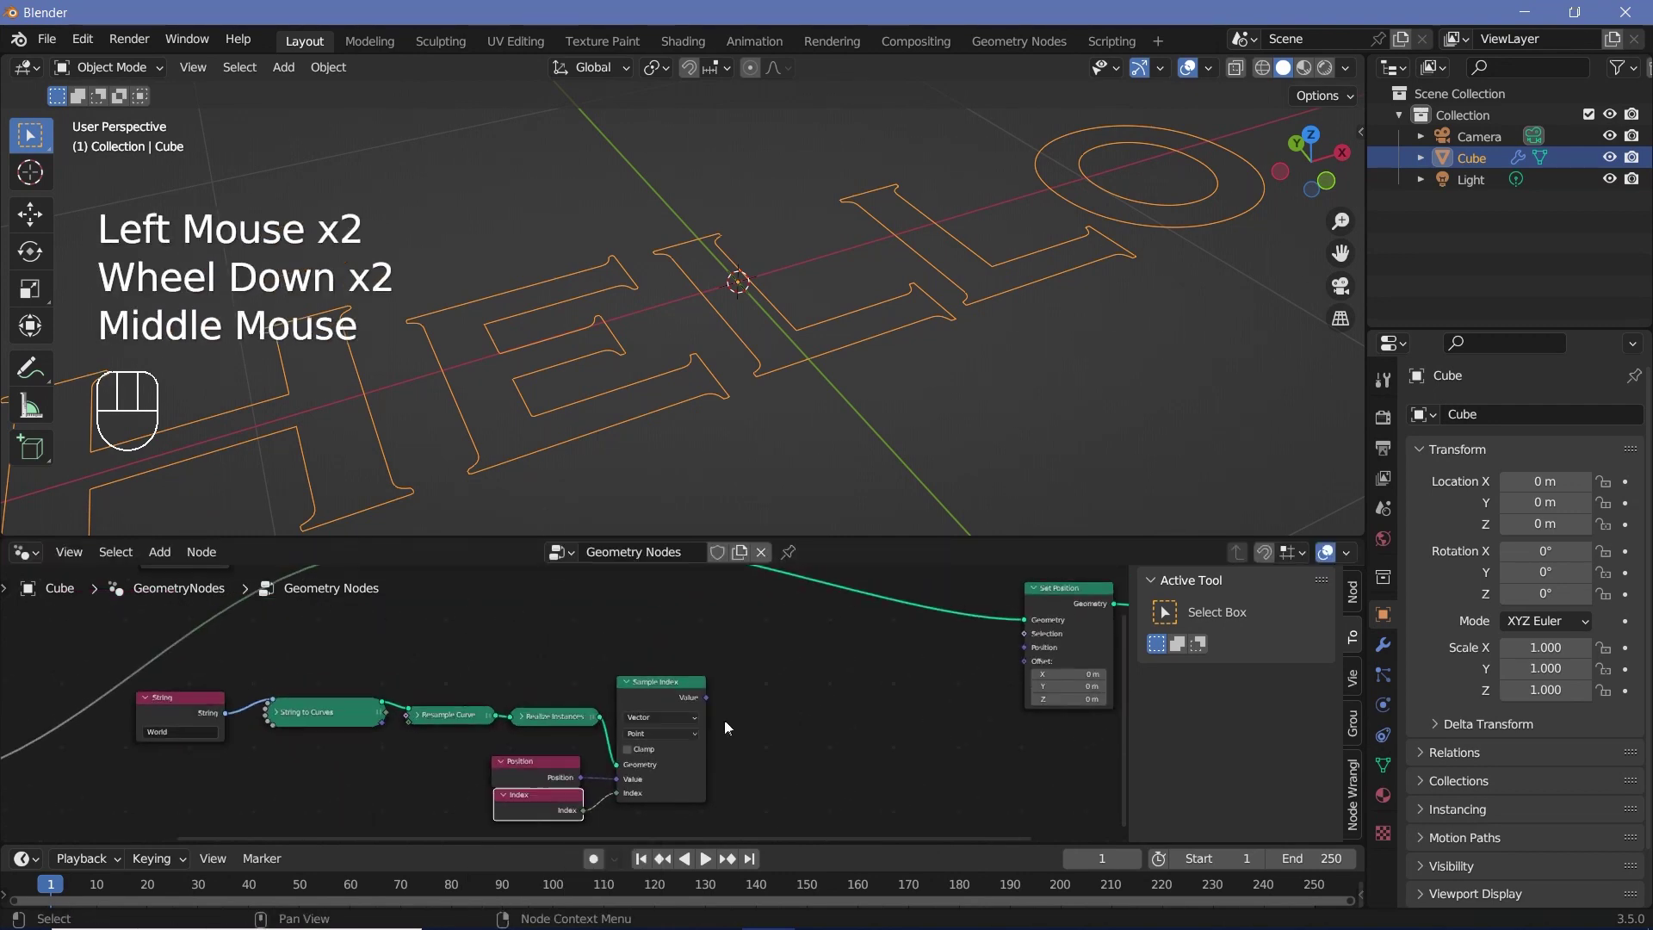
left_click(689, 687)
left_click(526, 766)
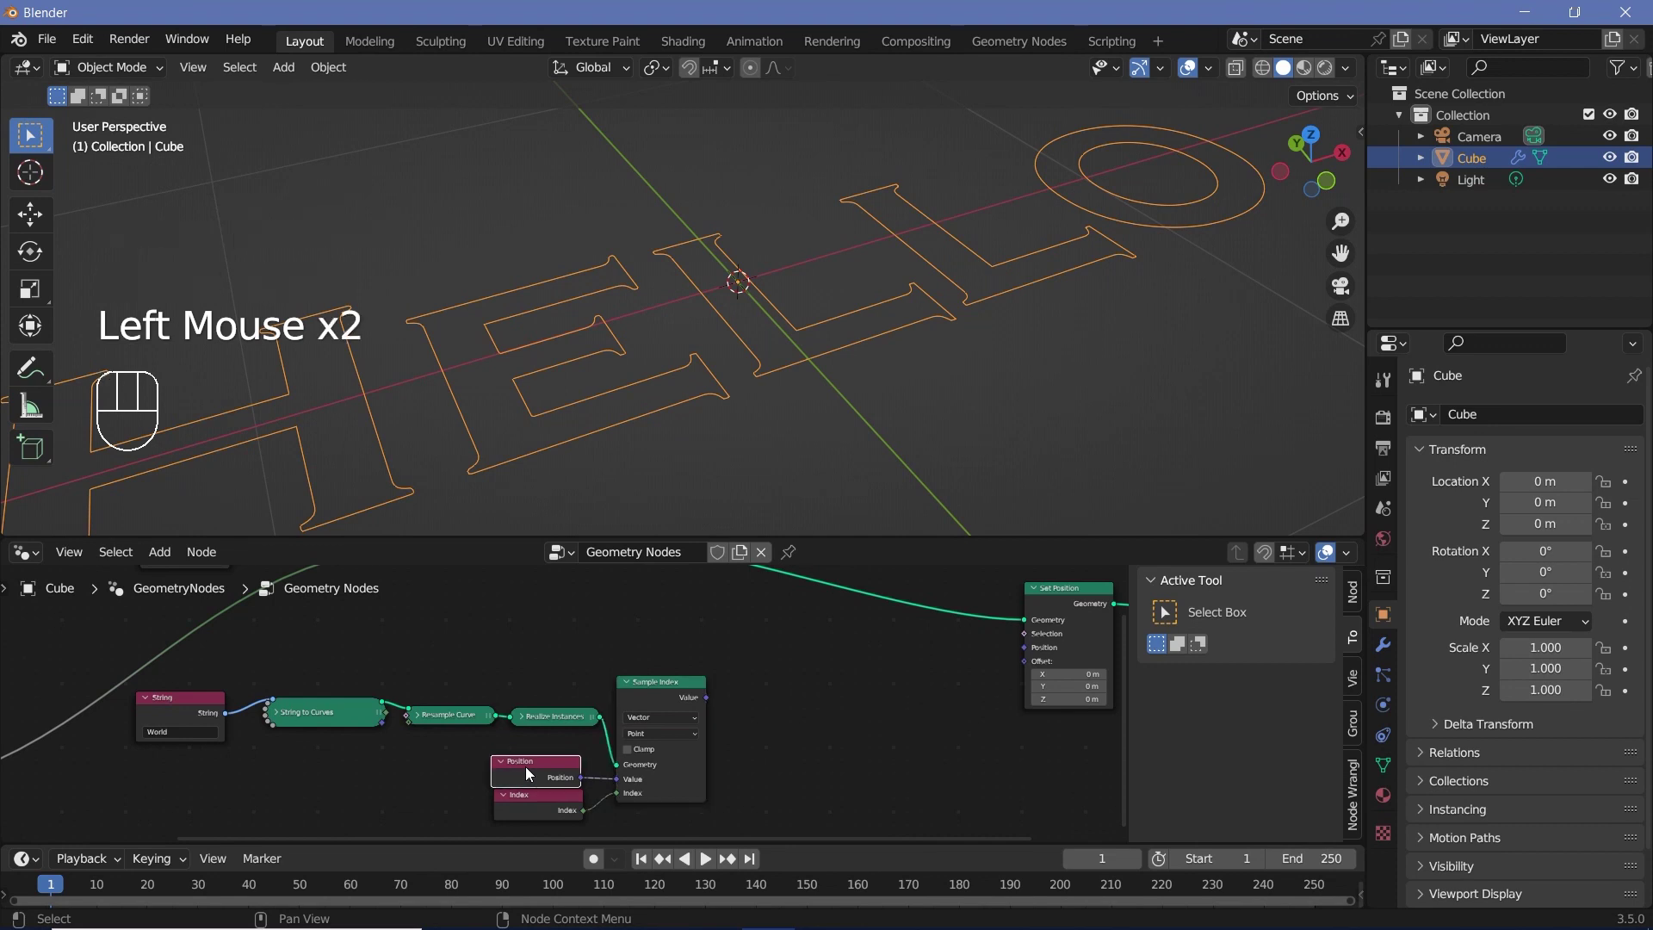
left_click(540, 801)
left_click(335, 728)
left_click_drag(706, 697, 1035, 649)
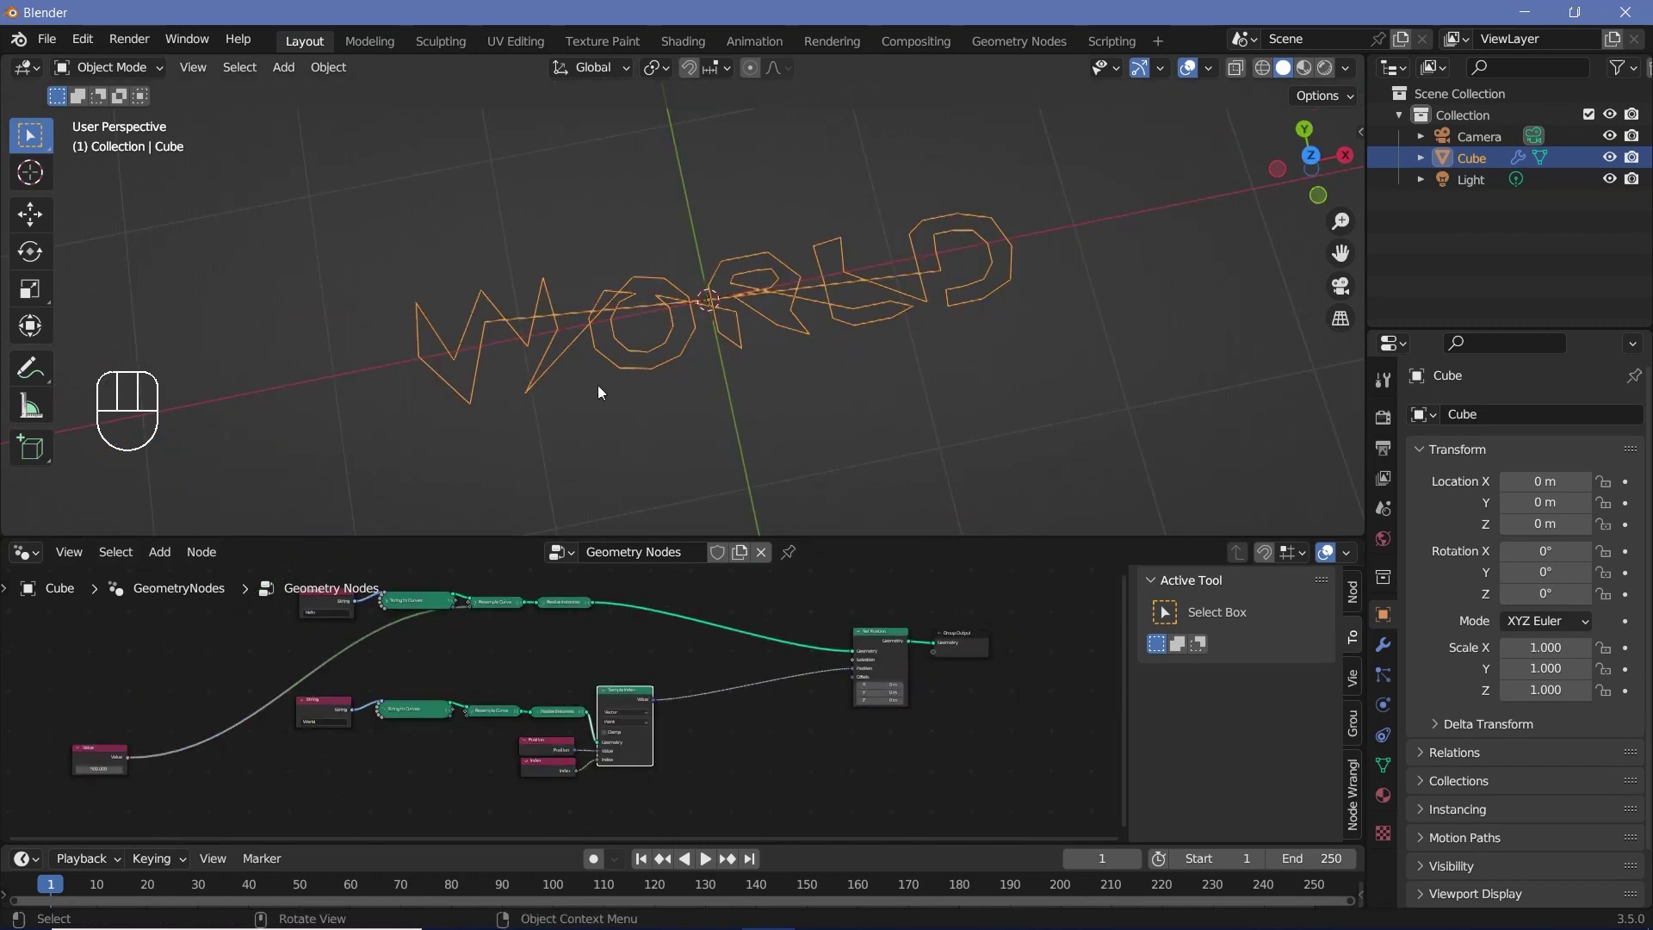
Step: Link the Value node to the Count input of the World chain's Resample Curve node
scroll(600, 393, "up", 2)
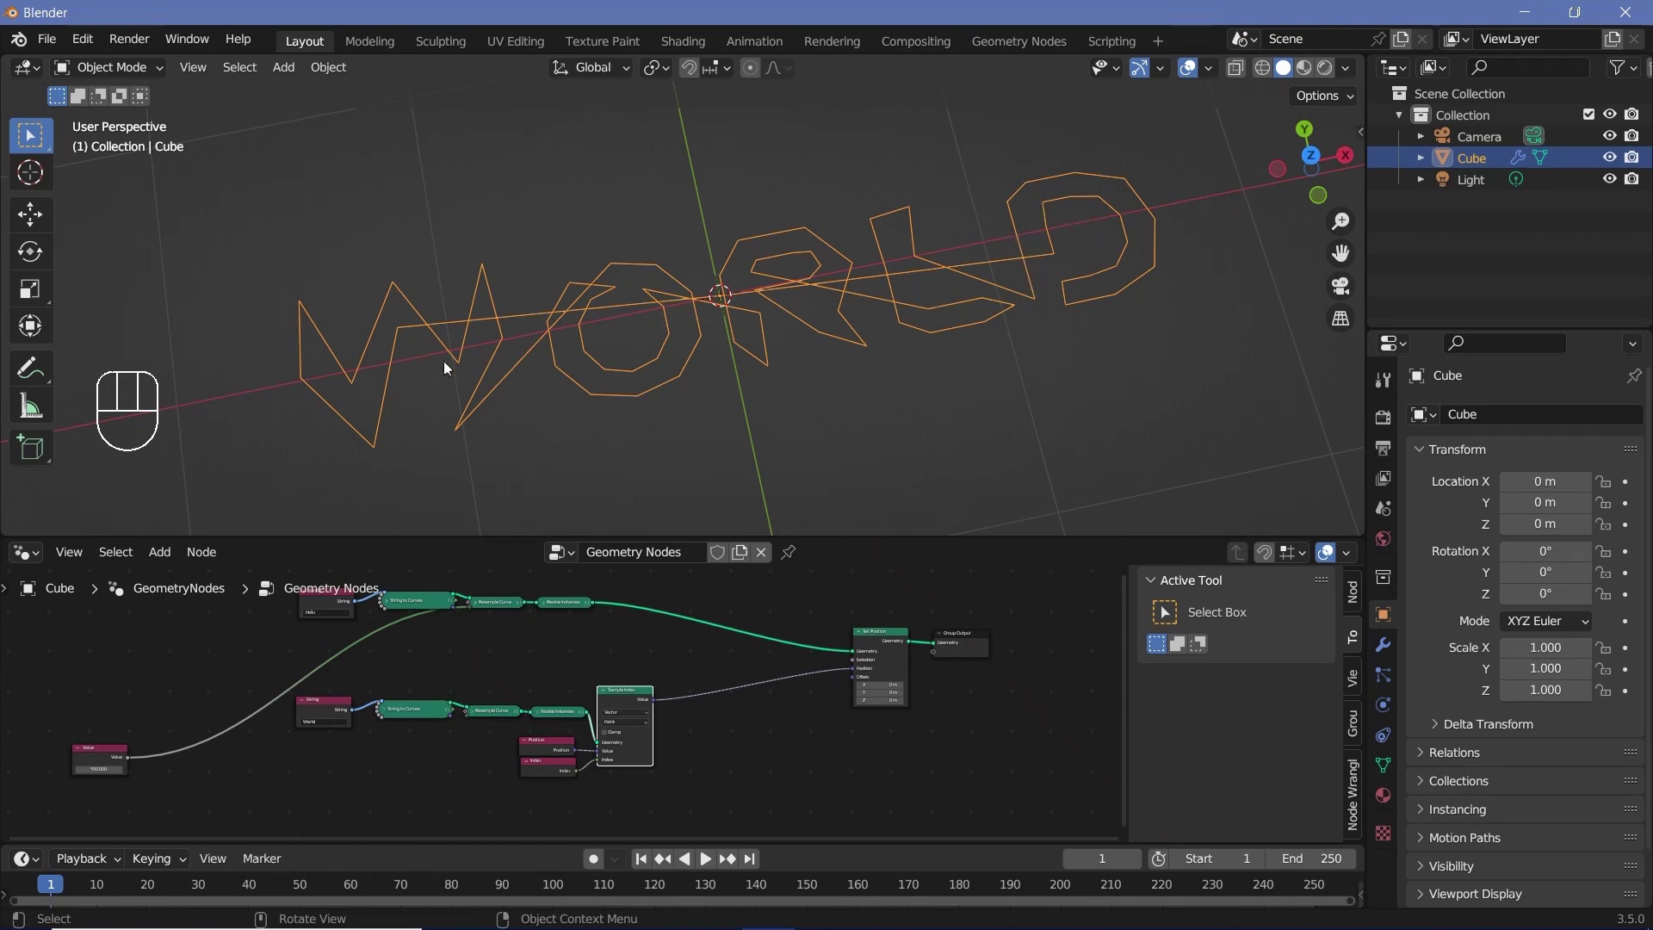
scroll(341, 659, "up", 2)
middle_click_drag(341, 660, 565, 576)
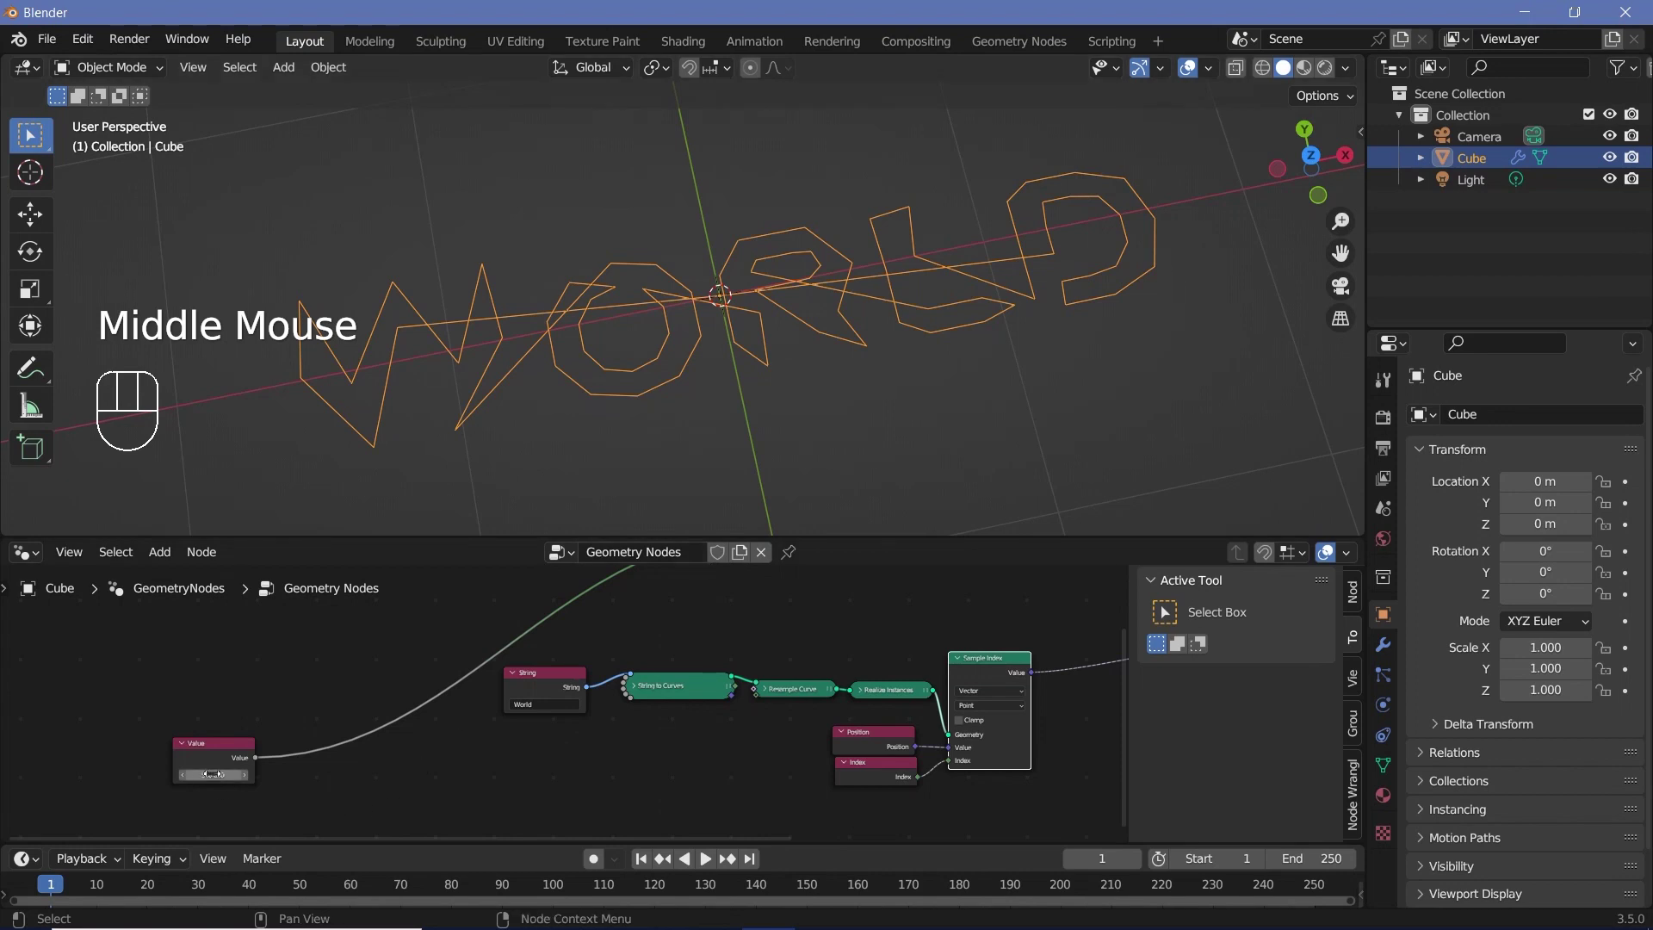
left_click(218, 741)
left_click_drag(256, 756, 758, 696)
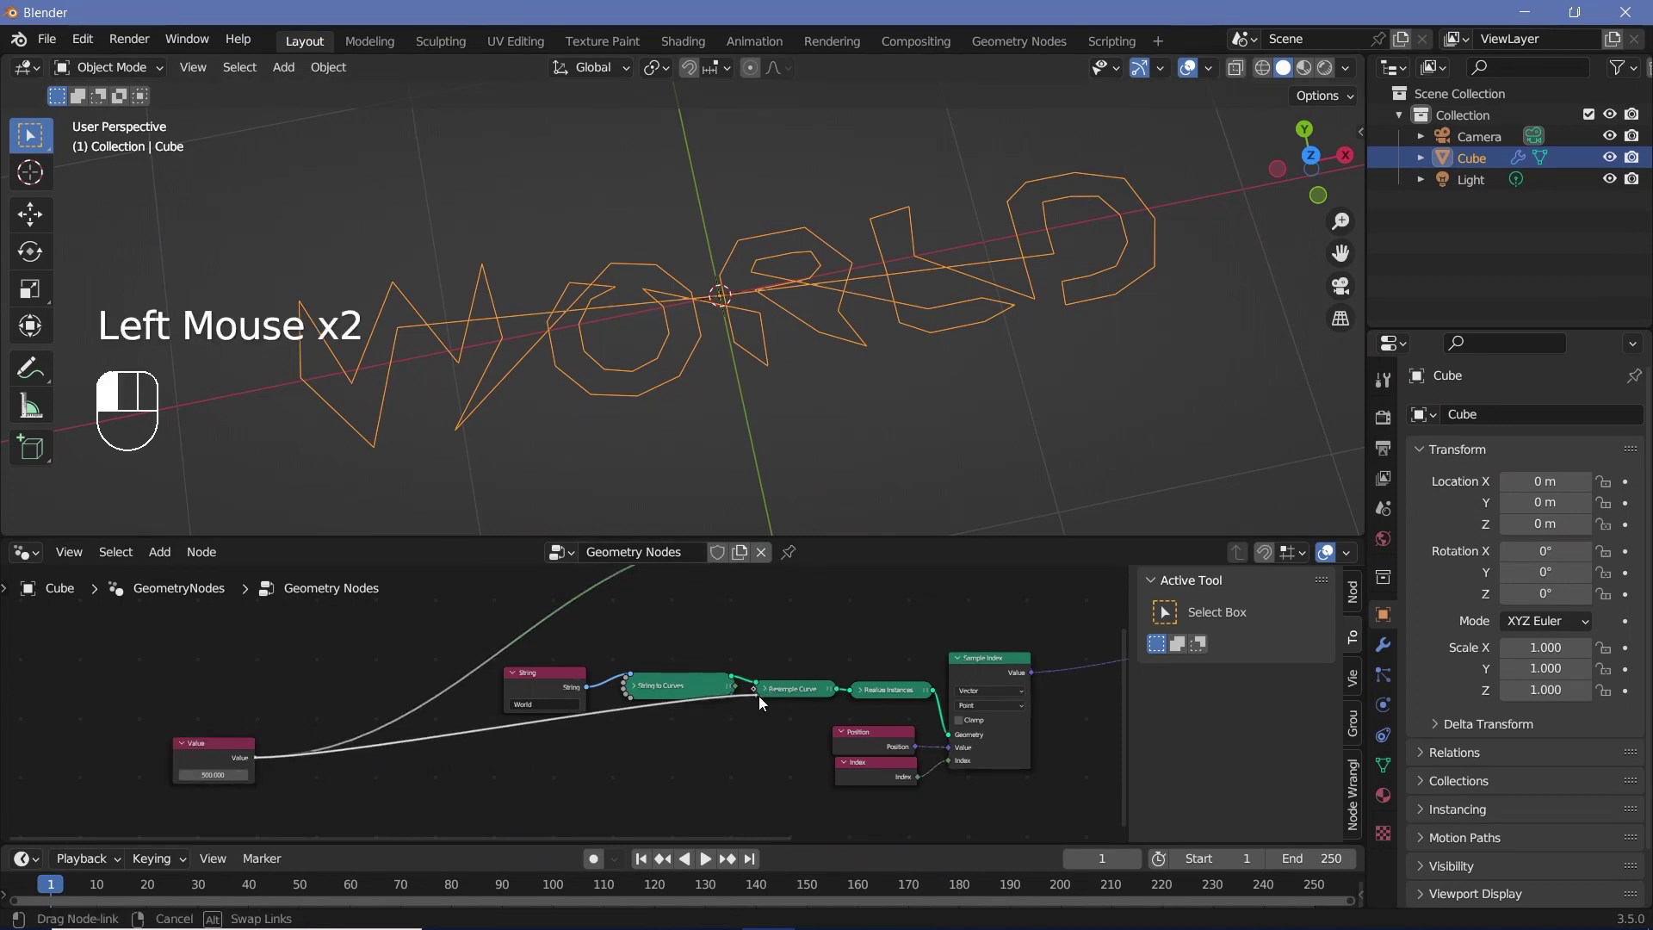
Step: Unlink the Sample Index value from the Set Position node's Position input to preview the plain Hello text
scroll(990, 431, "down", 2)
scroll(1112, 389, "up", 2)
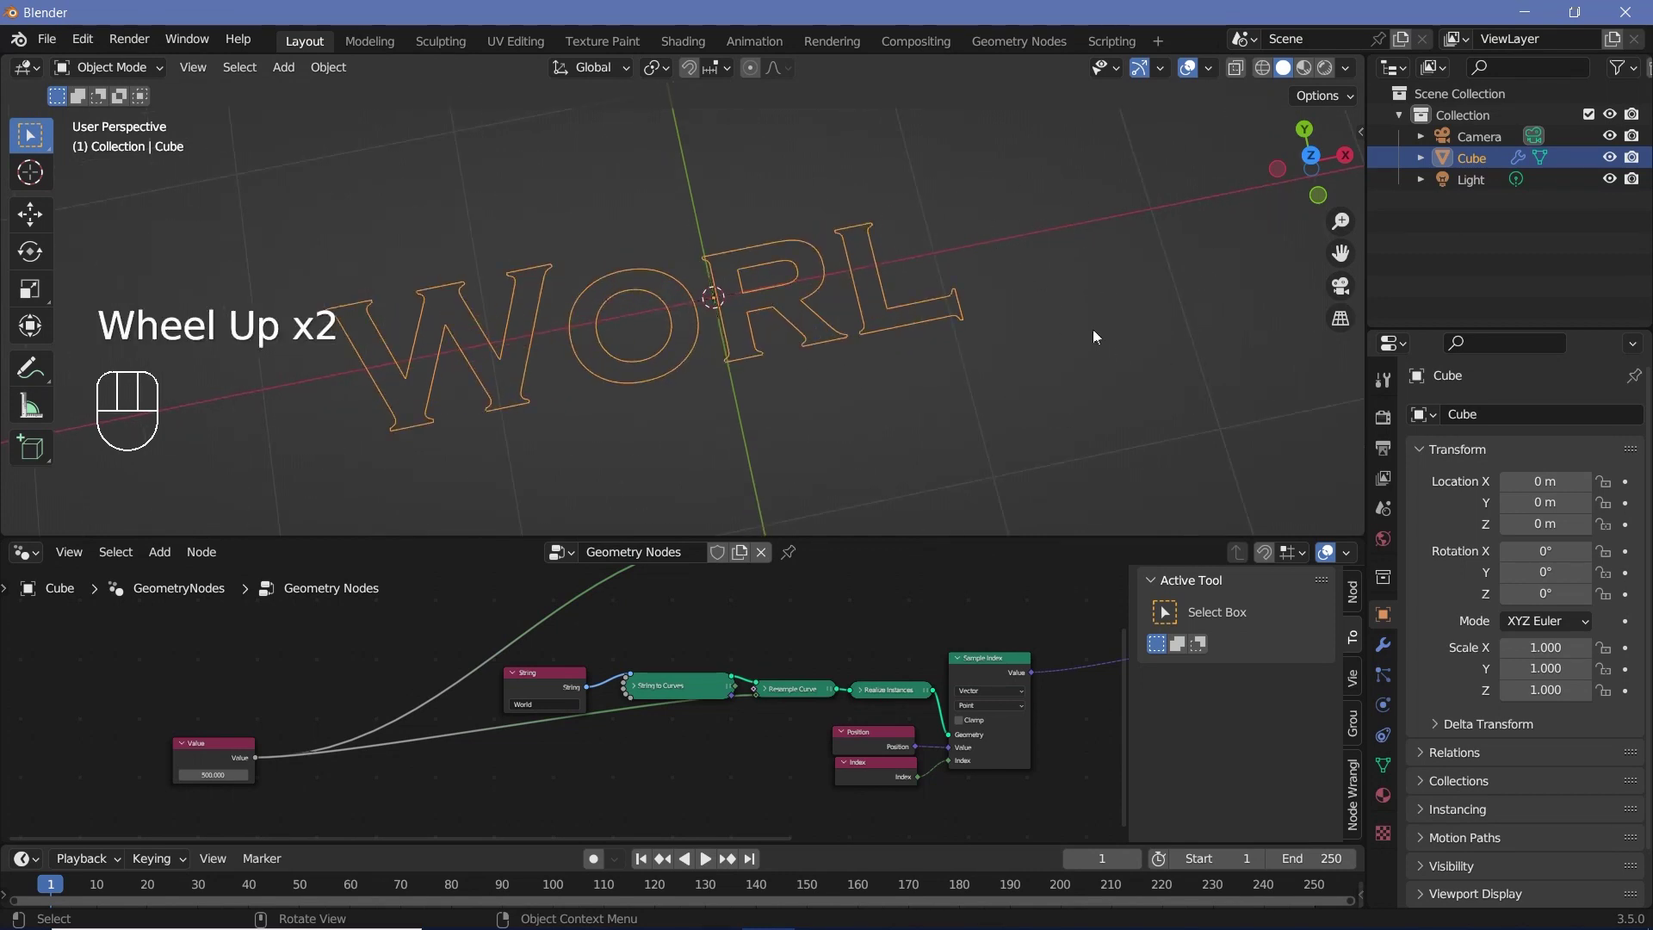
scroll(663, 622, "down", 2)
middle_click_drag(663, 622, 579, 655)
scroll(579, 594, "up", 4)
scroll(579, 654, "up", 2)
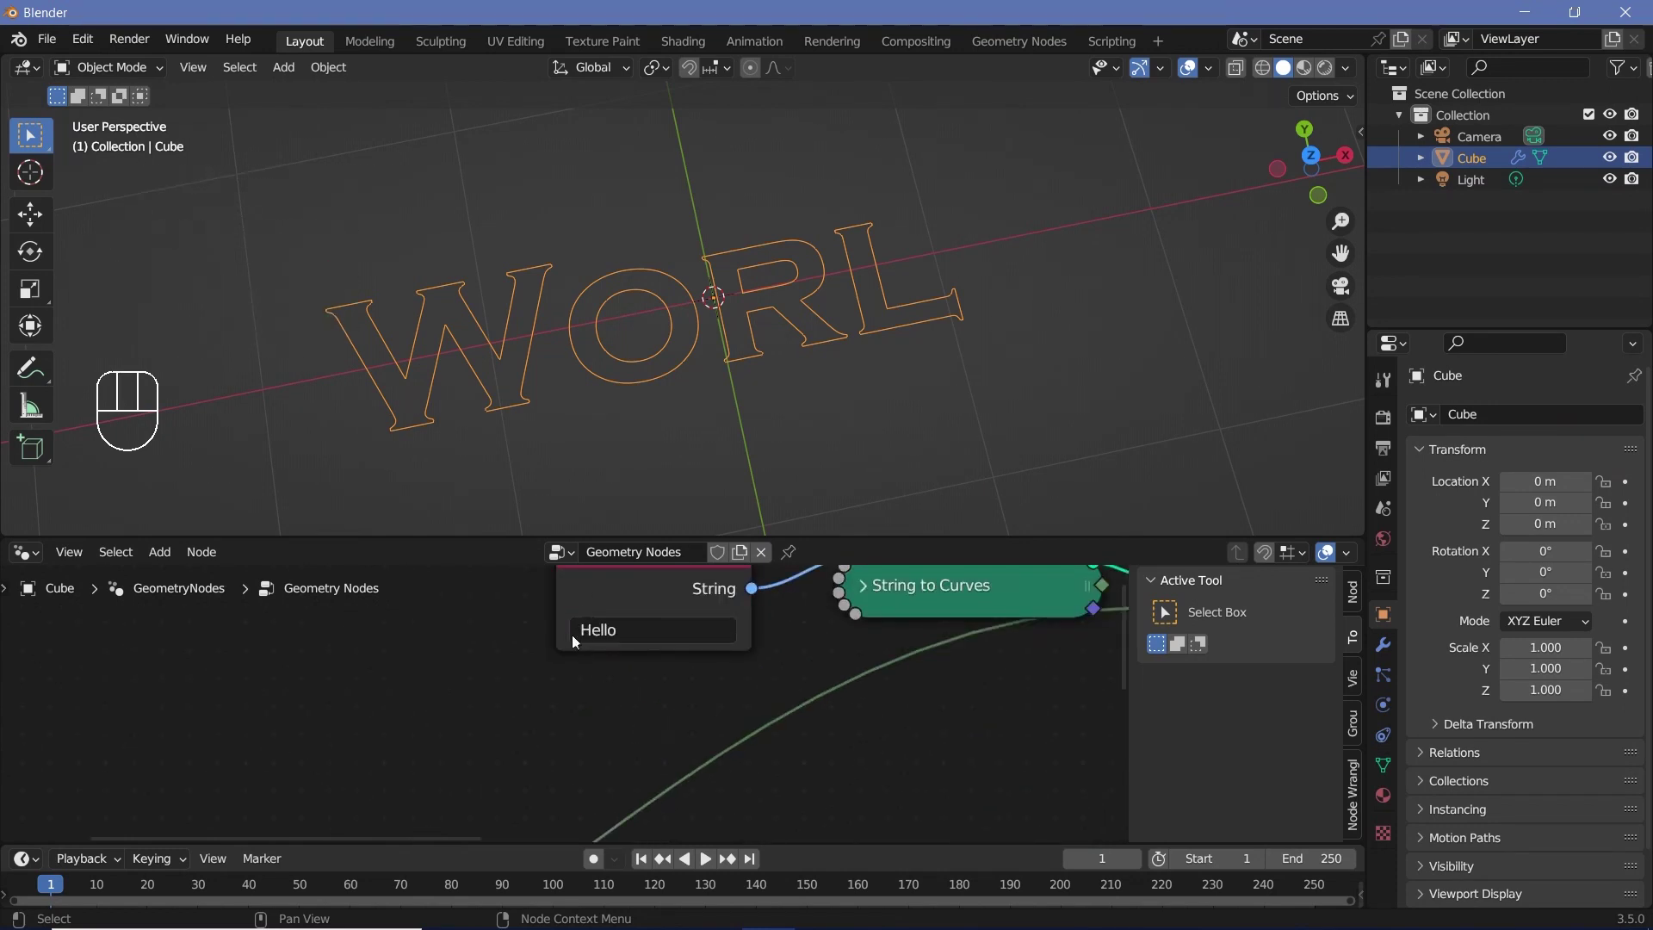
scroll(615, 667, "down", 2)
middle_click_drag(763, 701, 883, 717)
left_click_drag(881, 714, 800, 663)
middle_click_drag(494, 651, 911, 732)
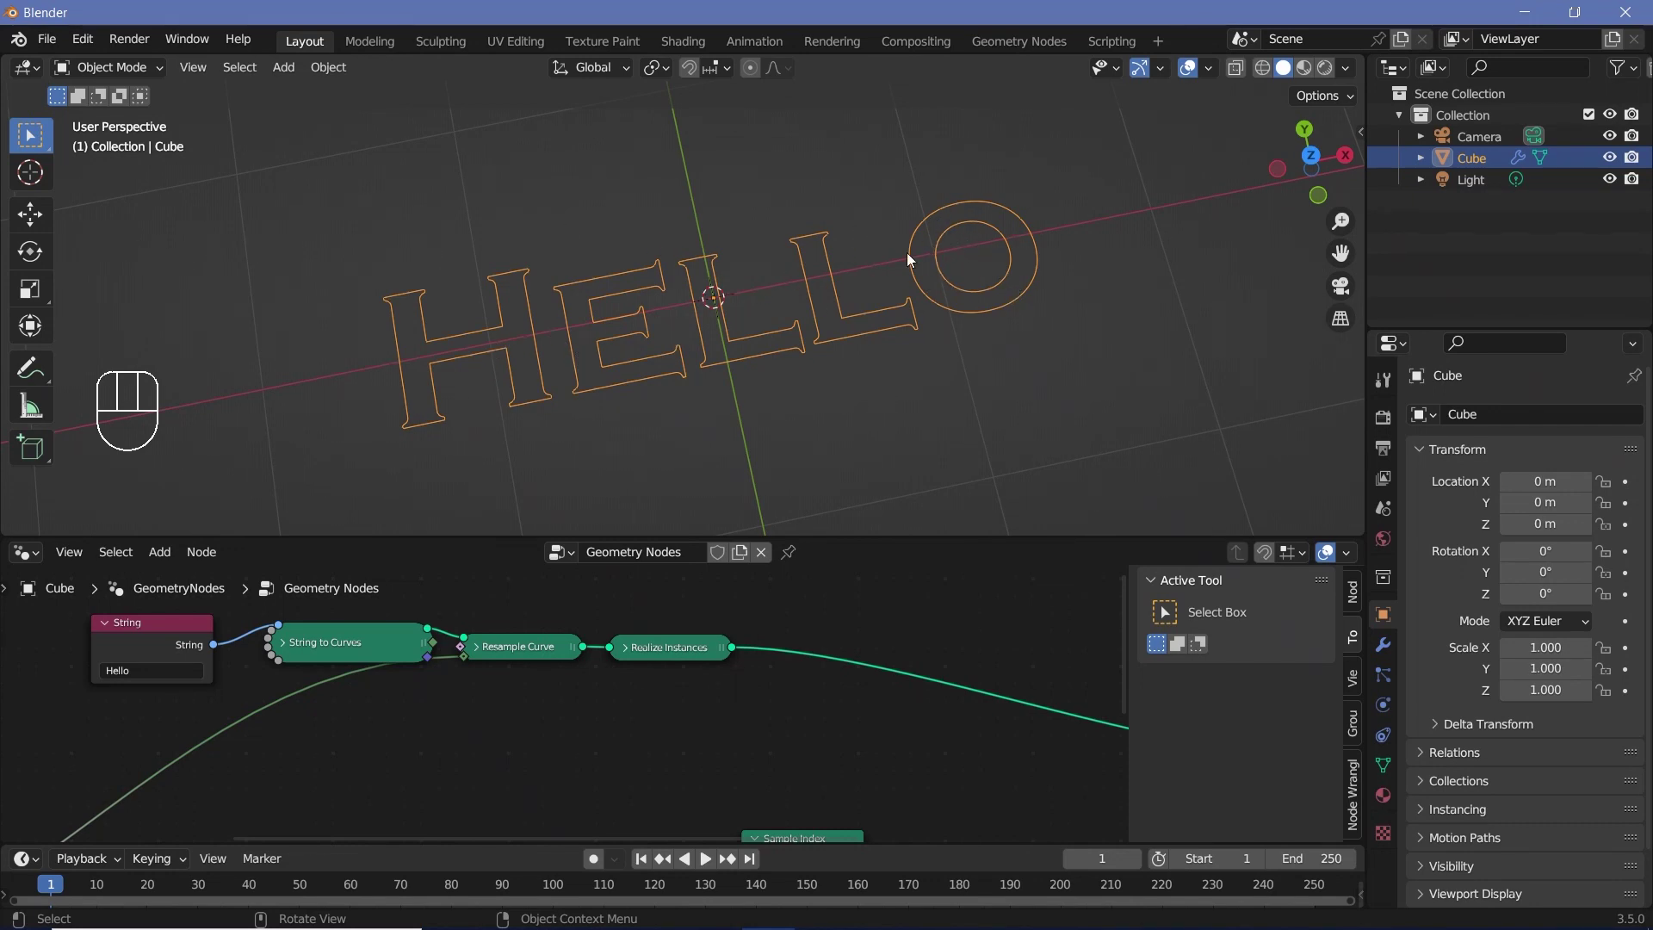
Step: Link the World chain's Realize Instances output directly to the Group Output to preview the World text
scroll(362, 688, "down", 2)
middle_click_drag(362, 689, 570, 723)
scroll(334, 675, "up", 3)
scroll(334, 675, "down", 2)
scroll(570, 723, "down", 1)
left_click_drag(563, 720, 1002, 635)
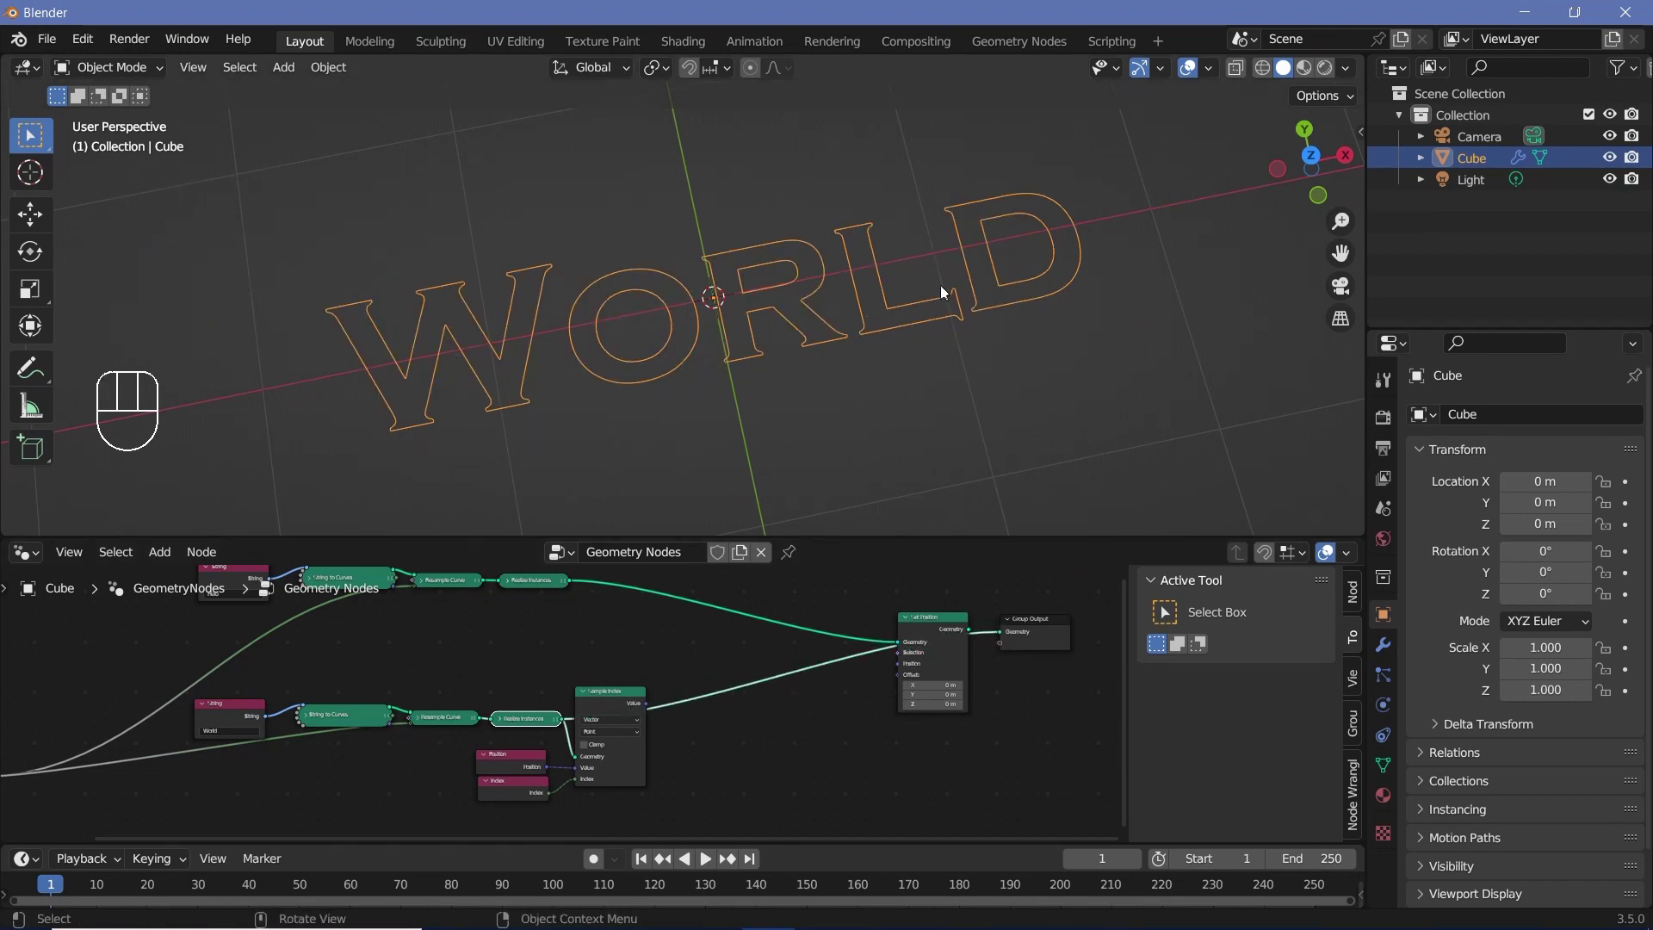
Step: Compare the World outline with the Hello chain and examine how Hello feeds the Set Position node
left_click(995, 257)
middle_click_drag(312, 679, 415, 730)
scroll(387, 694, "up", 1)
left_click(358, 658)
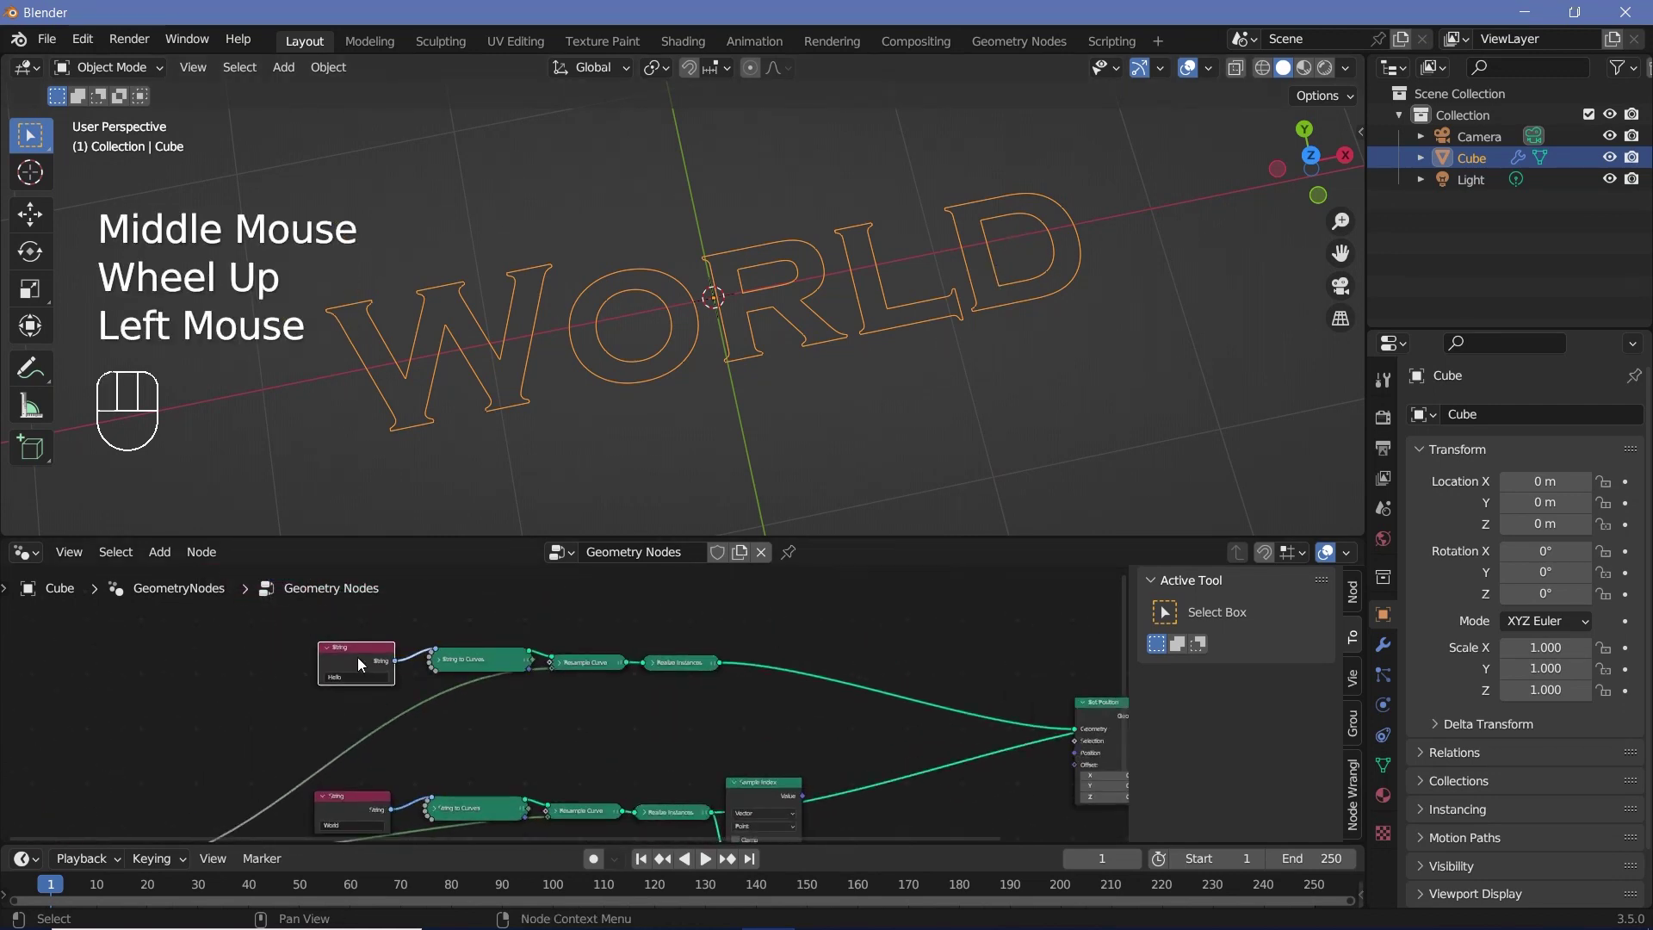
middle_click_drag(1086, 731, 882, 686)
left_click(896, 669)
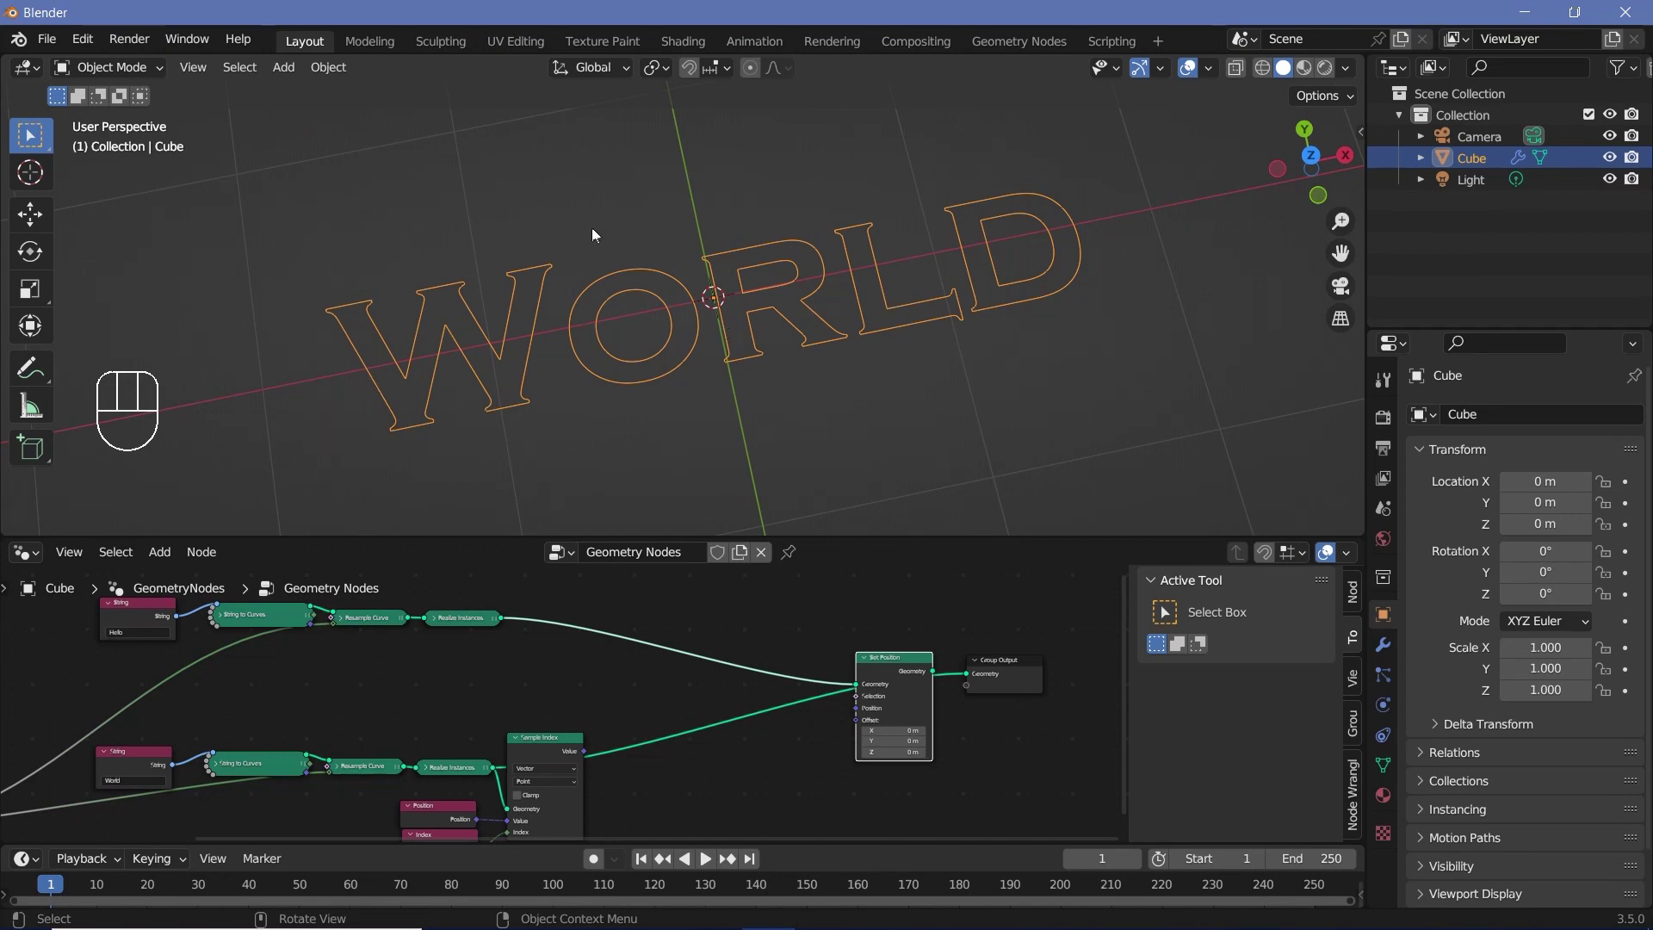
middle_click_drag(482, 710, 717, 737)
scroll(460, 757, "down", 2)
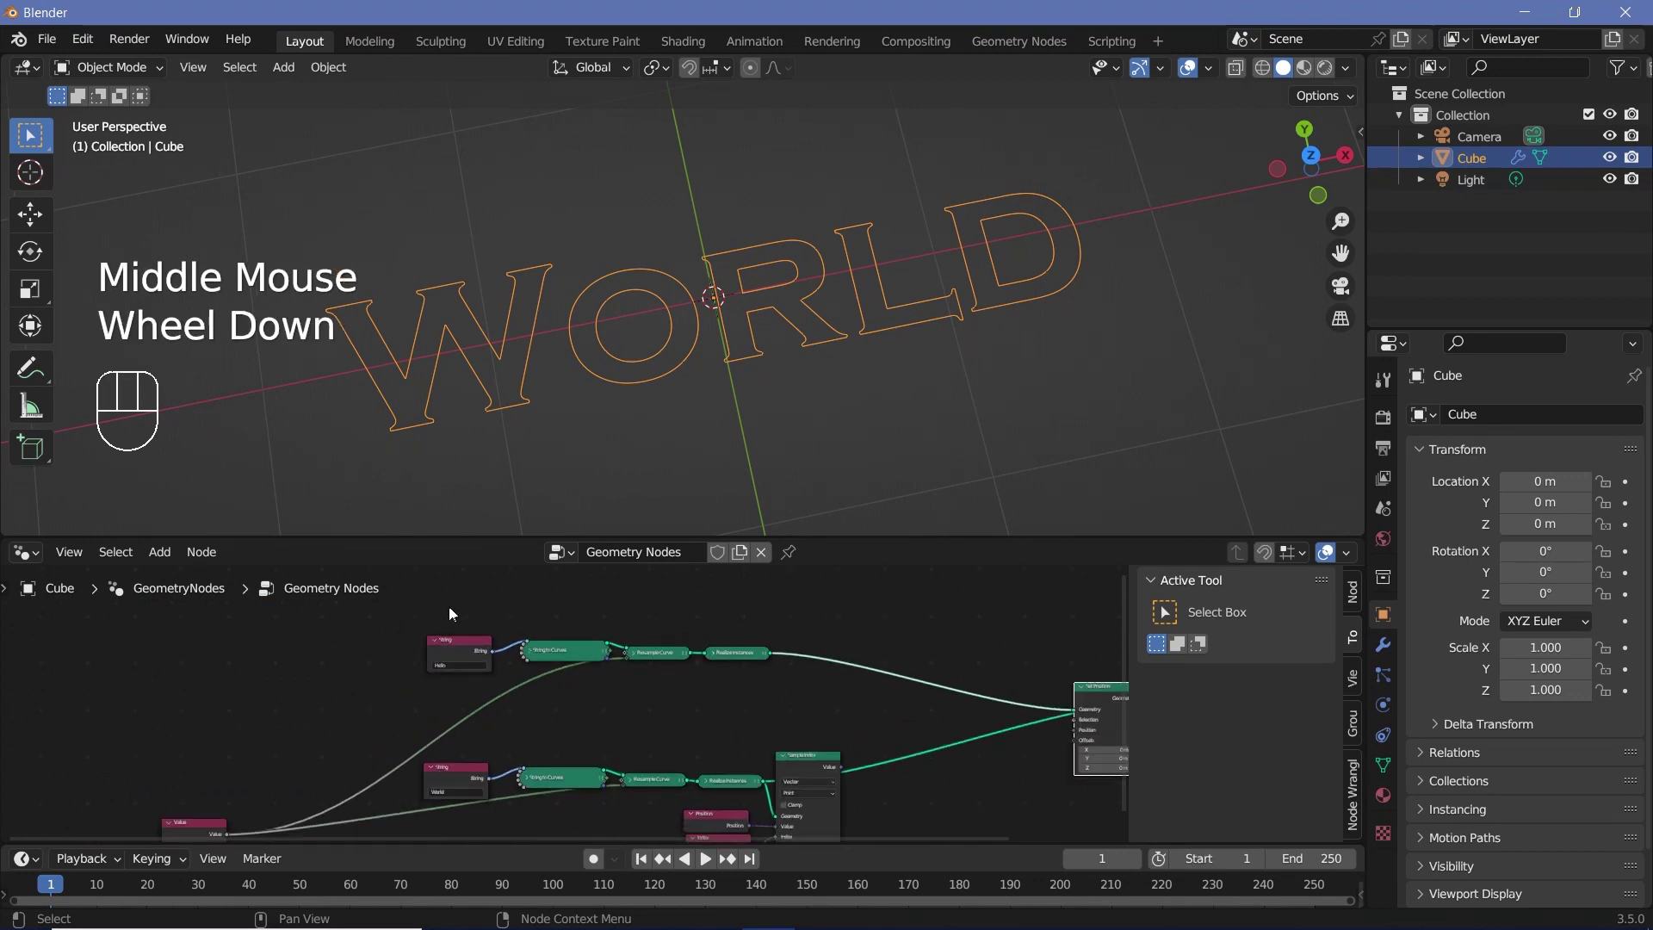
Step: Duplicate the Hello chain from String through Realize Instances and place the copy above the original
left_click_drag(427, 618, 748, 688)
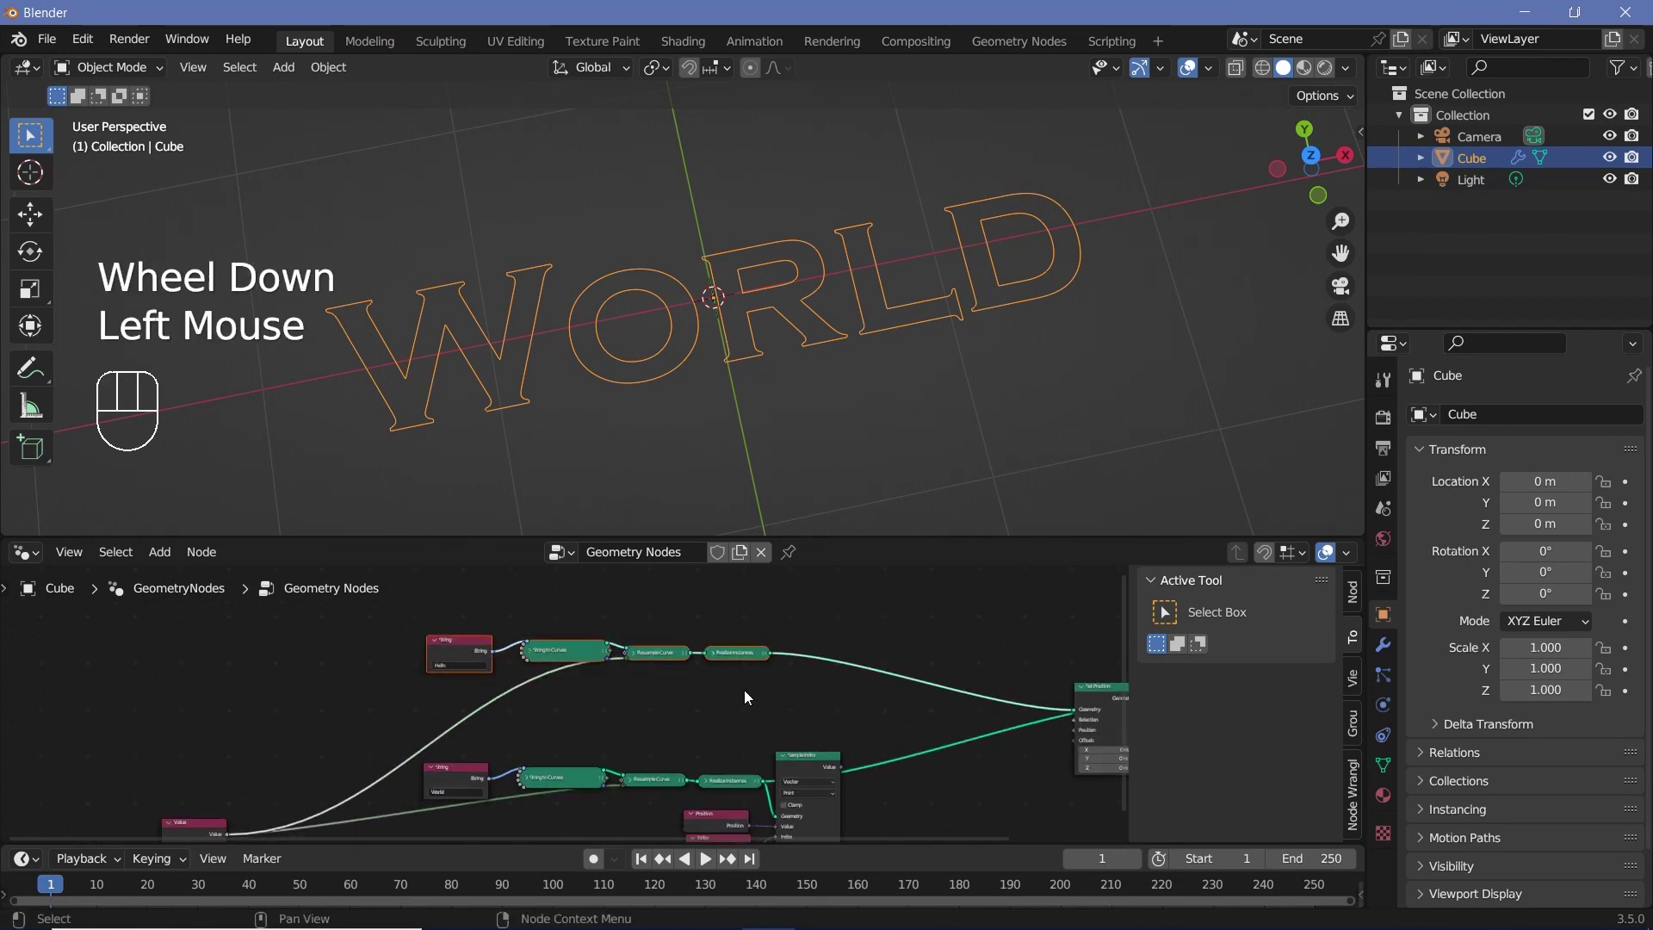
key("shift+d")
scroll(752, 628, "up", 3)
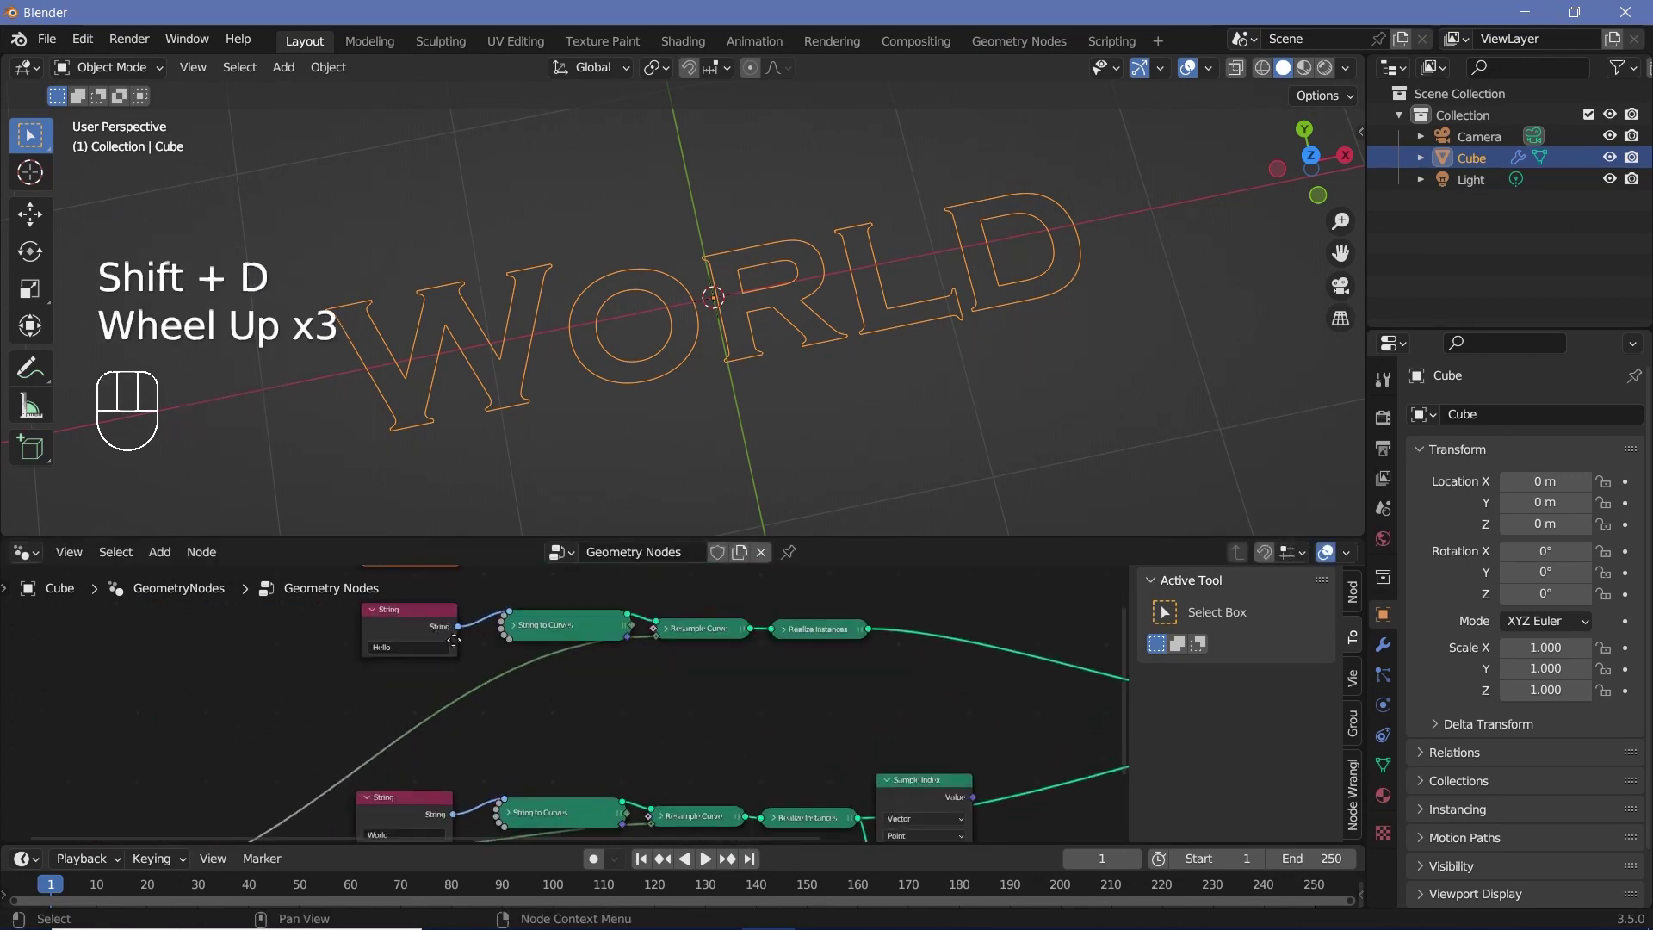
middle_click_drag(440, 629, 561, 706)
scroll(562, 706, "up", 2)
Step: Set the text of the duplicated chain's String node to World
left_click(568, 637)
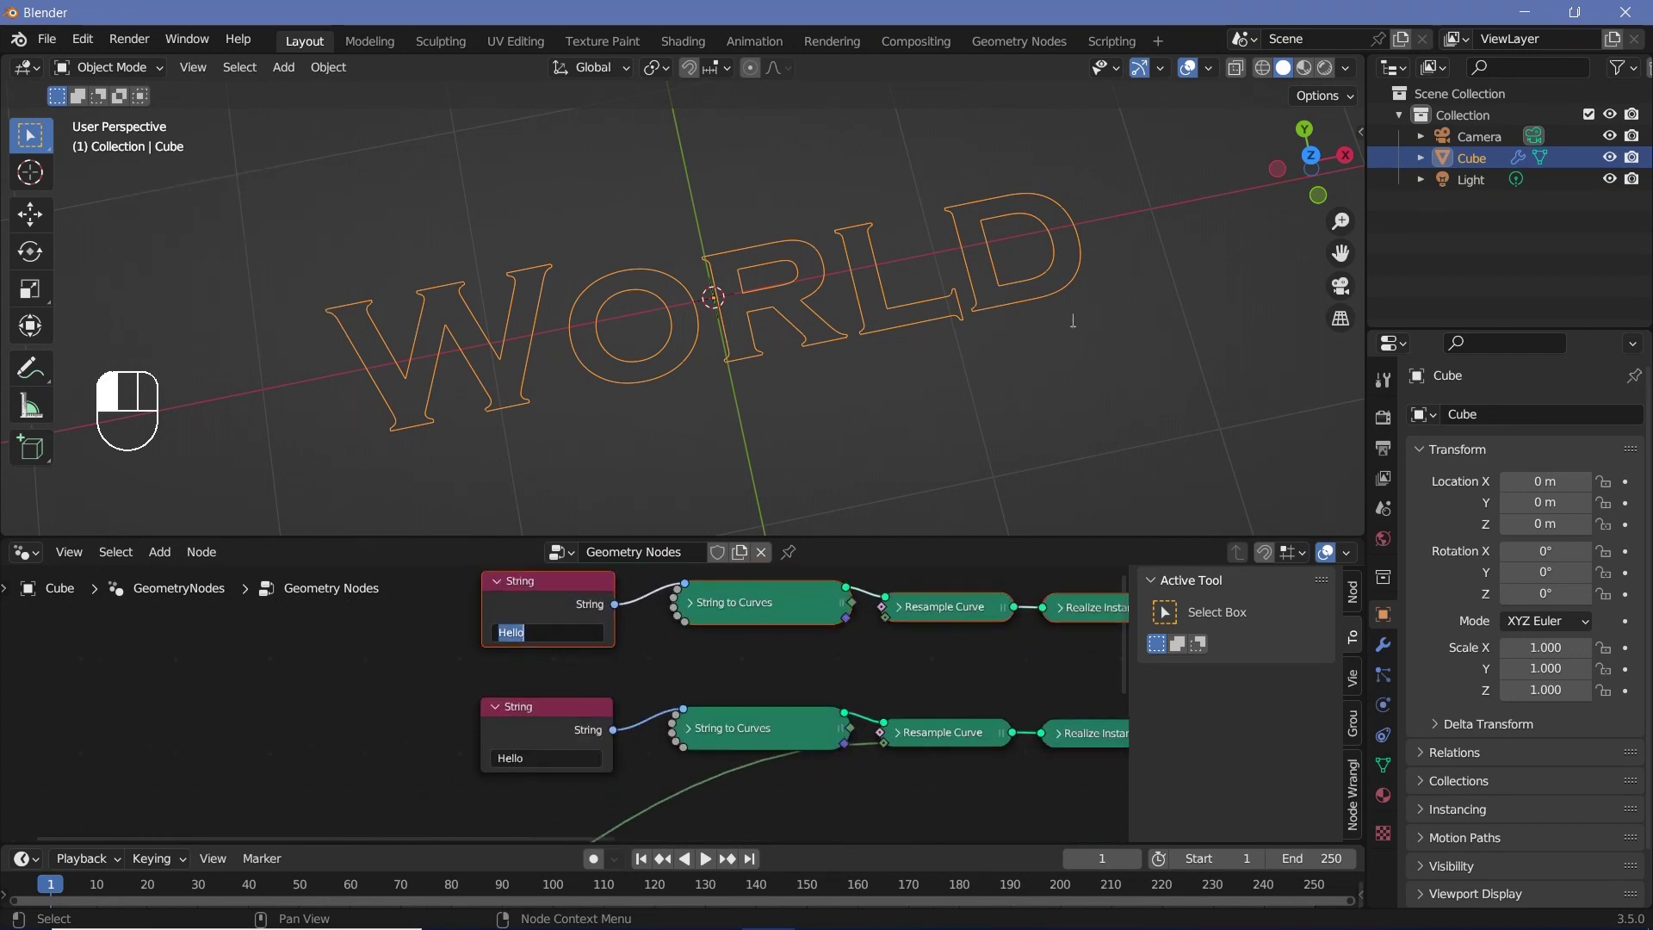
left_click(837, 330)
scroll(664, 733, "down", 2)
middle_click_drag(664, 734, 559, 680)
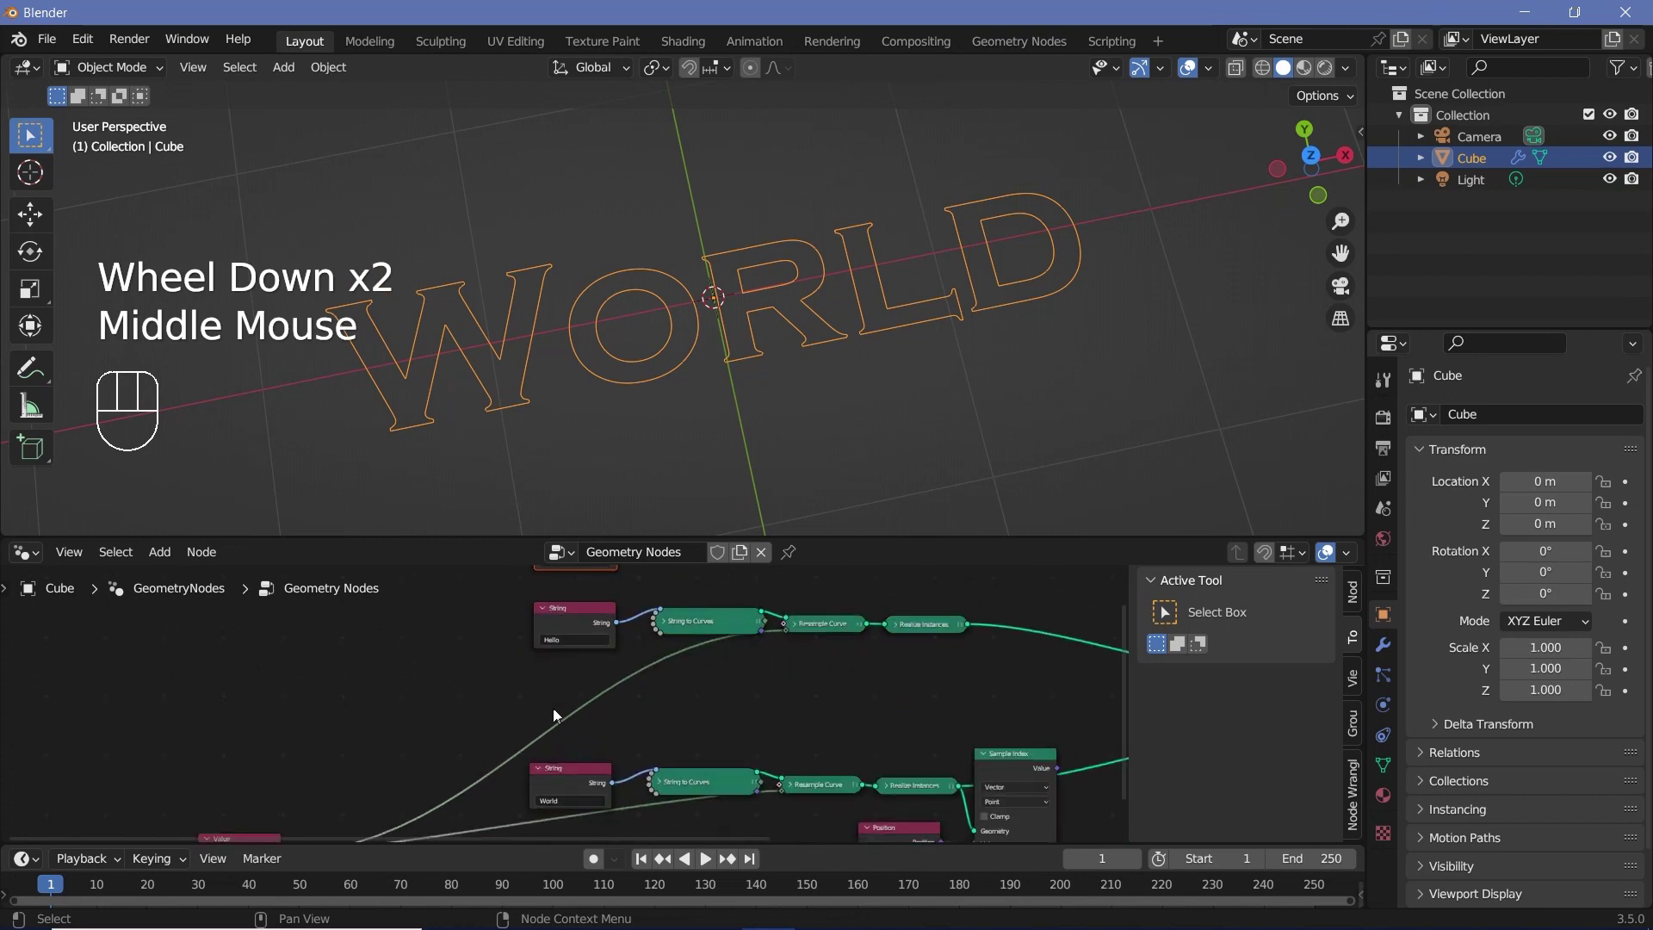
left_click(554, 778)
scroll(637, 760, "down", 3)
middle_click_drag(564, 821, 608, 702)
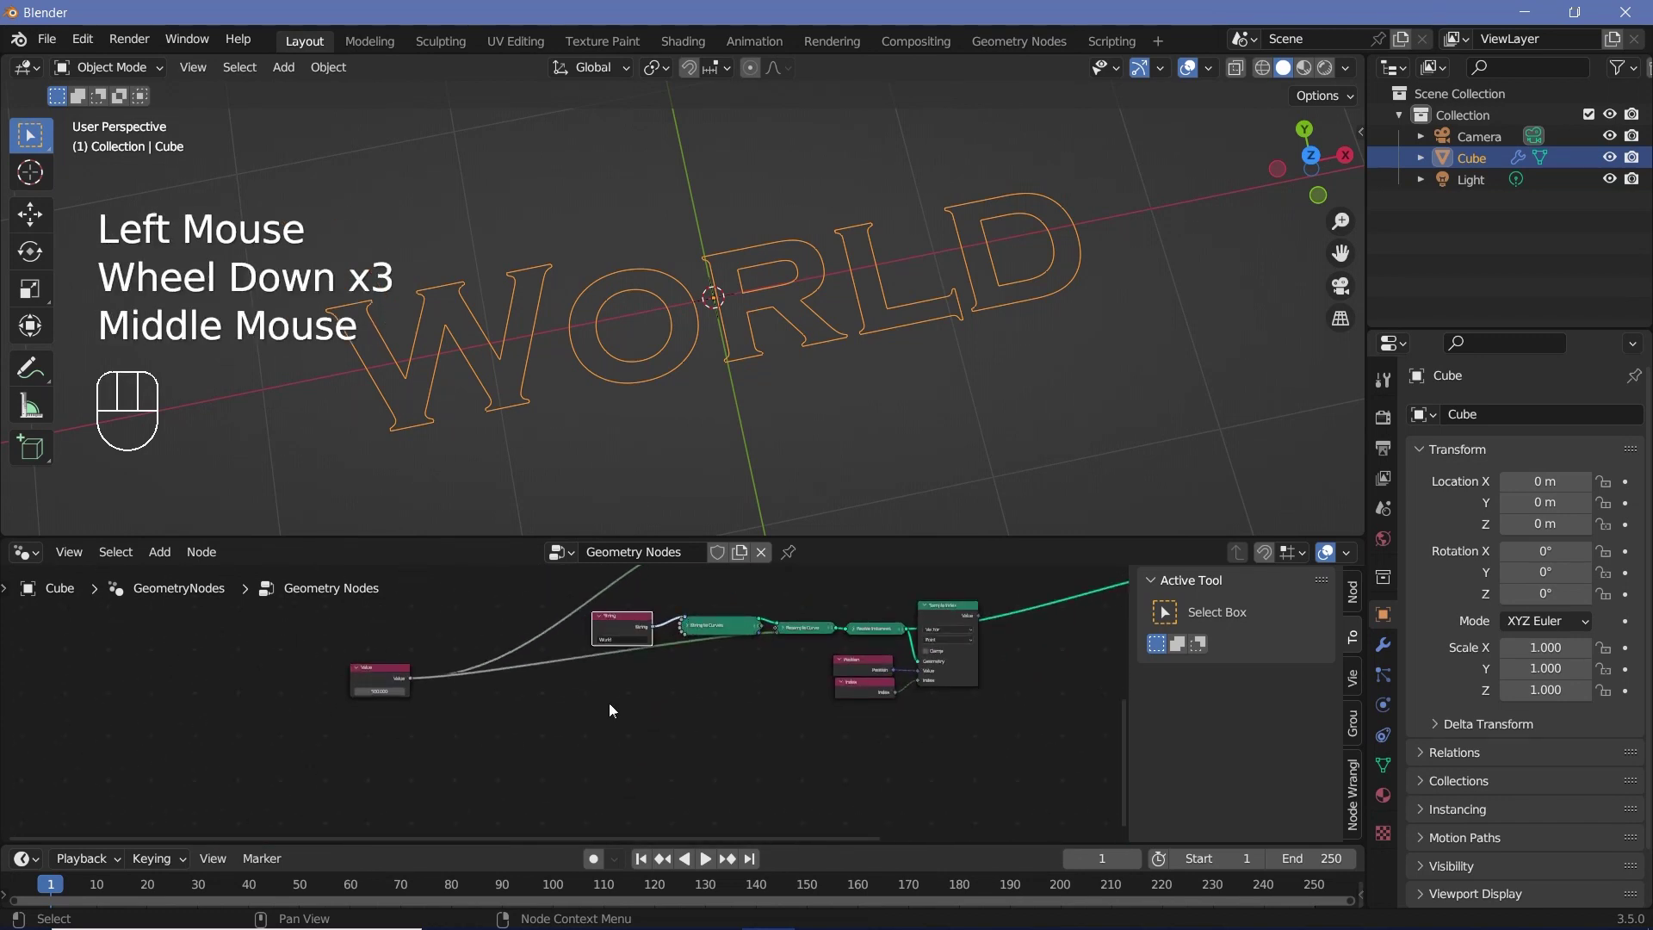
scroll(611, 642, "up", 3)
scroll(629, 675, "up", 1)
middle_click_drag(611, 642, 663, 718)
scroll(637, 639, "up", 1)
left_click(638, 639)
left_click(720, 665)
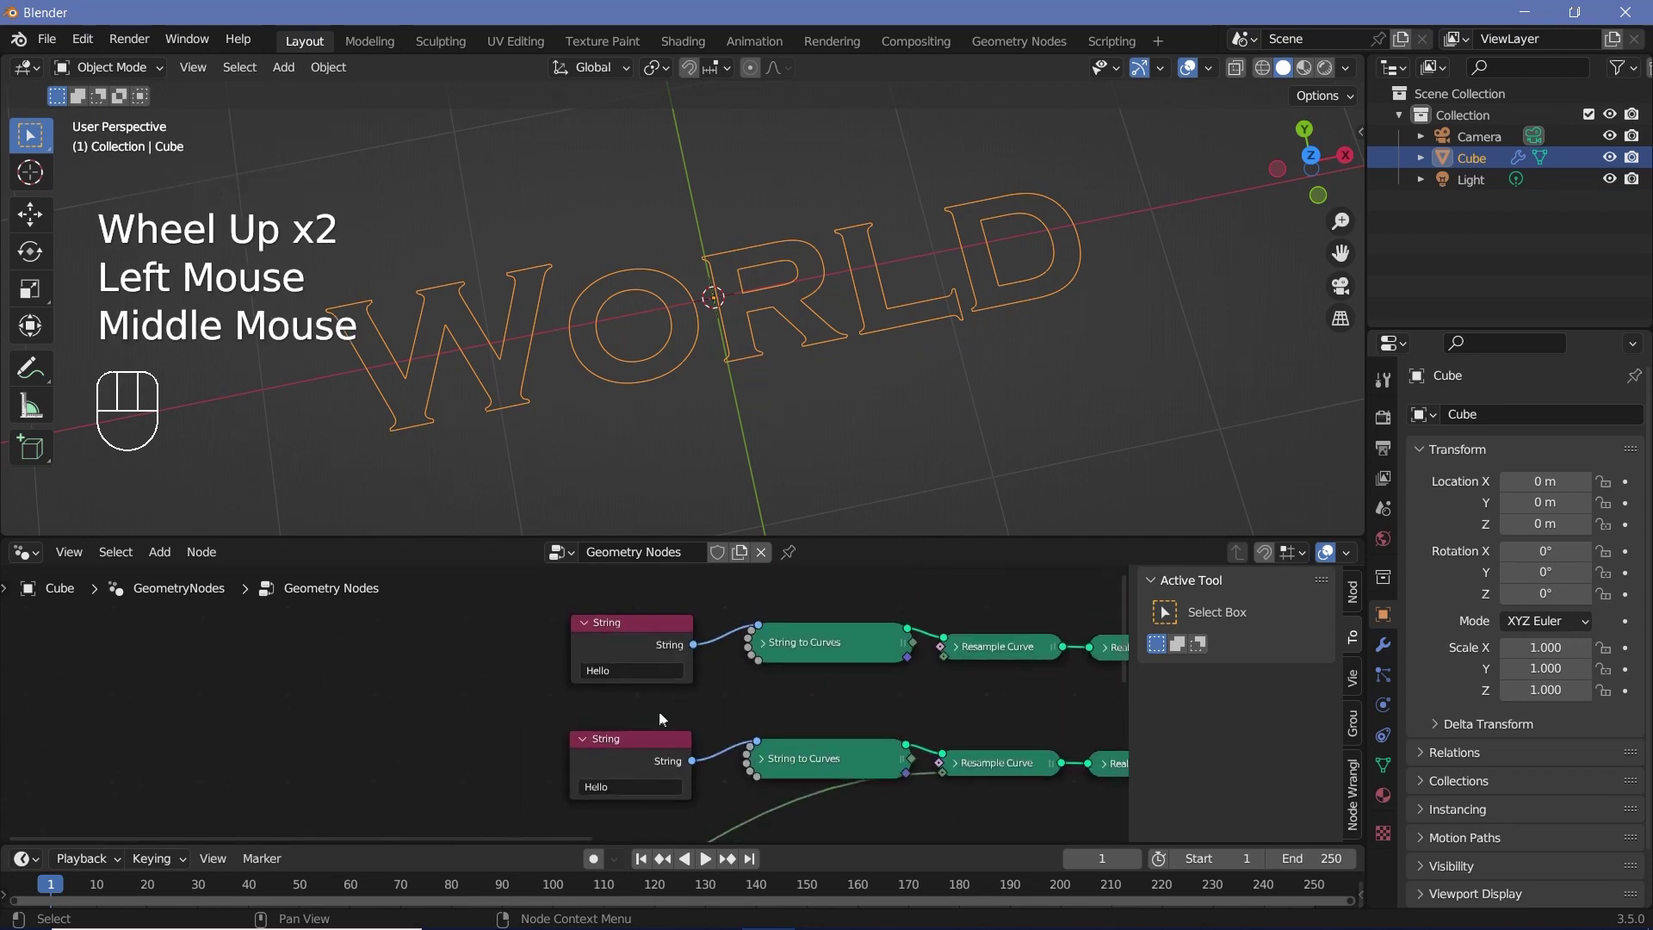
left_click(637, 664)
type("World")
key("Return")
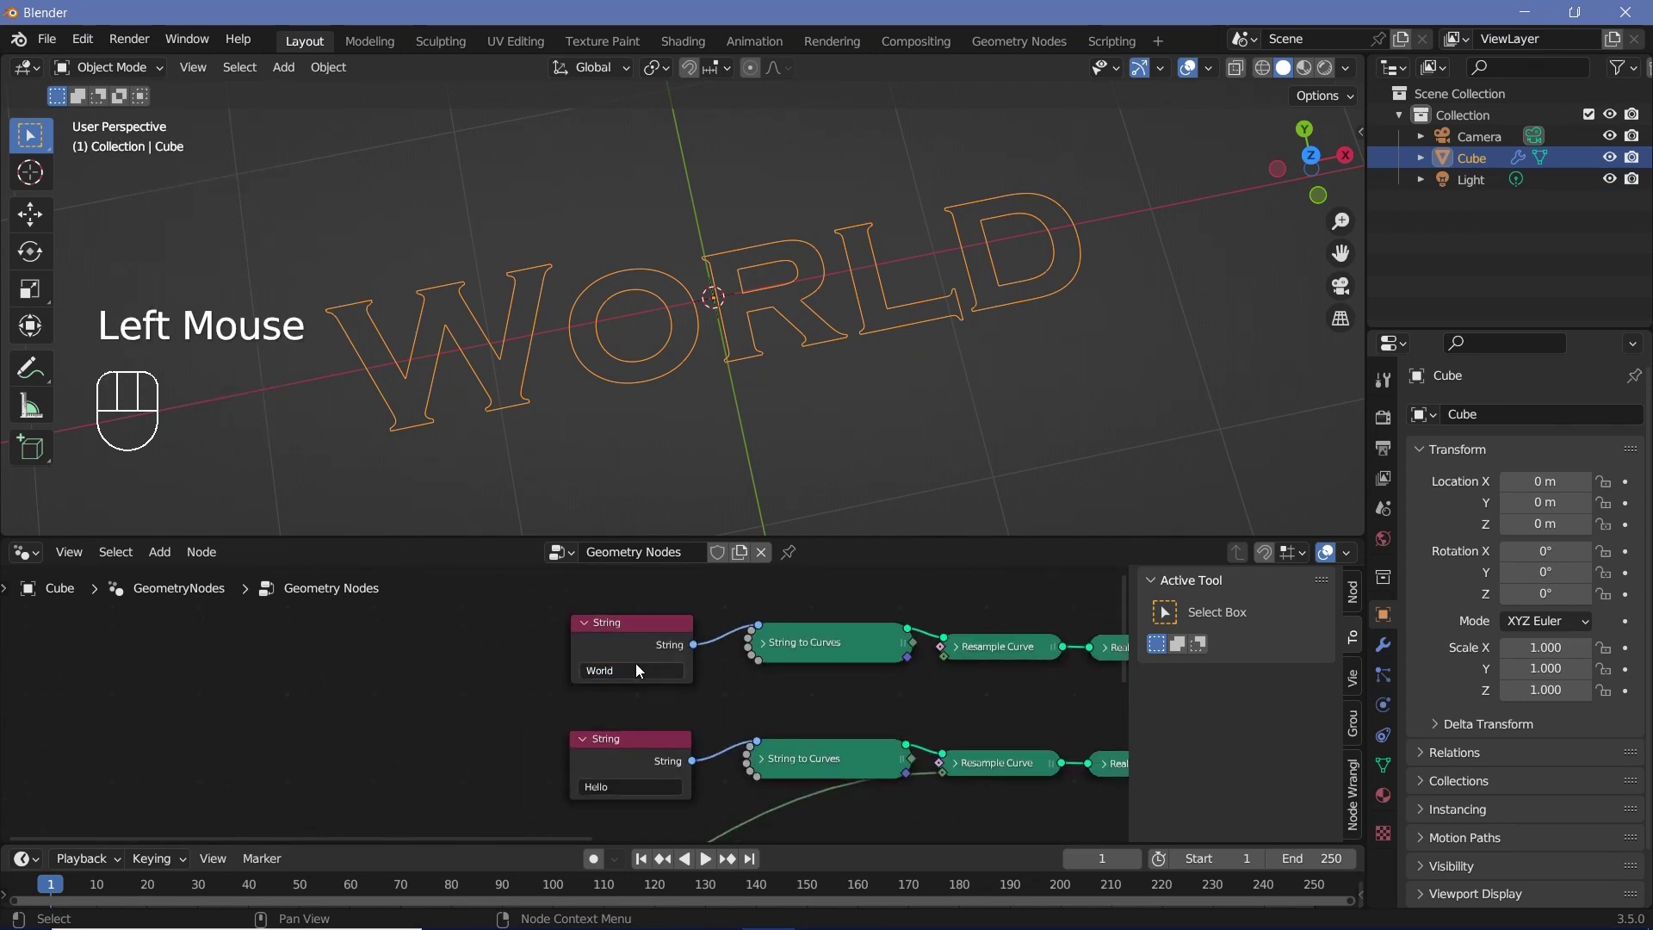
Step: Replace the duplicated String node's text with a long row of letters, ooooooooooooo
scroll(636, 663, "down", 2)
middle_click_drag(636, 663, 639, 699)
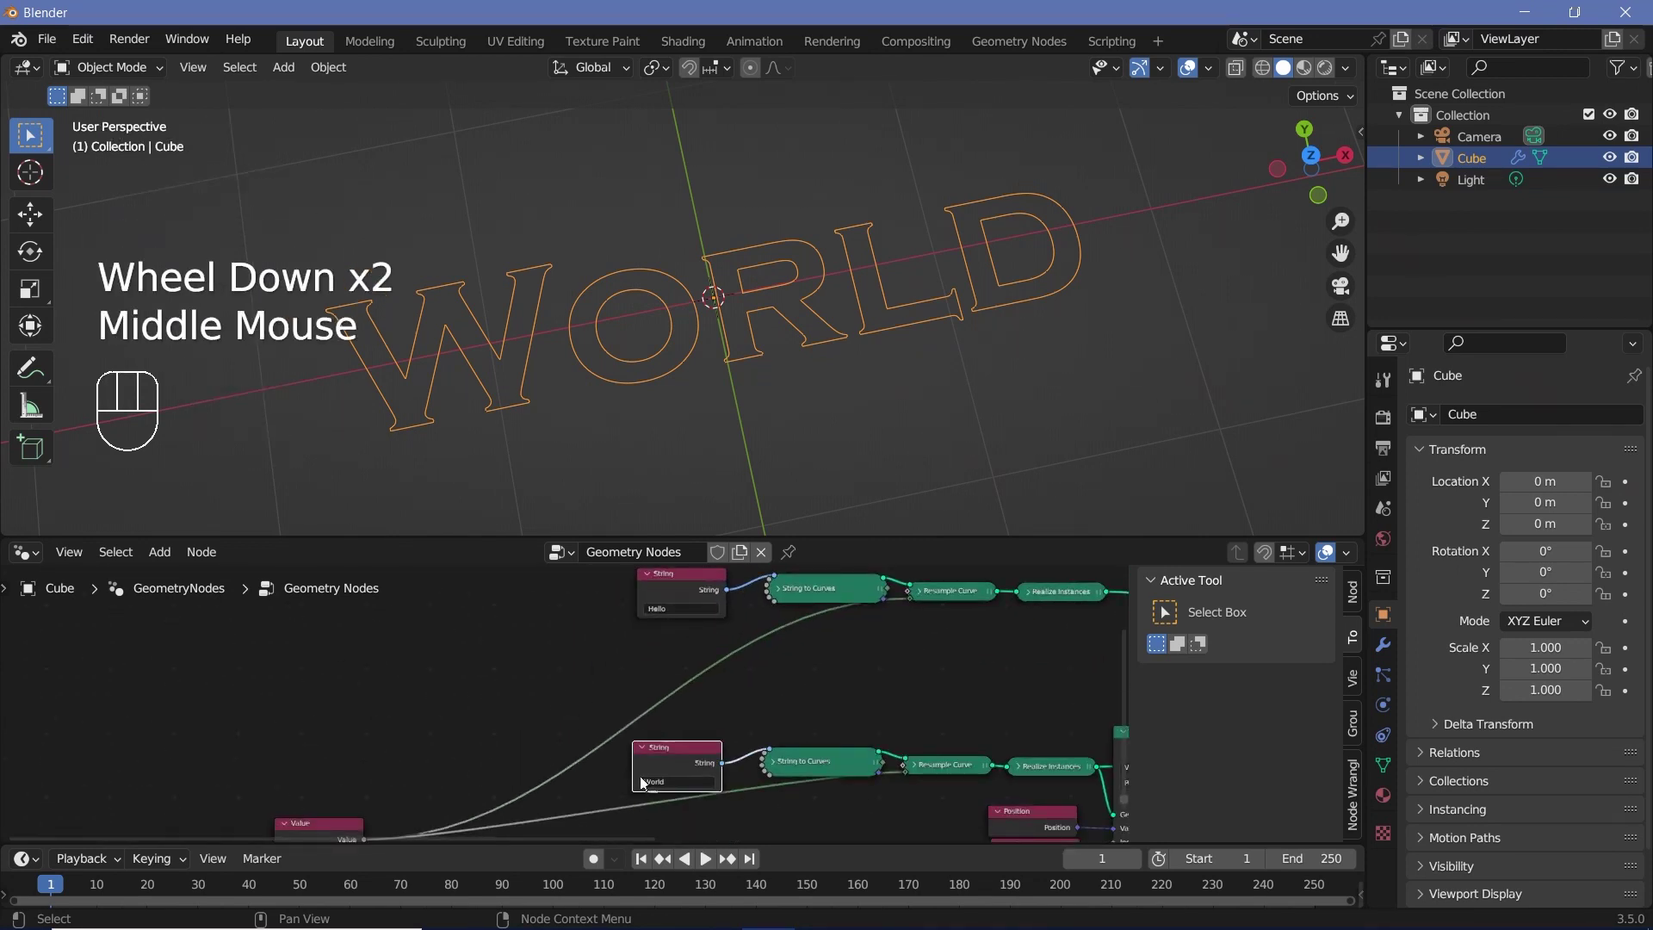
middle_click_drag(699, 797, 678, 675)
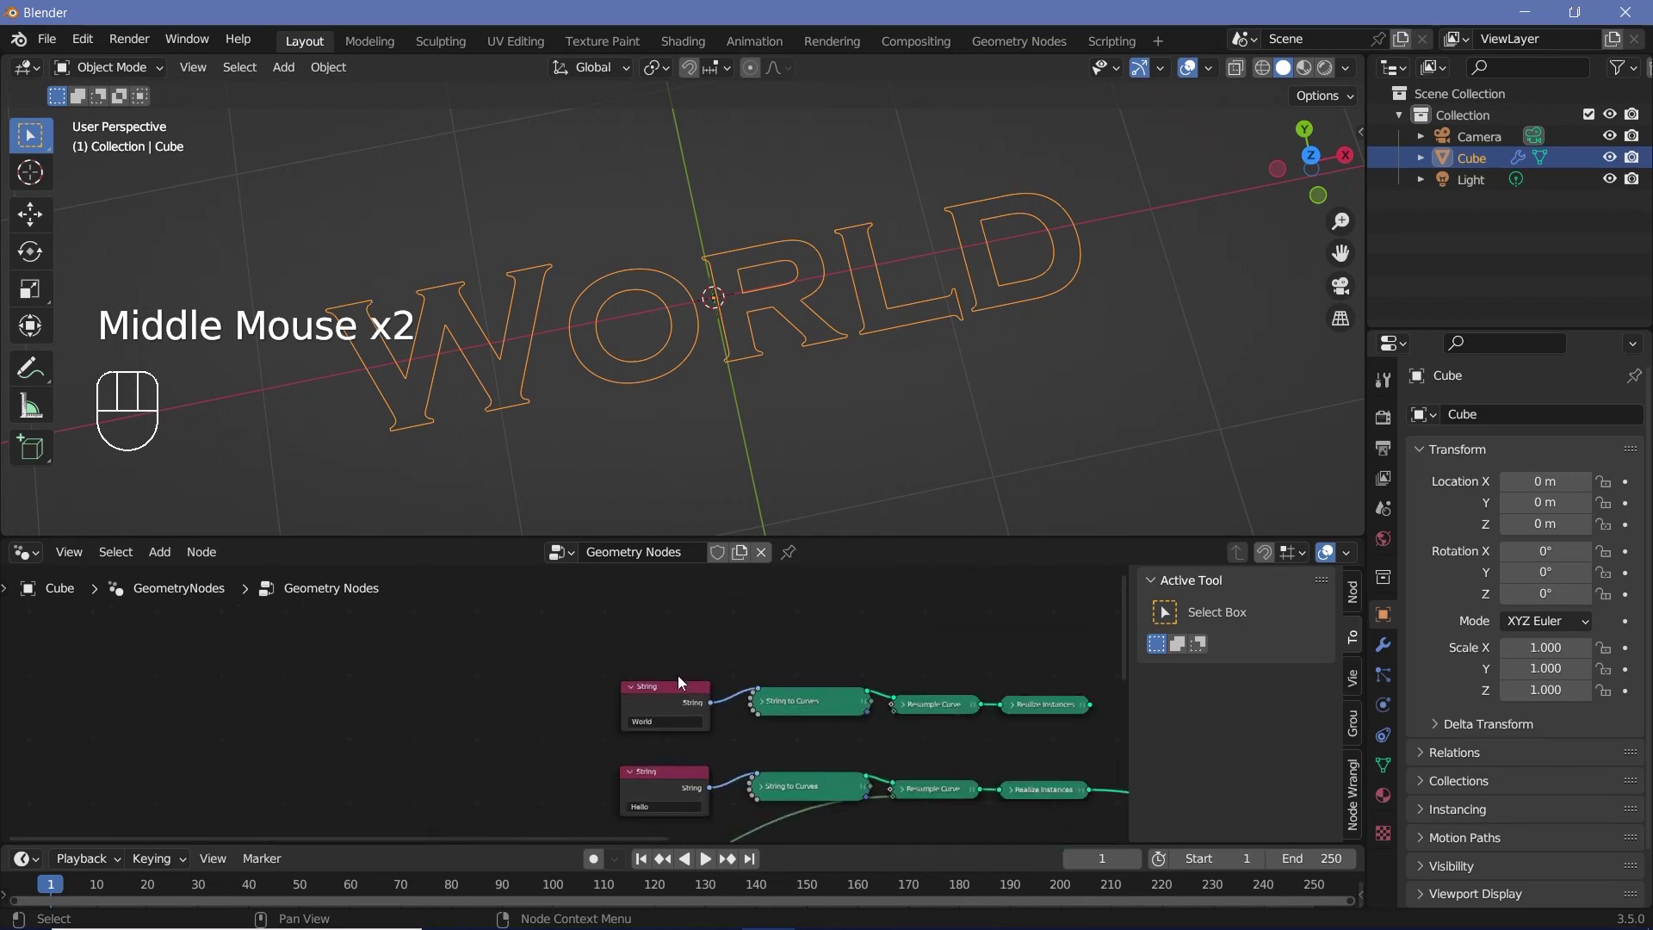
left_click(665, 693)
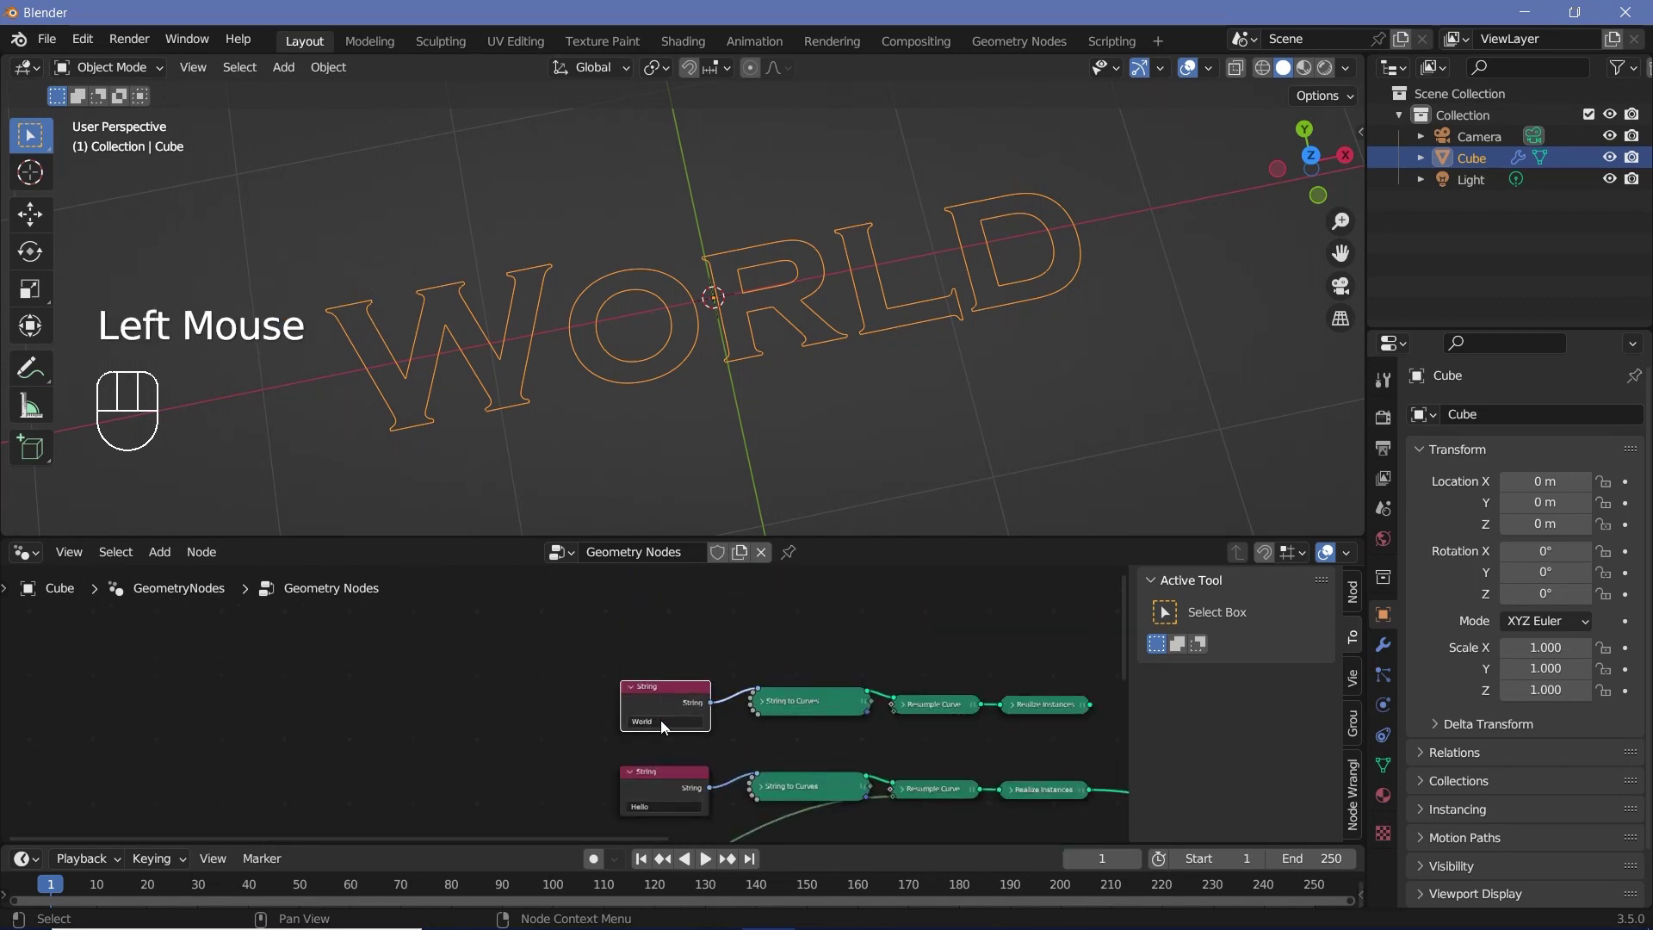
left_click(662, 727, "shift")
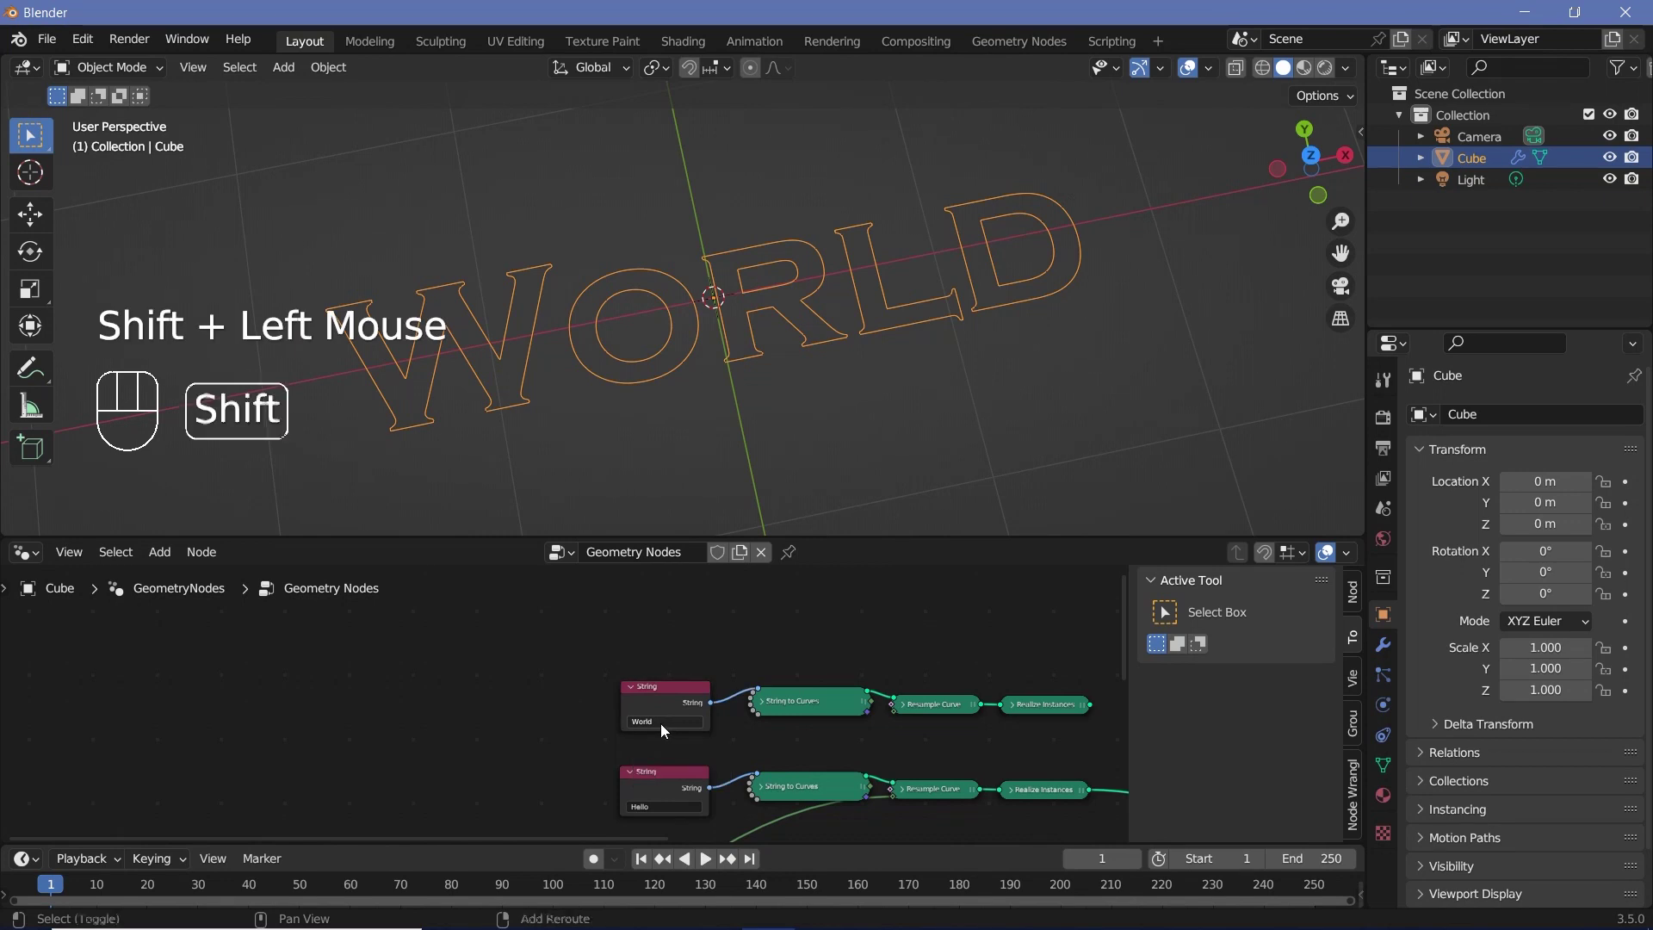
left_click(663, 730, "shift")
type("ooooooooooooo")
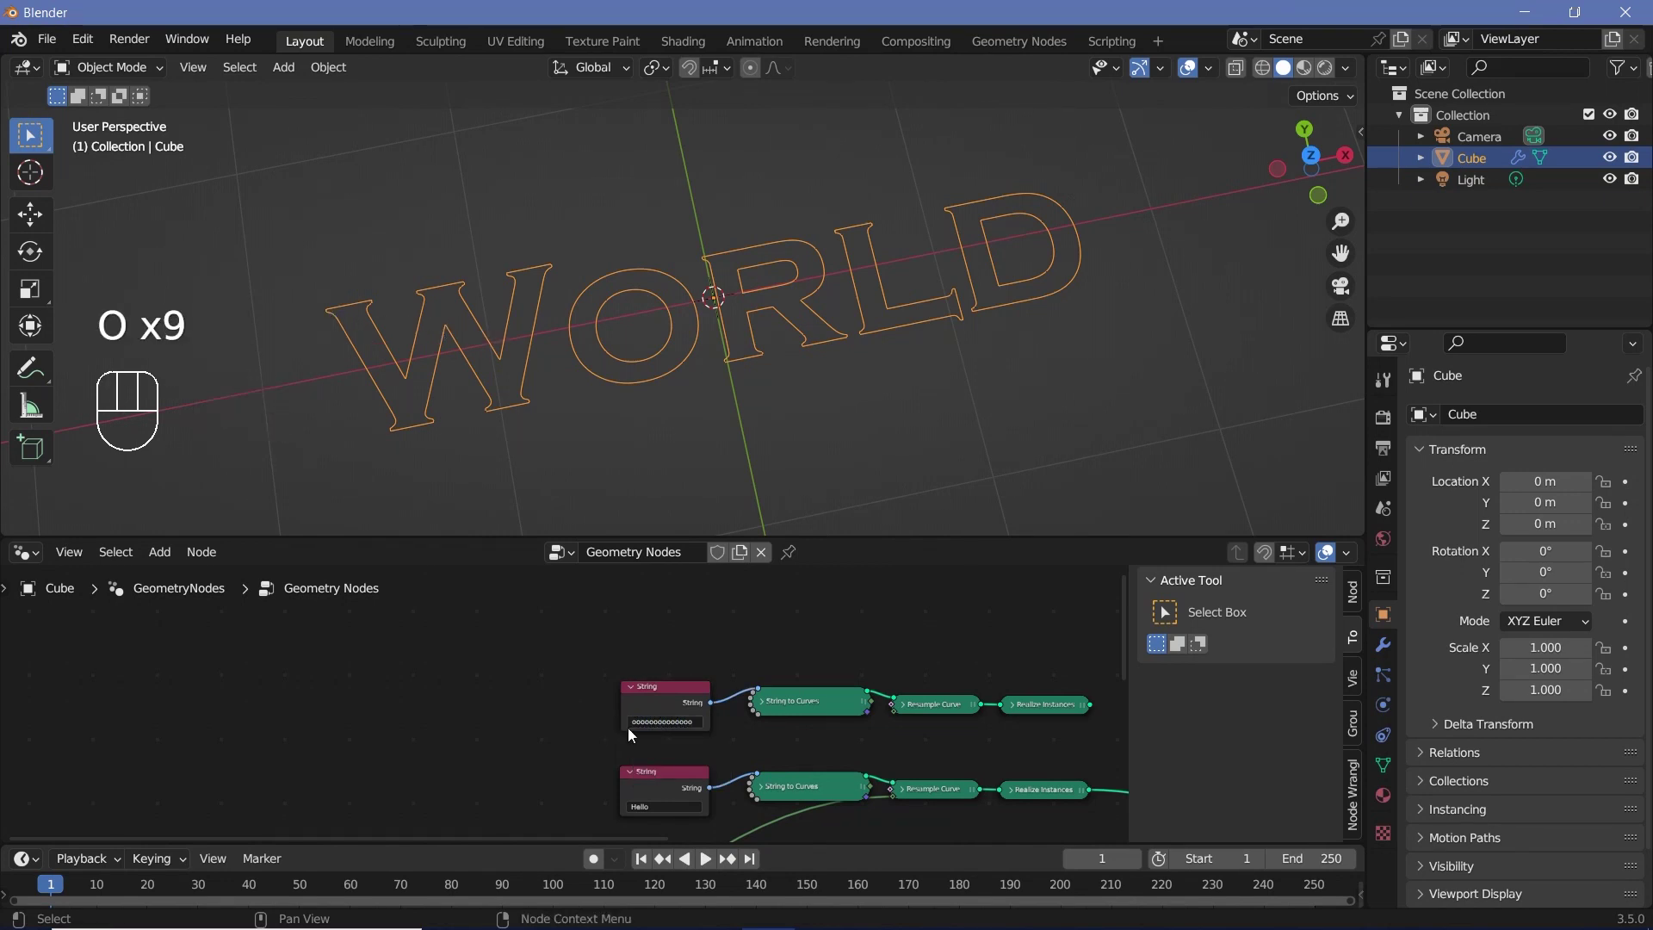
scroll(664, 762, "down", 1)
left_click(648, 717)
left_click(648, 696)
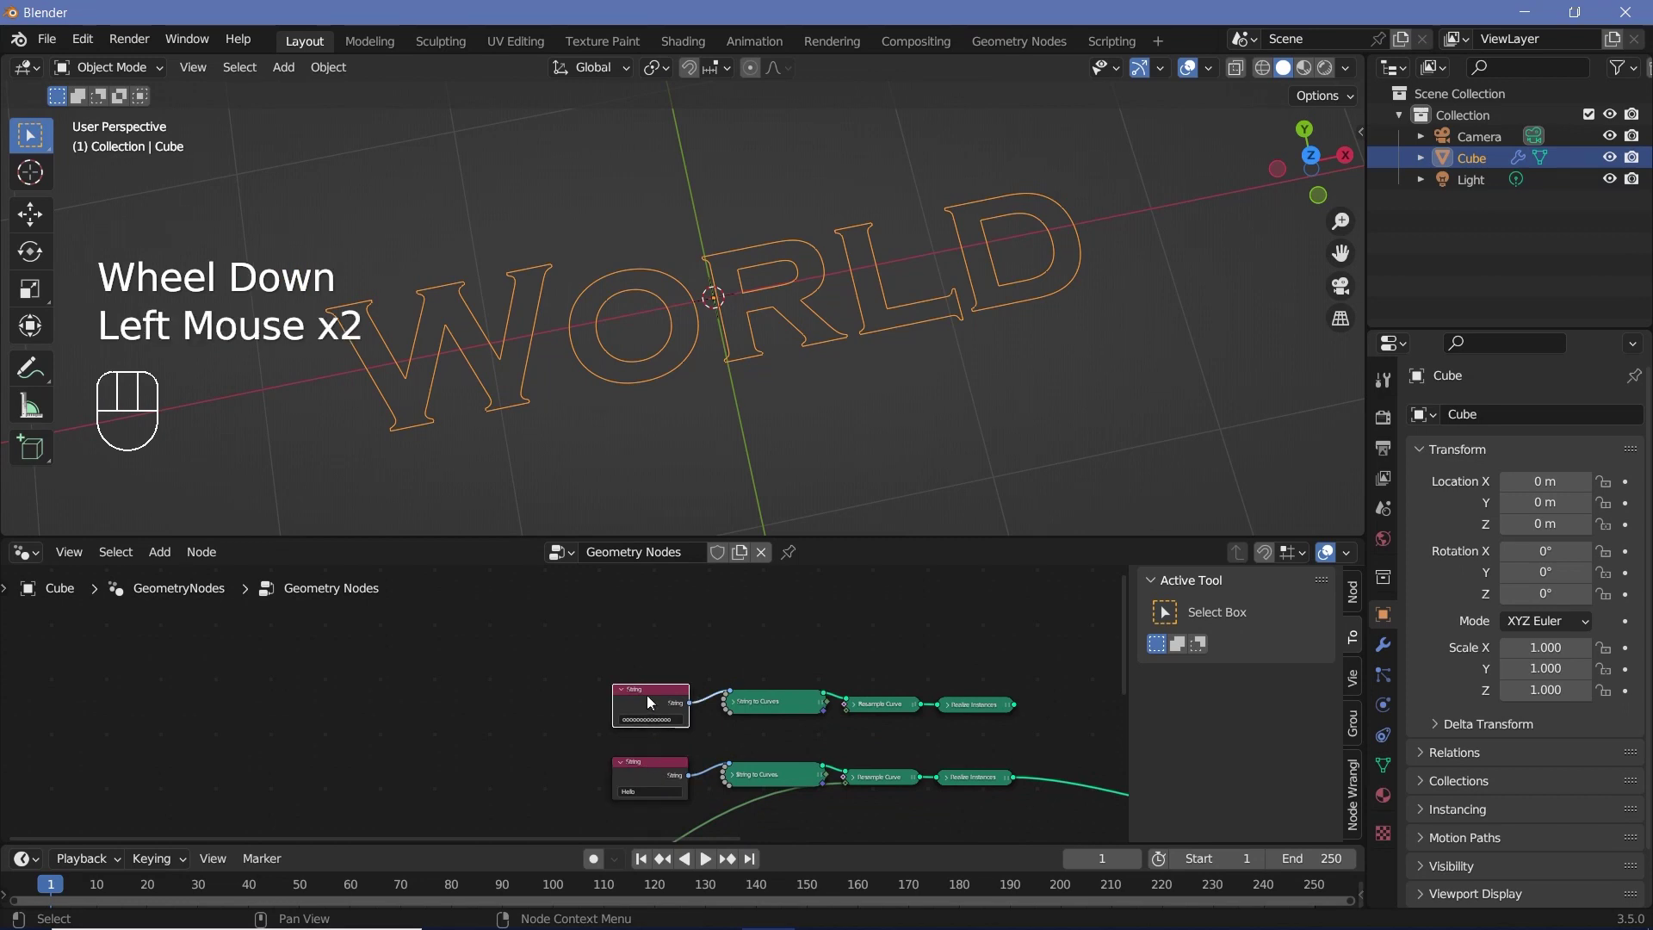
Step: Link the ooooooooooooo chain's Realize Instances to Set Position's Geometry, and the Value node to that chain's Resample Curve Count
middle_click_drag(636, 707, 479, 589)
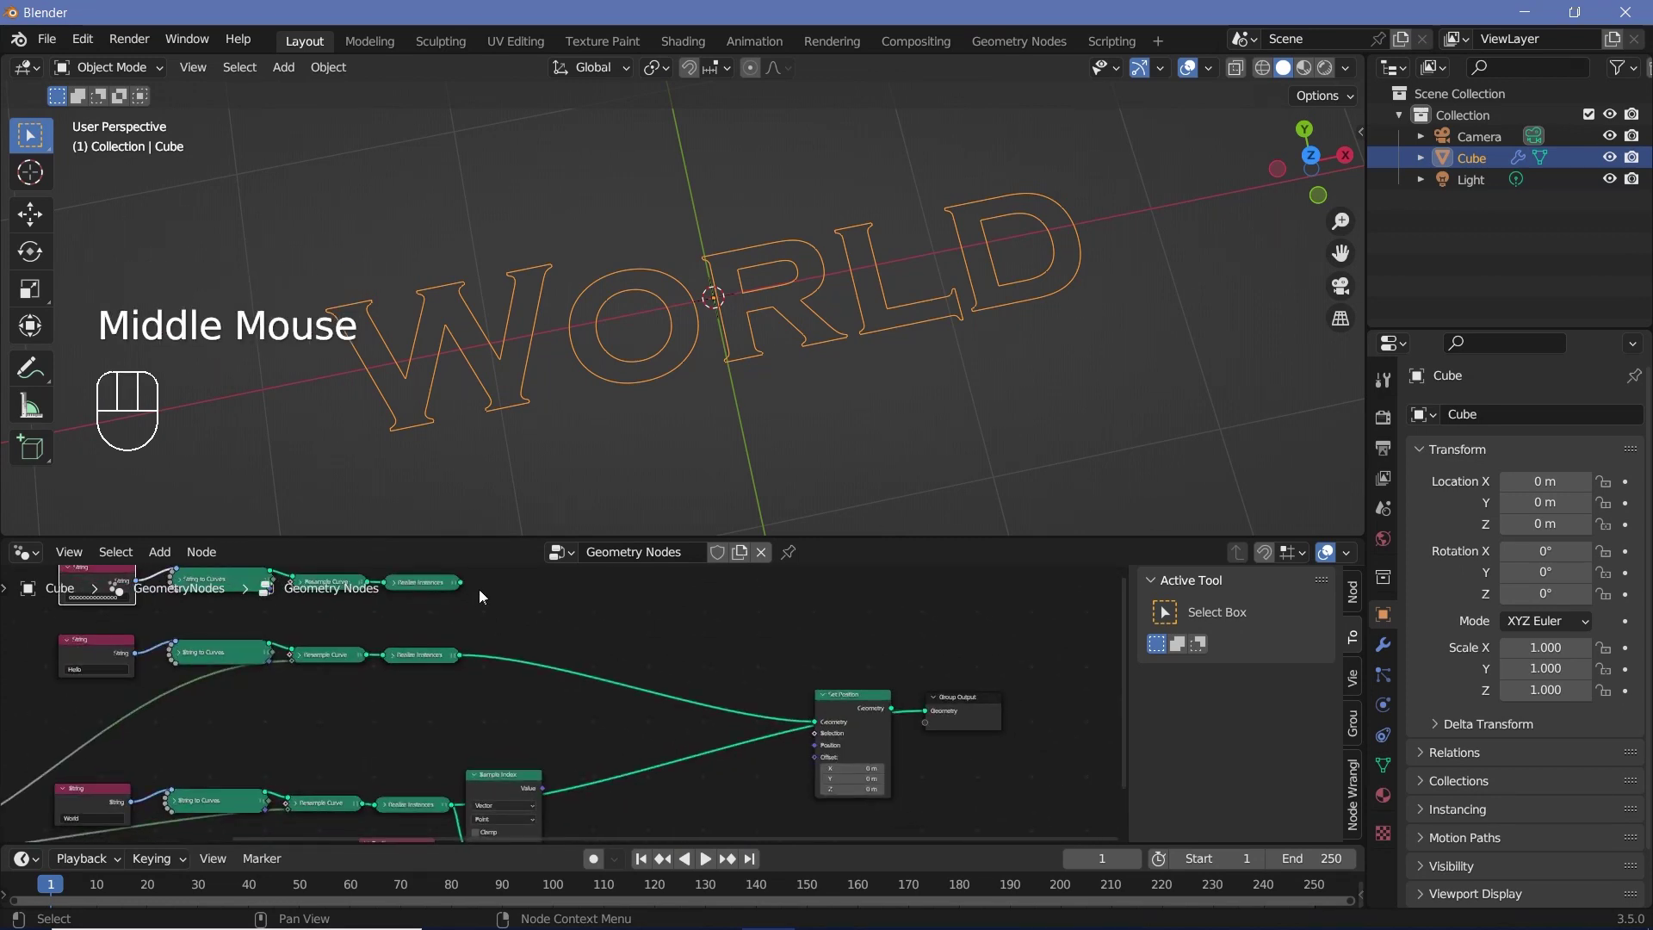
left_click_drag(461, 581, 997, 706)
middle_click_drag(184, 638, 532, 566)
left_click_drag(170, 790, 643, 696)
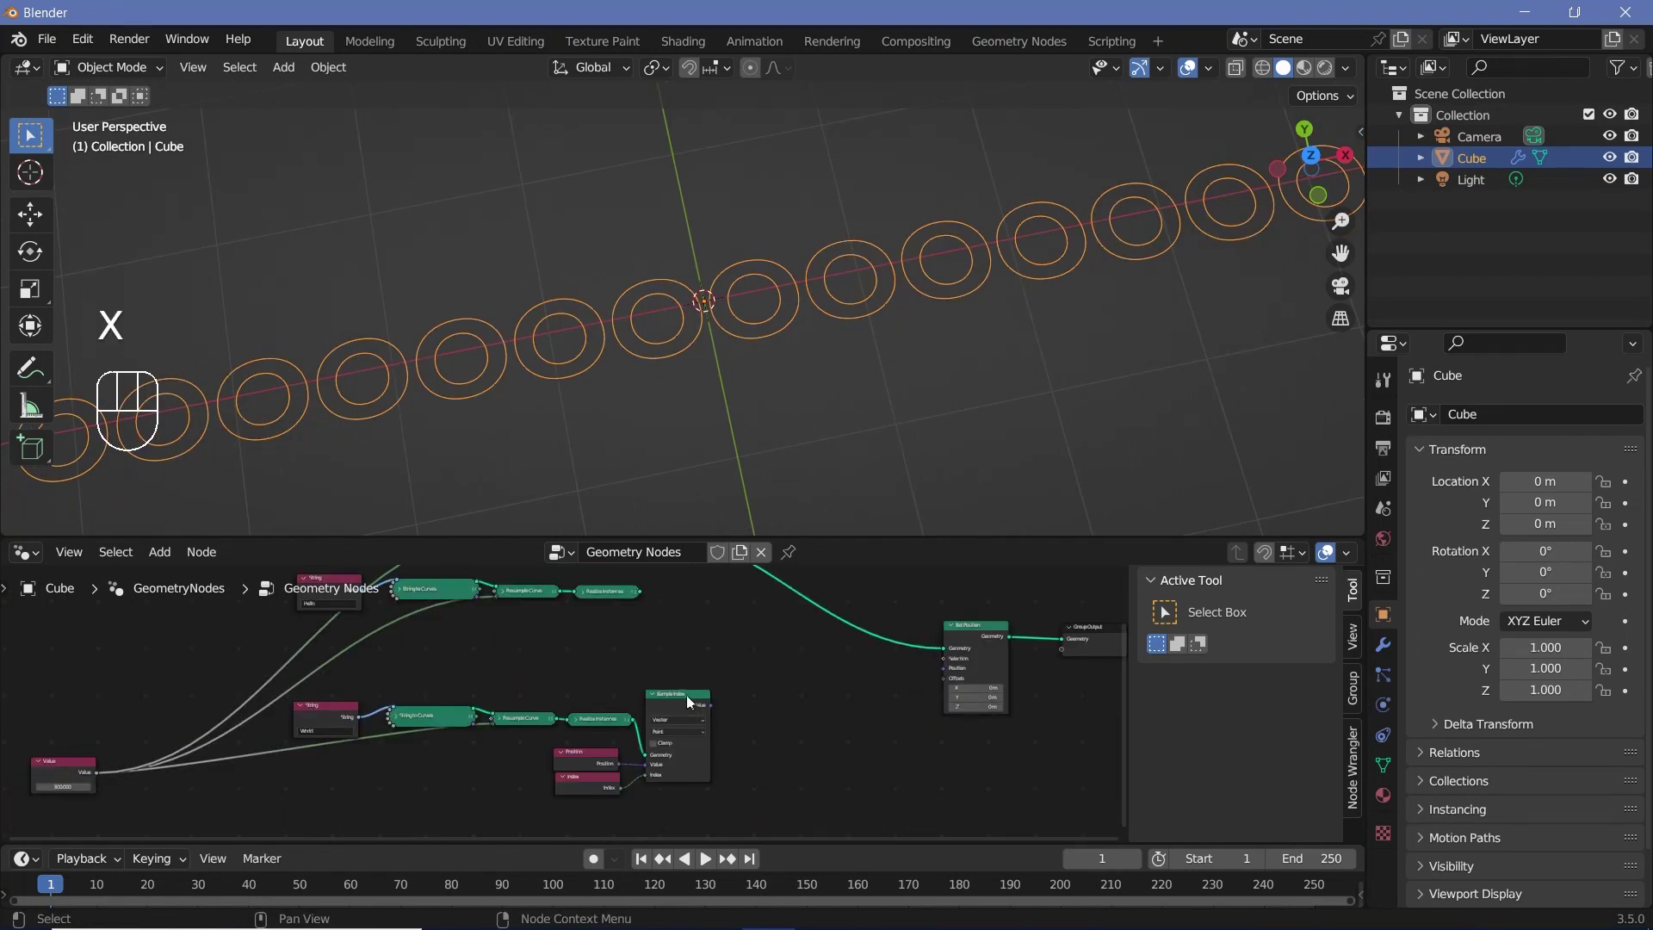
Step: Duplicate the Sample Index, Position and Index nodes beside the Hello chain and link Hello's Realize Instances to the copy's Geometry input
left_click(591, 593)
left_click(689, 731)
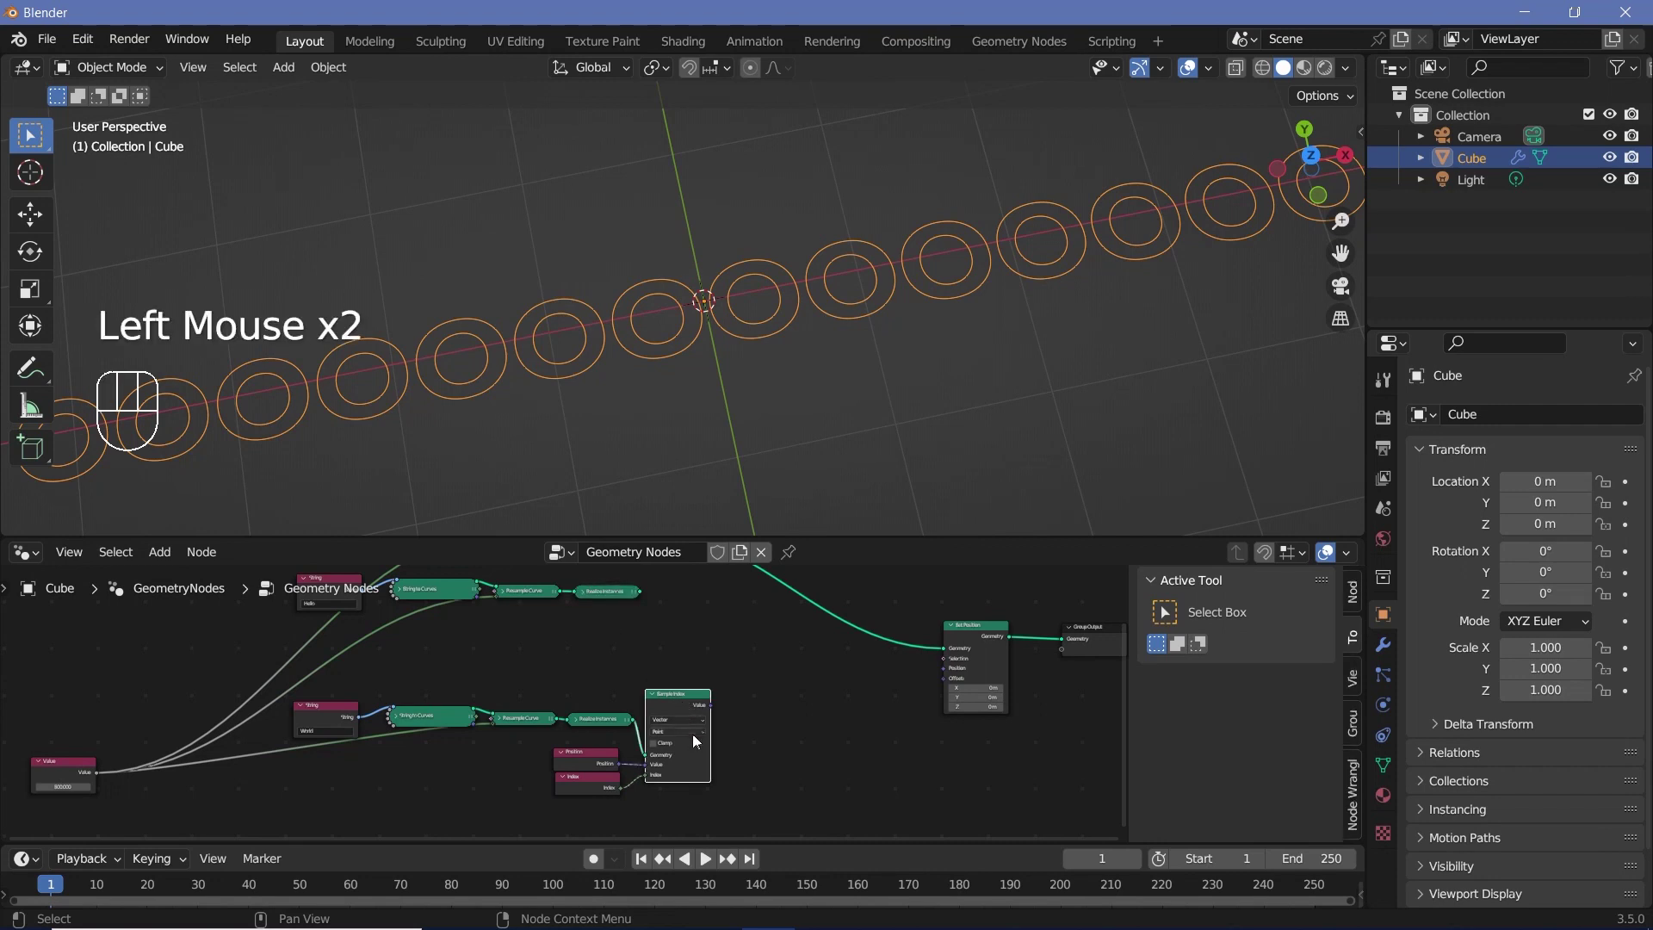
left_click_drag(558, 739, 793, 851)
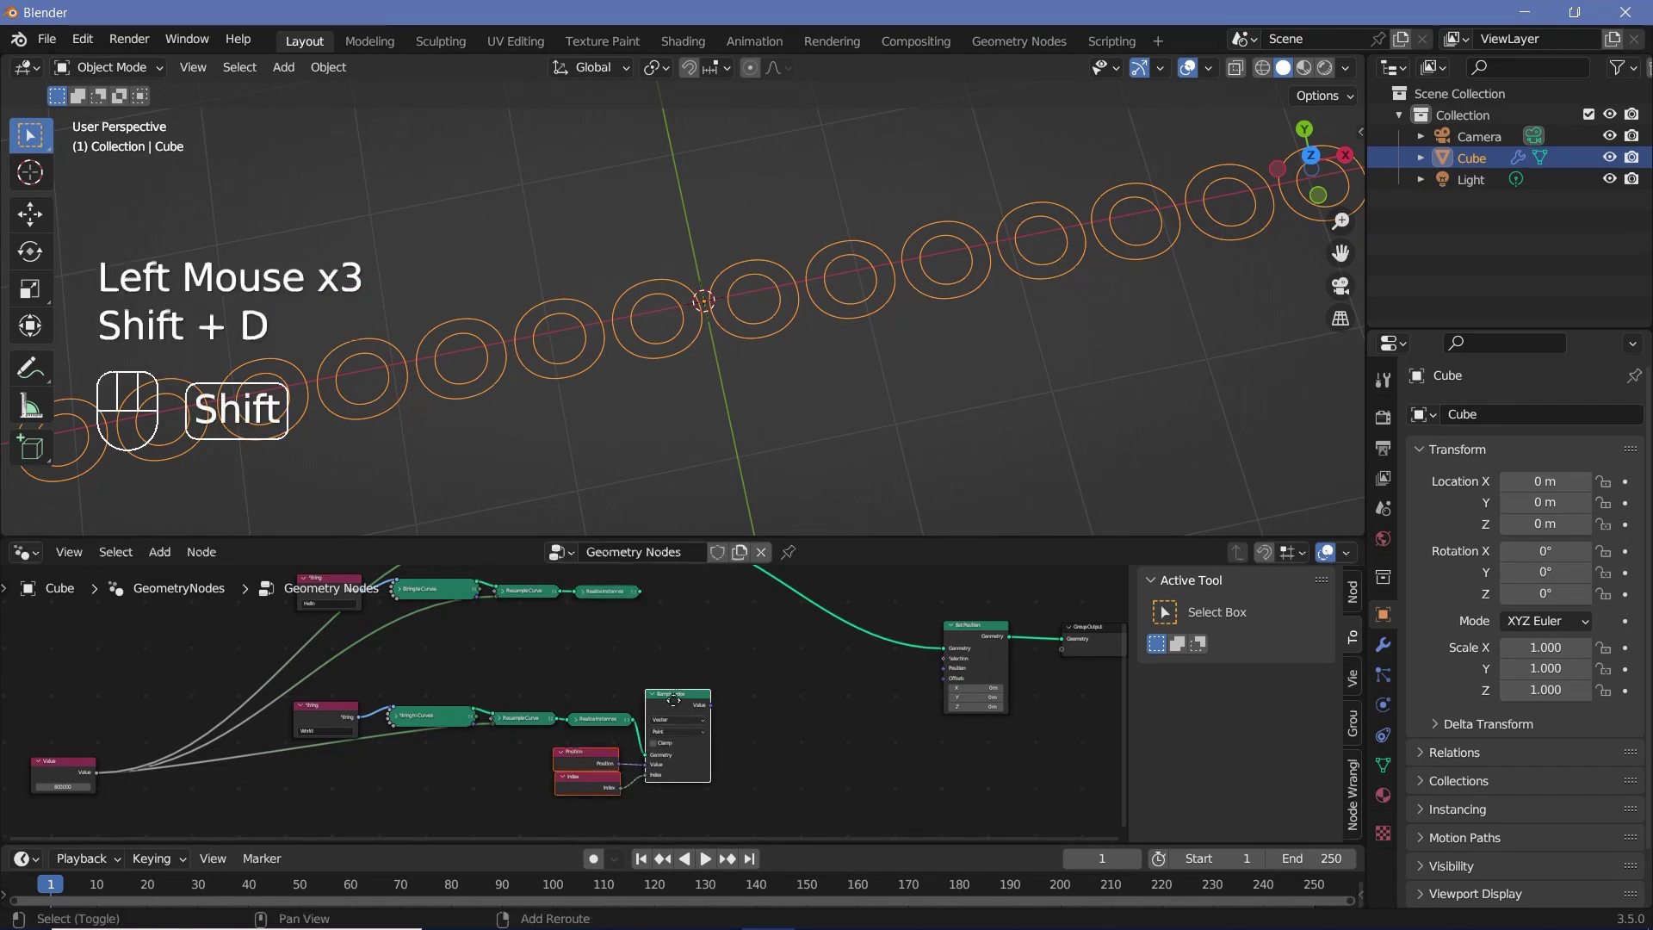
key("shift+d")
scroll(665, 653, "up", 4)
left_click(710, 651)
middle_click_drag(493, 679, 525, 702)
left_click_drag(761, 659, 818, 747)
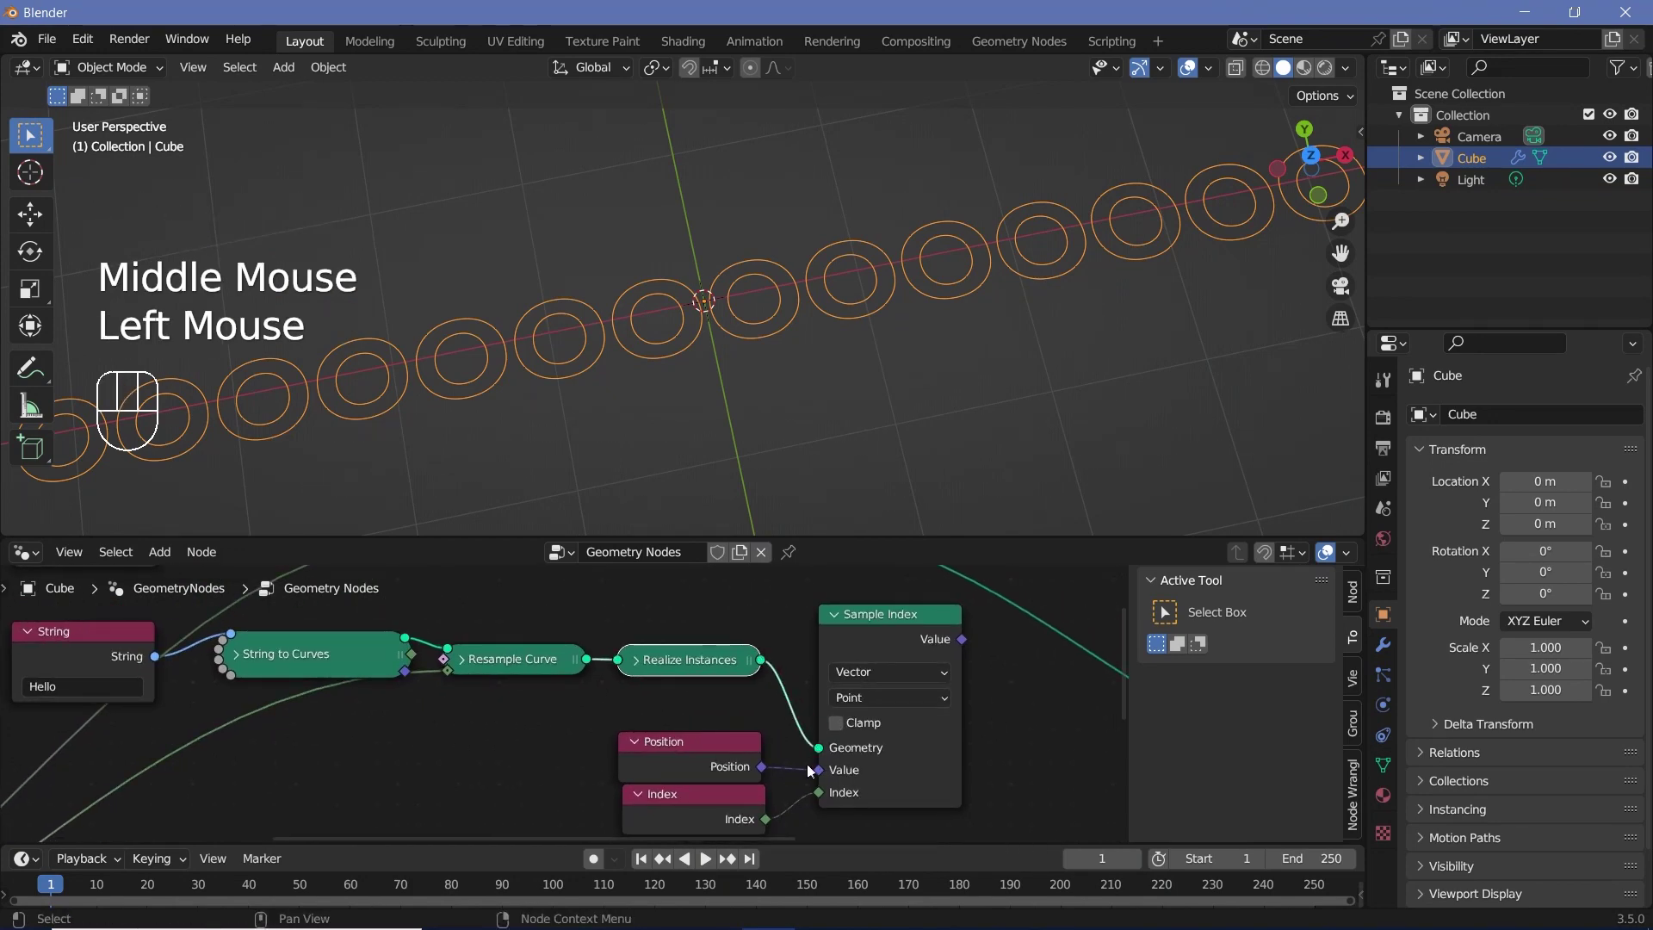
Step: Link the Hello Sample Index node's Value output to the Set Position node's Position input
scroll(808, 763, "down", 3)
middle_click_drag(807, 763, 692, 610)
left_click_drag(696, 610, 989, 733)
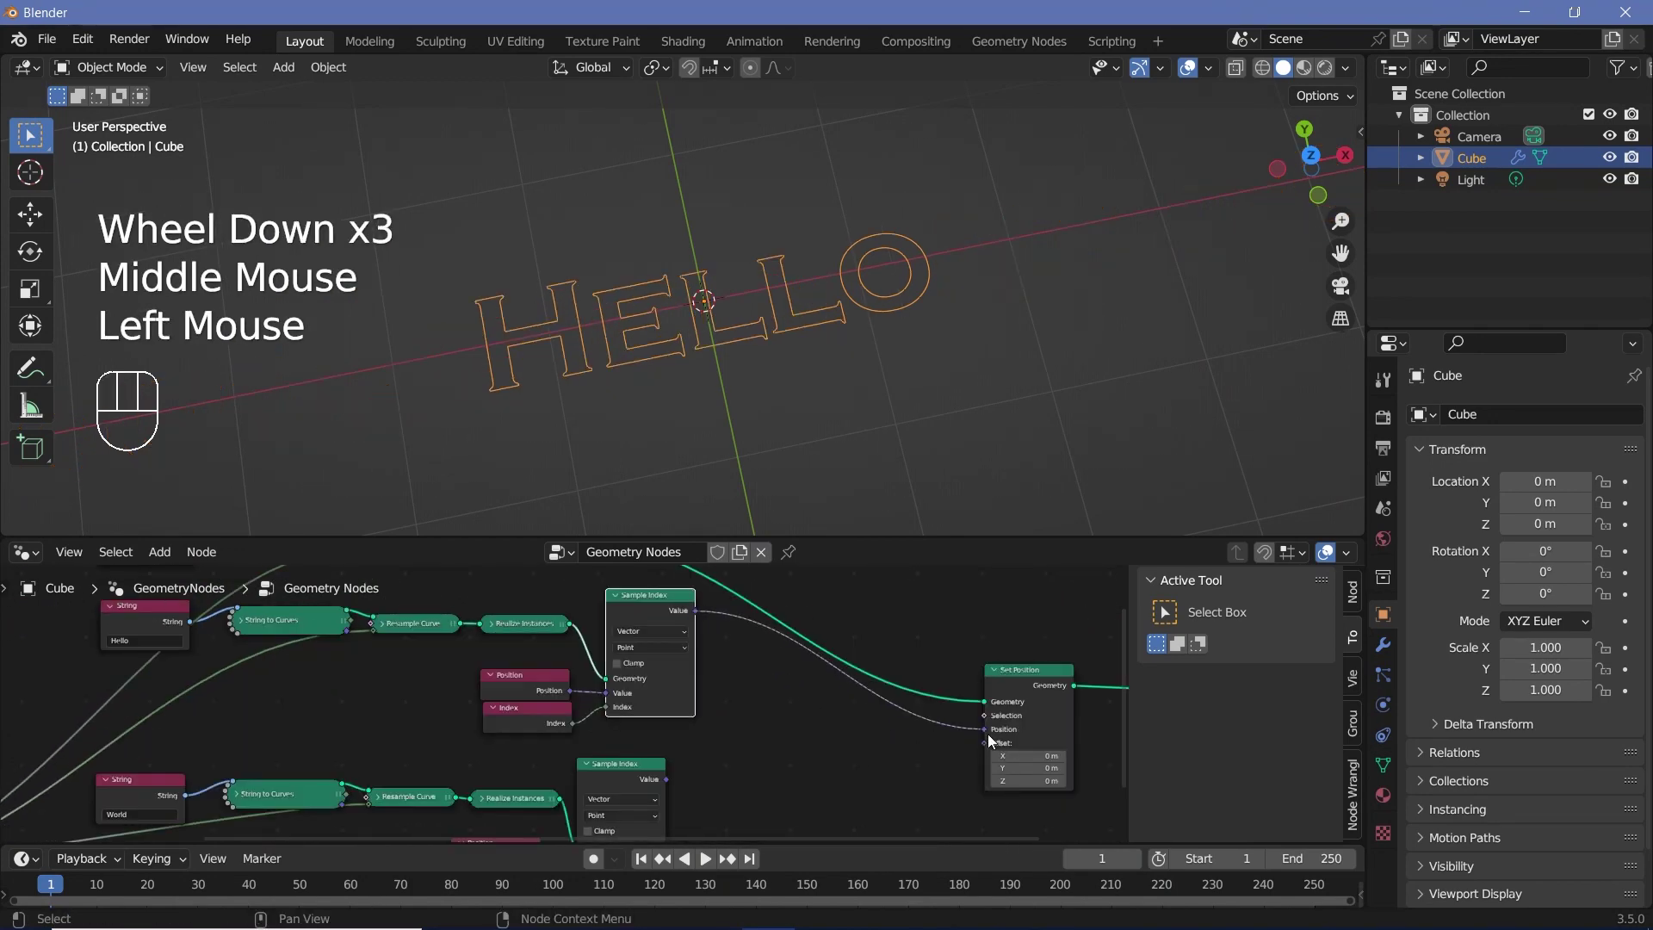
left_click(1042, 715)
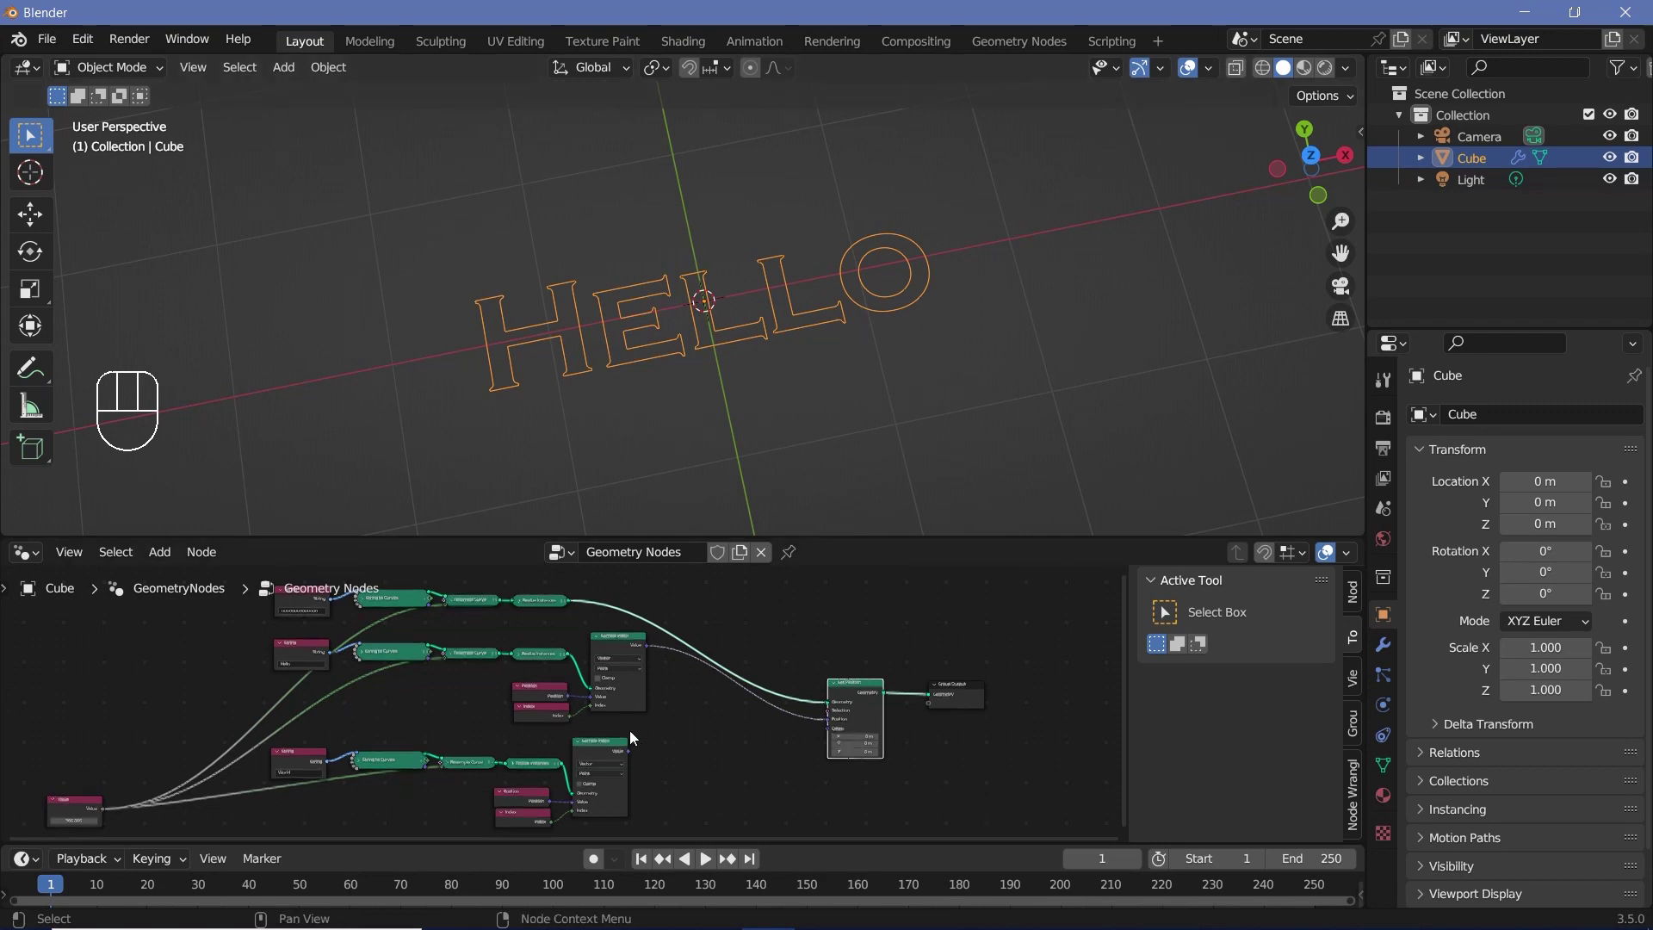
scroll(642, 749, "up", 3)
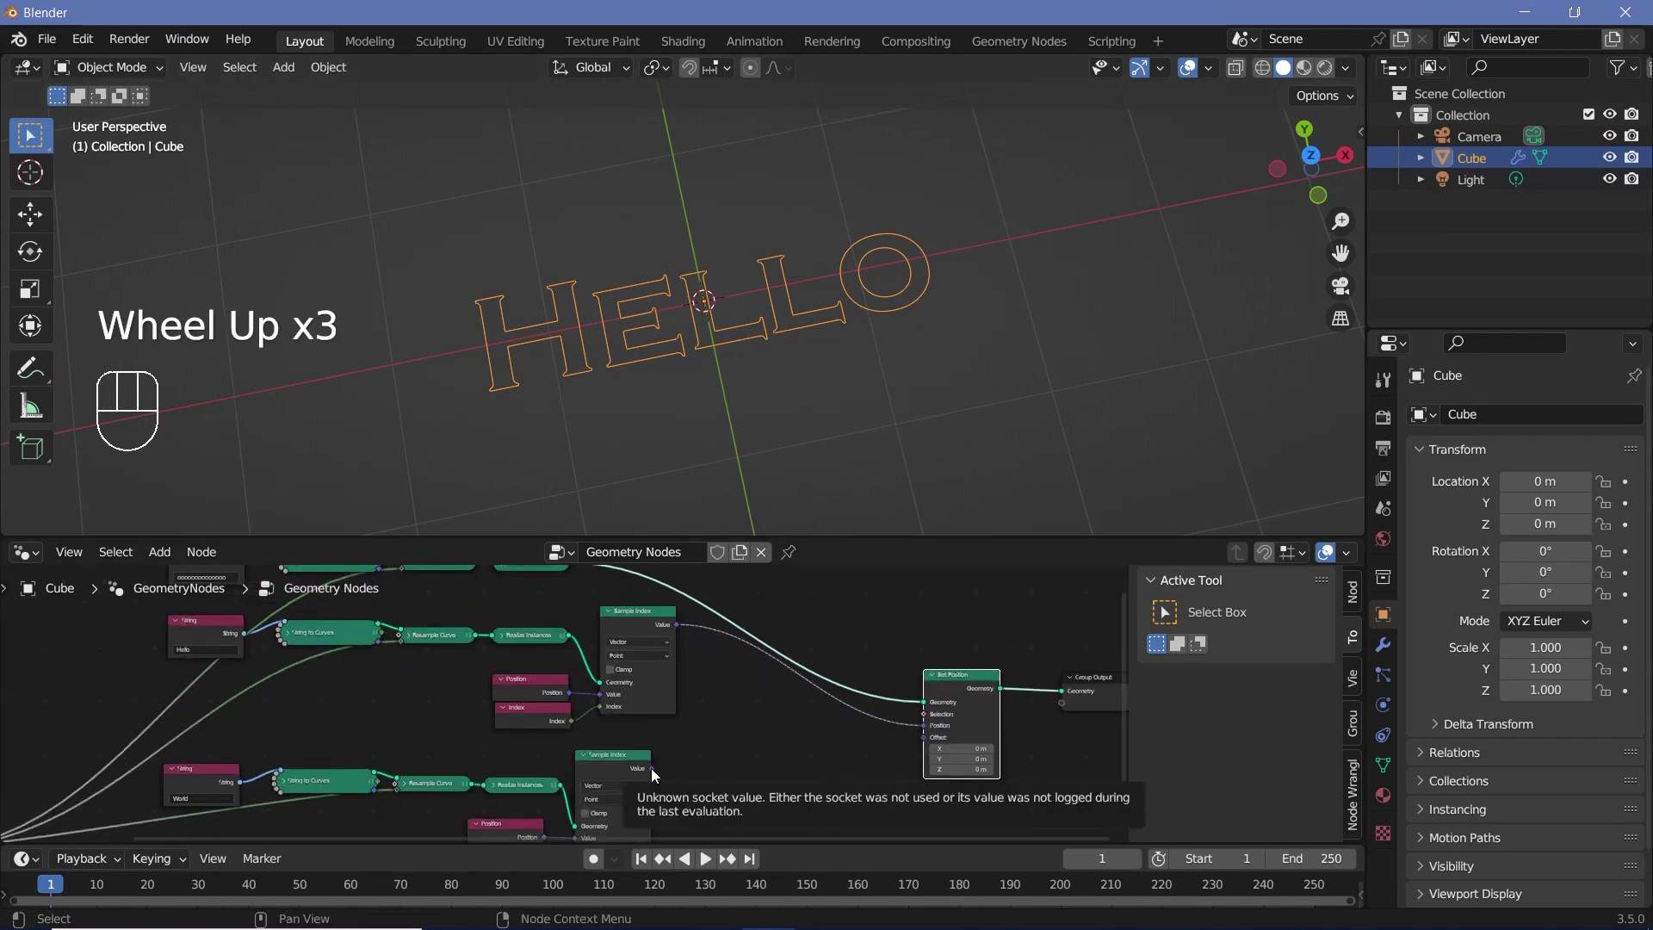
Step: Link the World Sample Index node's Value output to the Set Position node's Position input
left_click(199, 787)
left_click_drag(653, 766, 924, 738)
left_click(616, 635)
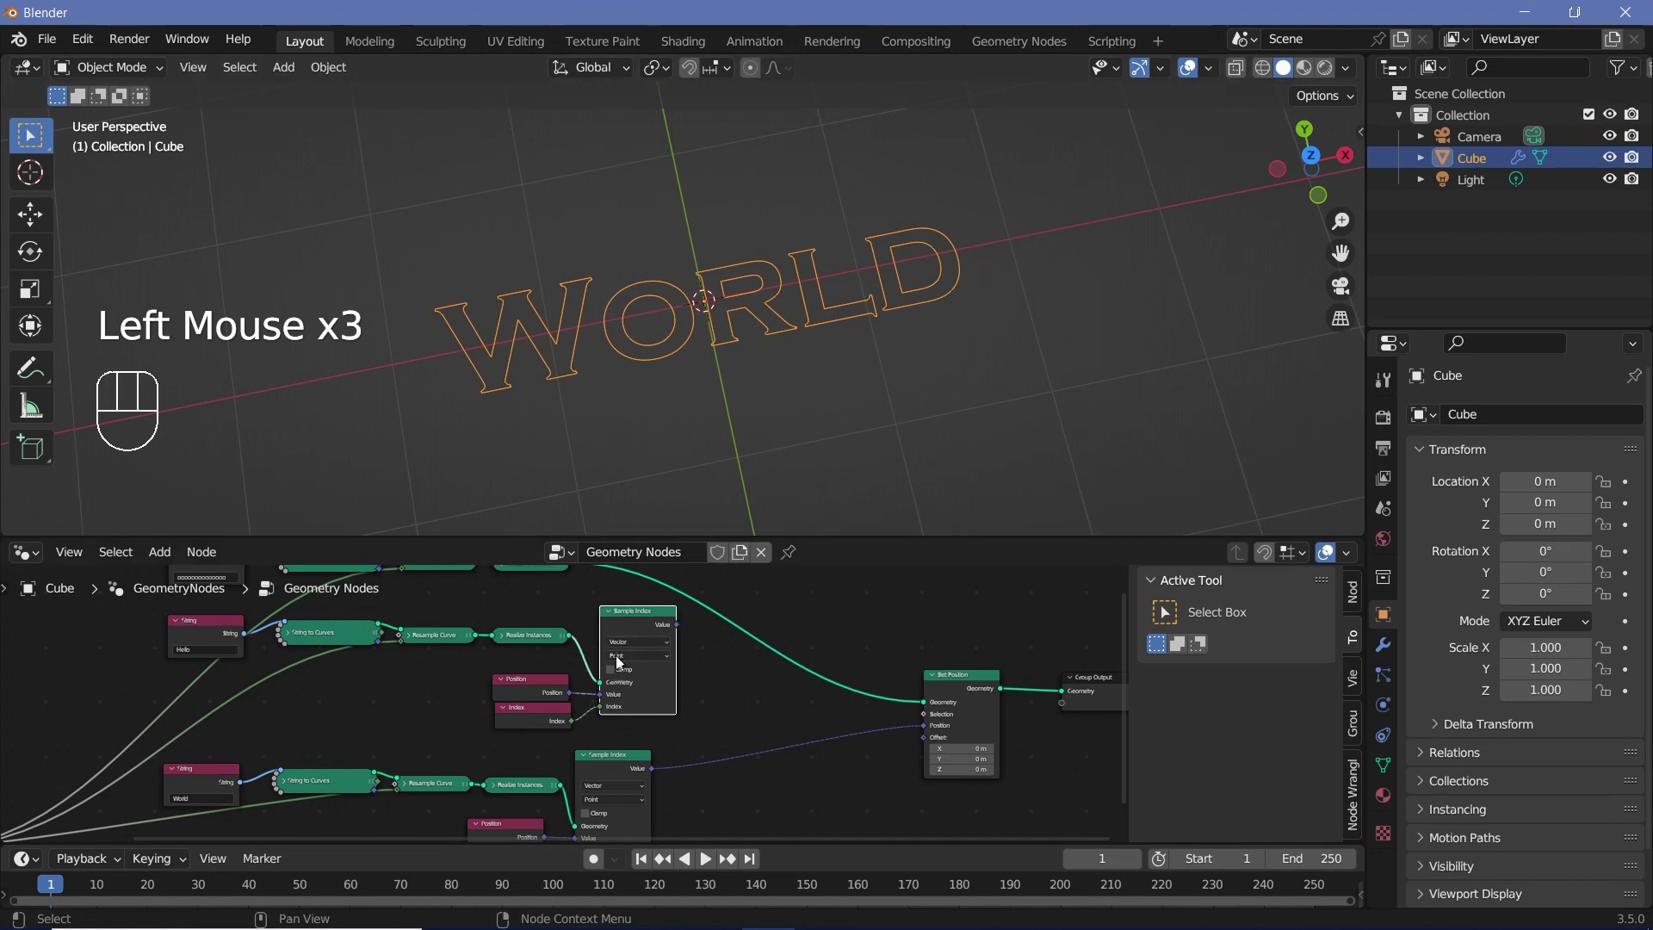
left_click(613, 756)
Step: Add a Mix node on the link between the World Sample Index and Set Position nodes
key("shift+a")
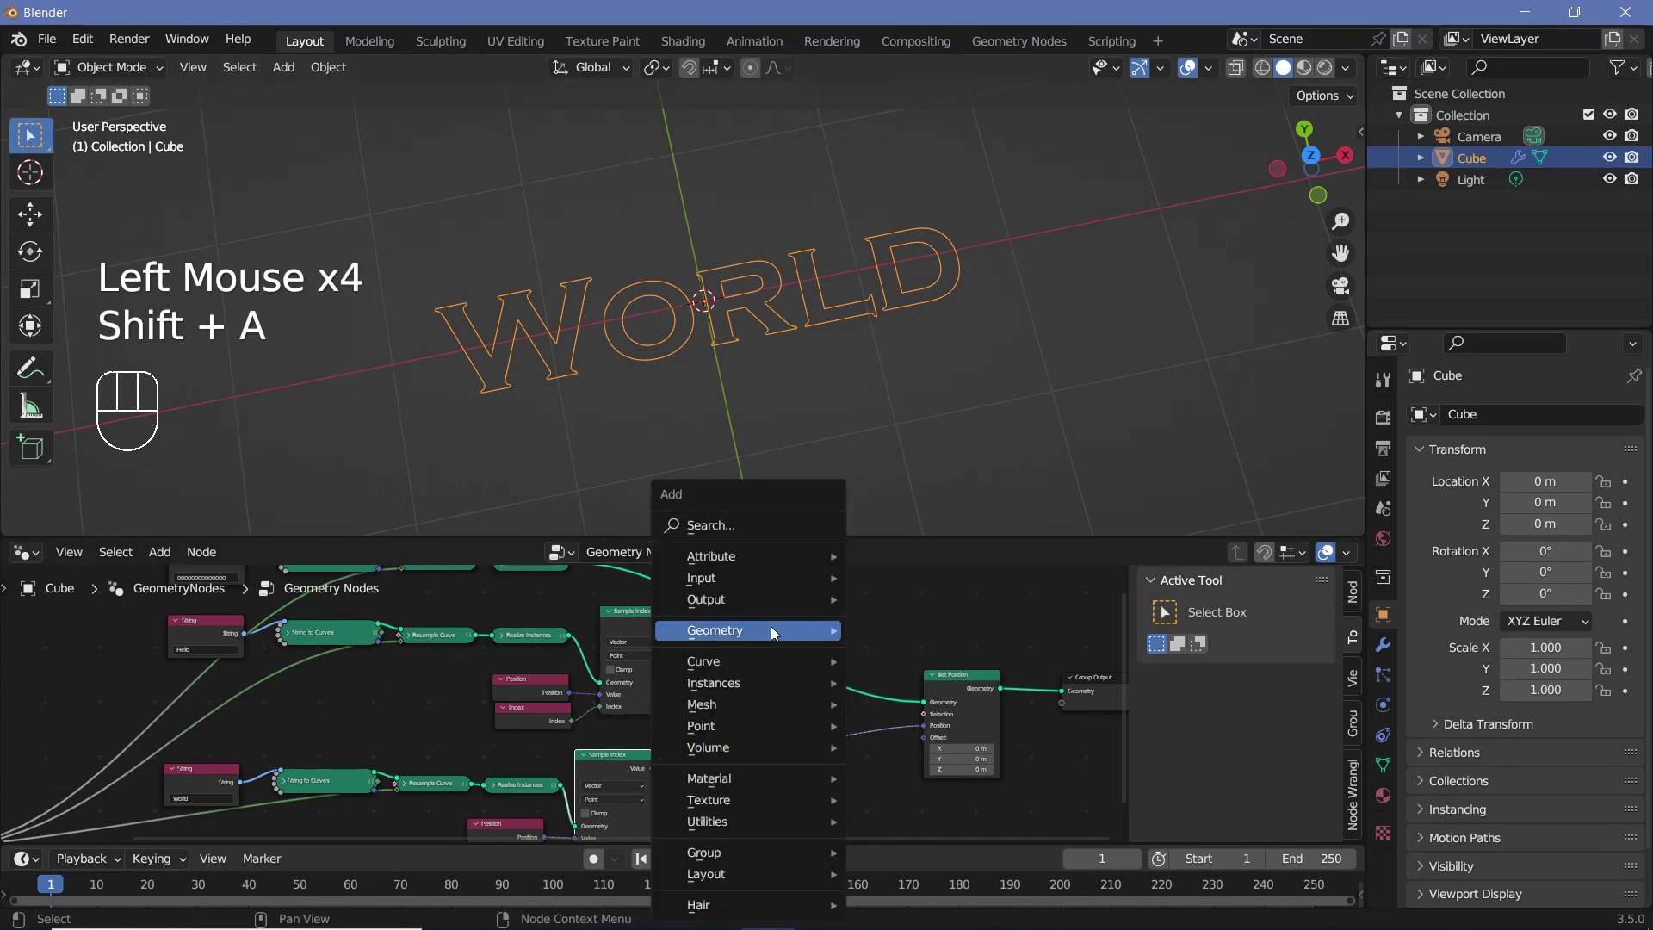
left_click(757, 527)
type("mix")
key("Return")
left_click(830, 730)
scroll(830, 730, "up", 2)
middle_click_drag(831, 730, 729, 660)
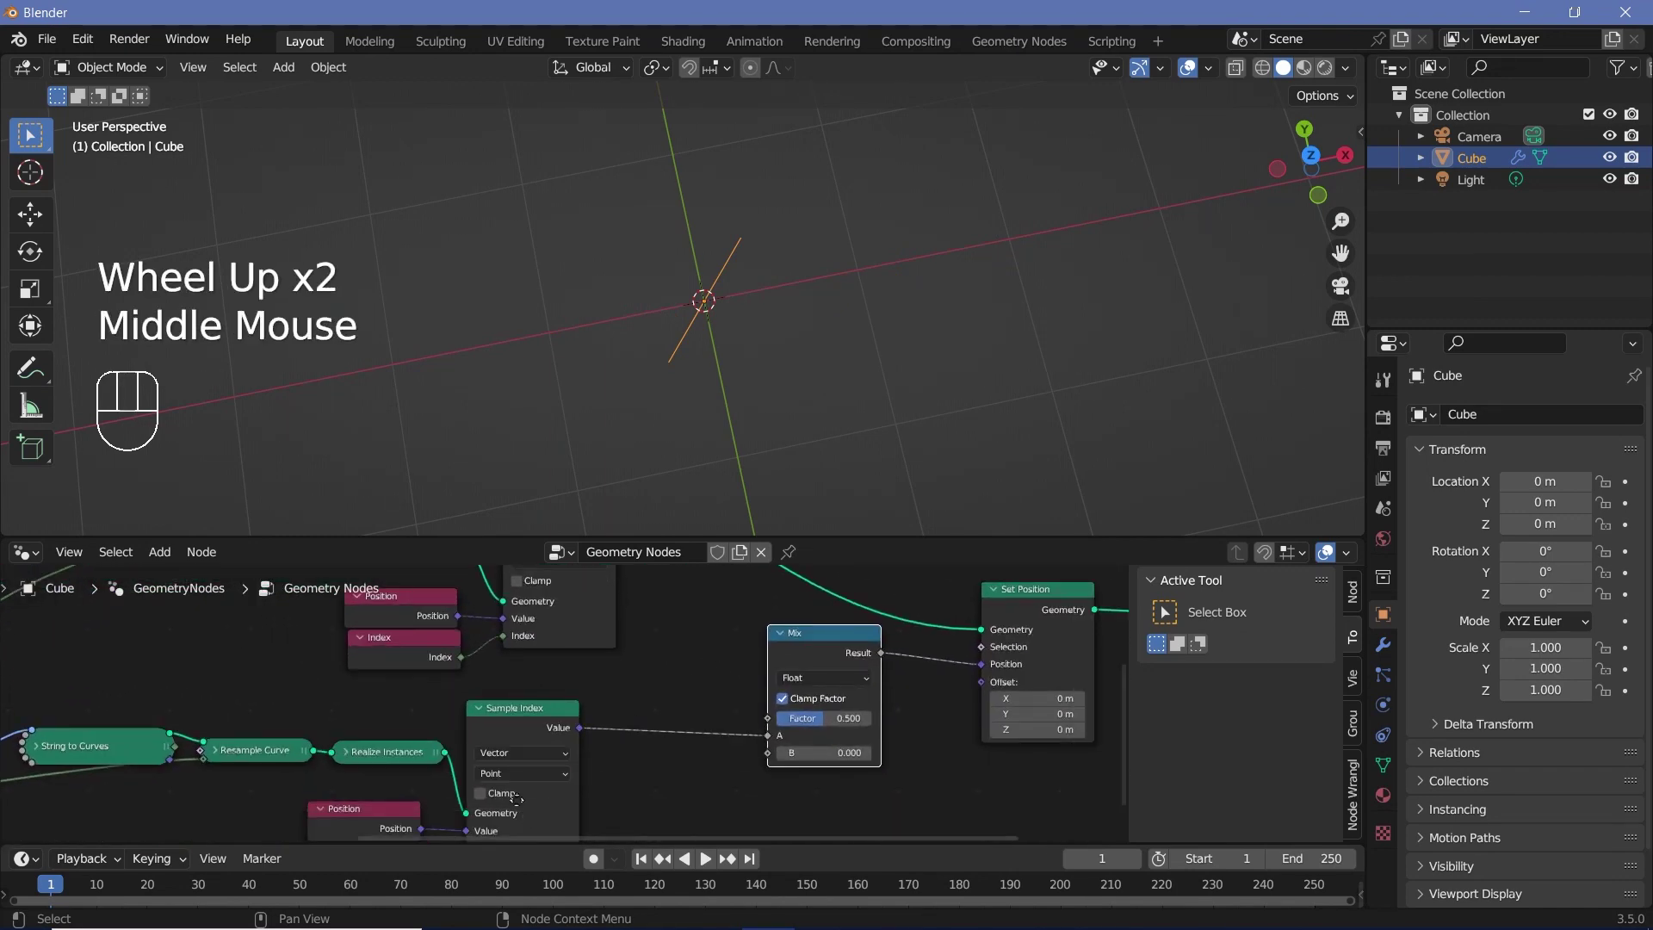
Step: Change the Mix node's data type to Vector
middle_click_drag(518, 804, 483, 763)
left_click(871, 607)
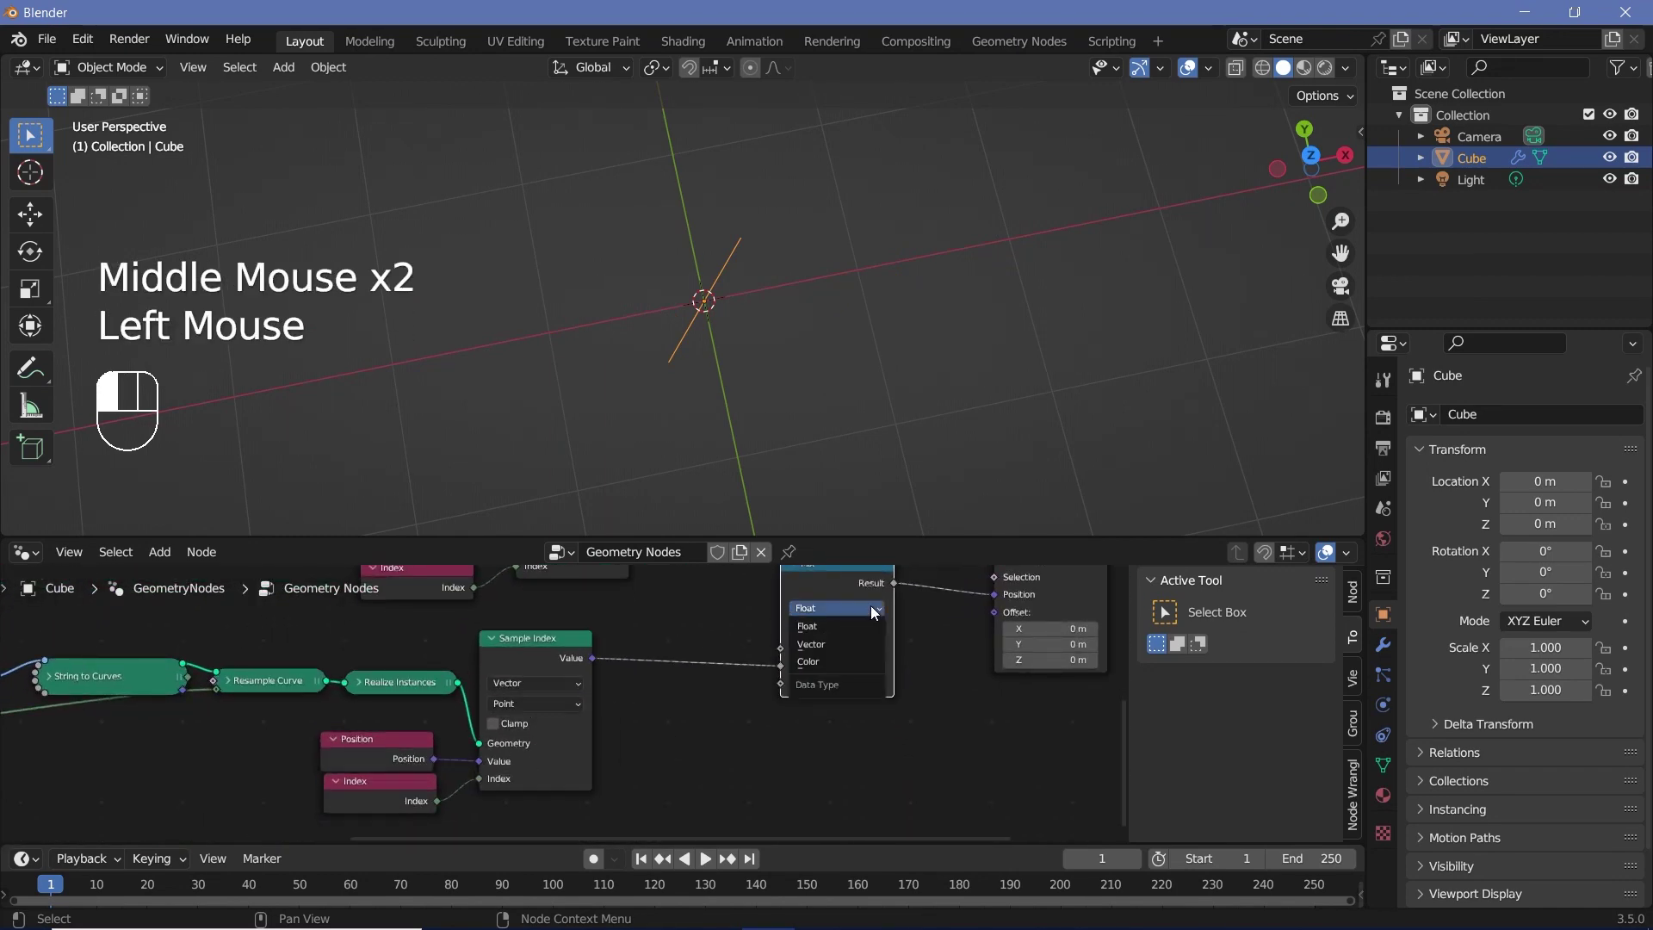
left_click(840, 642)
scroll(837, 644, "down", 2)
middle_click_drag(837, 644, 785, 721)
Step: Link the Hello Sample Index value to Mix input A, the World value to B, and the Mix Result to Set Position's Position
left_click_drag(633, 575, 759, 799)
left_click_drag(633, 575, 745, 751)
left_click_drag(611, 730, 744, 765)
left_click_drag(825, 674, 902, 685)
Step: Lower the Mix node's Factor to 0.000 and raise it to 1.000 to test the morph from Hello to World
left_click_drag(777, 739, 753, 739)
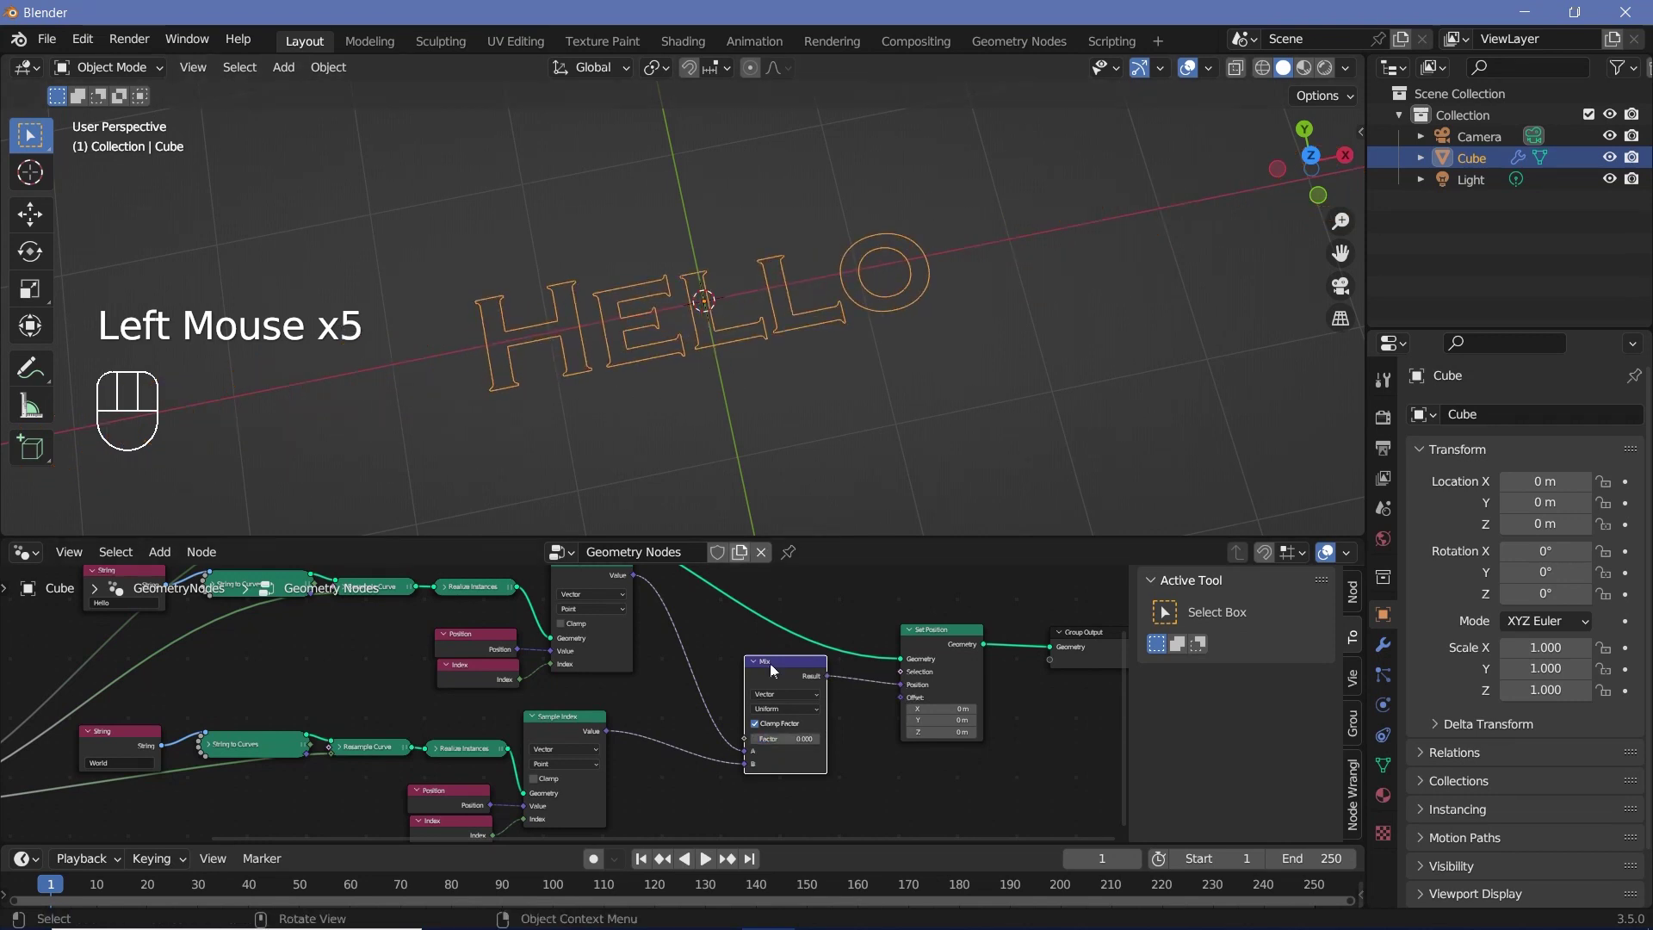
left_click(761, 737)
left_click_drag(761, 737, 811, 738)
left_click_drag(811, 738, 820, 739)
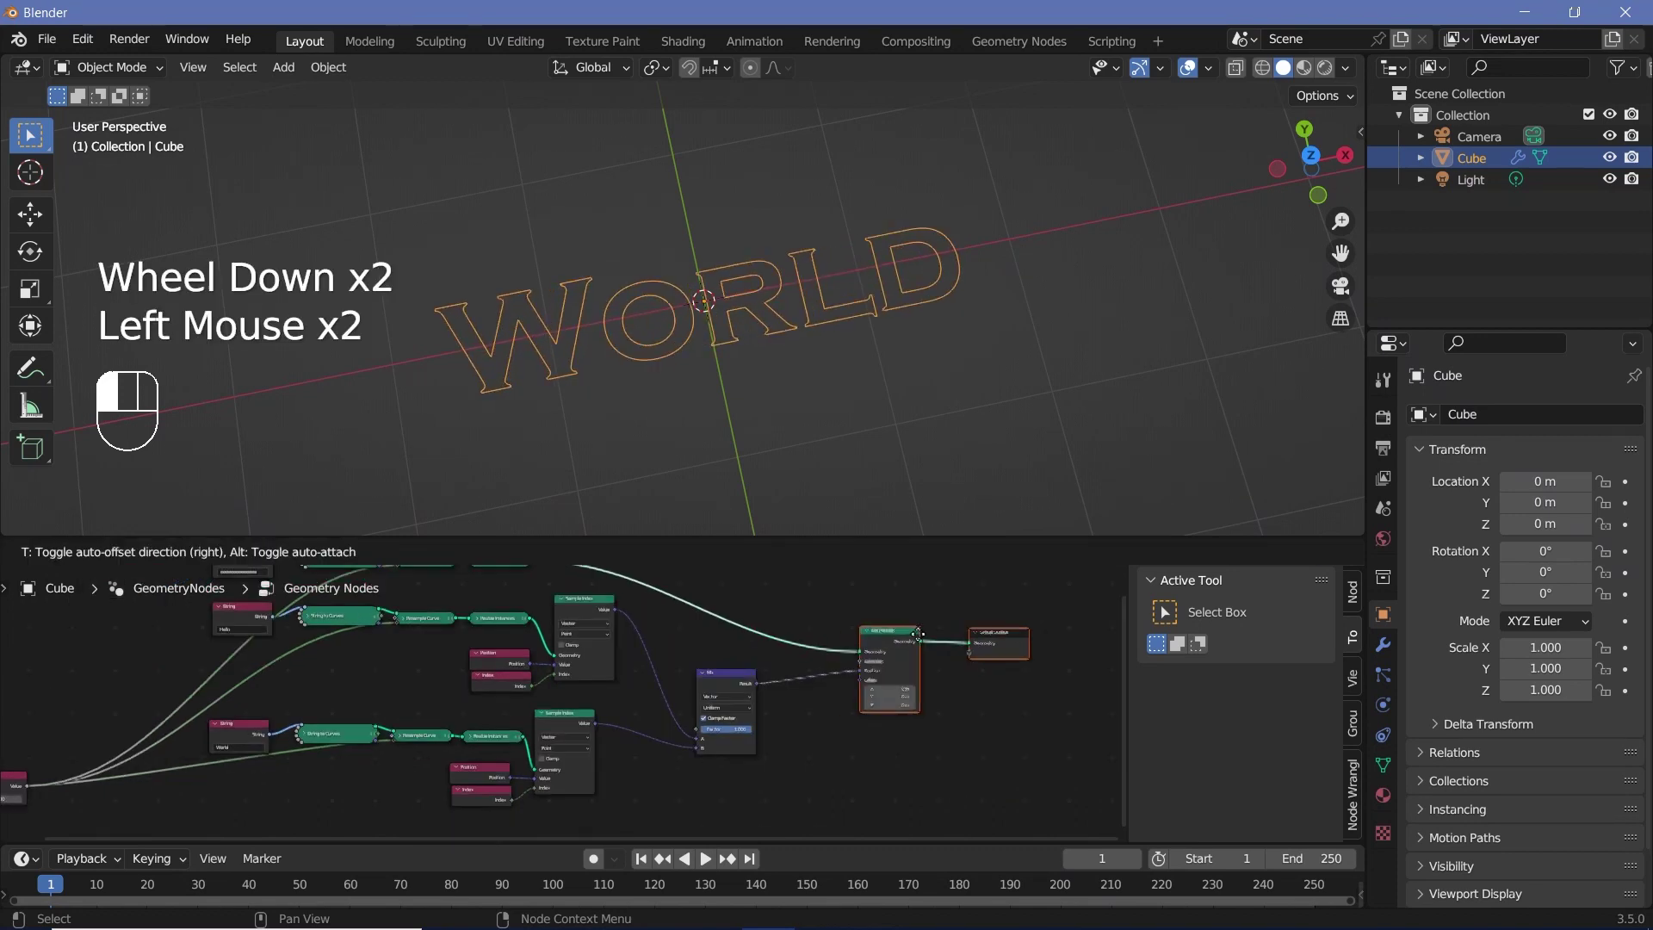
Step: Shift the Set Position and Group Output nodes away from the Mix node and duplicate the World text node chain below the original
left_click_drag(889, 632, 969, 630)
middle_click_drag(296, 738, 362, 657)
left_click_drag(310, 629, 652, 761)
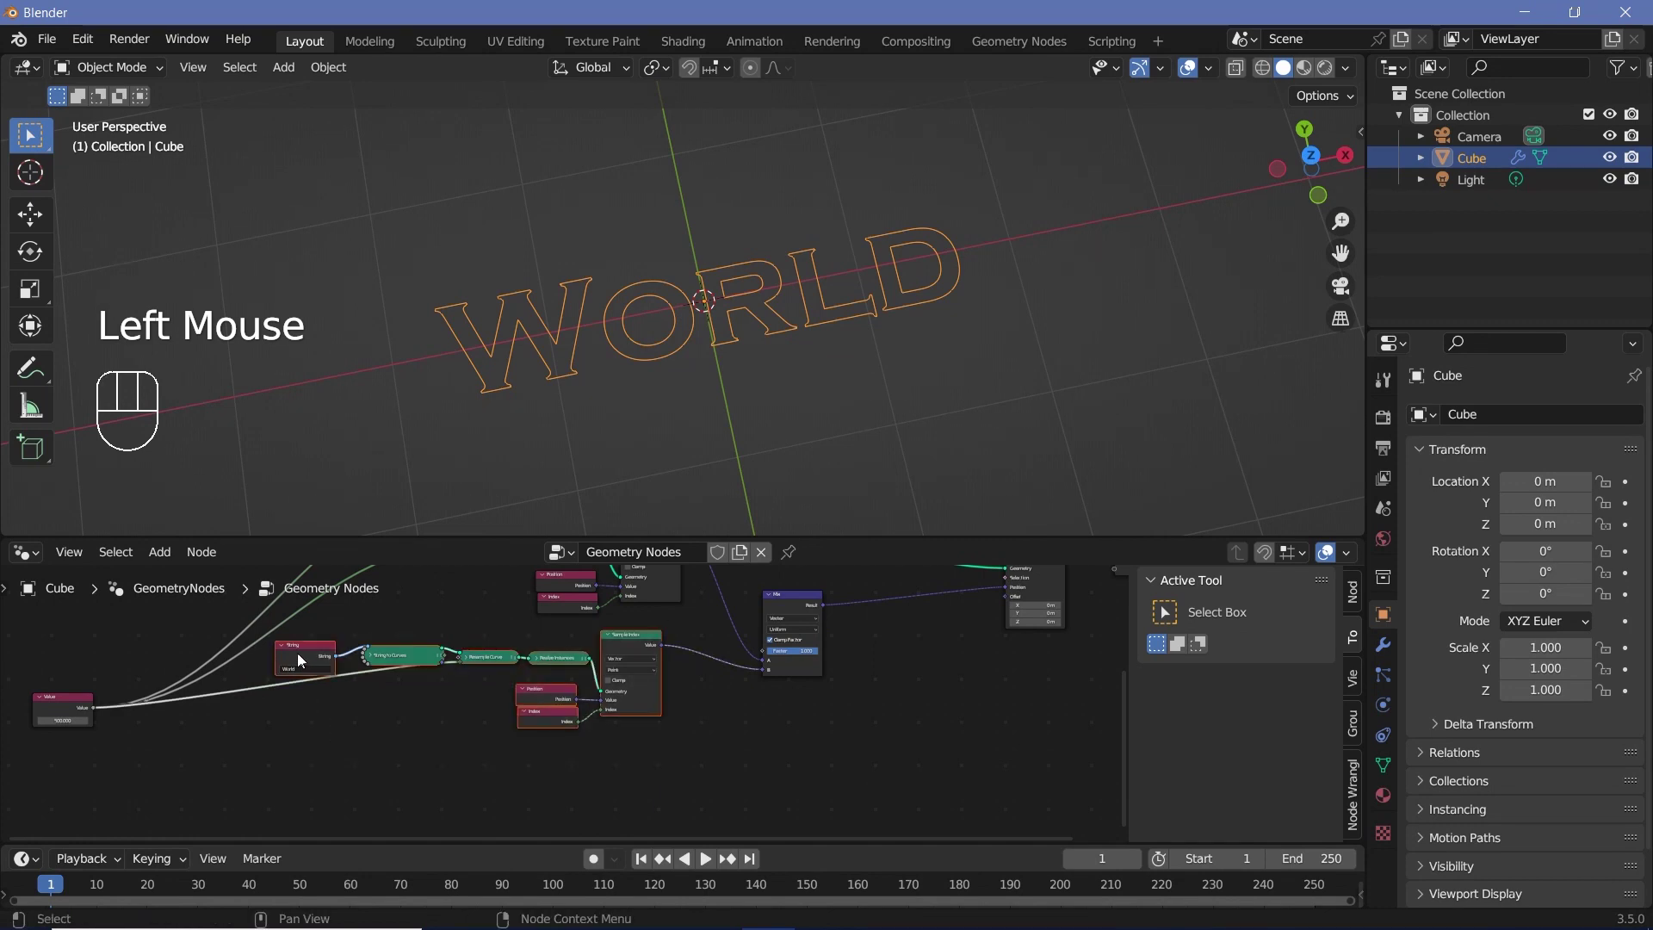
scroll(297, 653, "up", 2)
middle_click_drag(297, 652, 415, 629)
scroll(415, 628, "up", 2)
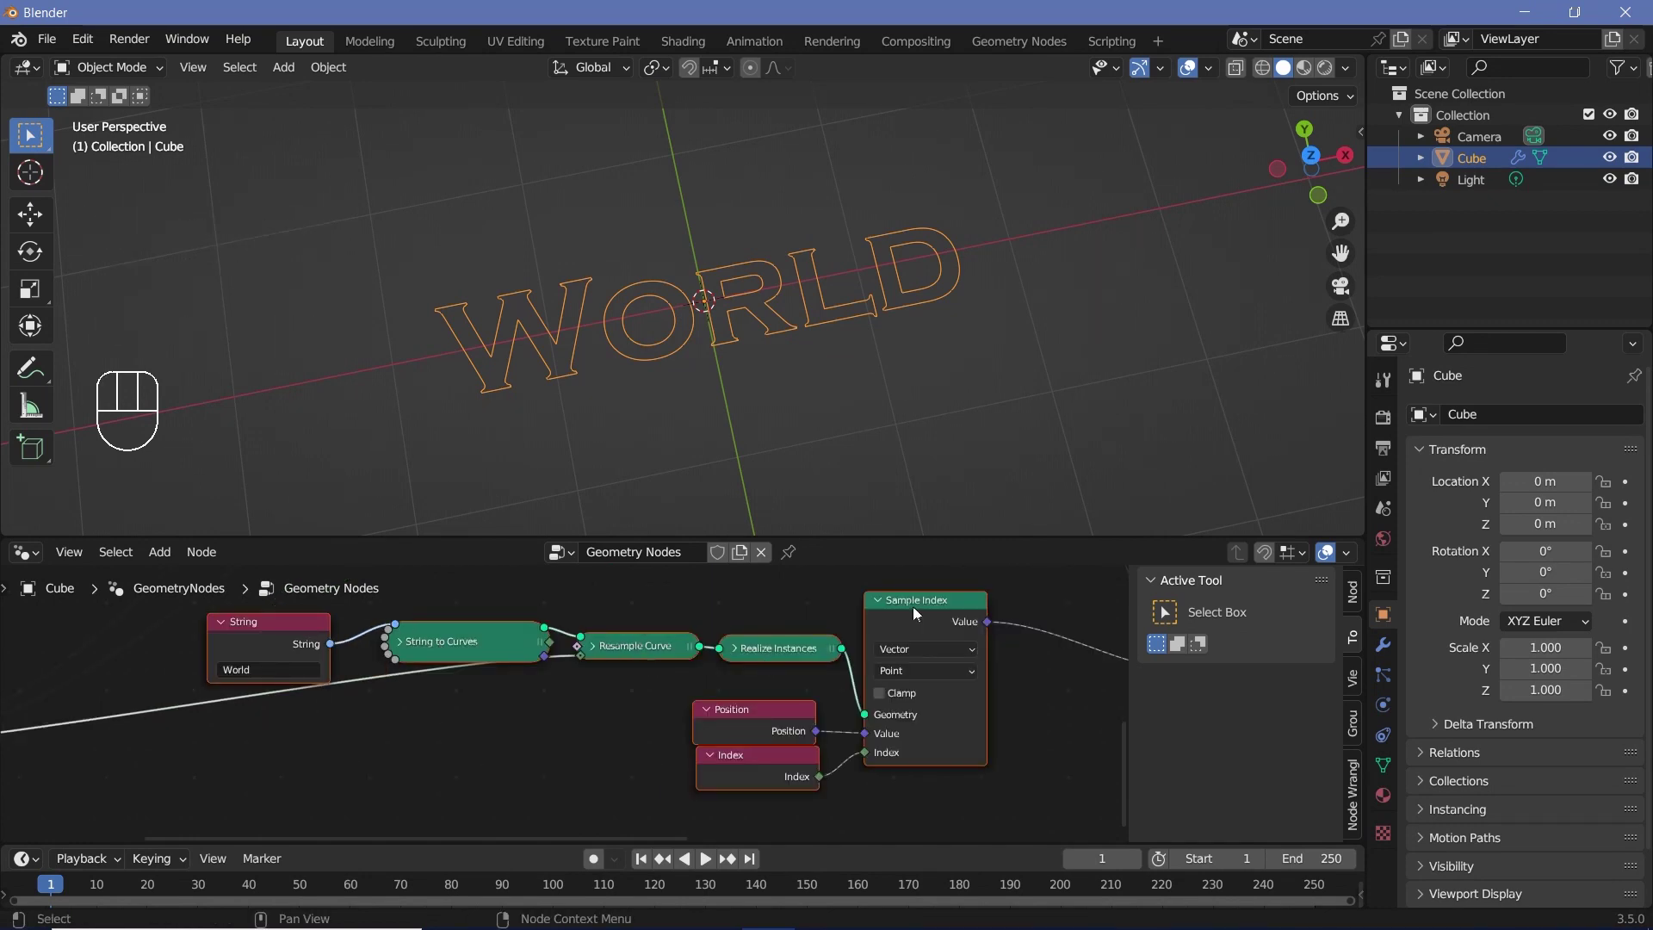
scroll(562, 702, "down", 4)
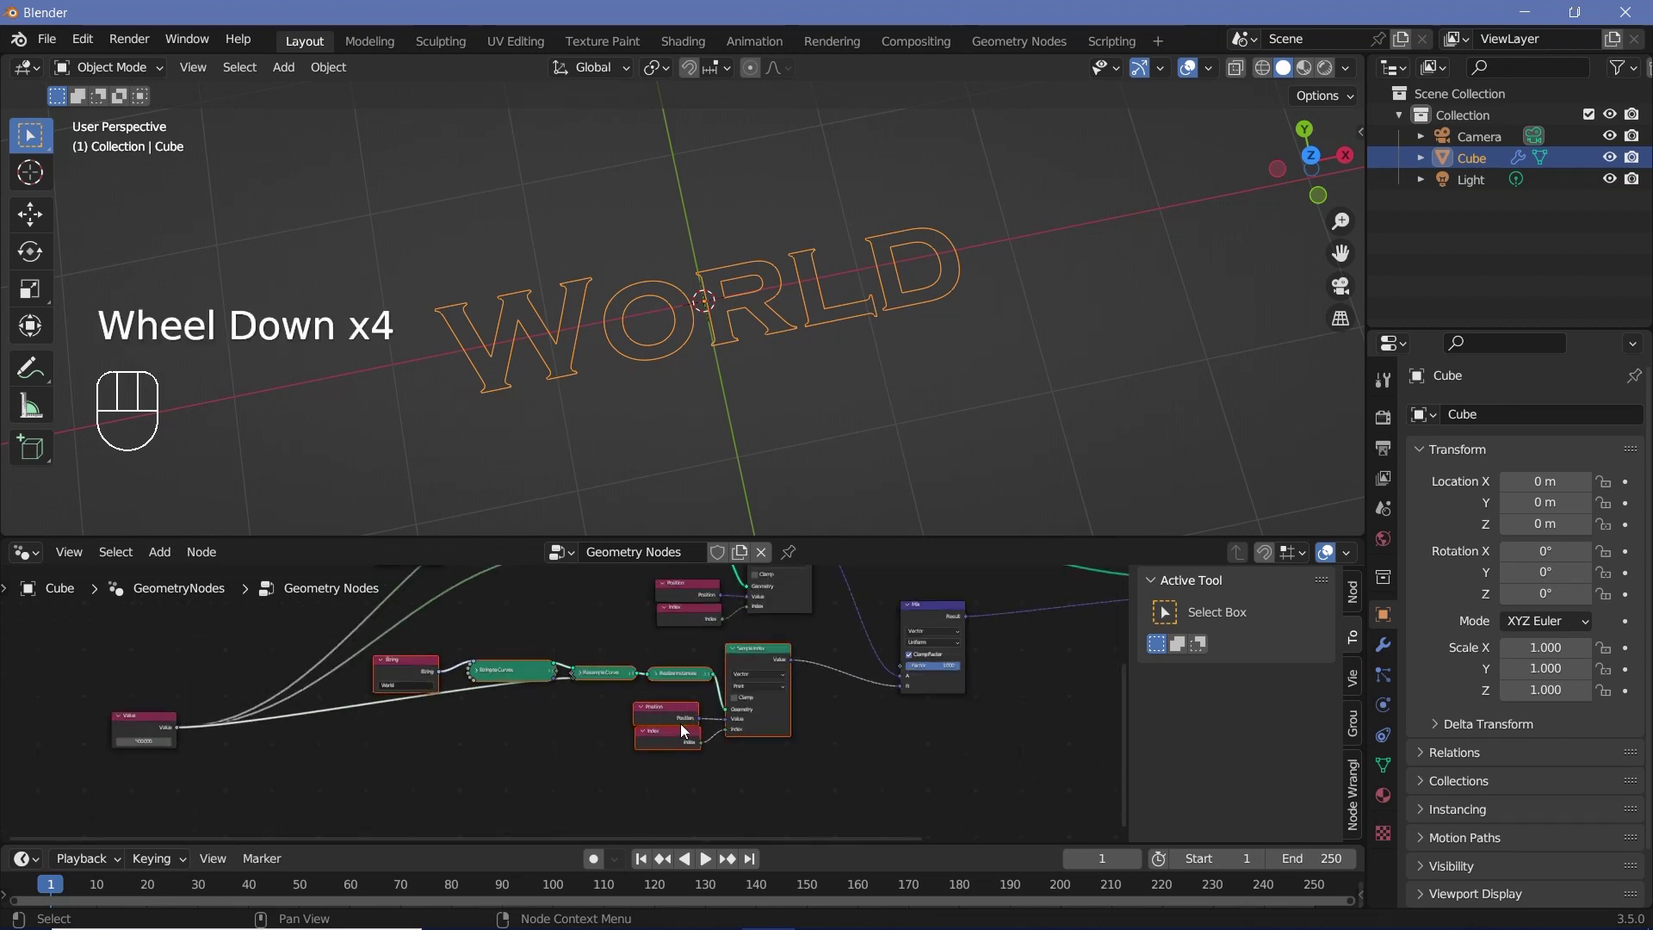
scroll(680, 723, "down", 2)
middle_click_drag(680, 723, 659, 691)
key("shift+d")
left_click(668, 778)
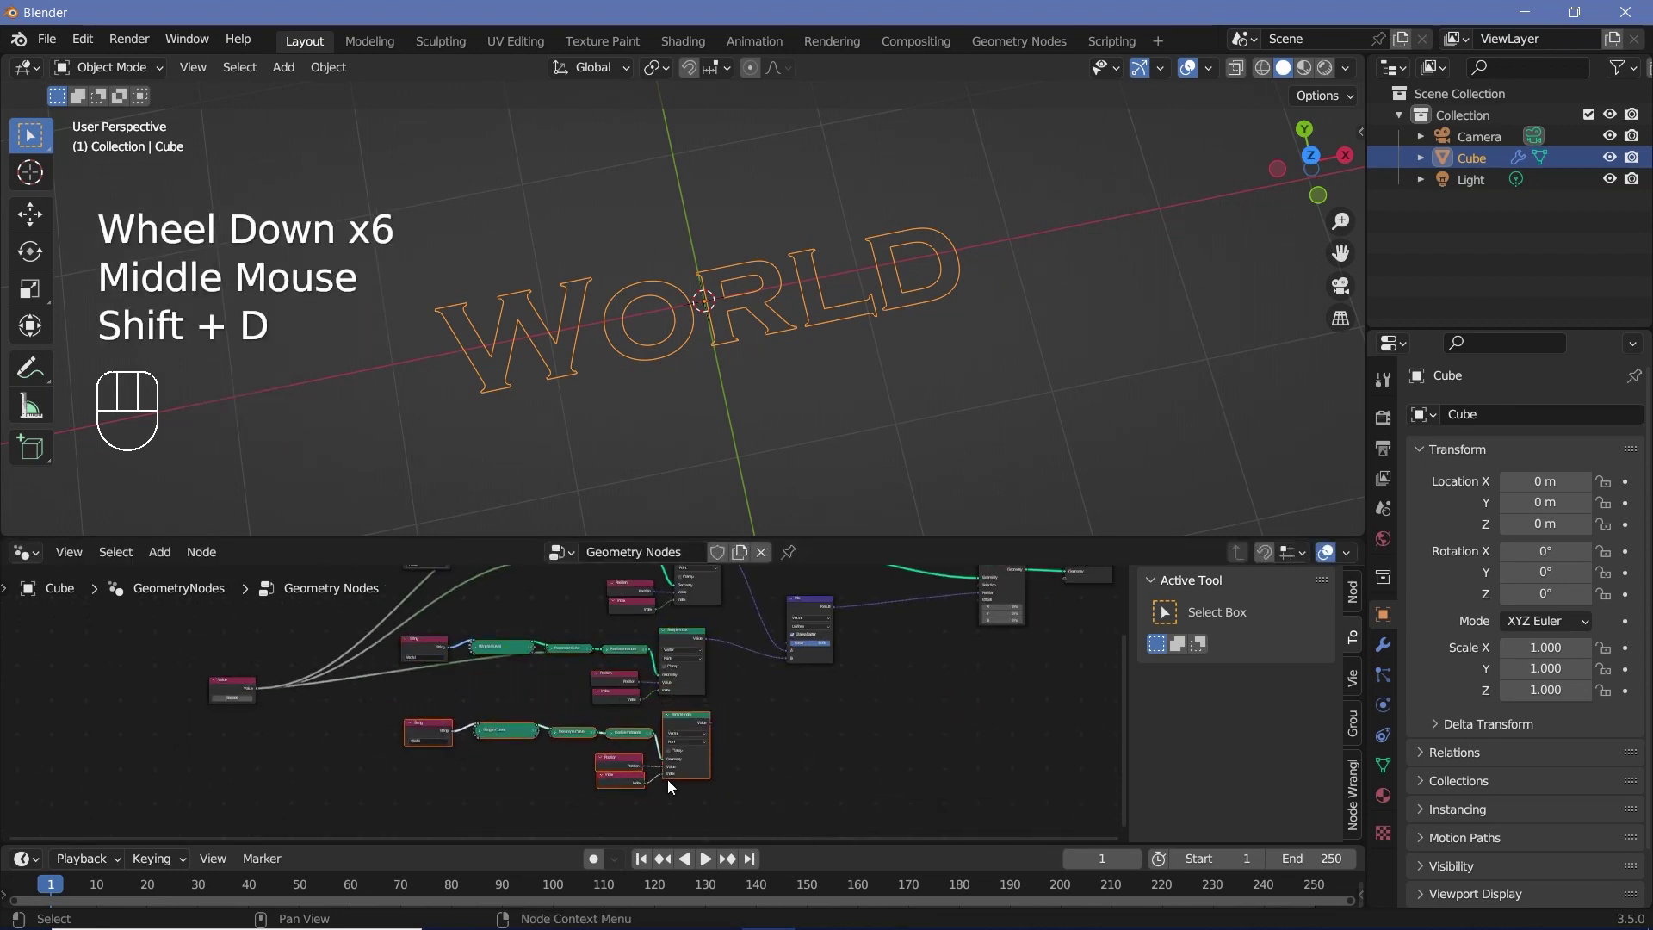
Step: Move the World chain's Position and Index nodes beneath the Value node and link them to the Hello and copied chains' Sample Index nodes
scroll(654, 706, "up", 2)
left_click(647, 668)
left_click(645, 697)
left_click(633, 675)
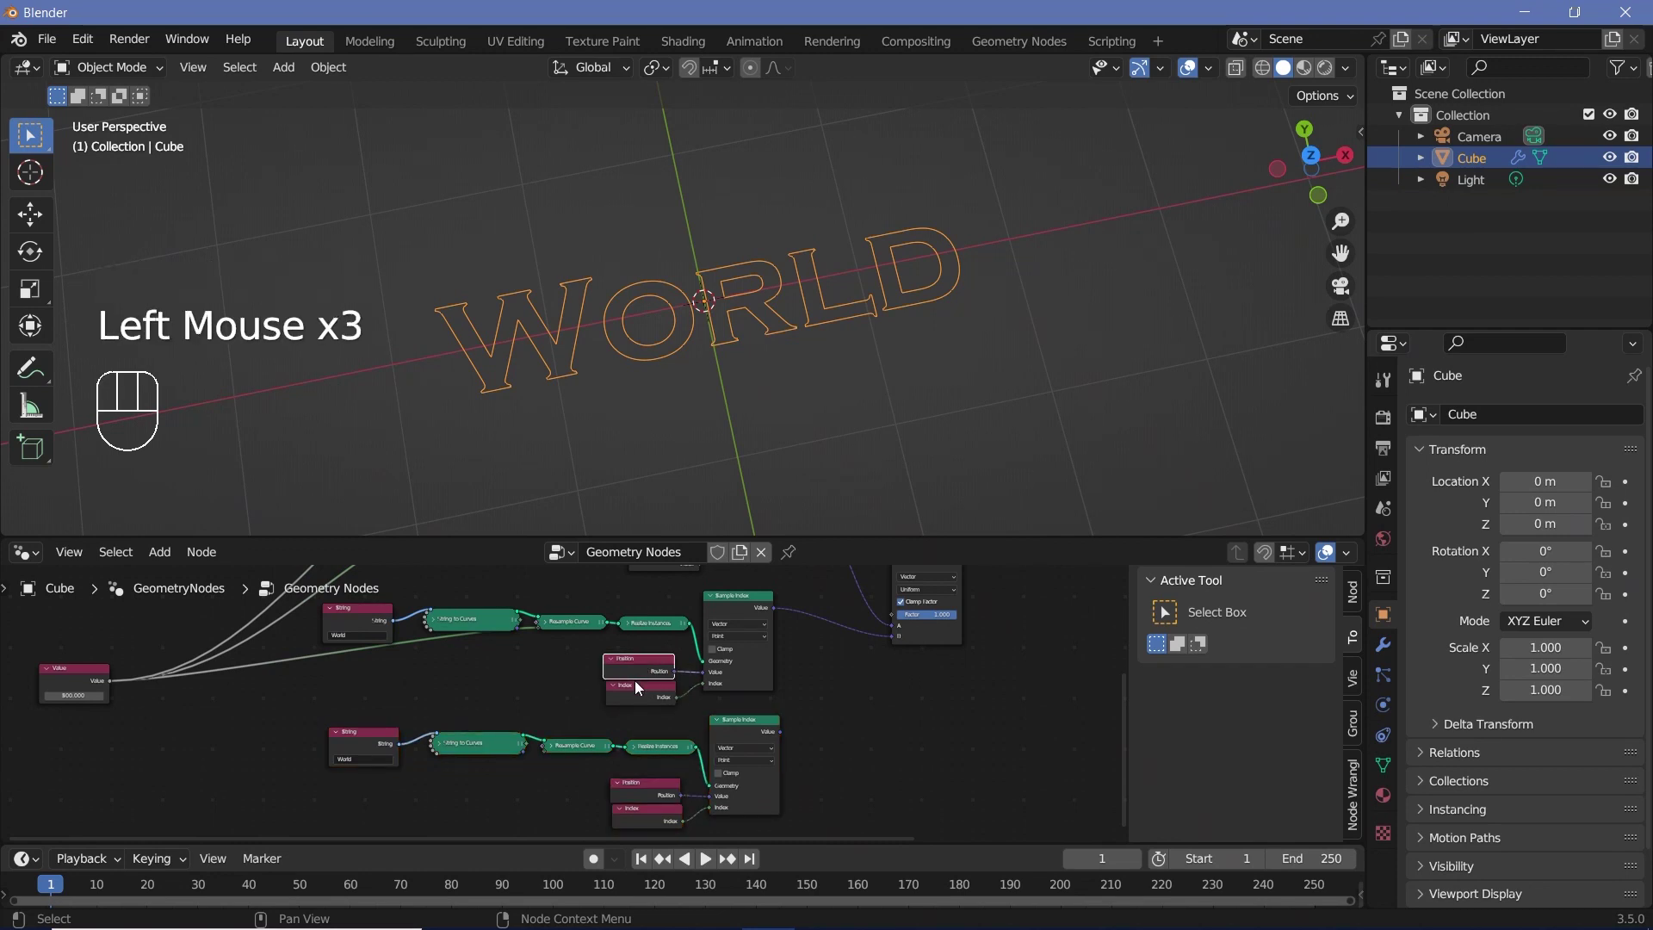
scroll(622, 722, "down", 2)
left_click_drag(571, 662, 625, 711)
key("g")
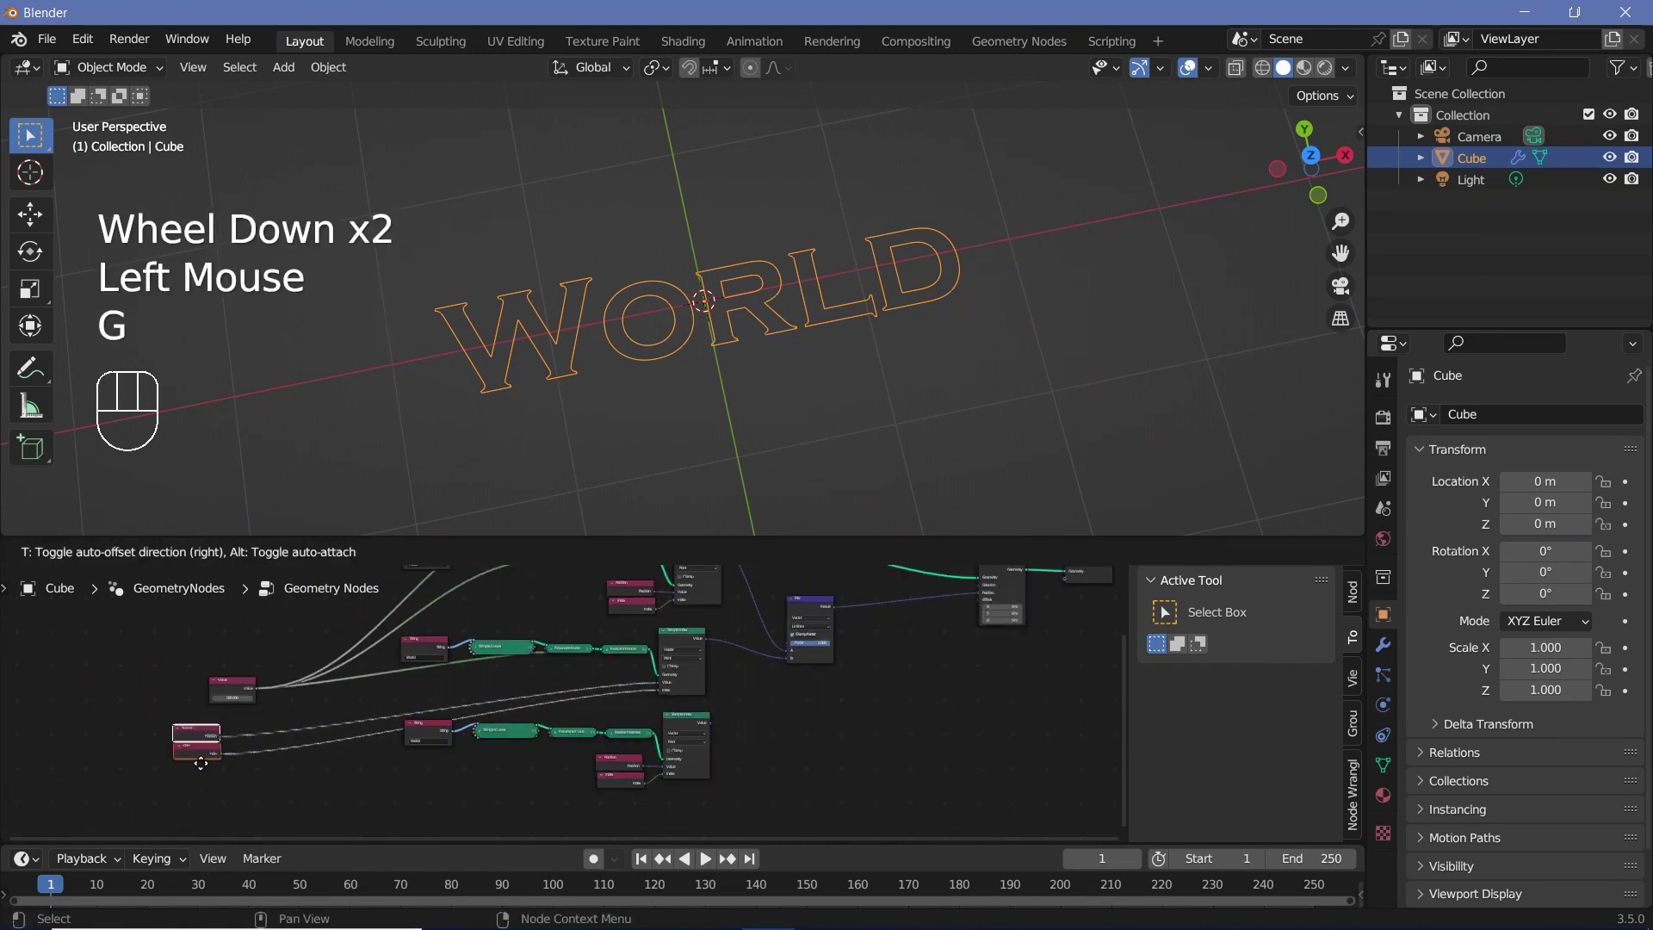
left_click(255, 742)
left_click_drag(259, 727, 675, 618)
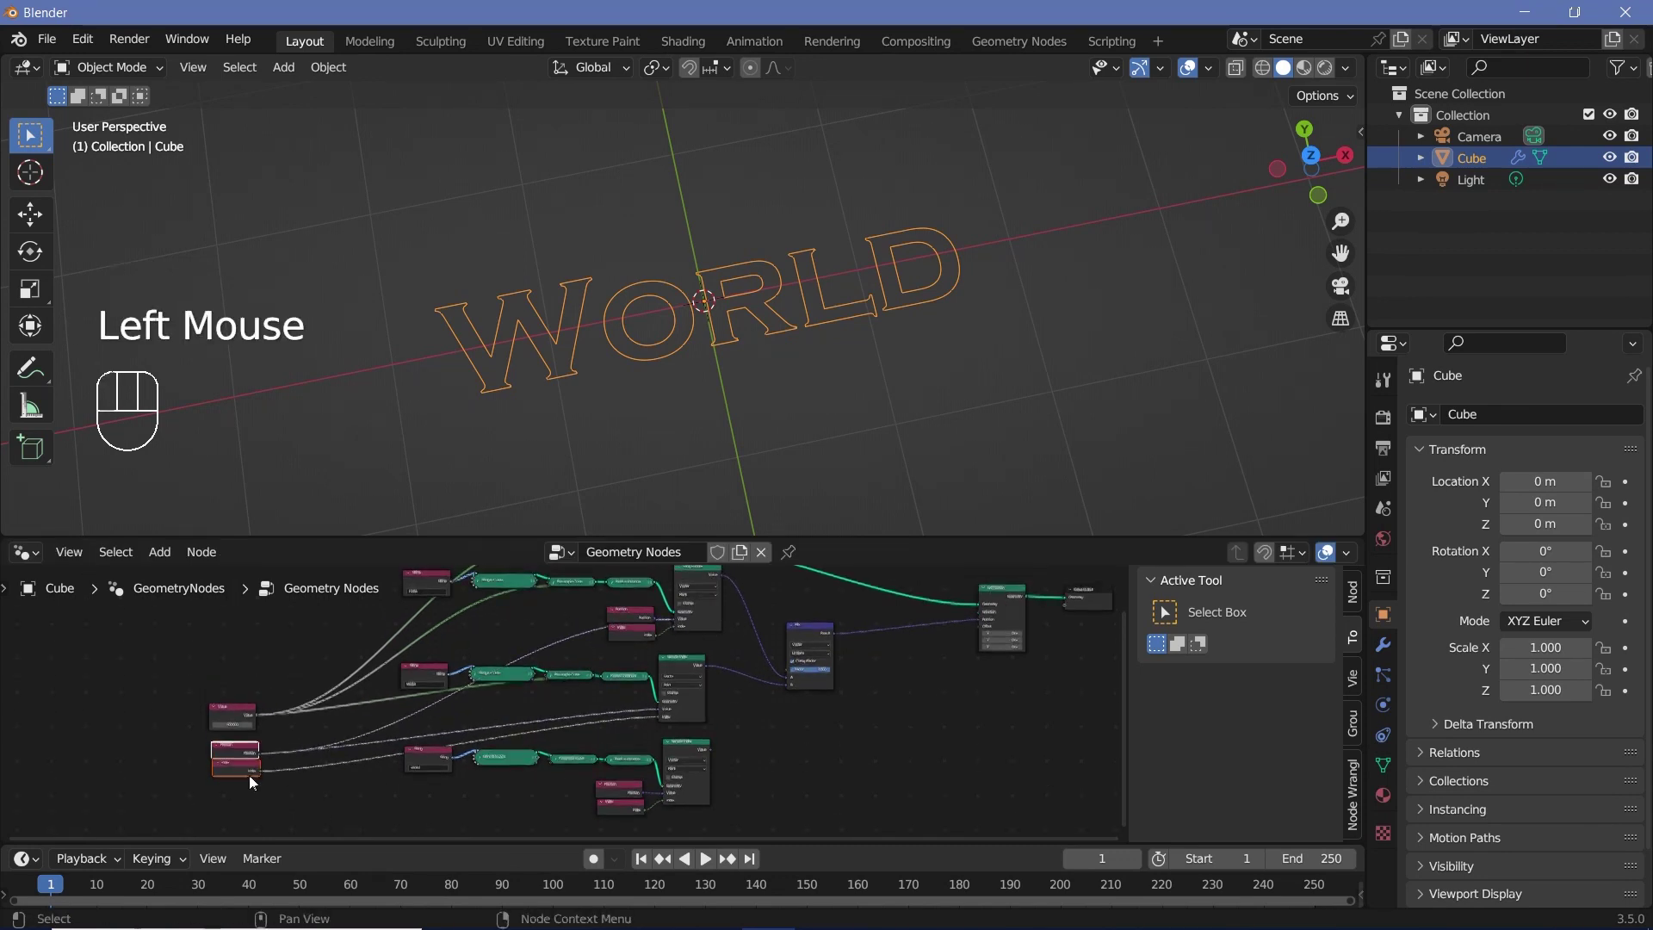
left_click_drag(259, 771, 662, 784)
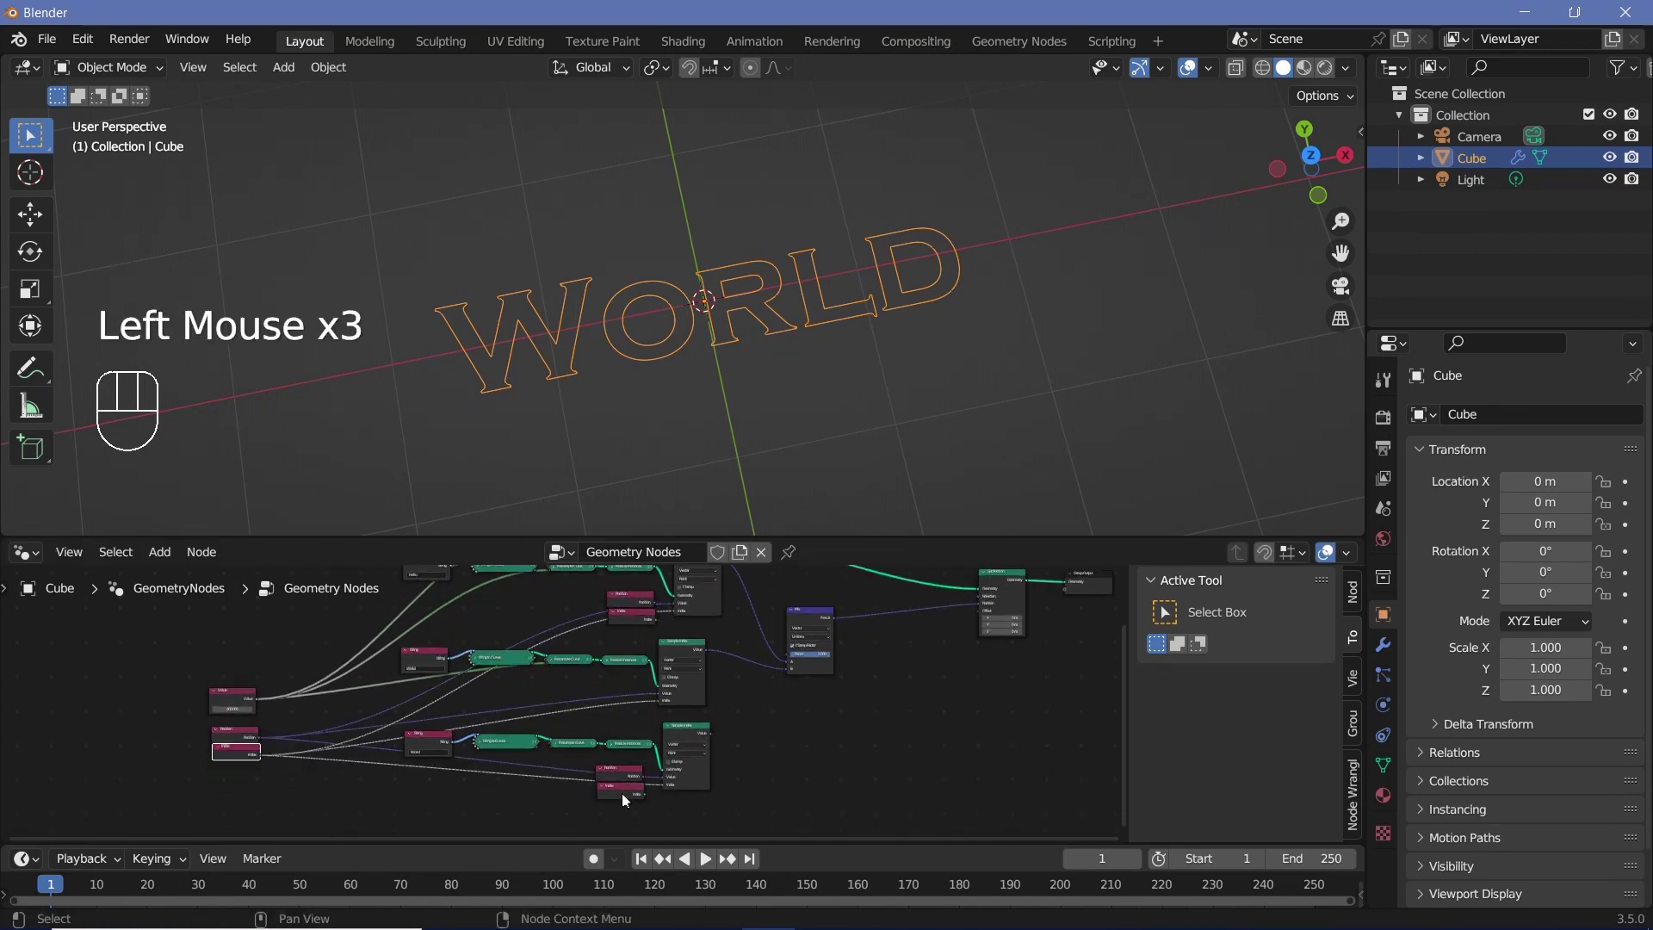
Step: Delete the Hello and copied chains' own Position and Index nodes, and move the shared input nodes farther from the text chains
left_click(622, 793)
left_click(616, 772, "shift")
left_click(622, 618, "shift")
left_click(623, 603, "shift")
key("x")
scroll(441, 672, "down", 1)
scroll(329, 736, "down", 1)
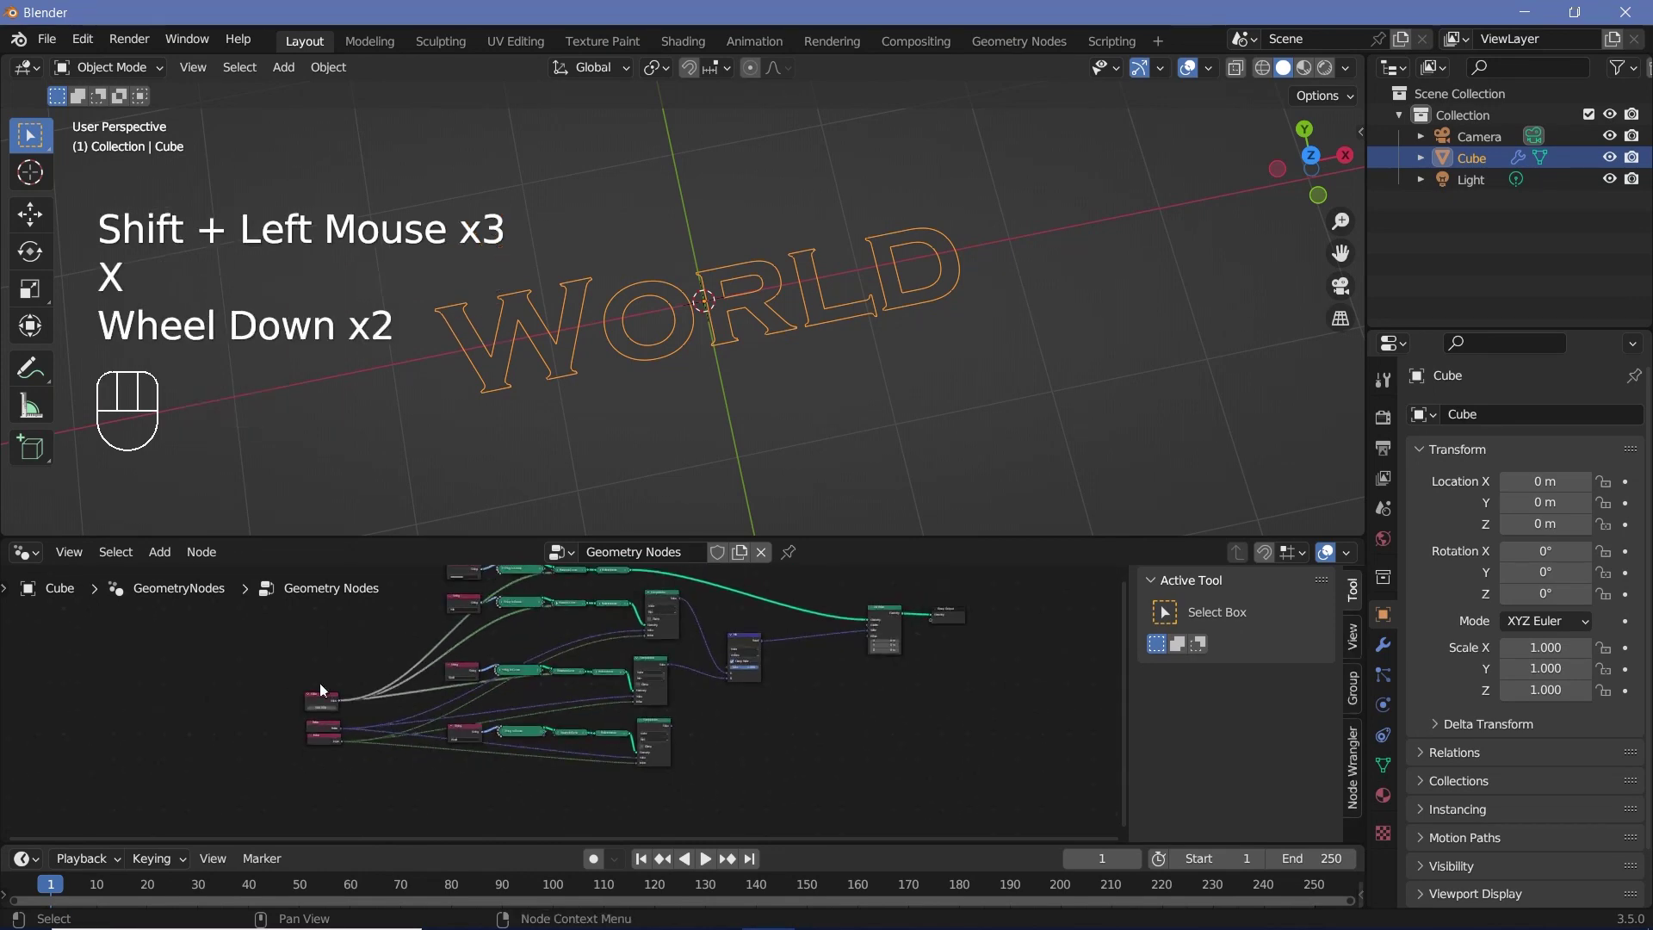
middle_click_drag(511, 668, 479, 752)
left_click_drag(314, 711, 402, 829)
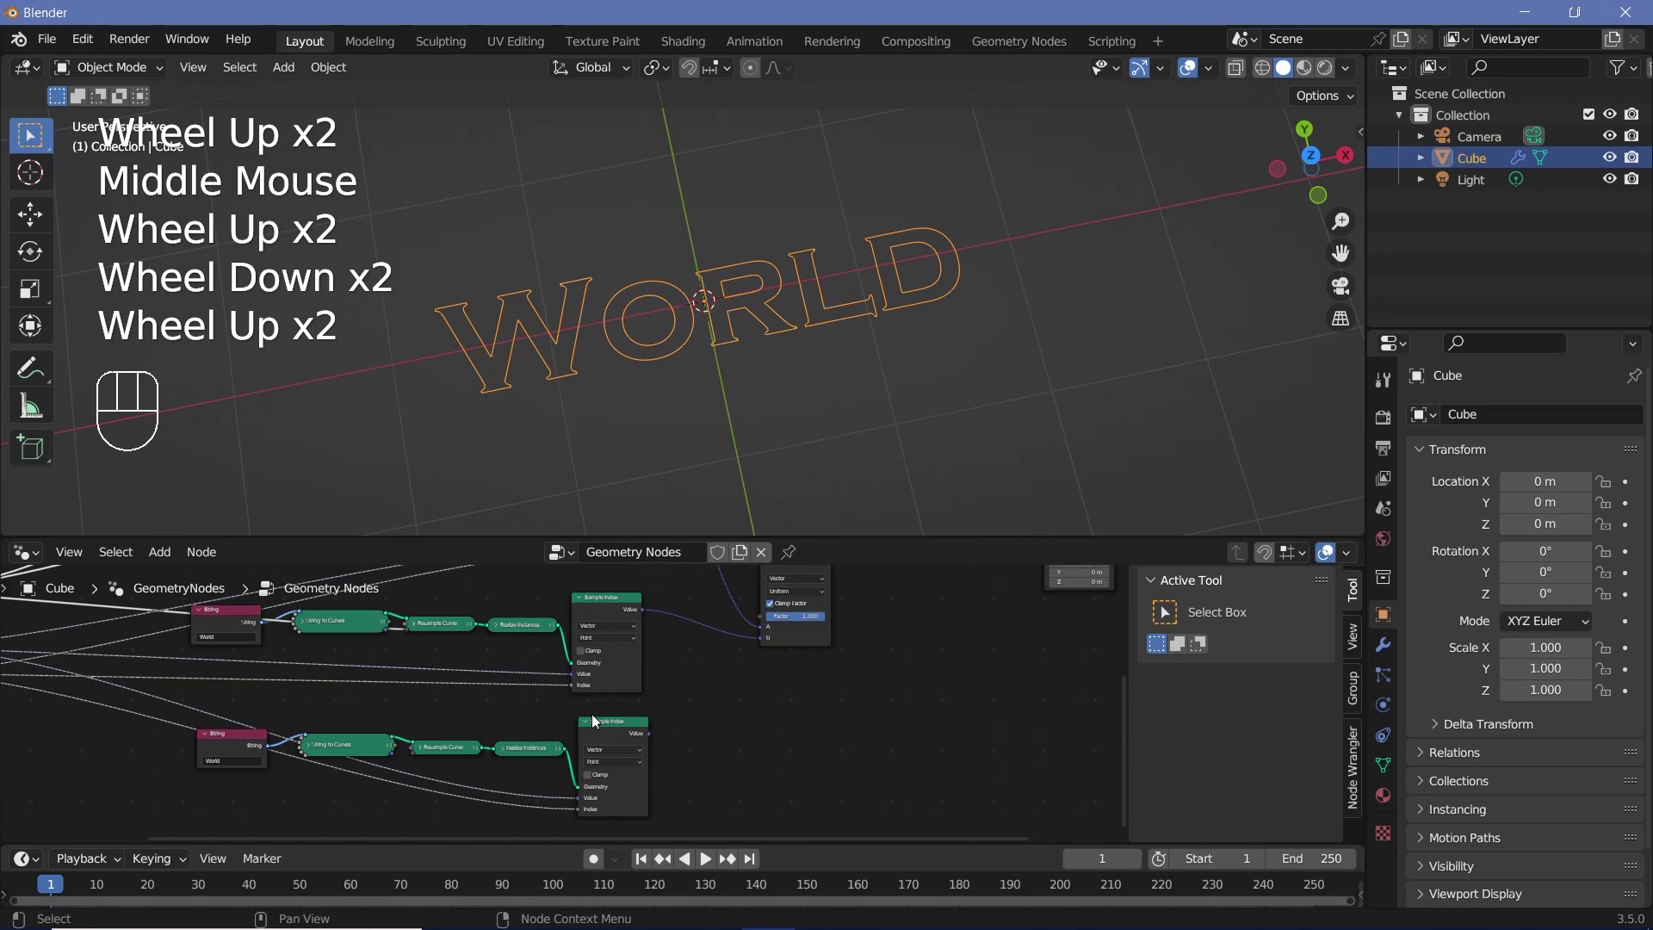
Step: Duplicate the Mix node onto the link before Set Position and connect the copied chain's Sample Index Value to its B input
left_click(600, 723)
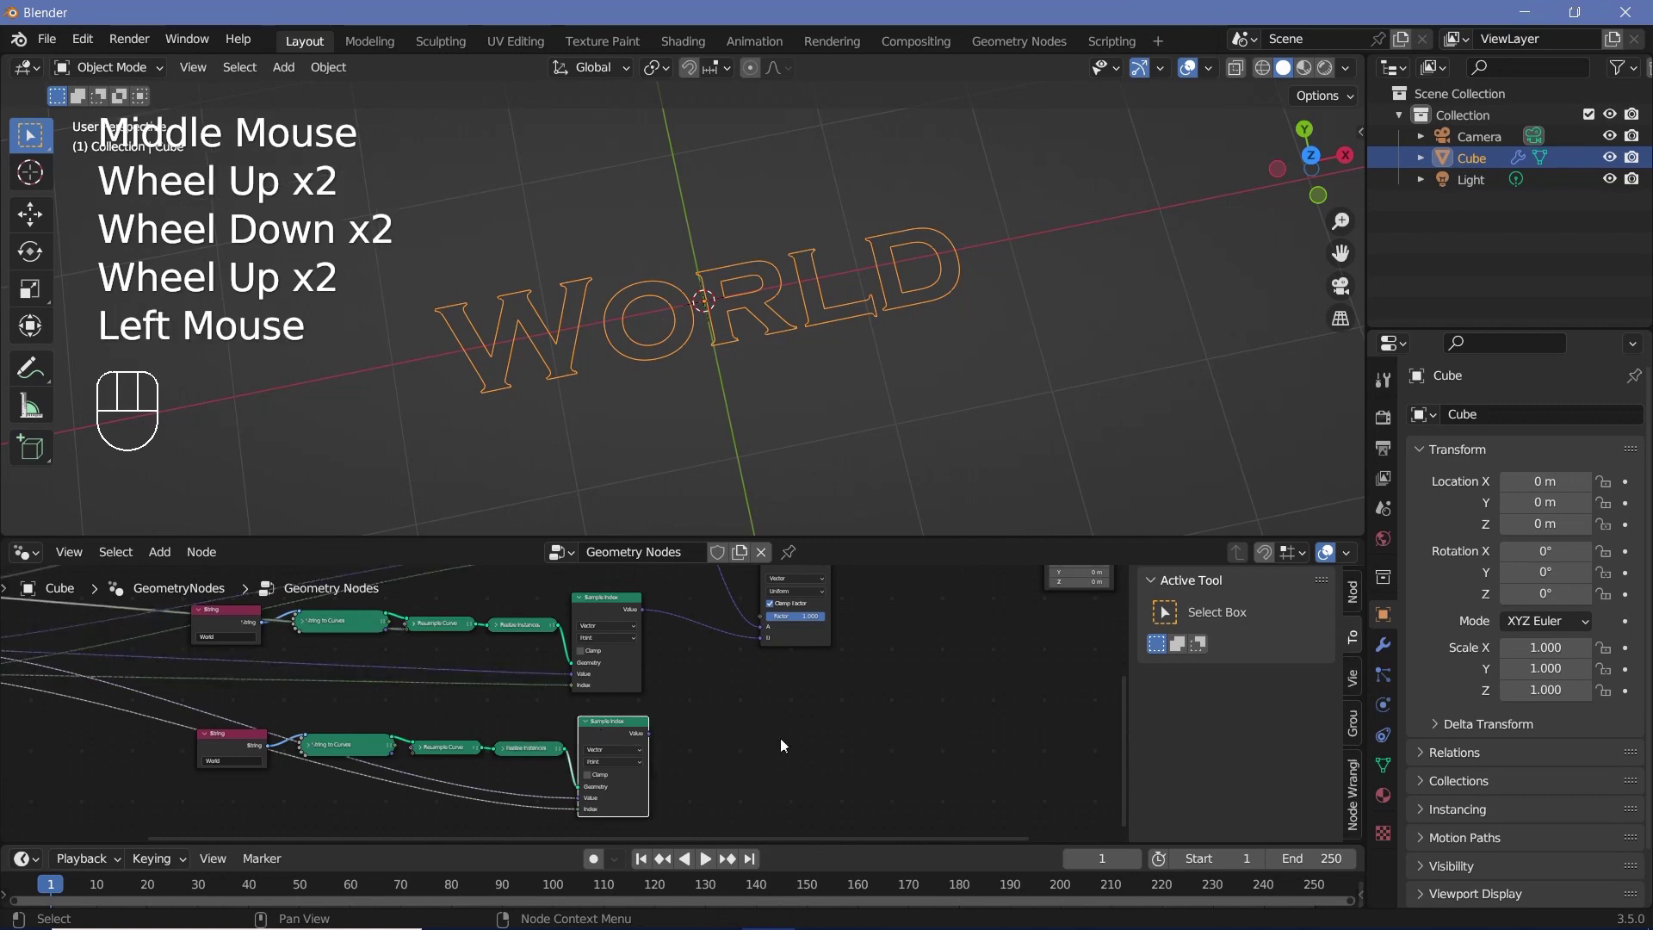
middle_click_drag(780, 739, 659, 691)
left_click(665, 638)
key("shift+d")
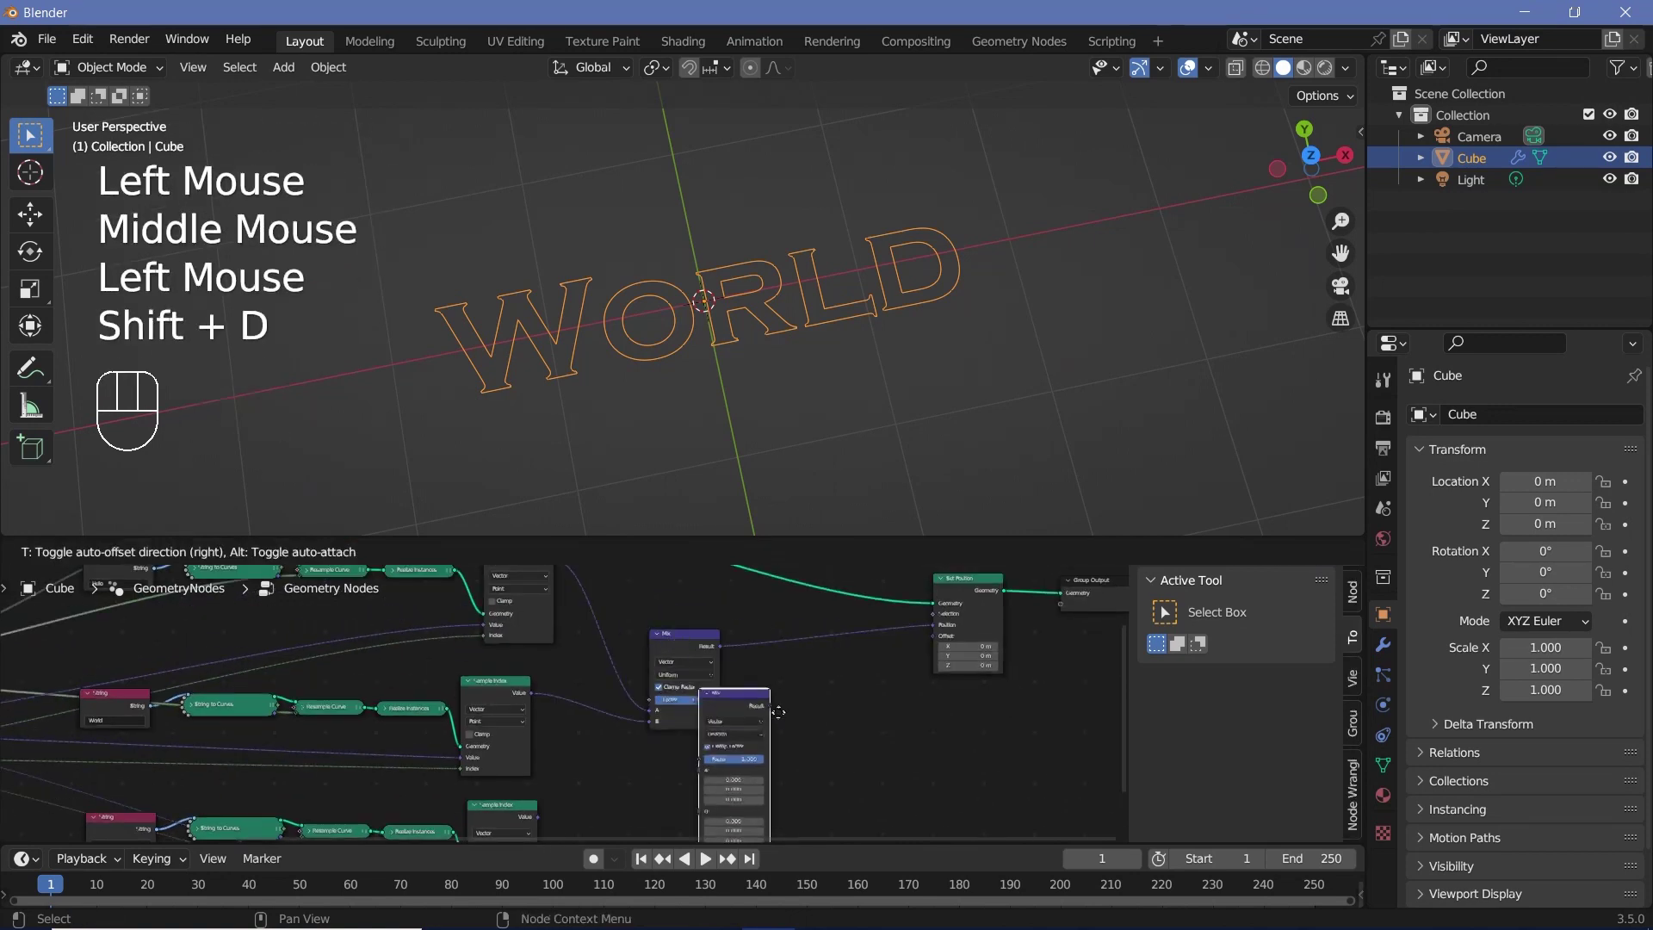
left_click(850, 652)
left_click_drag(539, 816, 776, 711)
Step: Link the shared Value node to the copied chain's Resample Curve node
middle_click_drag(825, 692, 964, 696)
scroll(603, 696, "down", 2)
middle_click_drag(517, 696, 646, 696)
scroll(380, 698, "up", 3)
middle_click_drag(284, 696, 376, 702)
mouse_move(210, 648)
left_mouse_down()
mouse_move(680, 594)
mouse_move(275, 611)
mouse_move(223, 648)
left_mouse_up()
left_click_drag(223, 647, 697, 715)
Step: Set the copied chain's String text to "Blender"
left_click(525, 722)
type("Blender")
key("Return")
scroll(521, 727, "up", 6)
left_click(466, 755)
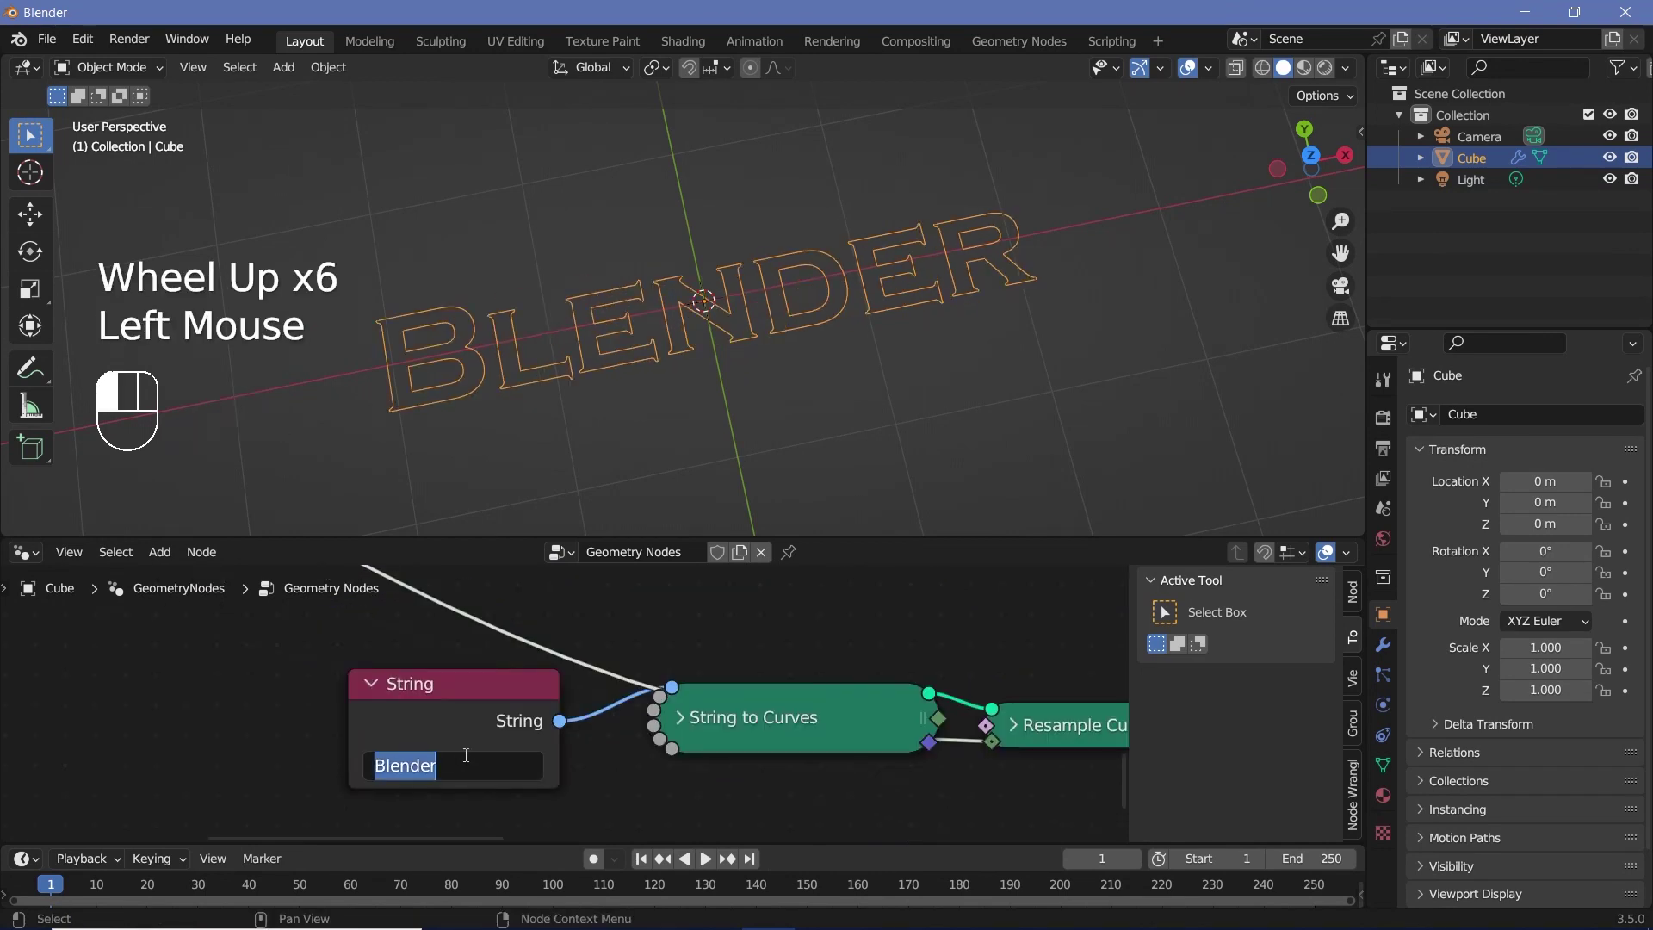
left_click(247, 783)
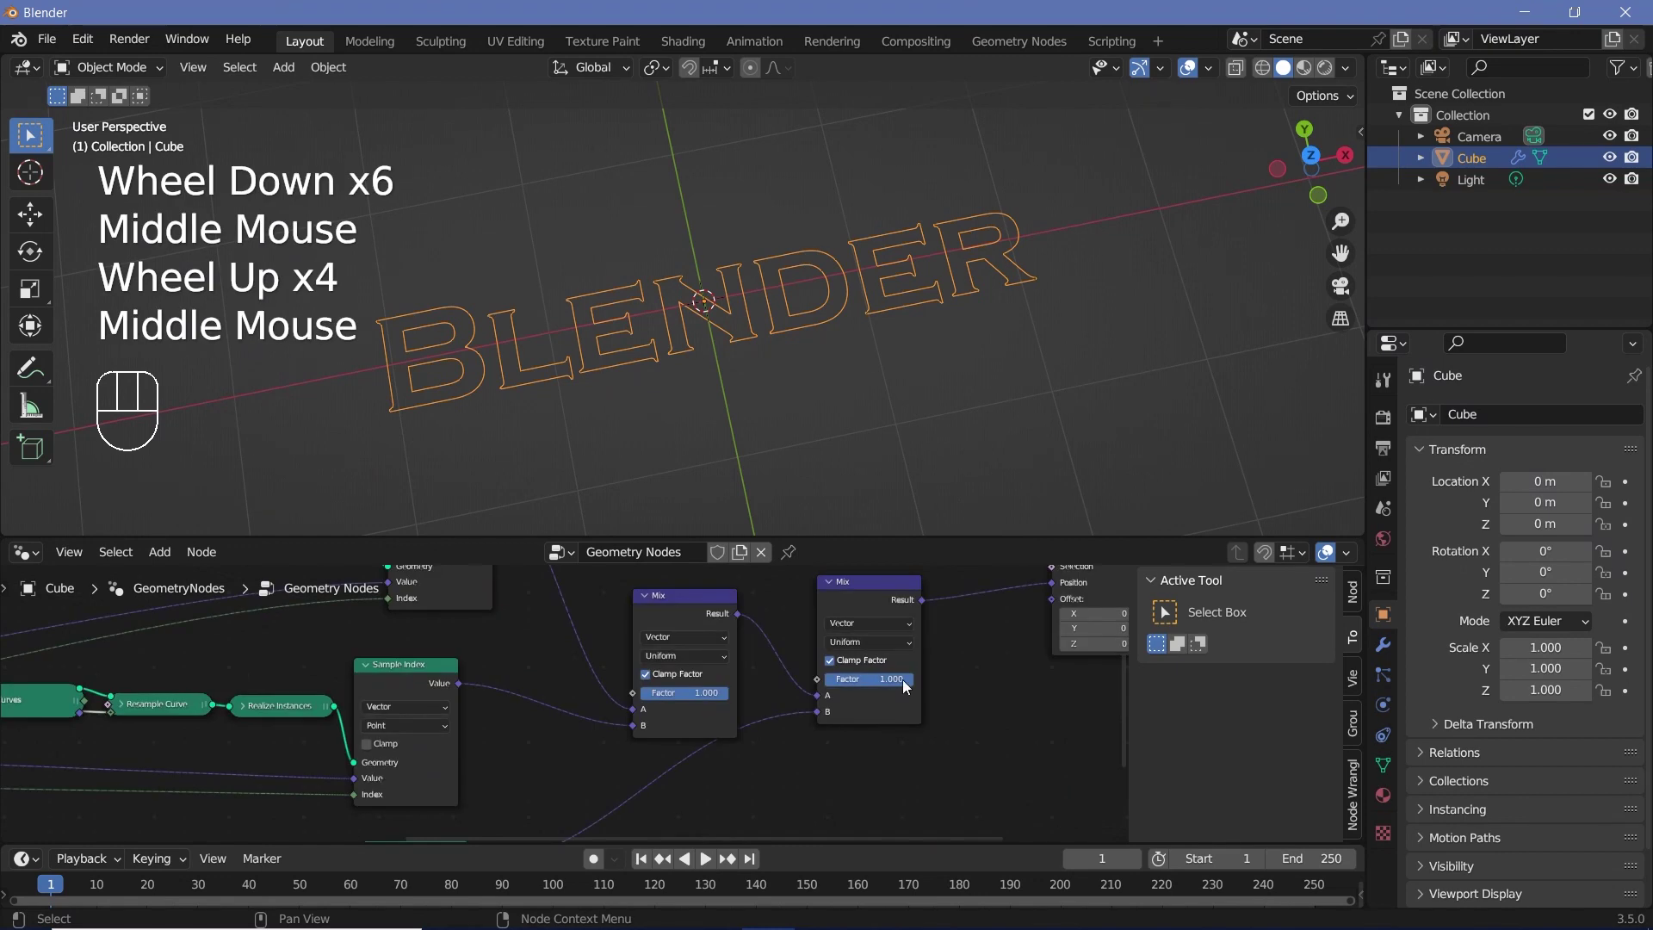
Step: Test the morph between Hello, World and Blender by varying both Mix factors between 0.000 and 1.000, ending on World
left_click_drag(903, 679, 647, 728)
left_click(866, 582)
left_click_drag(866, 582, 876, 613)
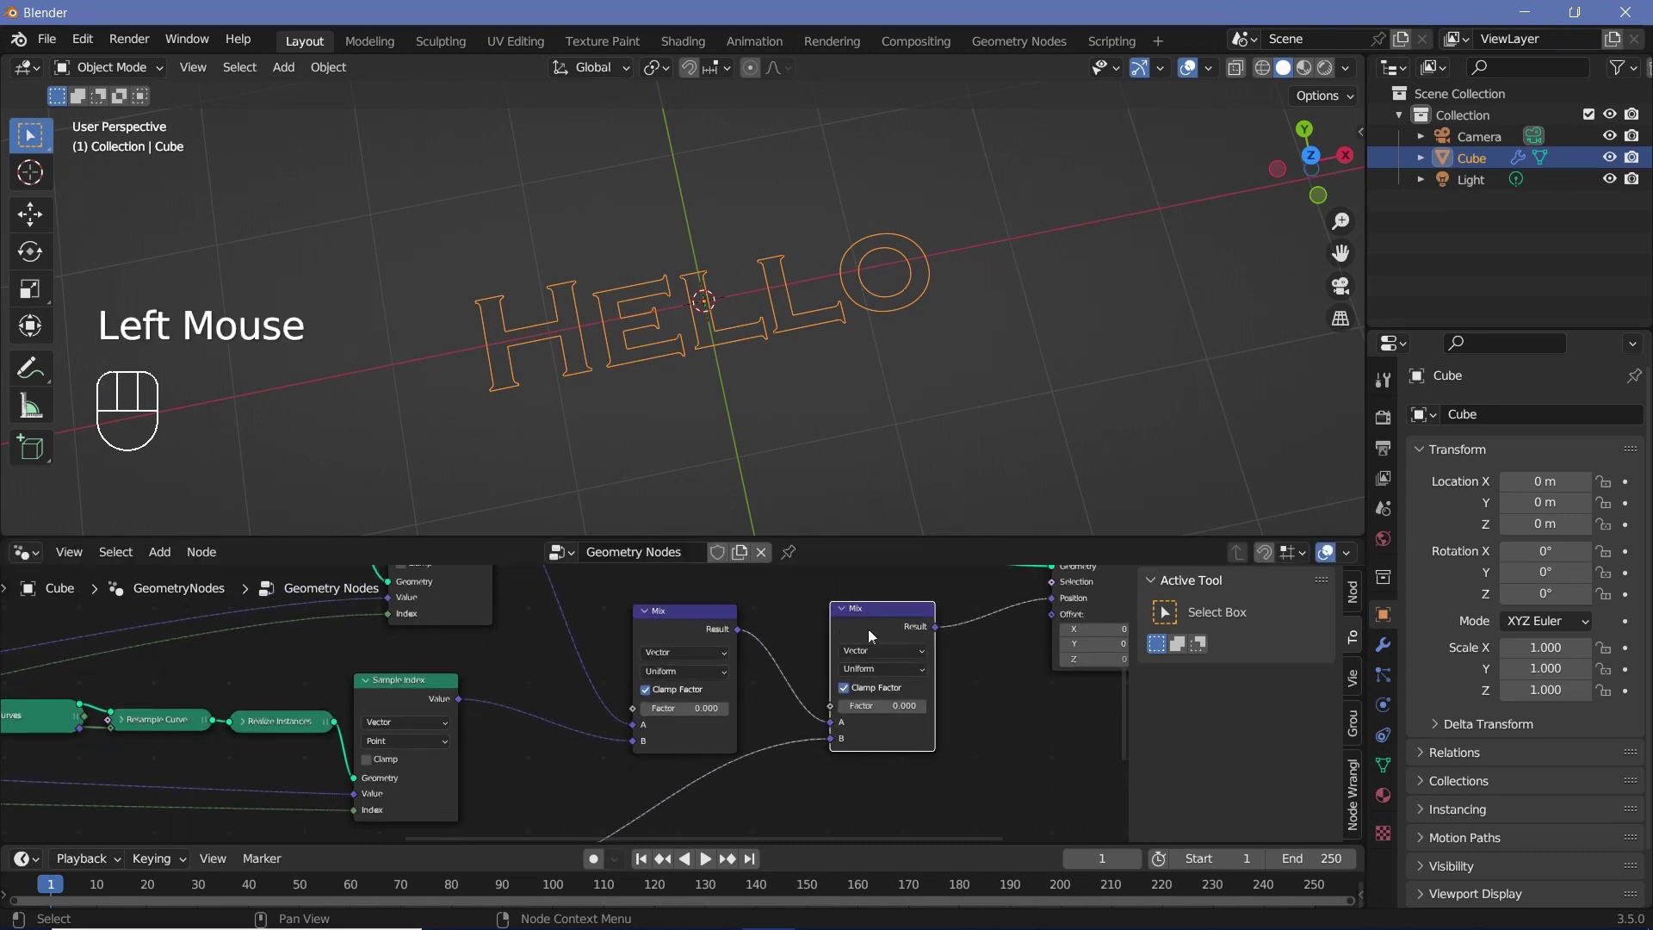
left_click_drag(880, 703, 947, 702)
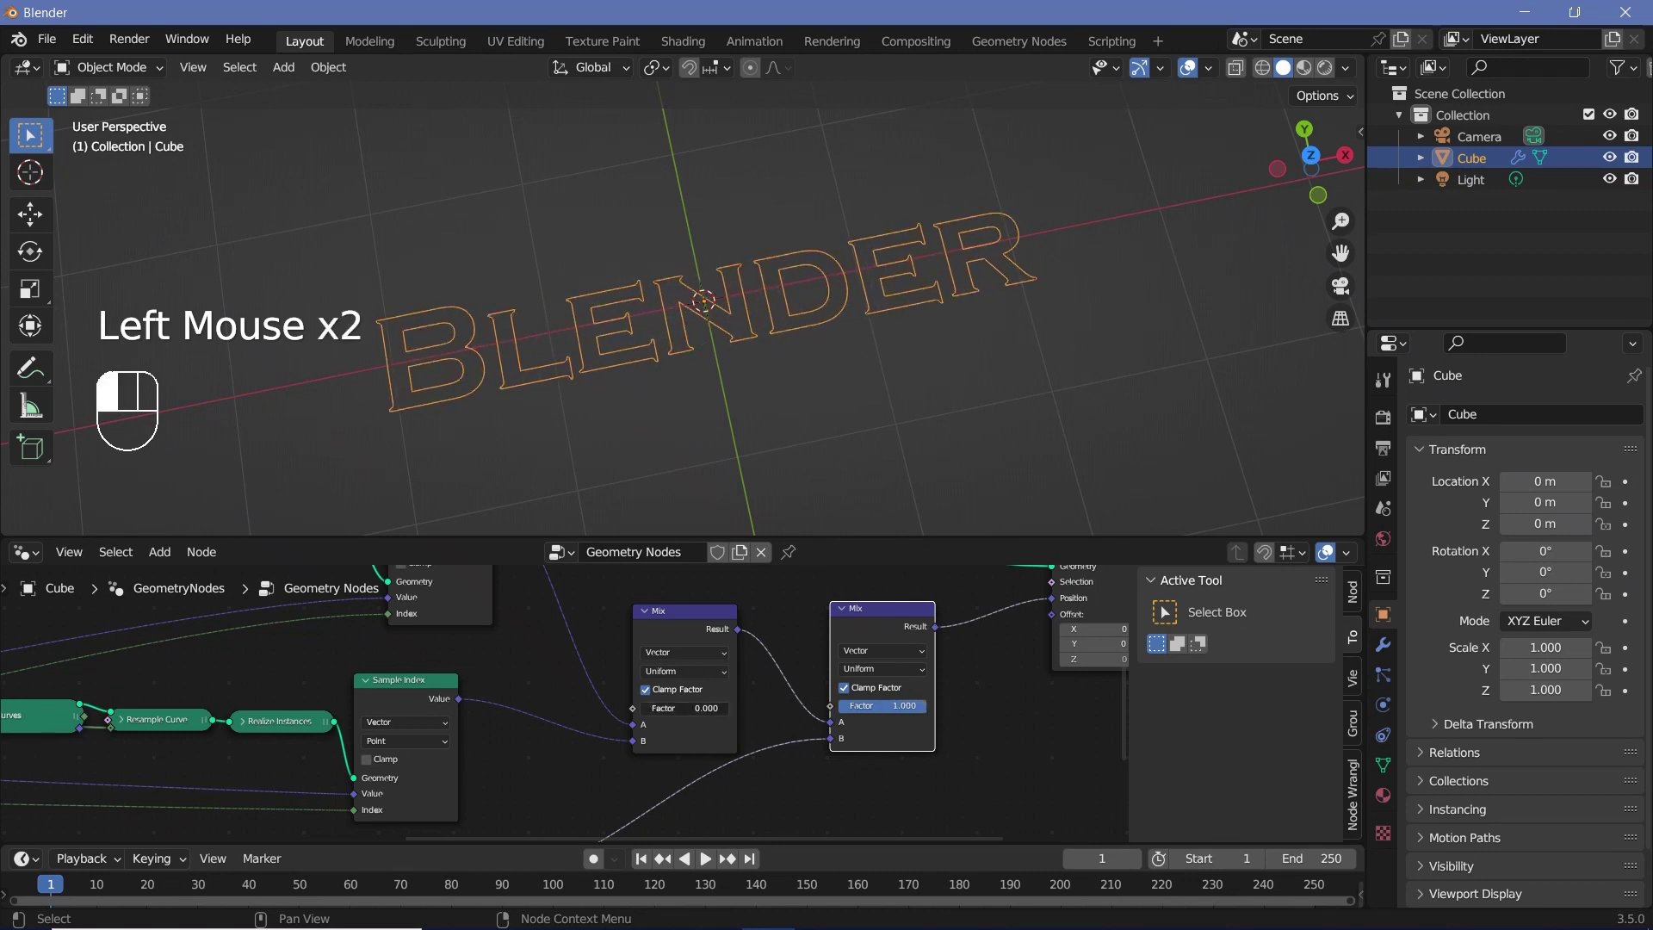
left_click_drag(669, 708, 921, 633)
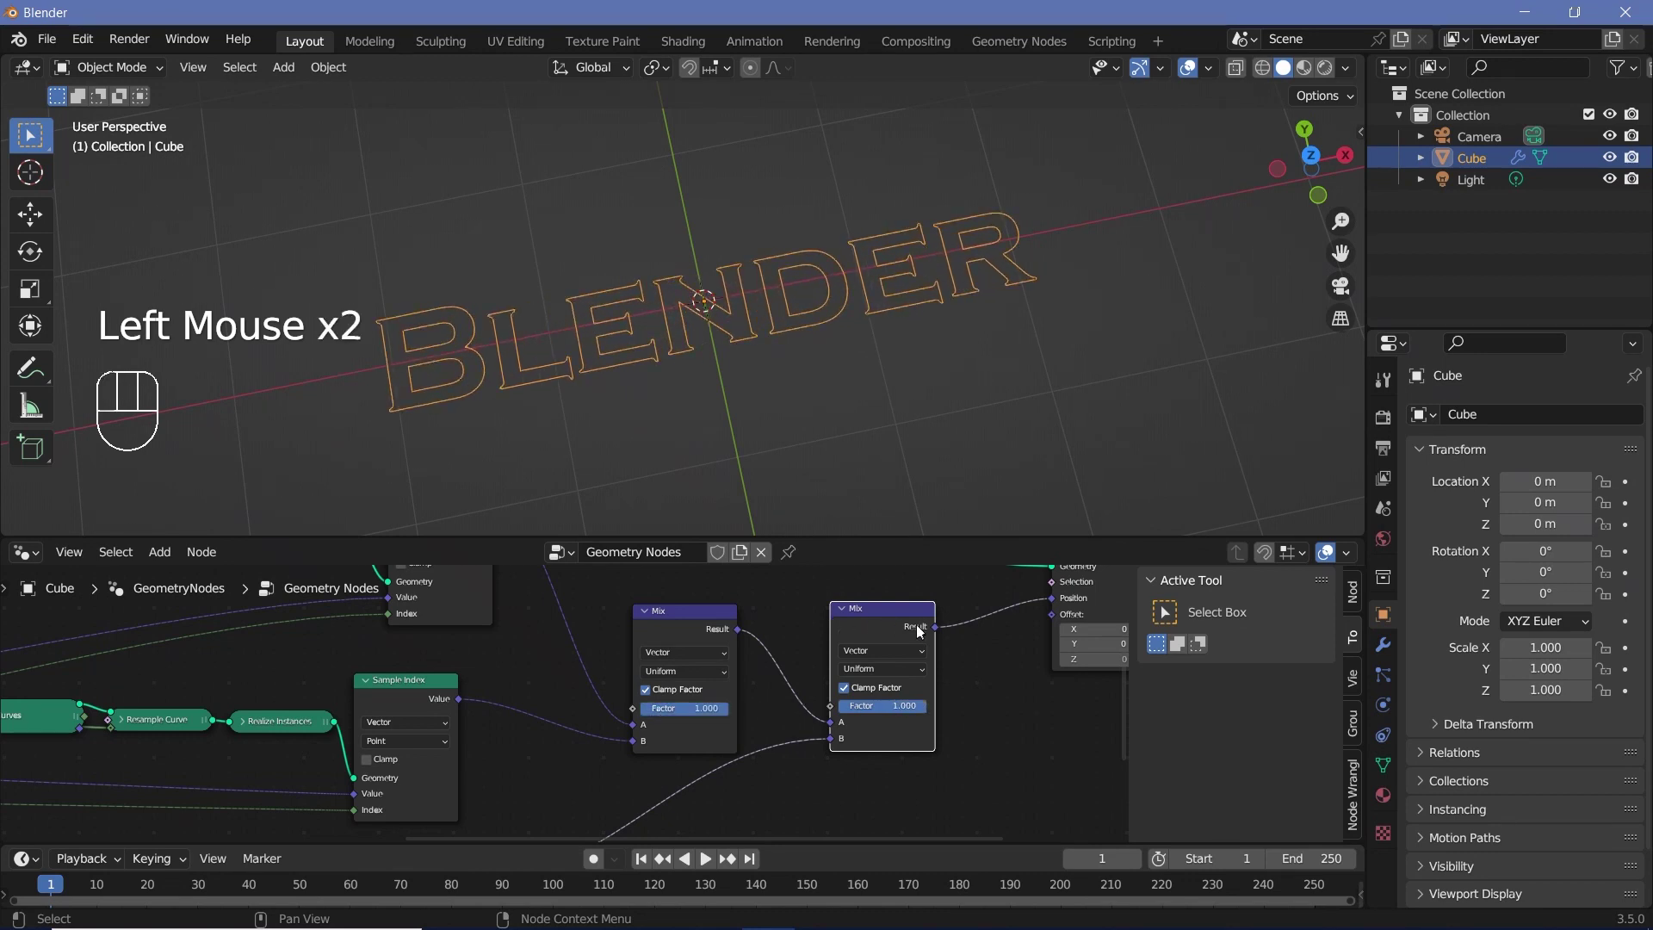
left_click_drag(904, 705, 844, 705)
left_click(882, 623)
left_click(706, 690)
mouse_move(706, 701)
left_mouse_down()
mouse_move(620, 706)
mouse_move(728, 707)
left_mouse_up()
left_click(868, 622)
left_click_drag(868, 622, 799, 632)
Step: Duplicate the Blender text node chain and place the copy below it
scroll(799, 633, "down", 2)
middle_click_drag(799, 633, 849, 562)
left_click_drag(50, 693, 535, 815)
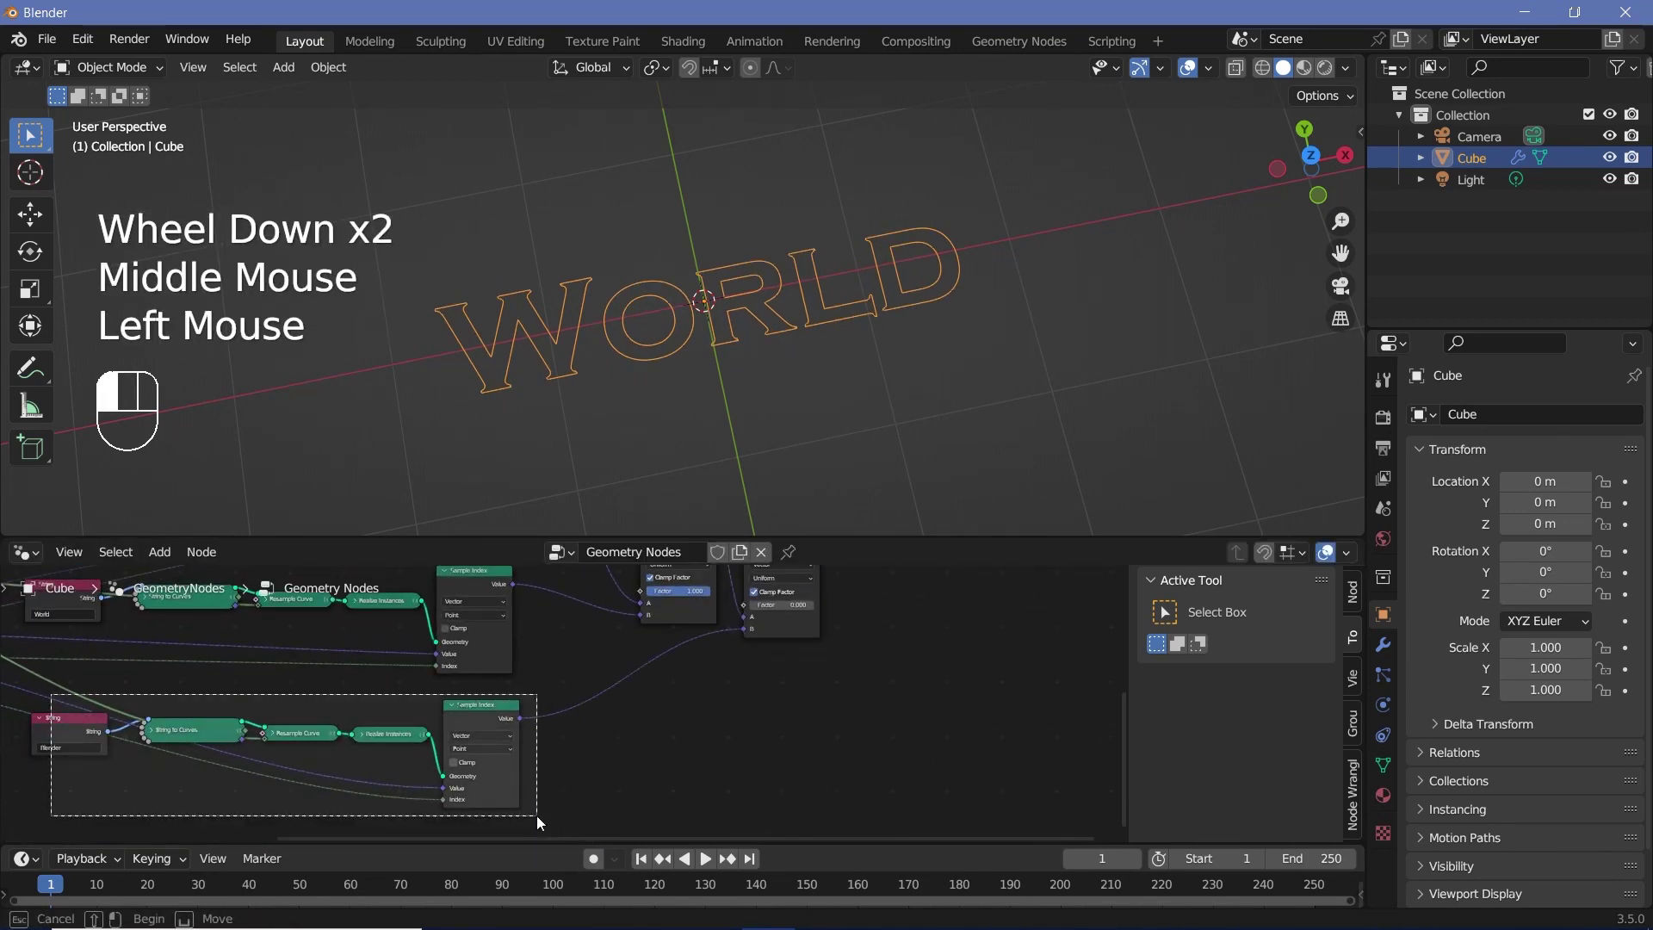
scroll(536, 814, "down", 2)
middle_click_drag(535, 814, 575, 758)
key("shift+d")
left_click(585, 733)
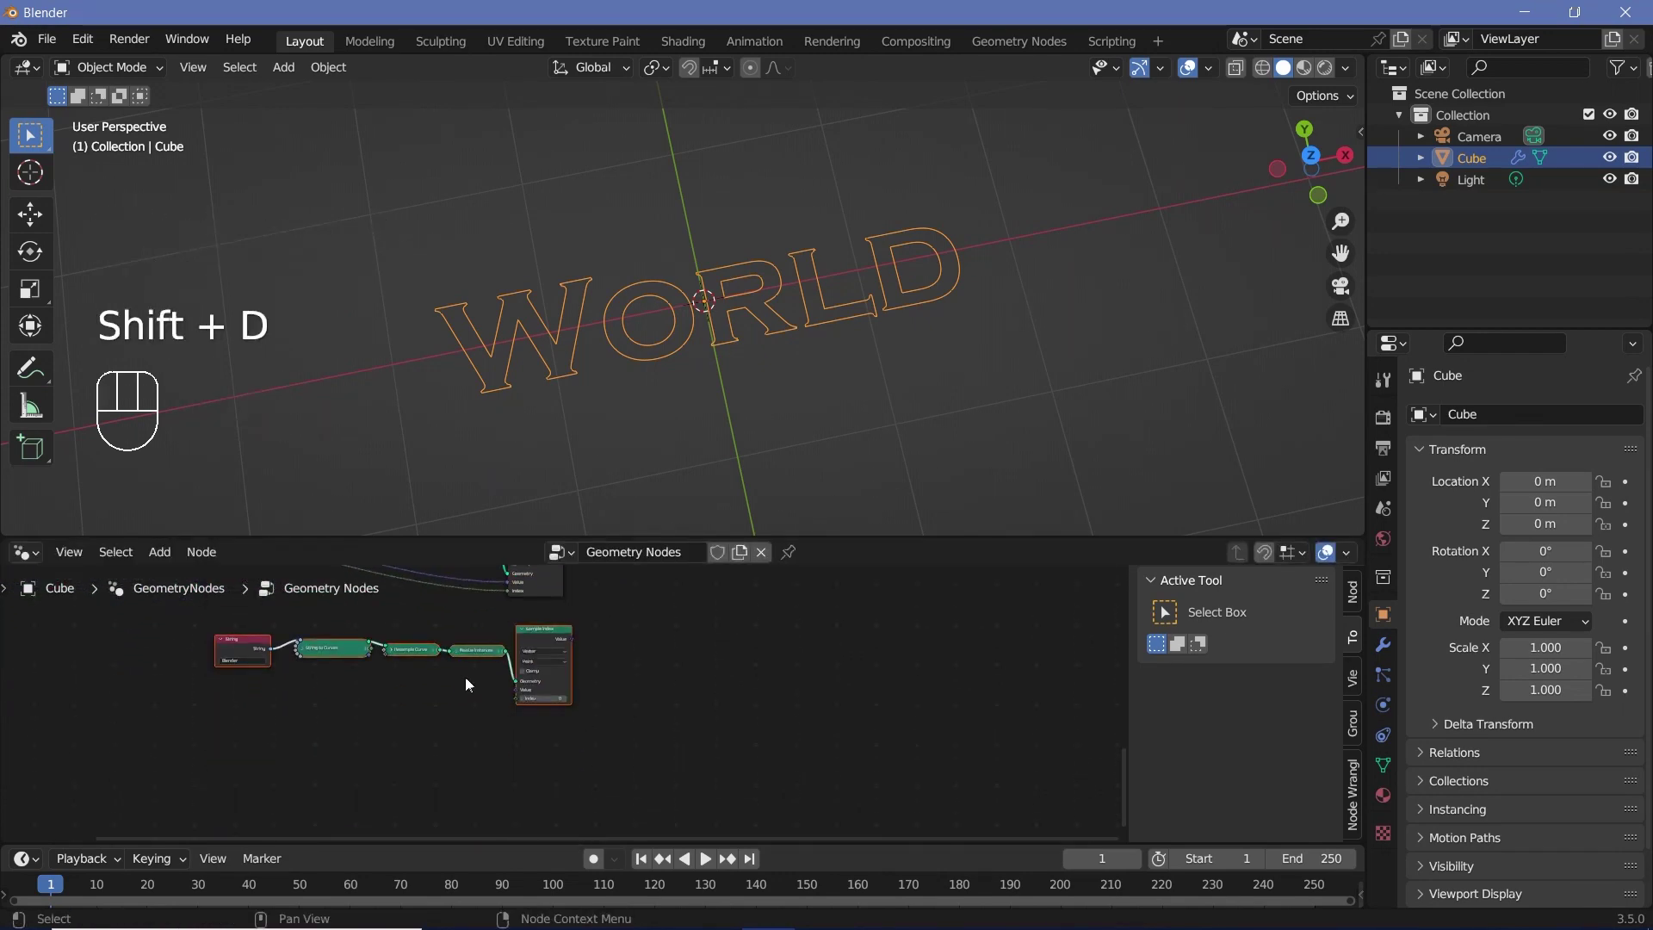
Step: Link the shared Value node to the newest chain's Resample Curve, and the Position and Index nodes to its Sample Index
middle_click_drag(197, 614, 421, 701)
scroll(421, 701, "down", 2)
middle_click_drag(299, 592, 353, 648)
left_click_drag(320, 613, 628, 786)
left_click_drag(316, 646, 725, 772)
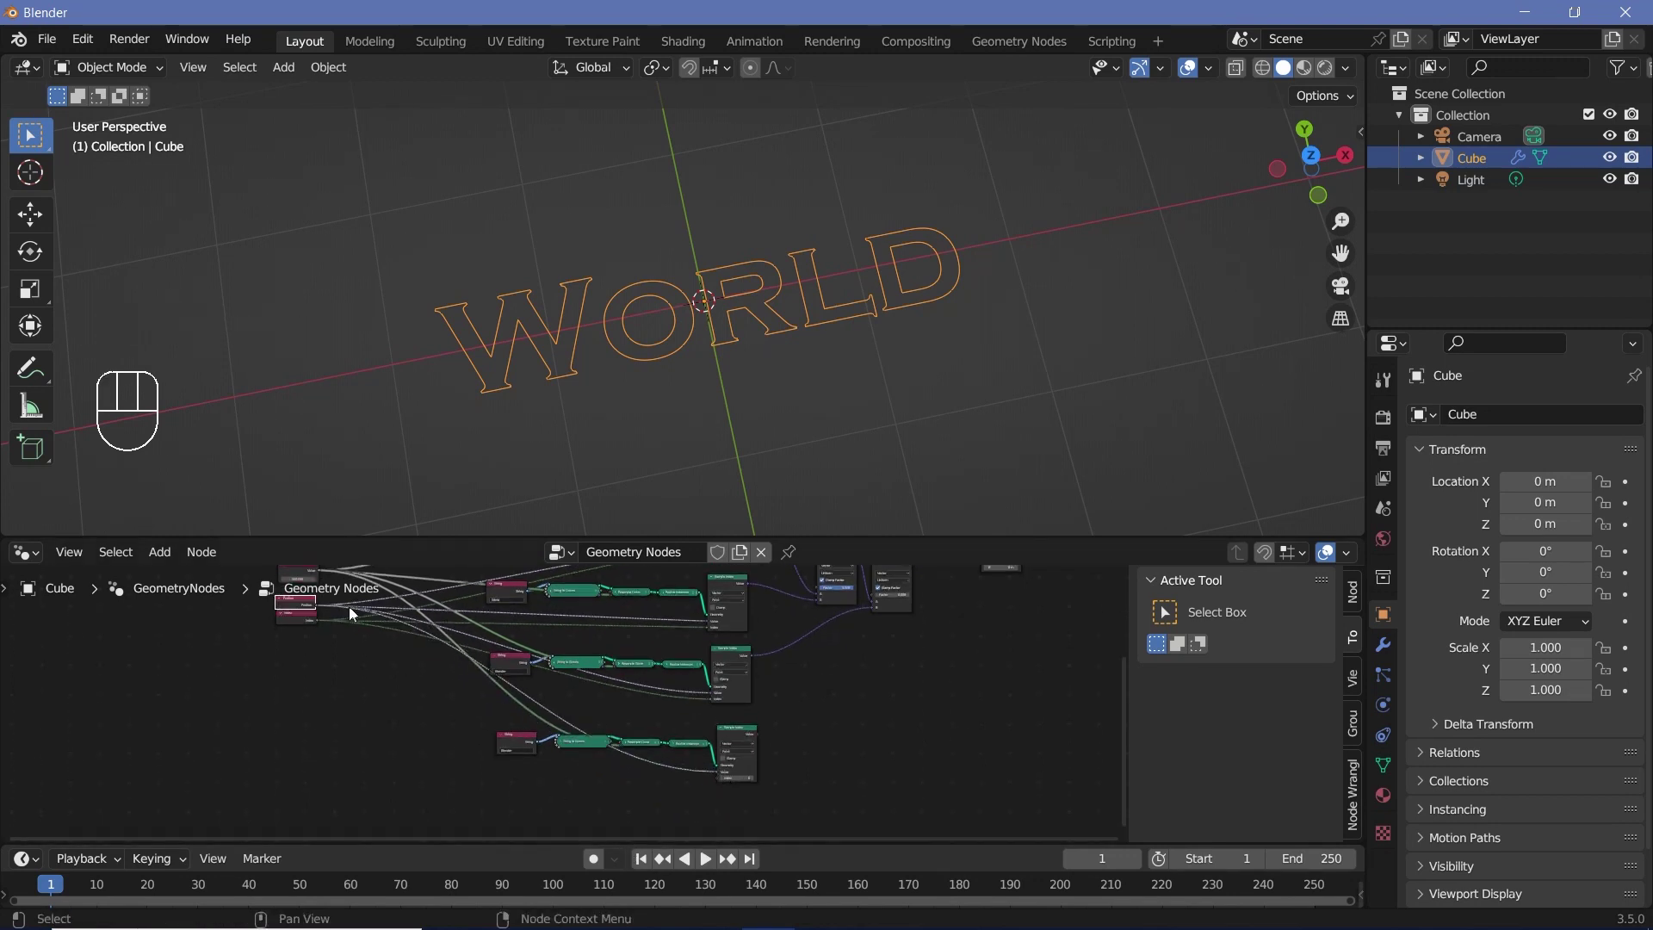
left_click_drag(315, 616, 740, 770)
Step: Insert a copy of the second Mix node before Set Position and link the newest chain's Sample Index Value to its B input
middle_click_drag(740, 771, 527, 809)
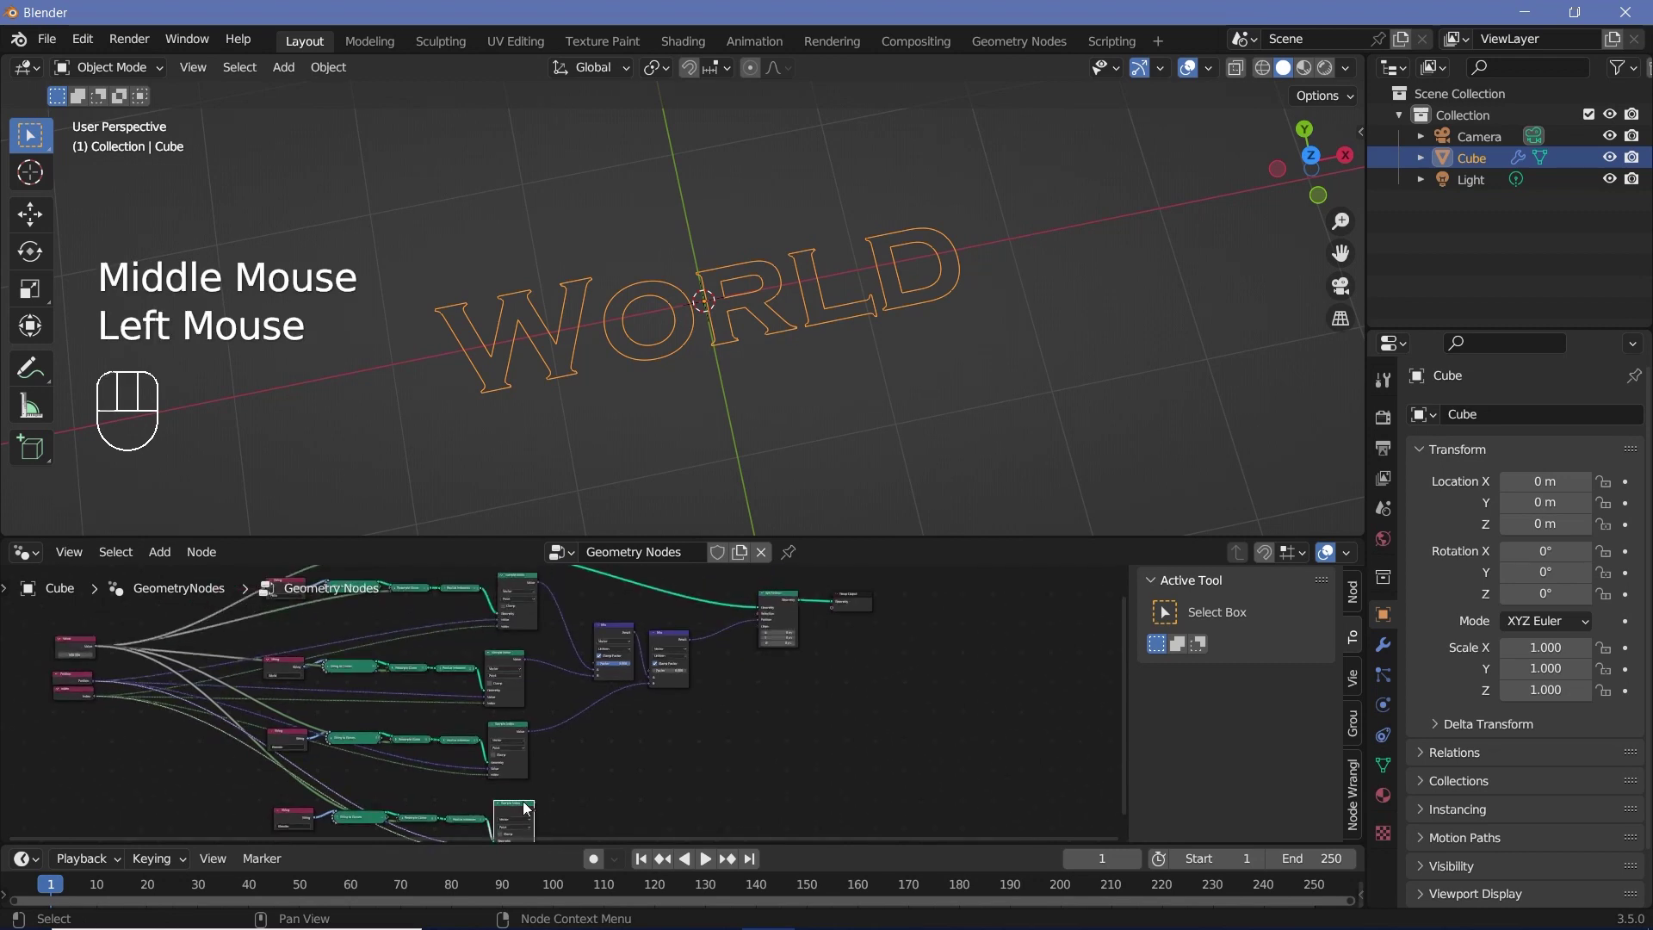
left_click(680, 642)
key("shift+d")
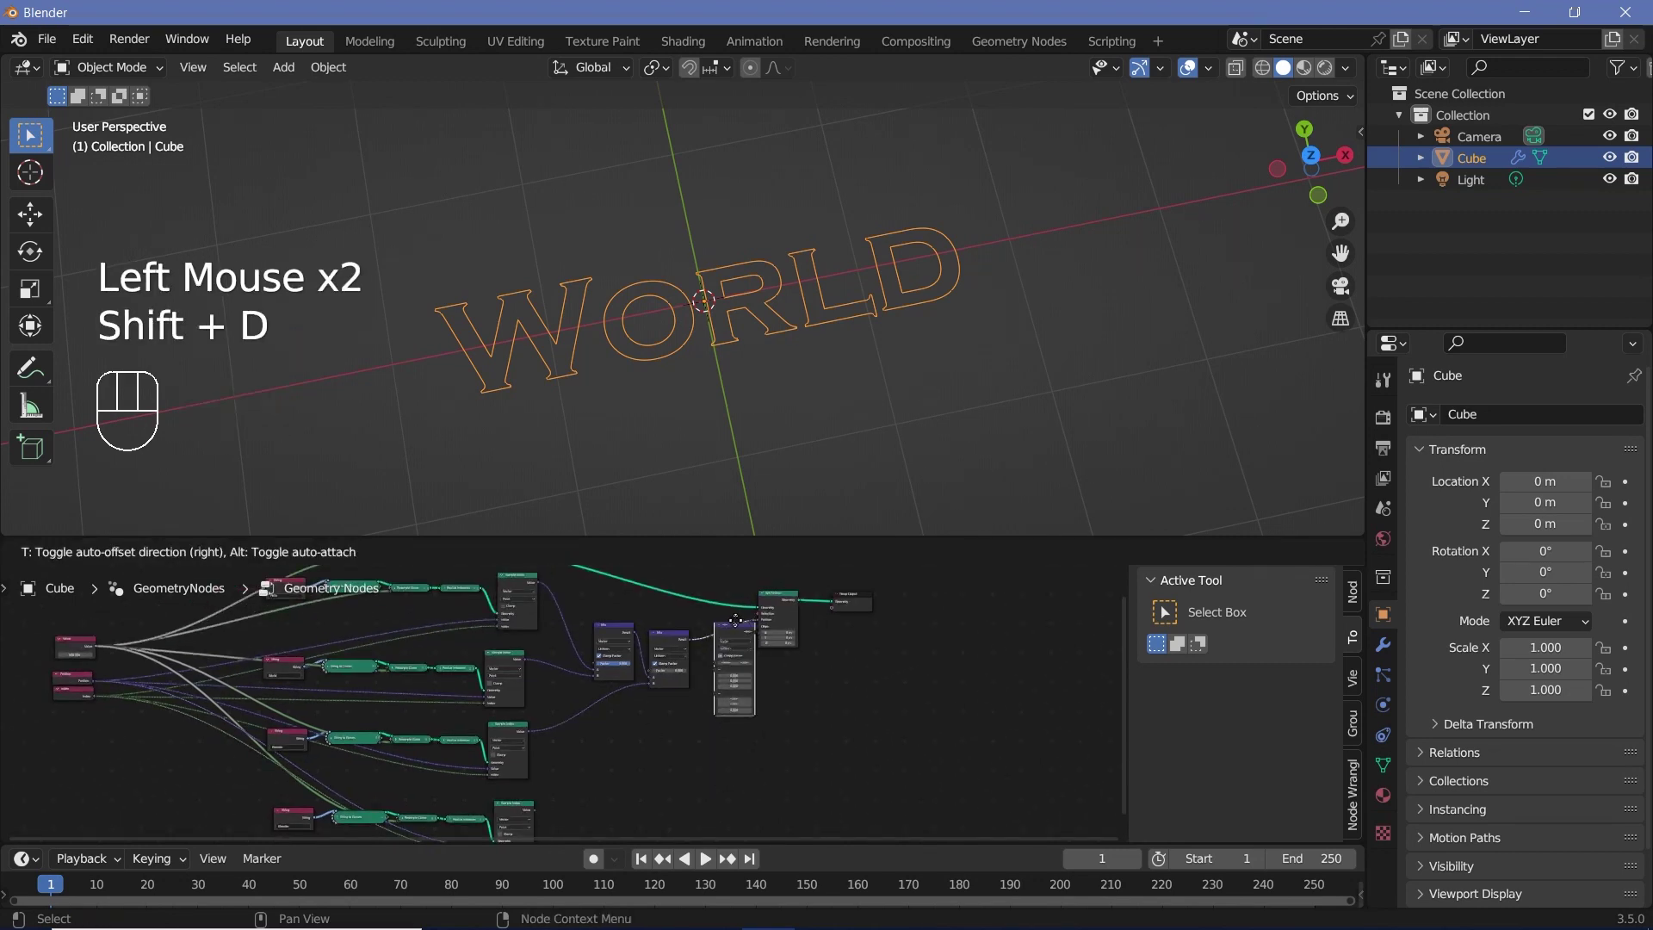
left_click(743, 644)
left_click_drag(531, 810, 716, 675)
Step: Set the newest chain's String text to "Lovers"
scroll(870, 732, "up", 2)
middle_click_drag(551, 788, 846, 597)
scroll(426, 703, "up", 1)
scroll(425, 703, "up", 1)
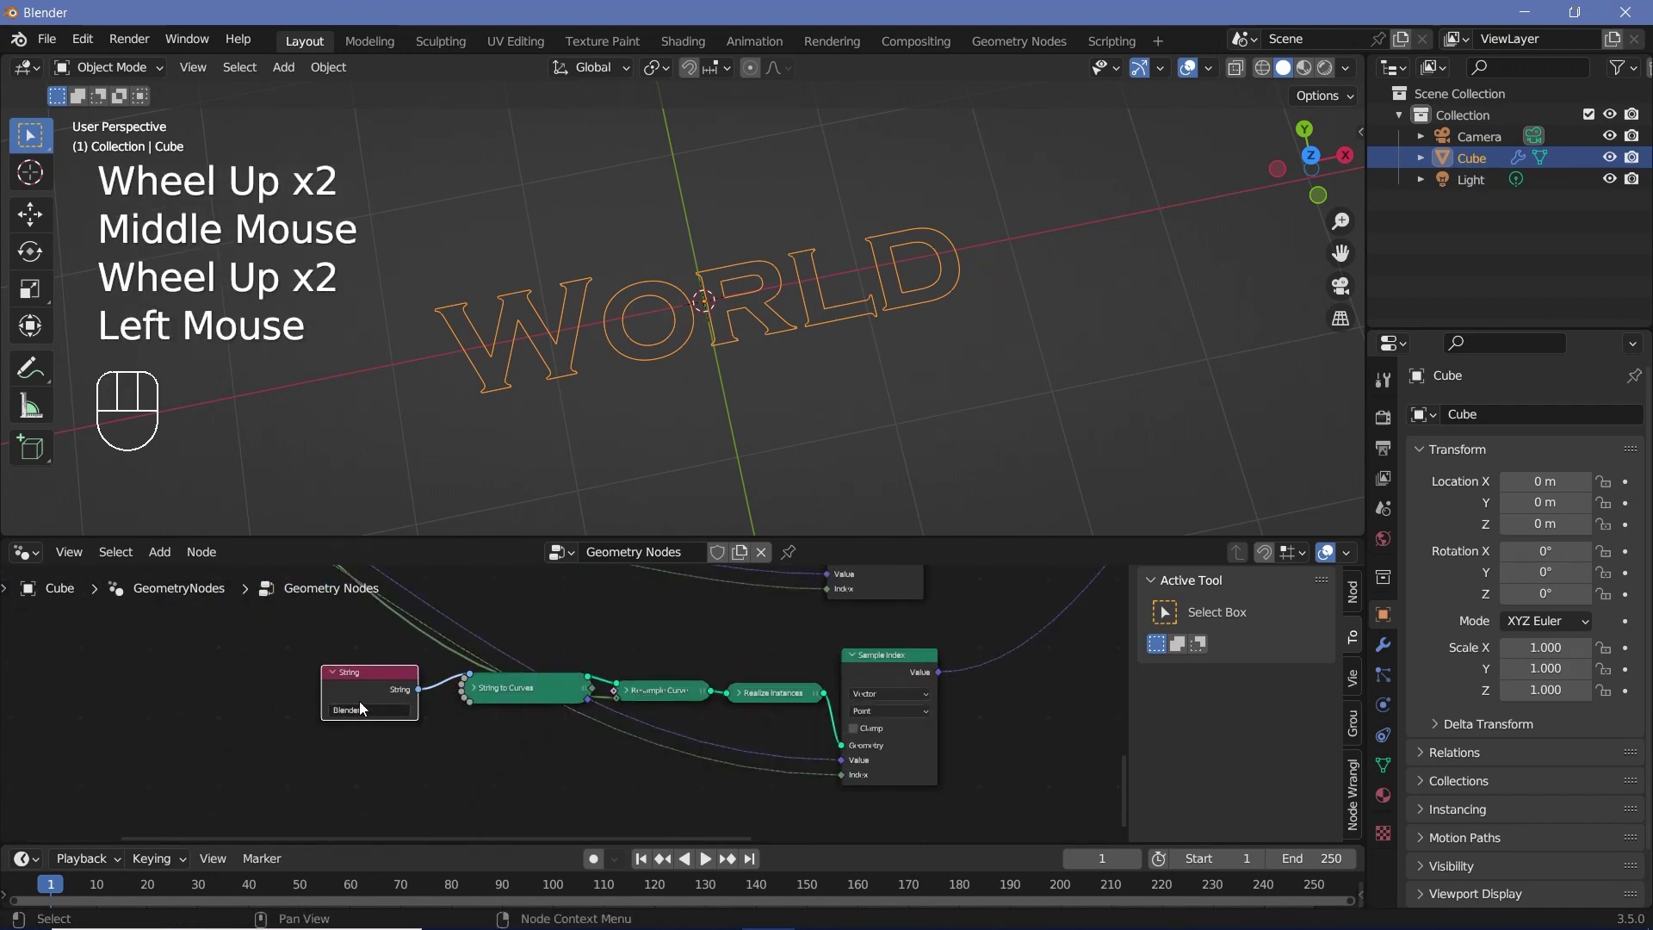
double_click(357, 707)
type("Lover")
type("s")
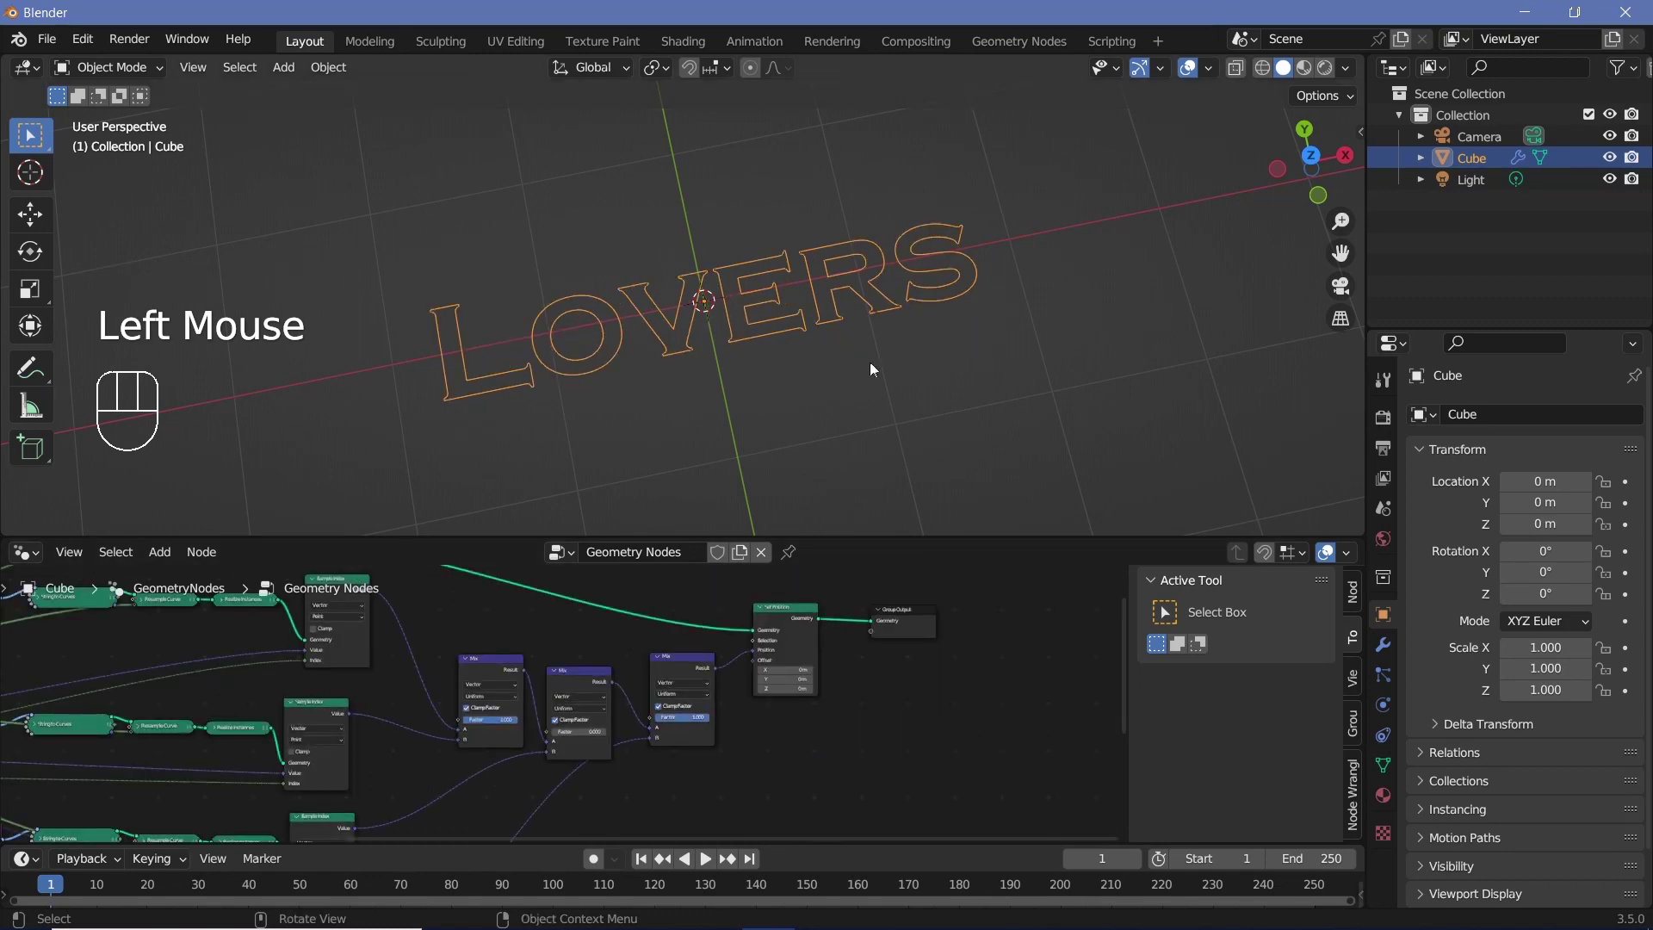
Step: Set the Factor of the third and first Mix nodes to 0.000 to return to the Hello shape
scroll(647, 747, "up", 3)
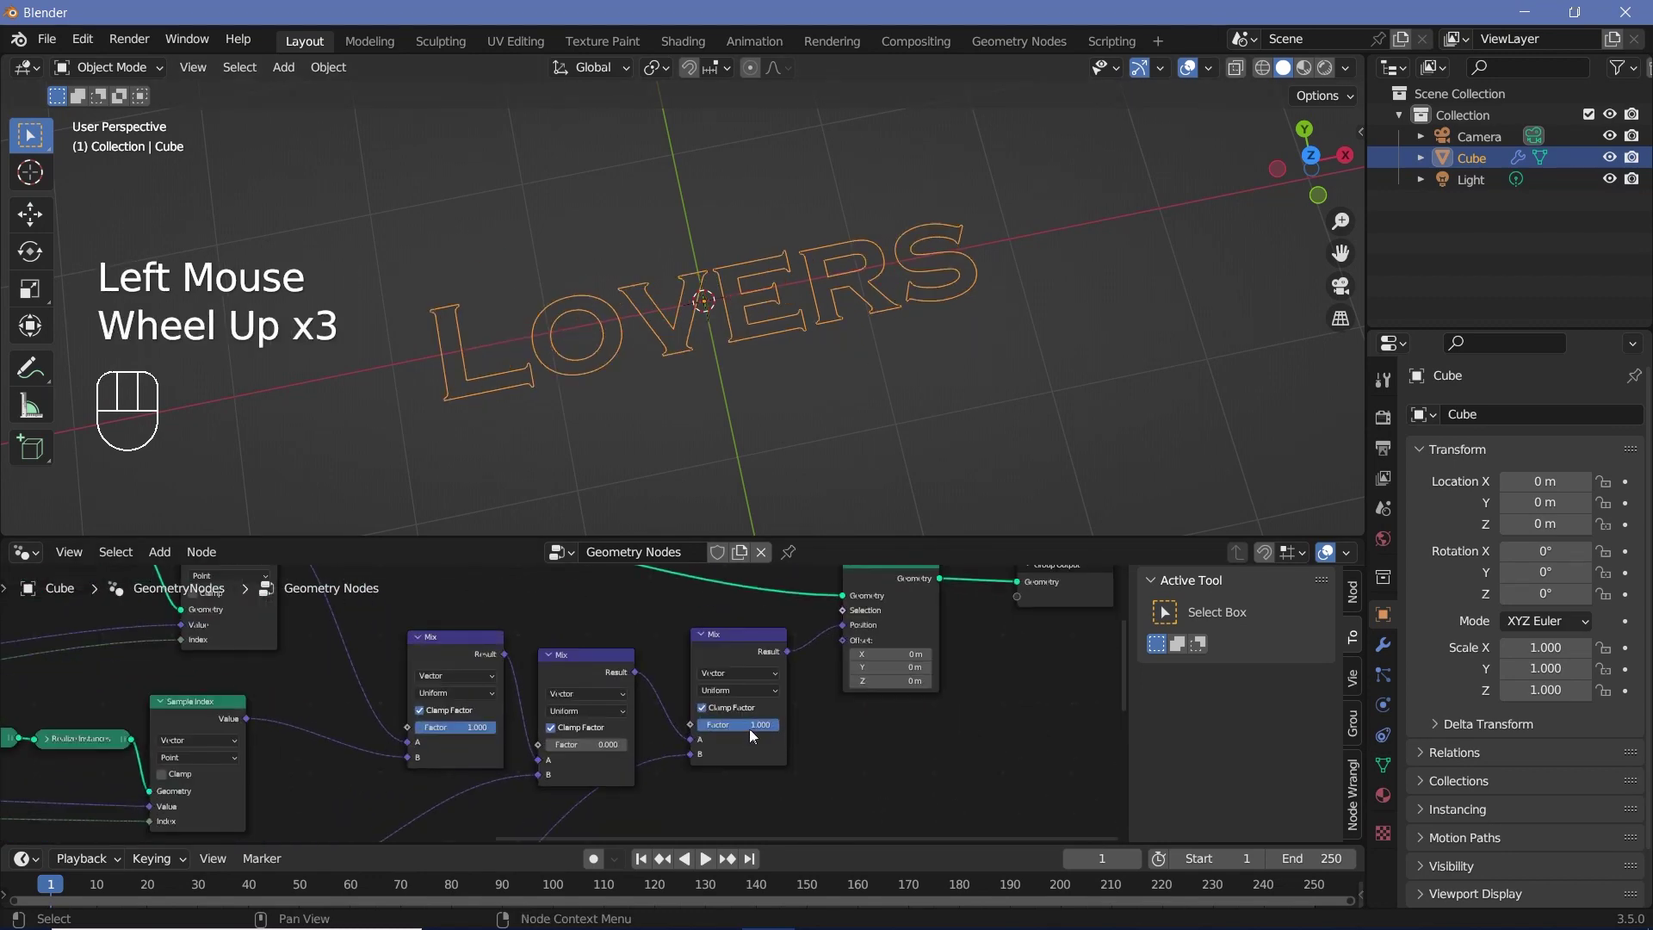
left_click_drag(746, 726, 686, 731)
left_click_drag(457, 728, 414, 732)
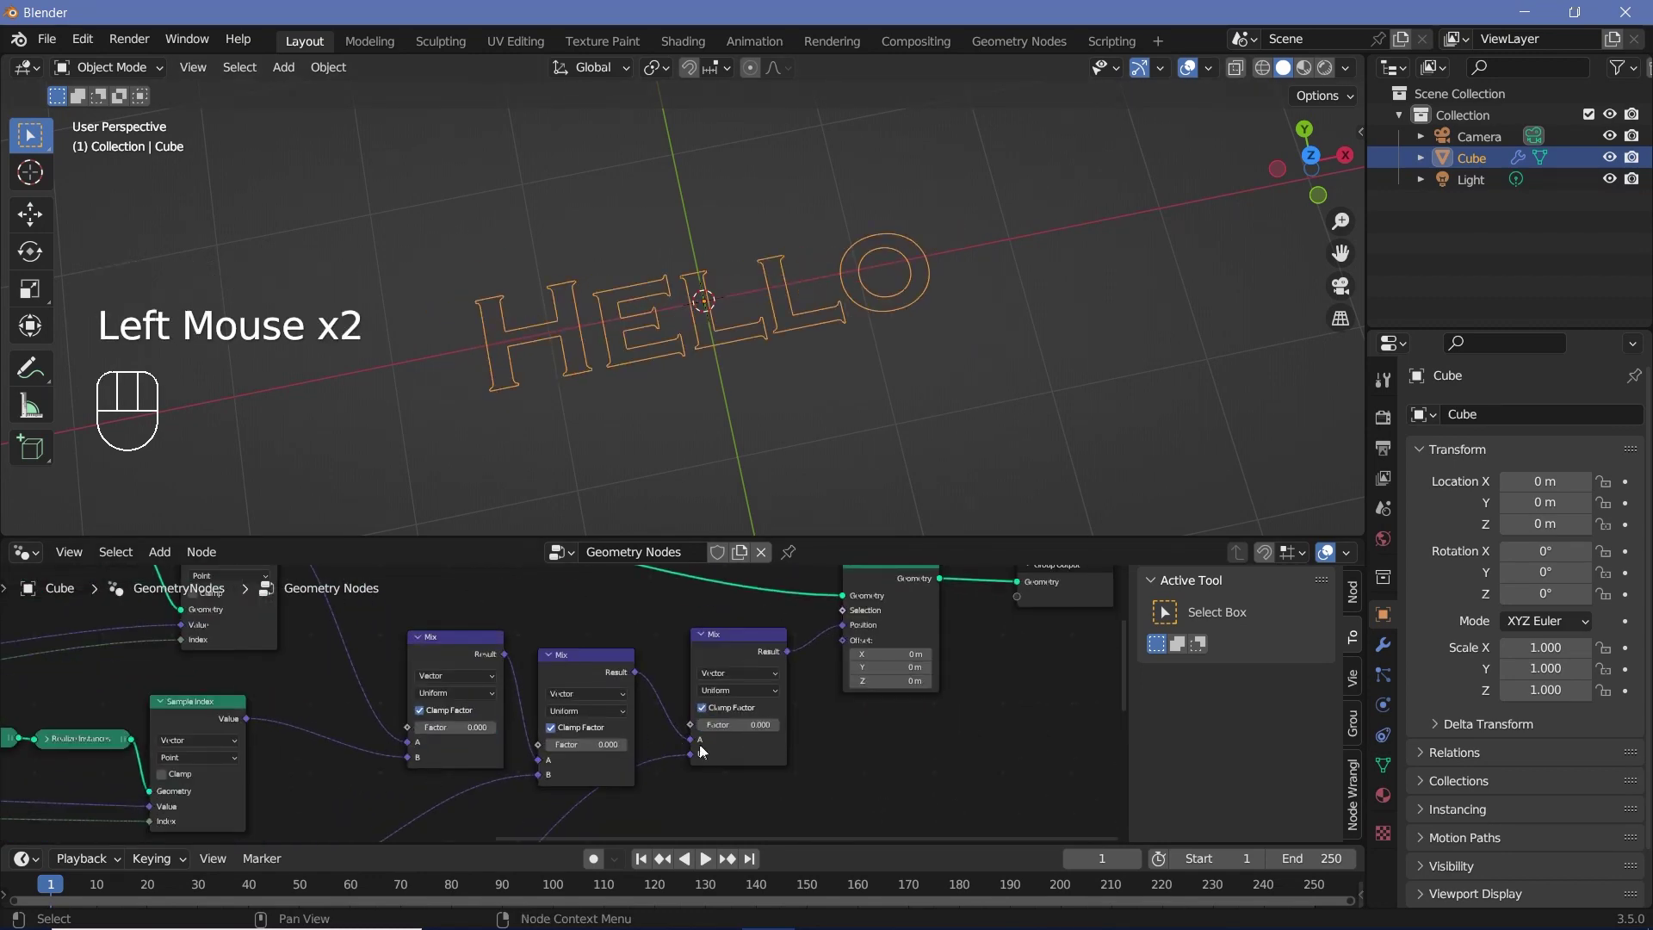
Step: Enlarge the timeline area and turn off the overlays in the solid-shaded viewport
left_click_drag(953, 841, 834, 807)
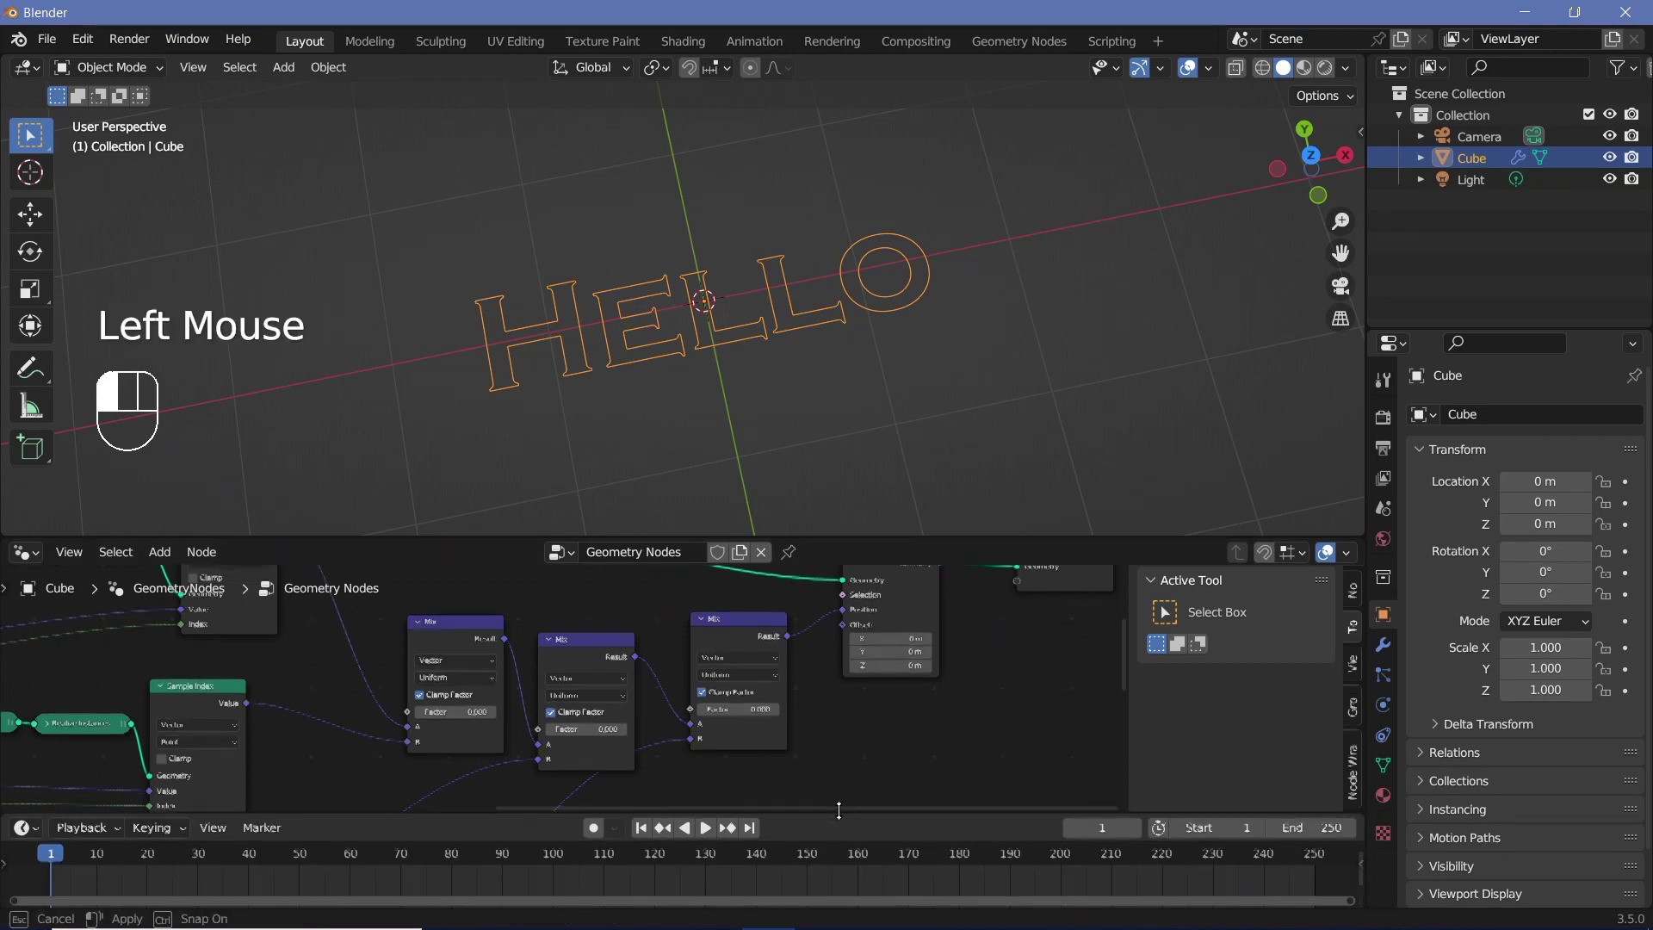
scroll(827, 775, "down", 4)
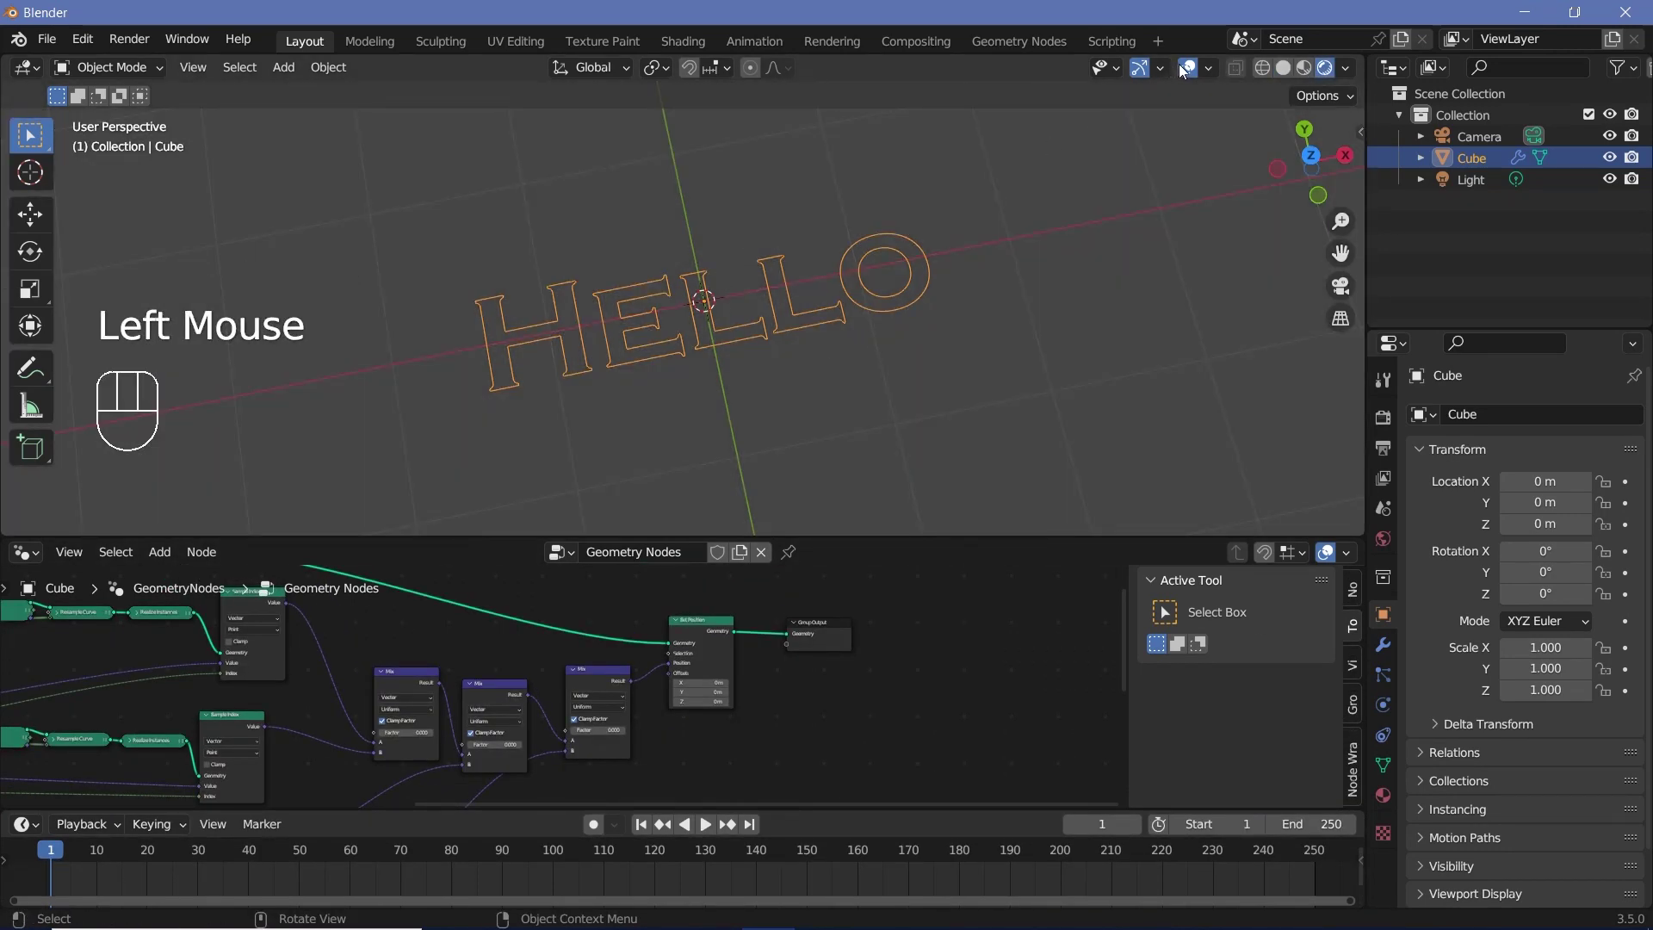
left_click(1185, 71)
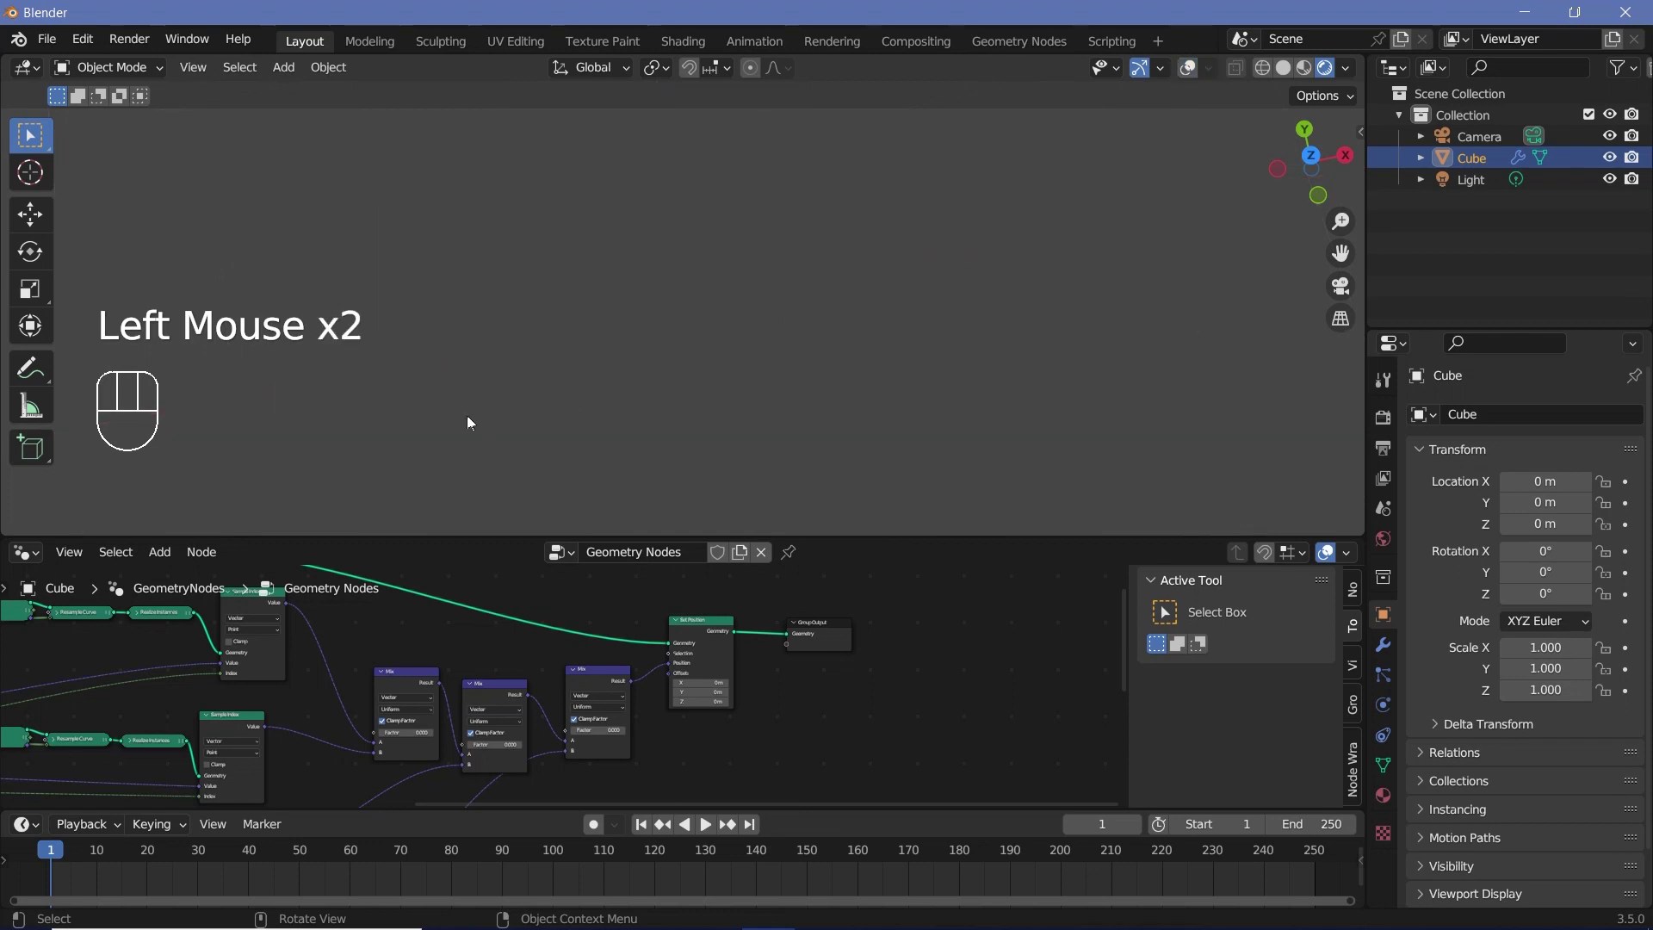
left_click(1283, 69)
Step: Move the Group Output node away from Set Position and insert a Curve to Mesh node on the link between them
middle_click_drag(806, 653, 722, 670)
left_click_drag(722, 670, 889, 672)
key("shift+a")
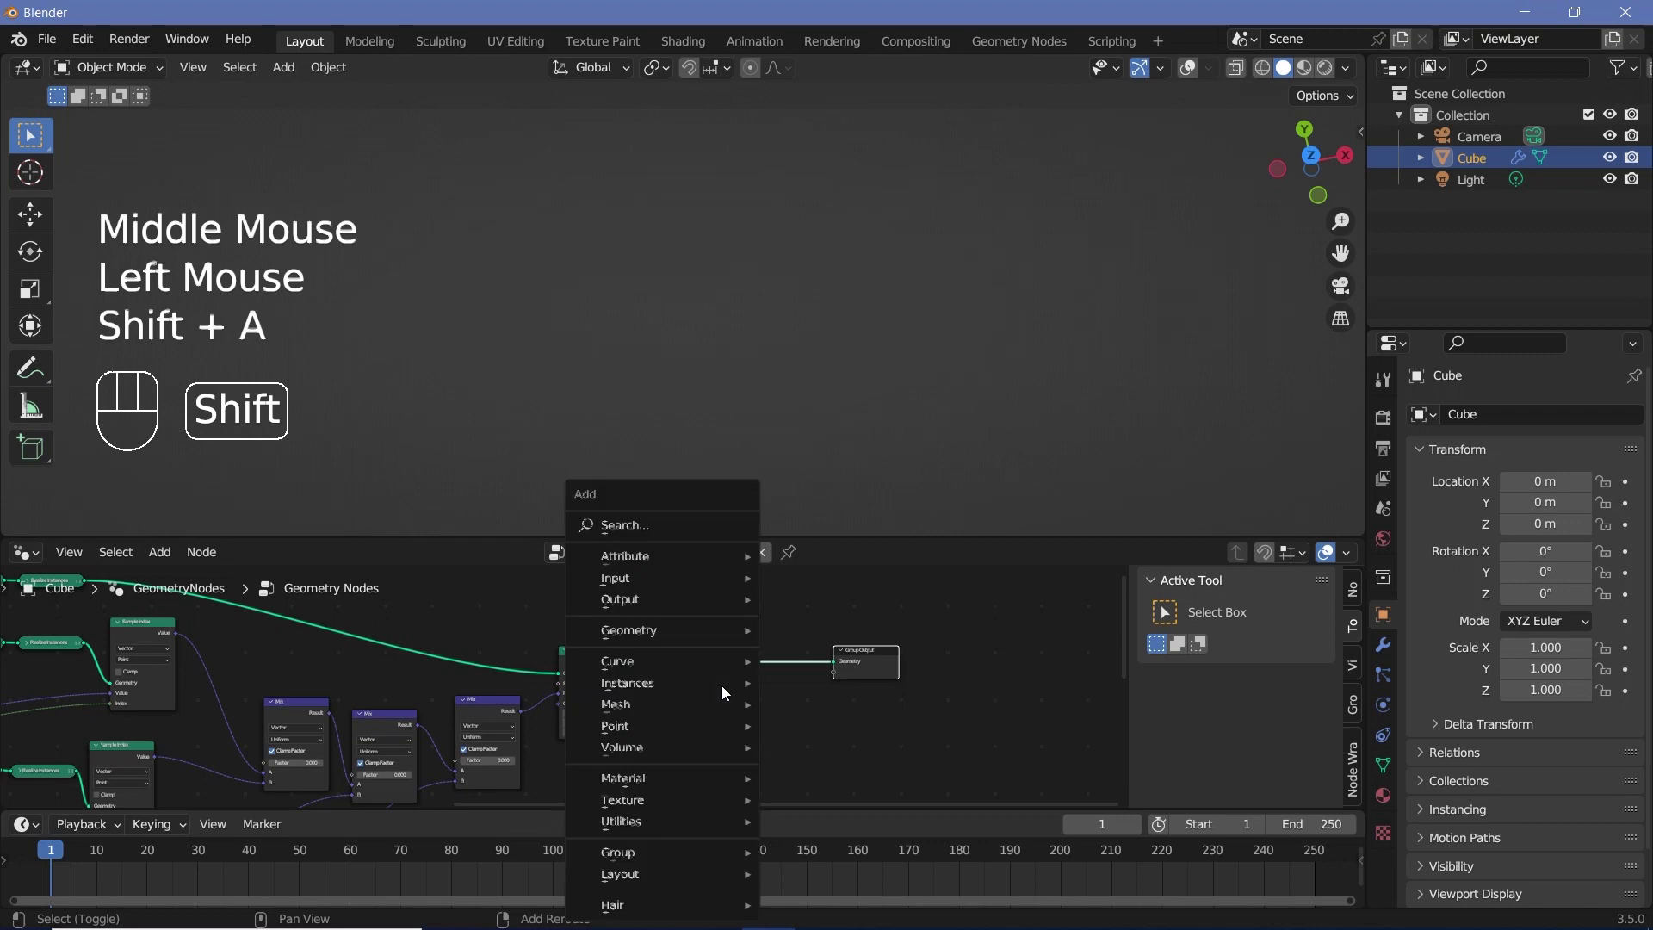
left_click(679, 525)
type("curve")
key("Return")
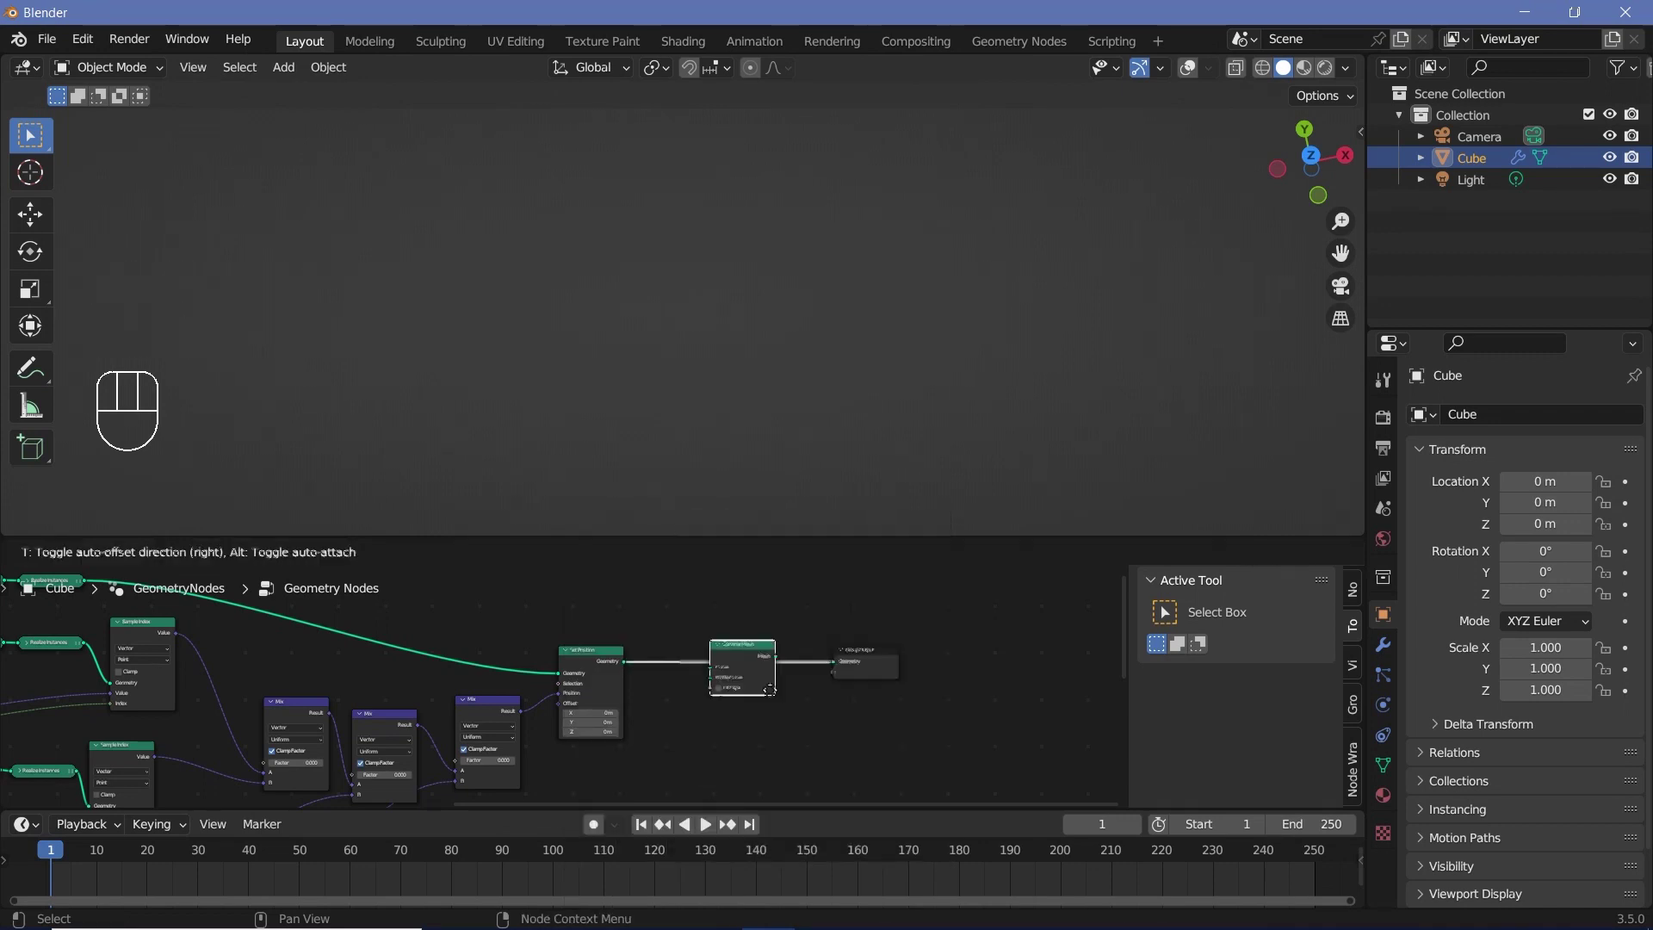
left_click(736, 677)
middle_click_drag(731, 718, 785, 711)
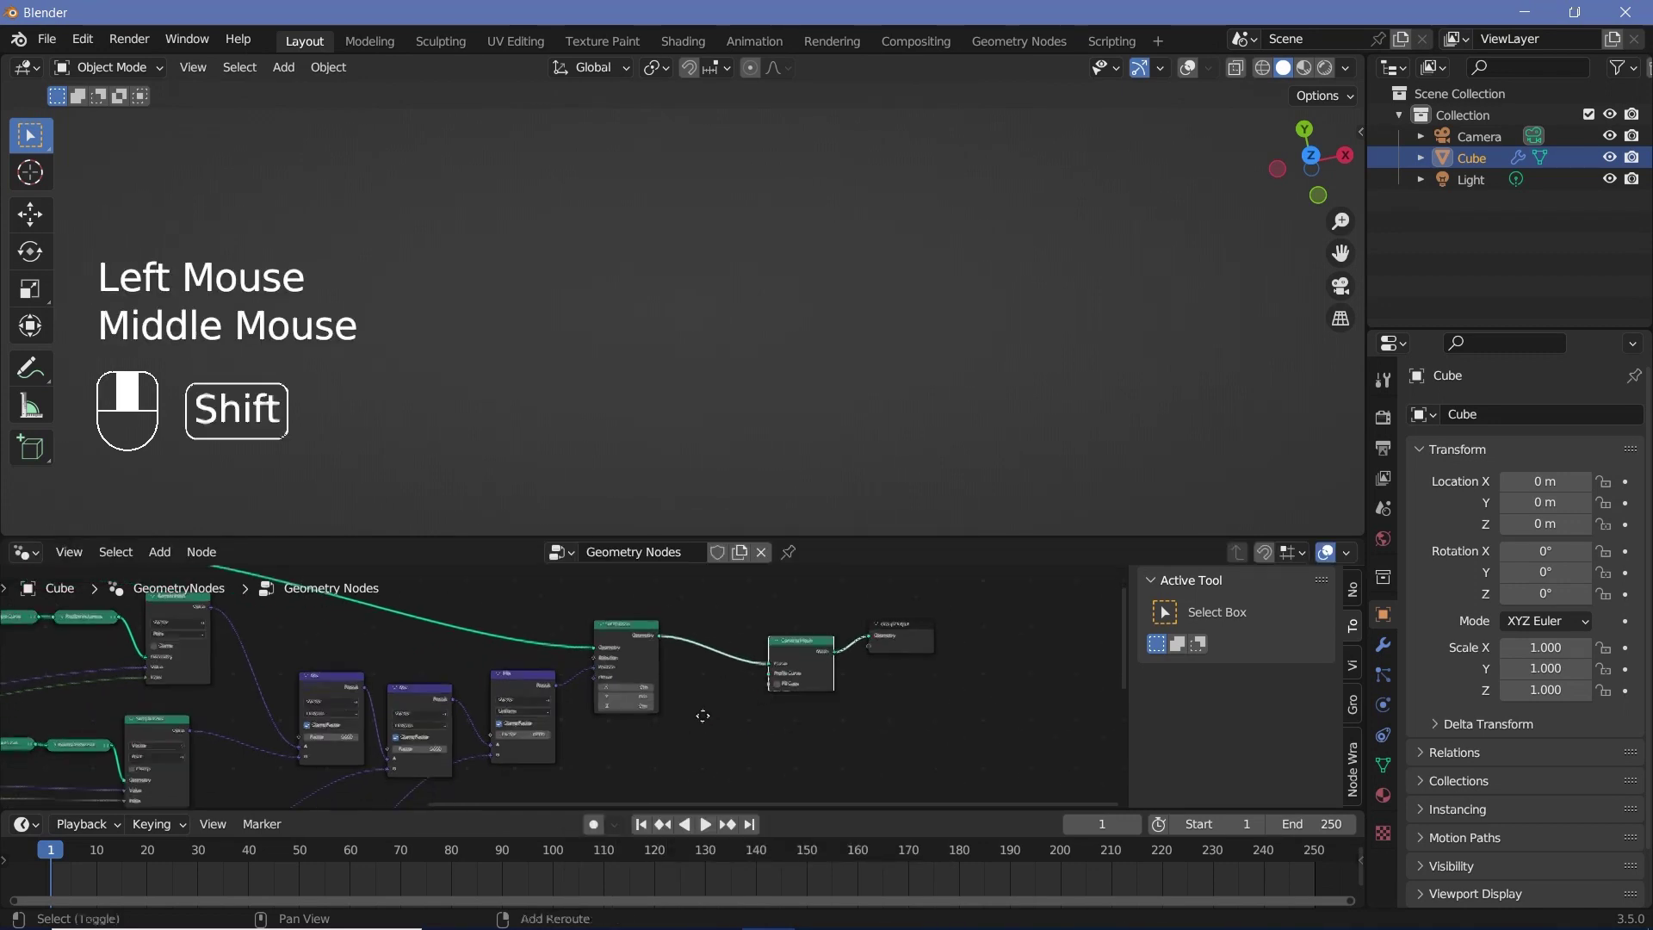
Step: Add a Curve Circle node with a 0.01 m radius and link it to Curve to Mesh's Profile Curve
key("shift+a")
left_click(646, 523)
type("cir")
key("Return")
left_click(706, 722)
scroll(751, 734, "up", 2)
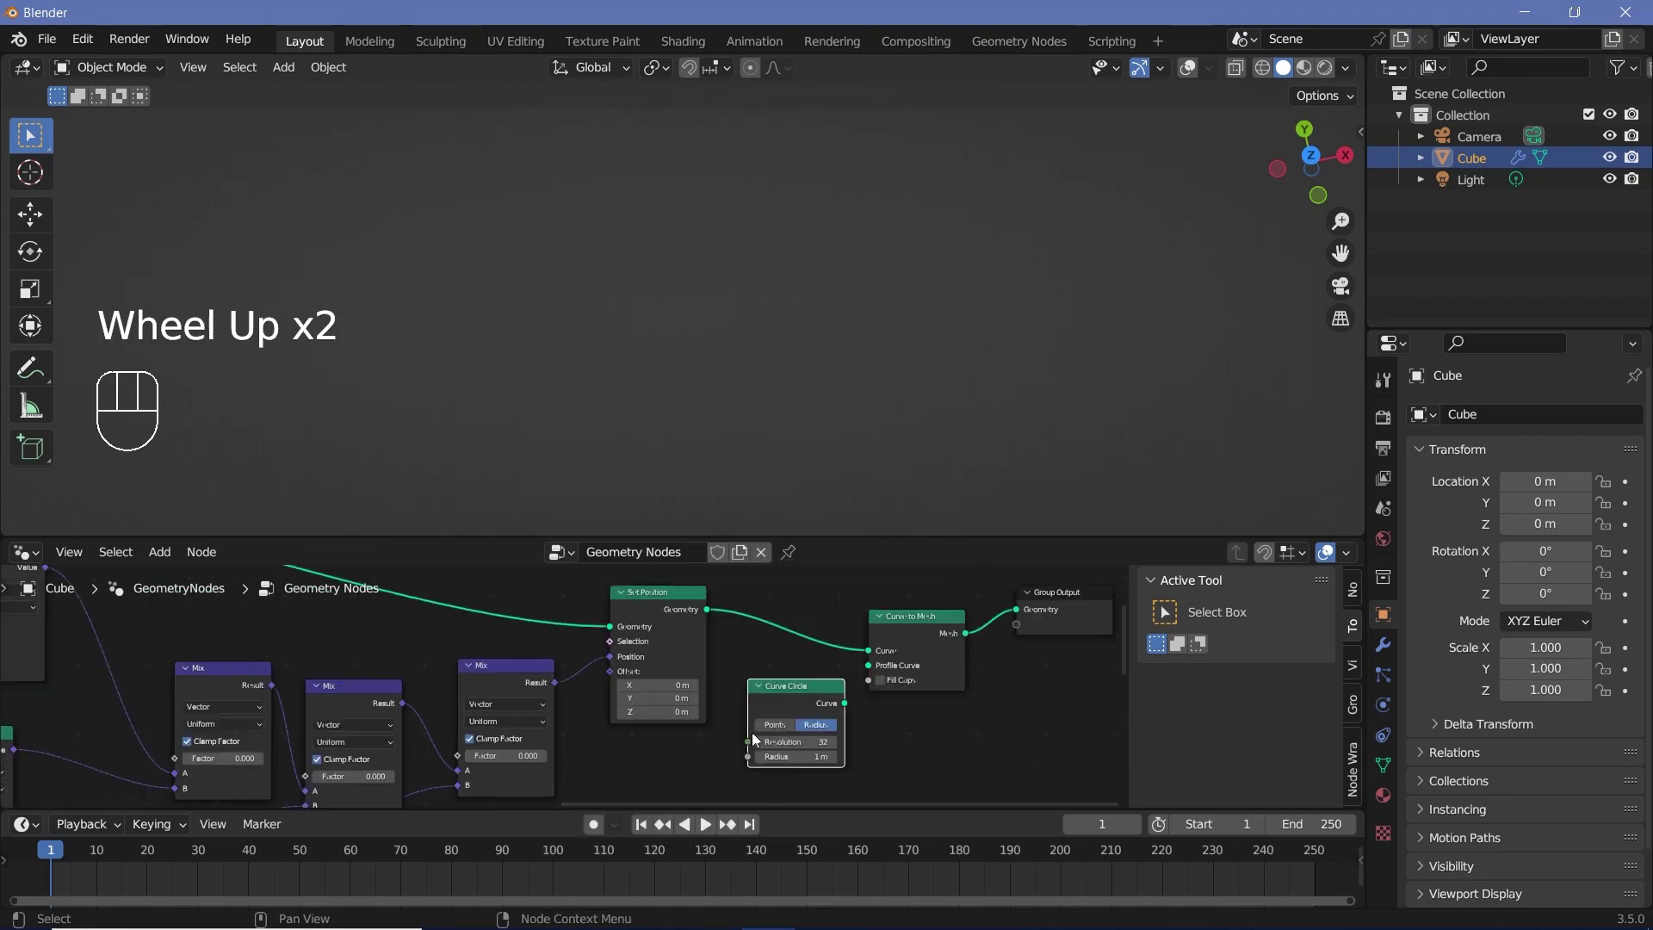
middle_click_drag(762, 751, 706, 747)
left_click(708, 747)
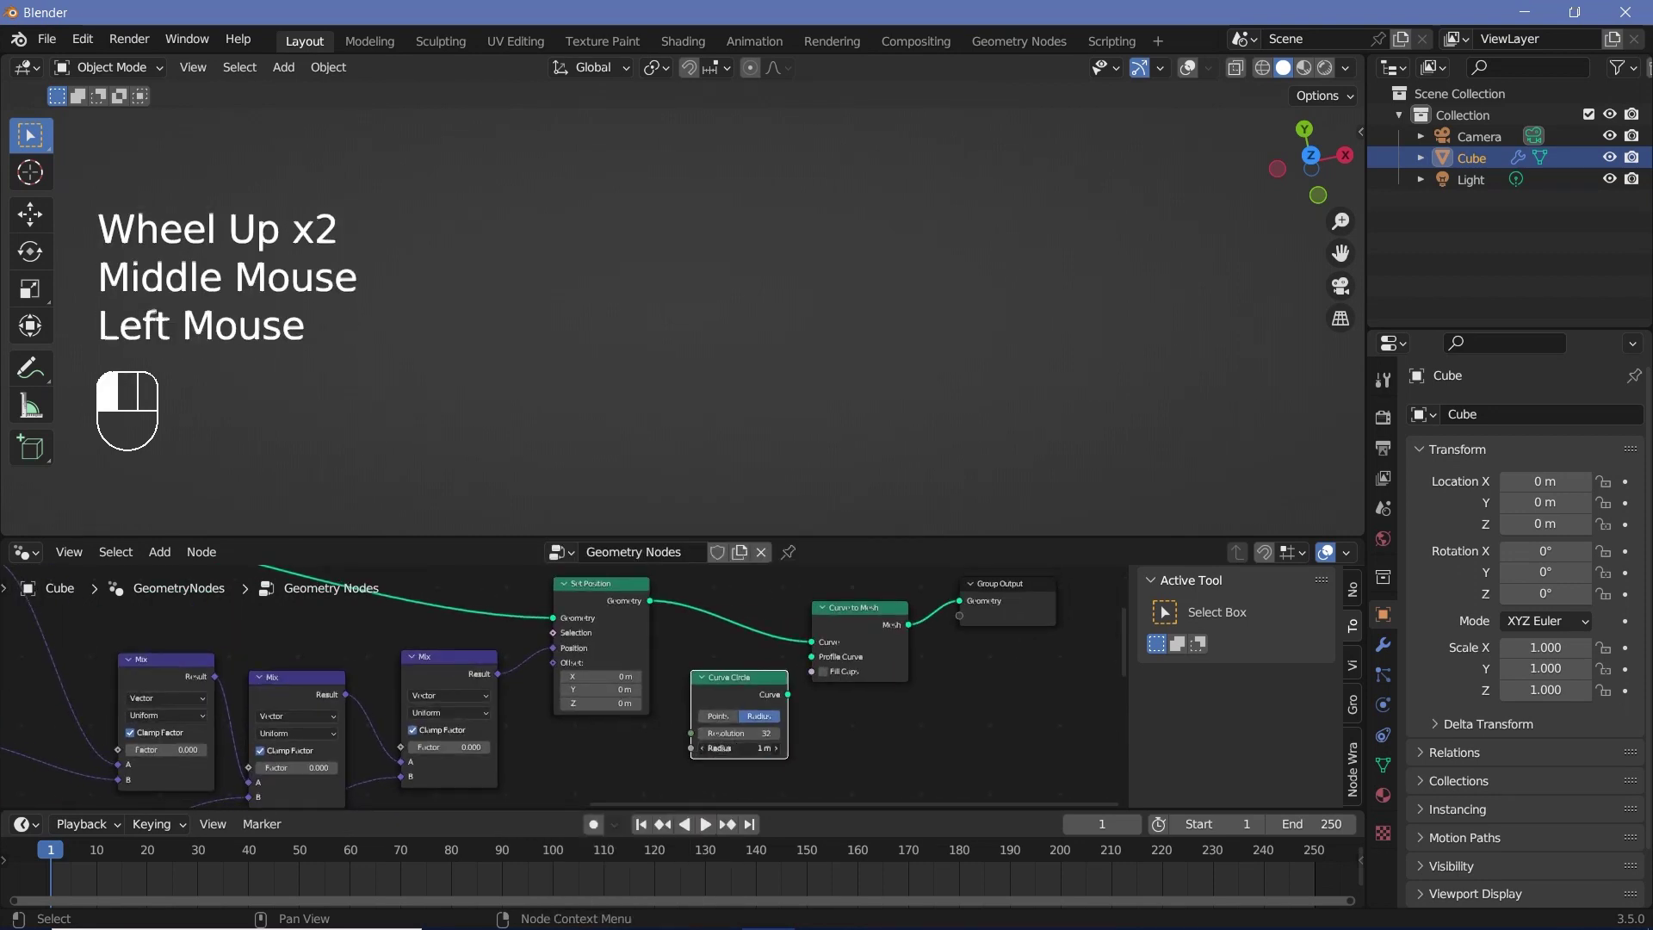
left_click_drag(788, 694, 813, 657)
left_click(723, 748)
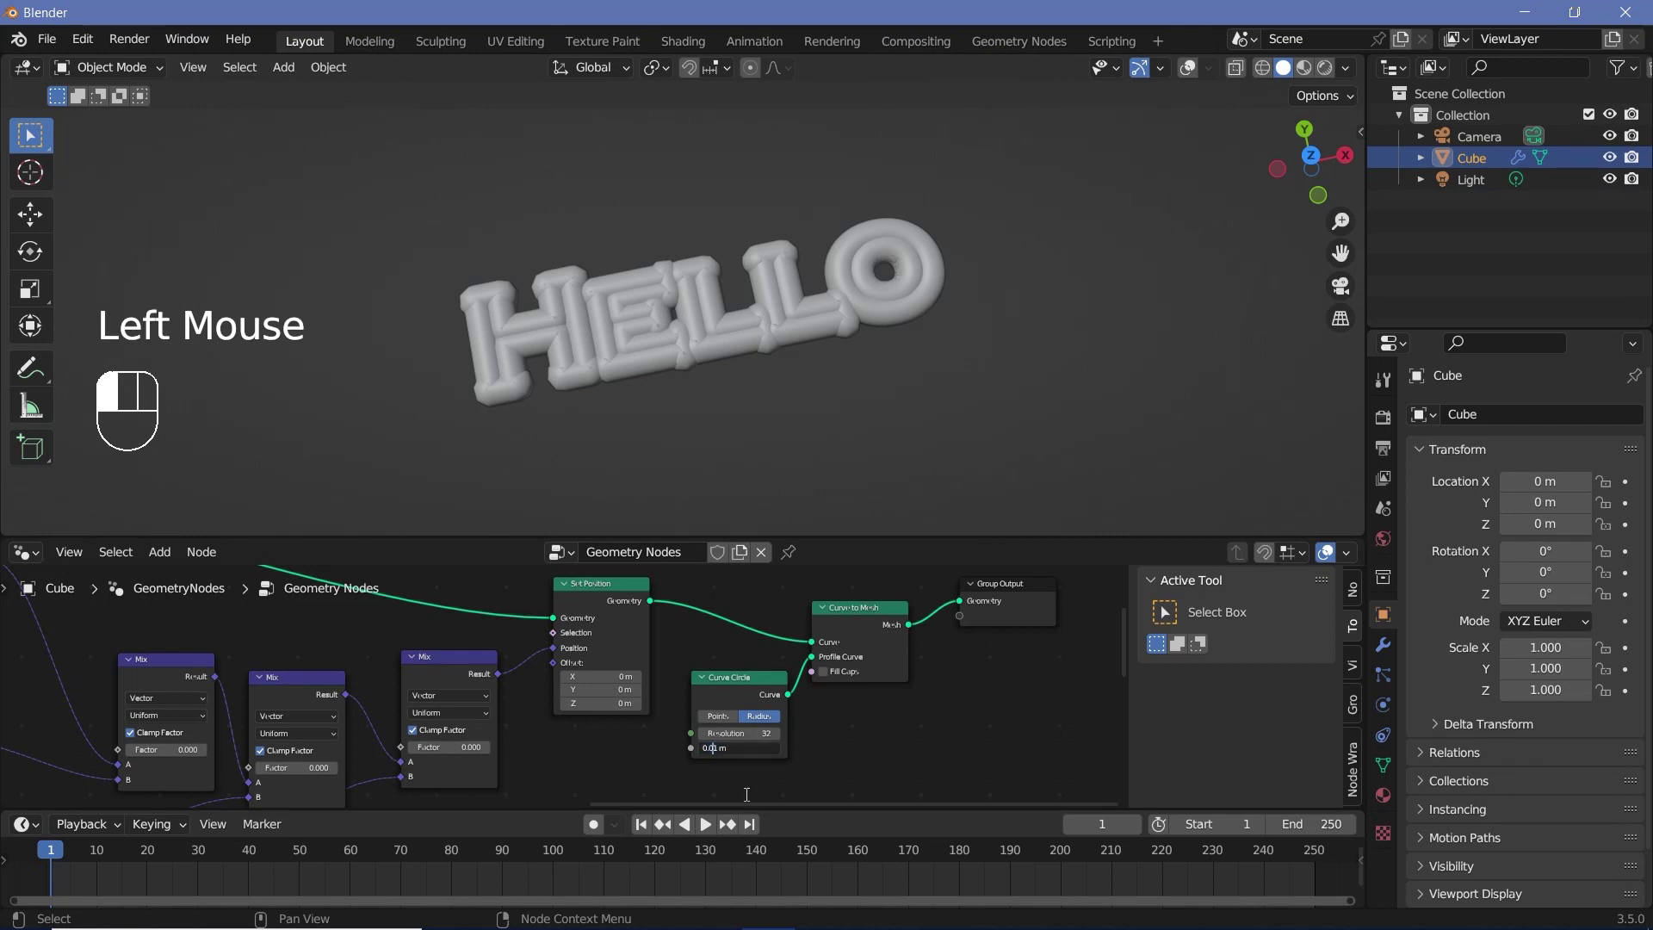
key("Return")
Step: Move the Group Output node farther from Curve to Mesh and open the list of nodes to add
scroll(896, 648, "down", 2)
middle_click_drag(896, 647, 681, 648)
left_click(809, 658)
key("shift+a")
mouse_move(737, 556)
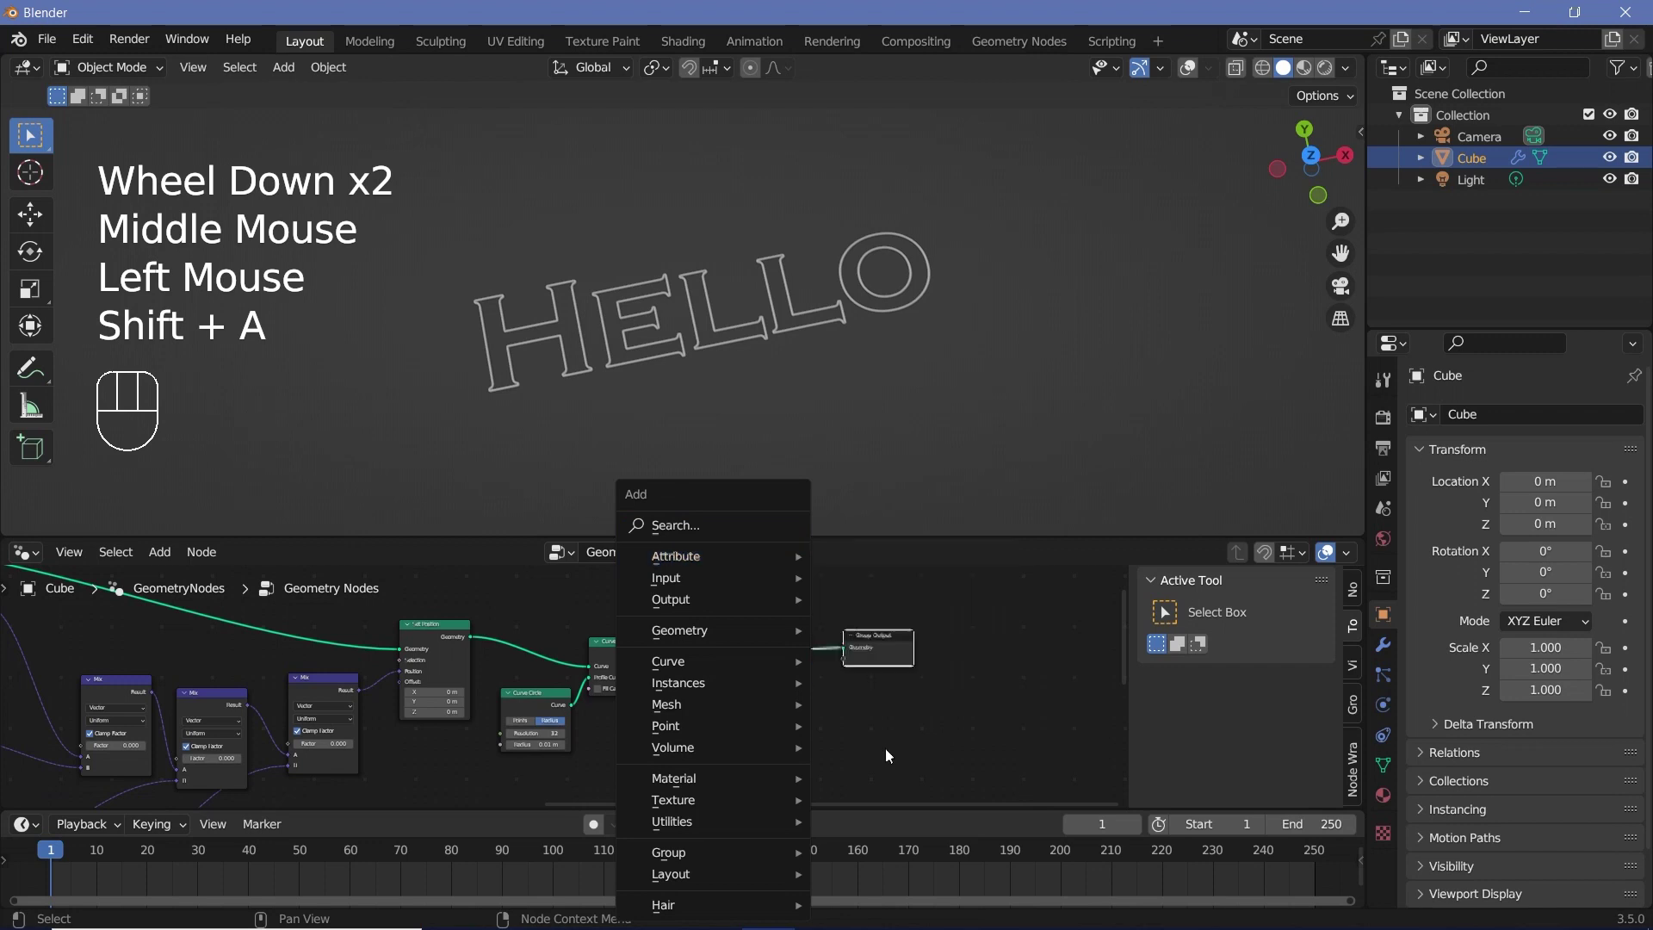
Step: Raise the third Mix node's Factor to 1.000 to morph the mesh text to Lovers, and start adjusting the second Mix's Factor
middle_click_drag(347, 763, 535, 711)
left_click_drag(479, 698, 538, 698)
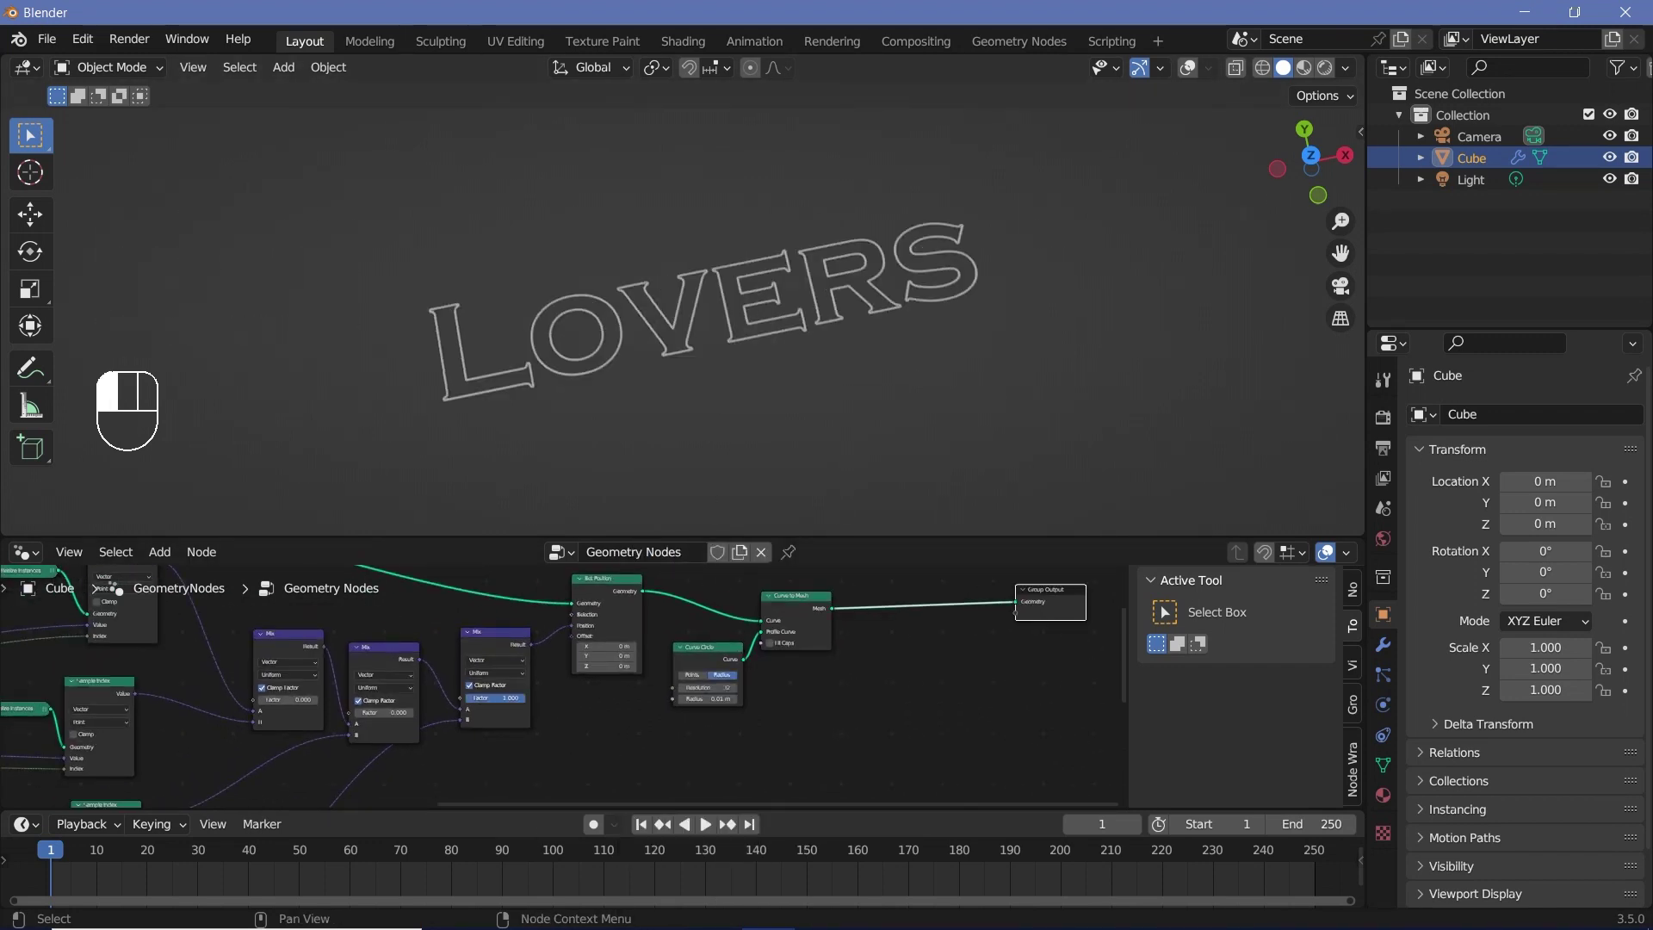
scroll(527, 705, "up", 3)
left_click_drag(310, 725, 310, 725)
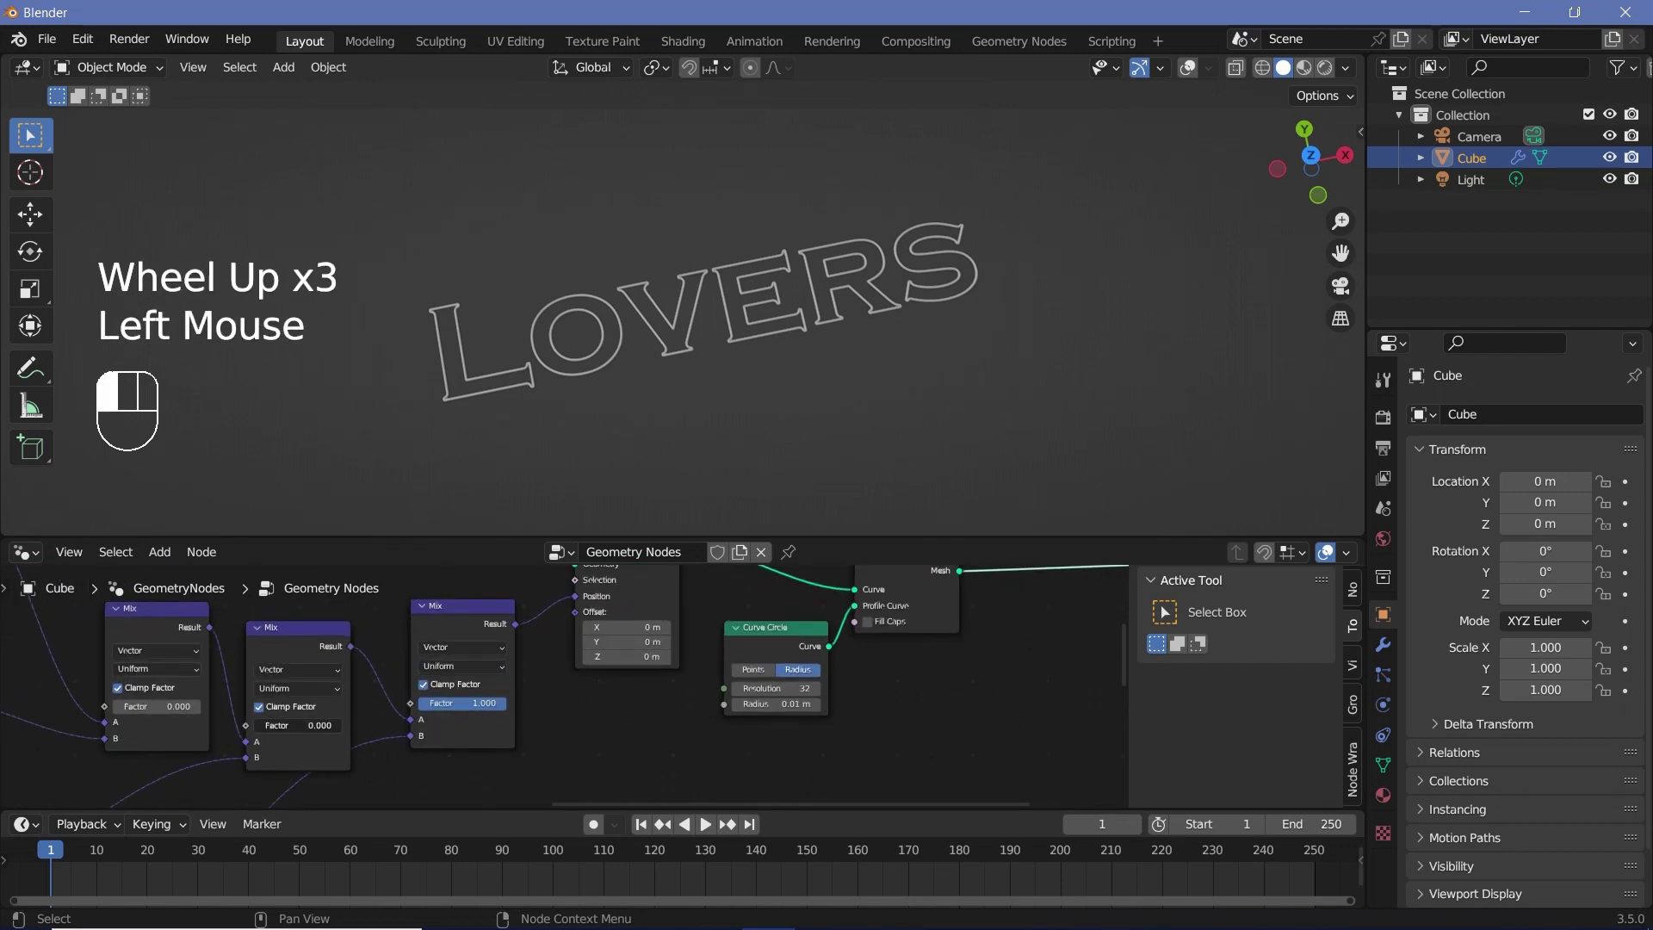